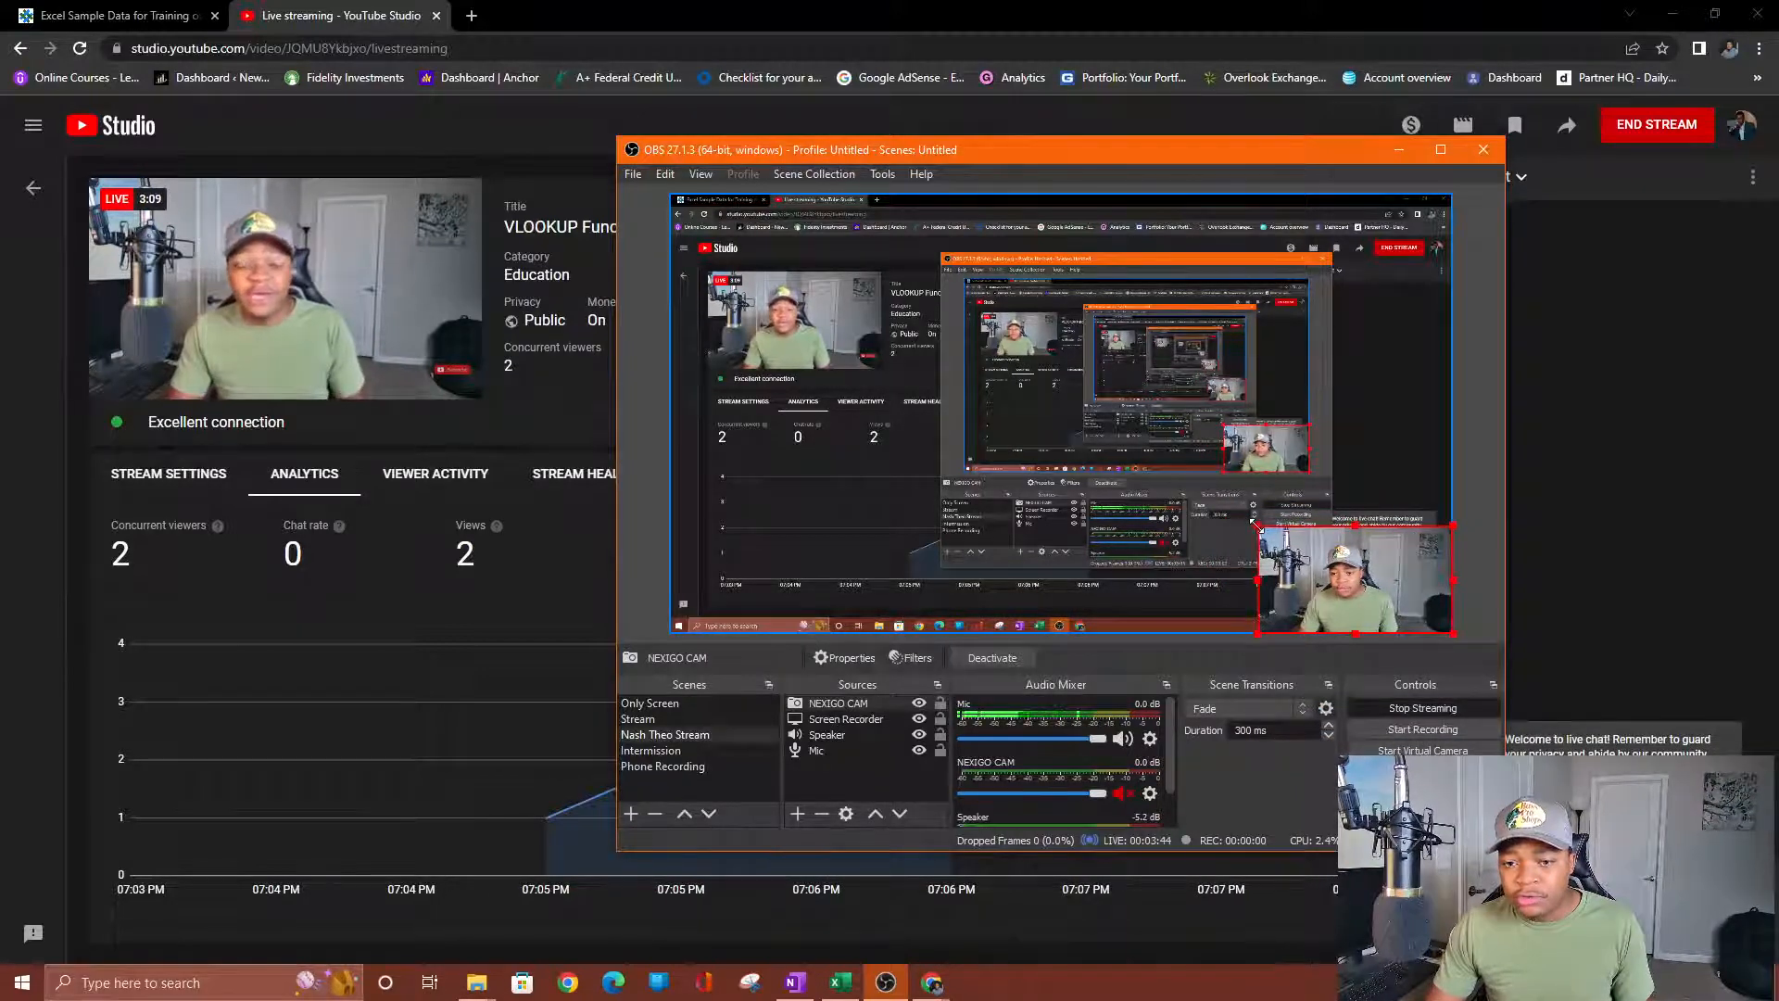
# Bring the Excel Sample Data tab forward and highlight its web address.
pyautogui.click(129, 15)
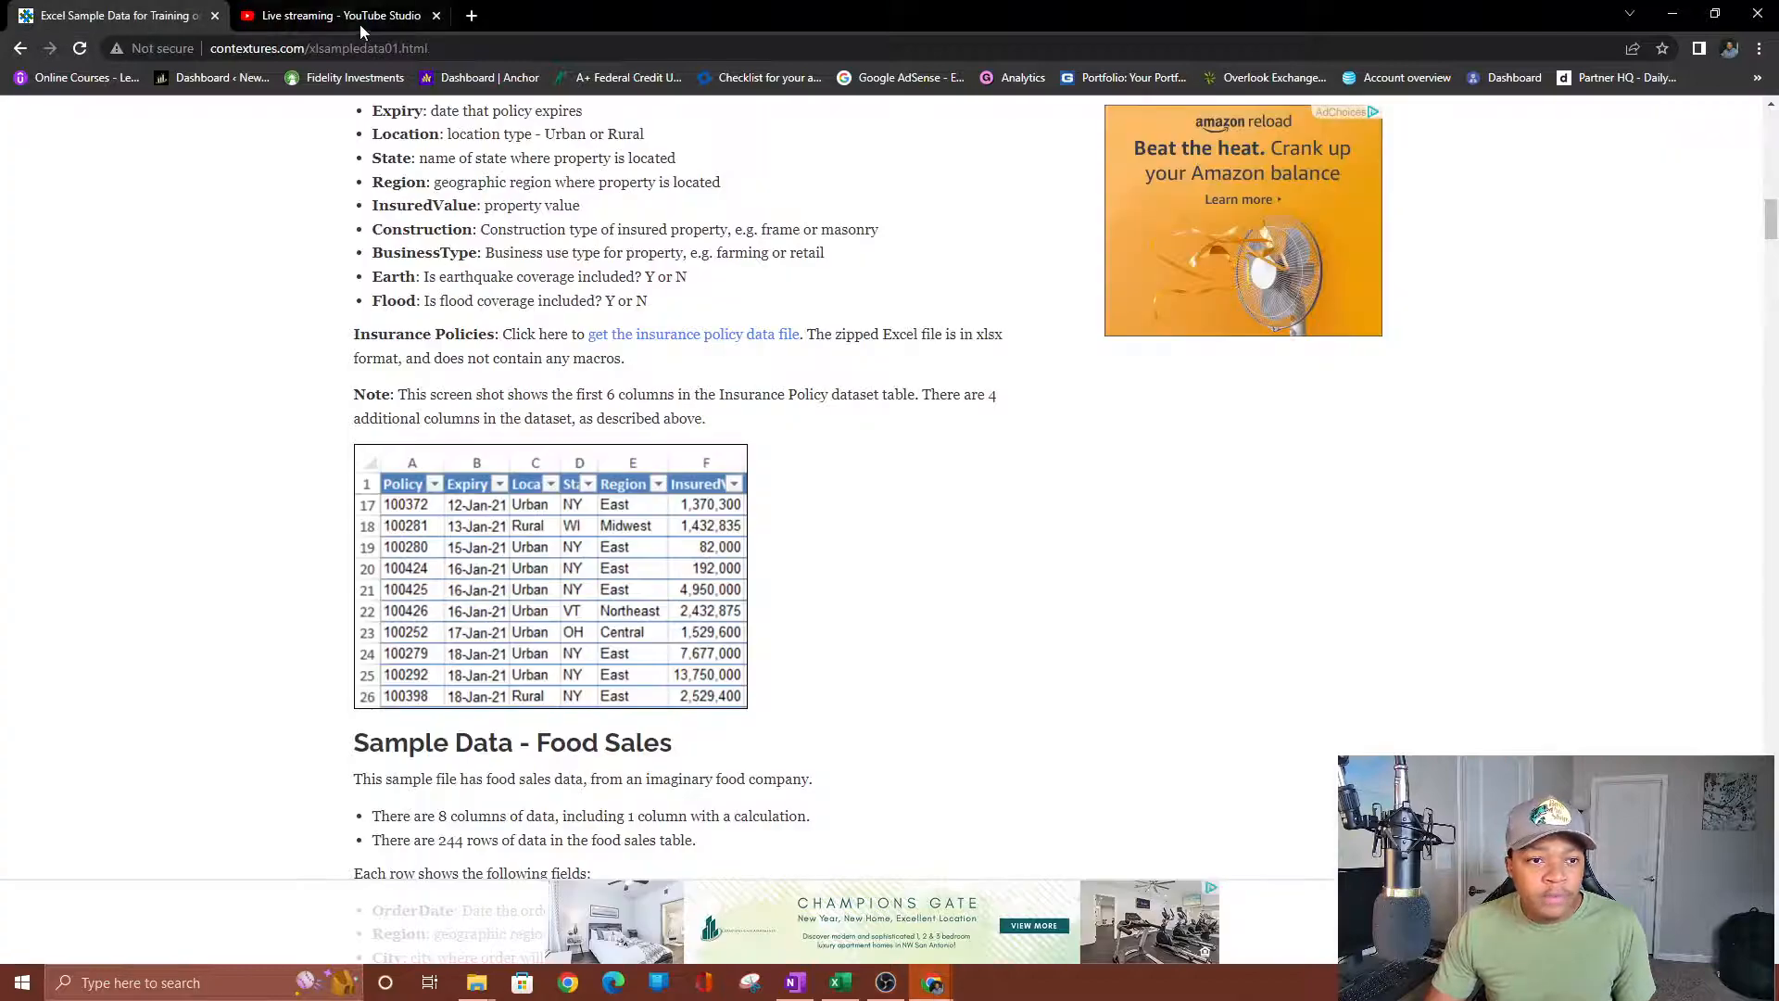
pyautogui.click(406, 50)
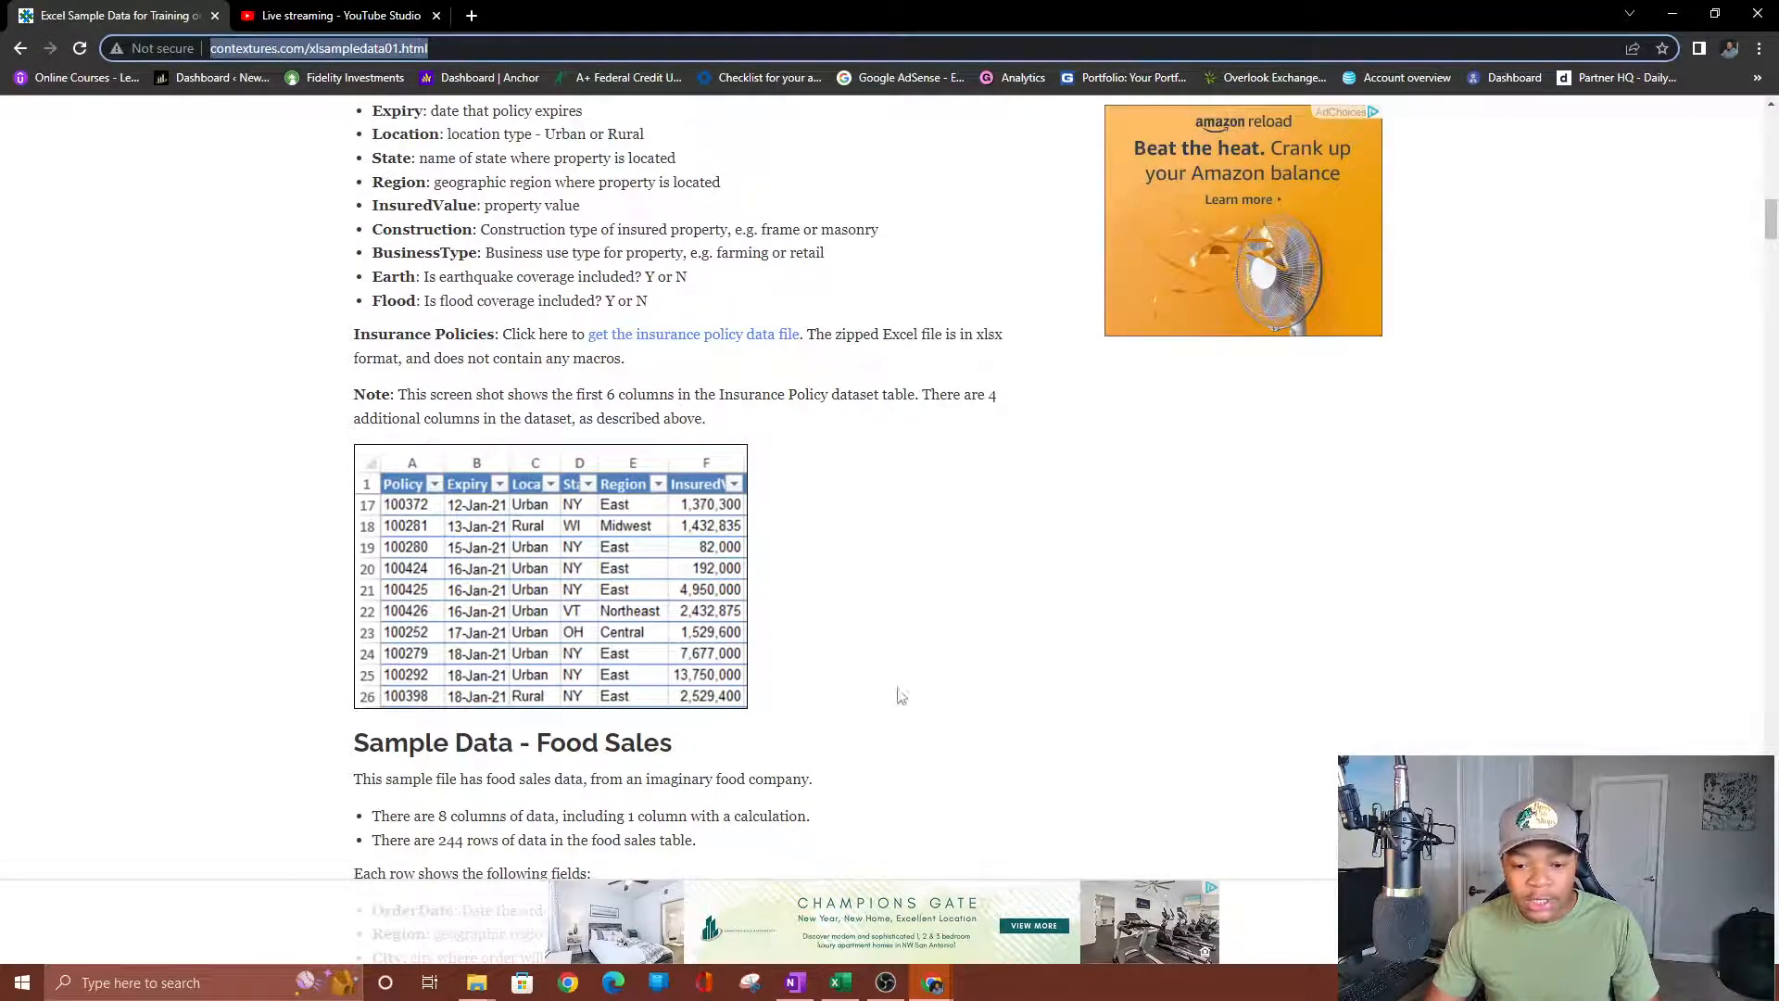
pyautogui.click(243, 15)
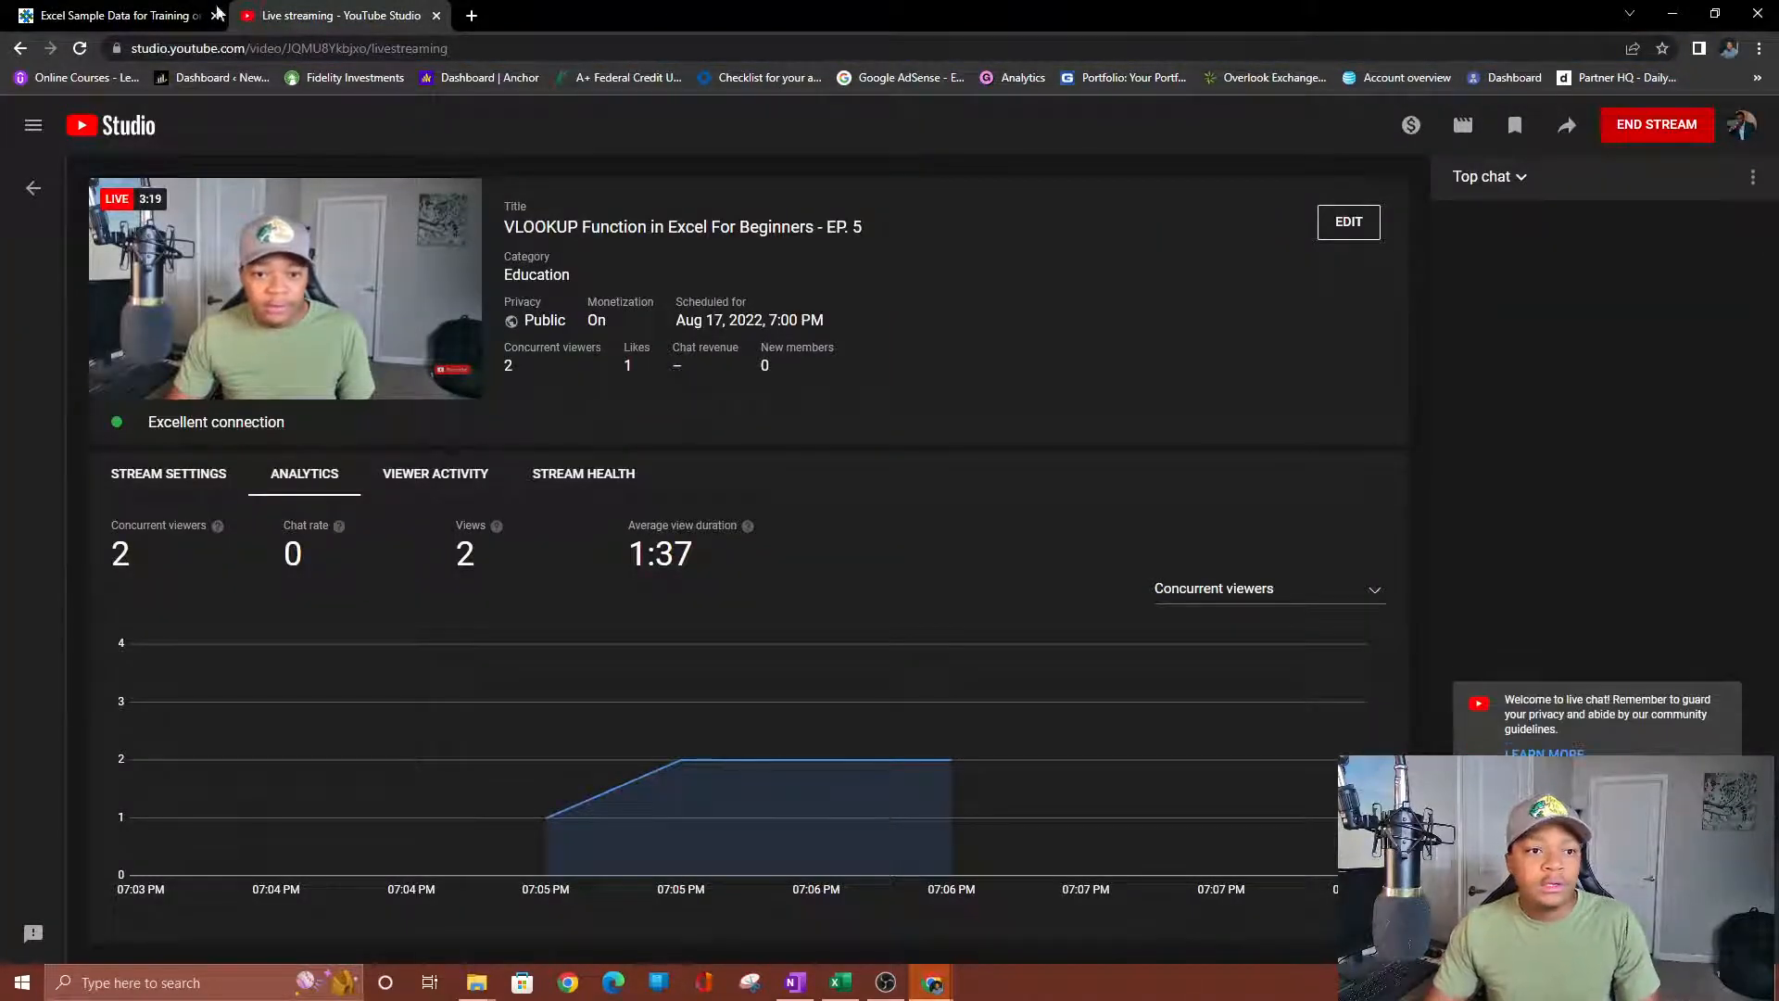
pyautogui.click(185, 16)
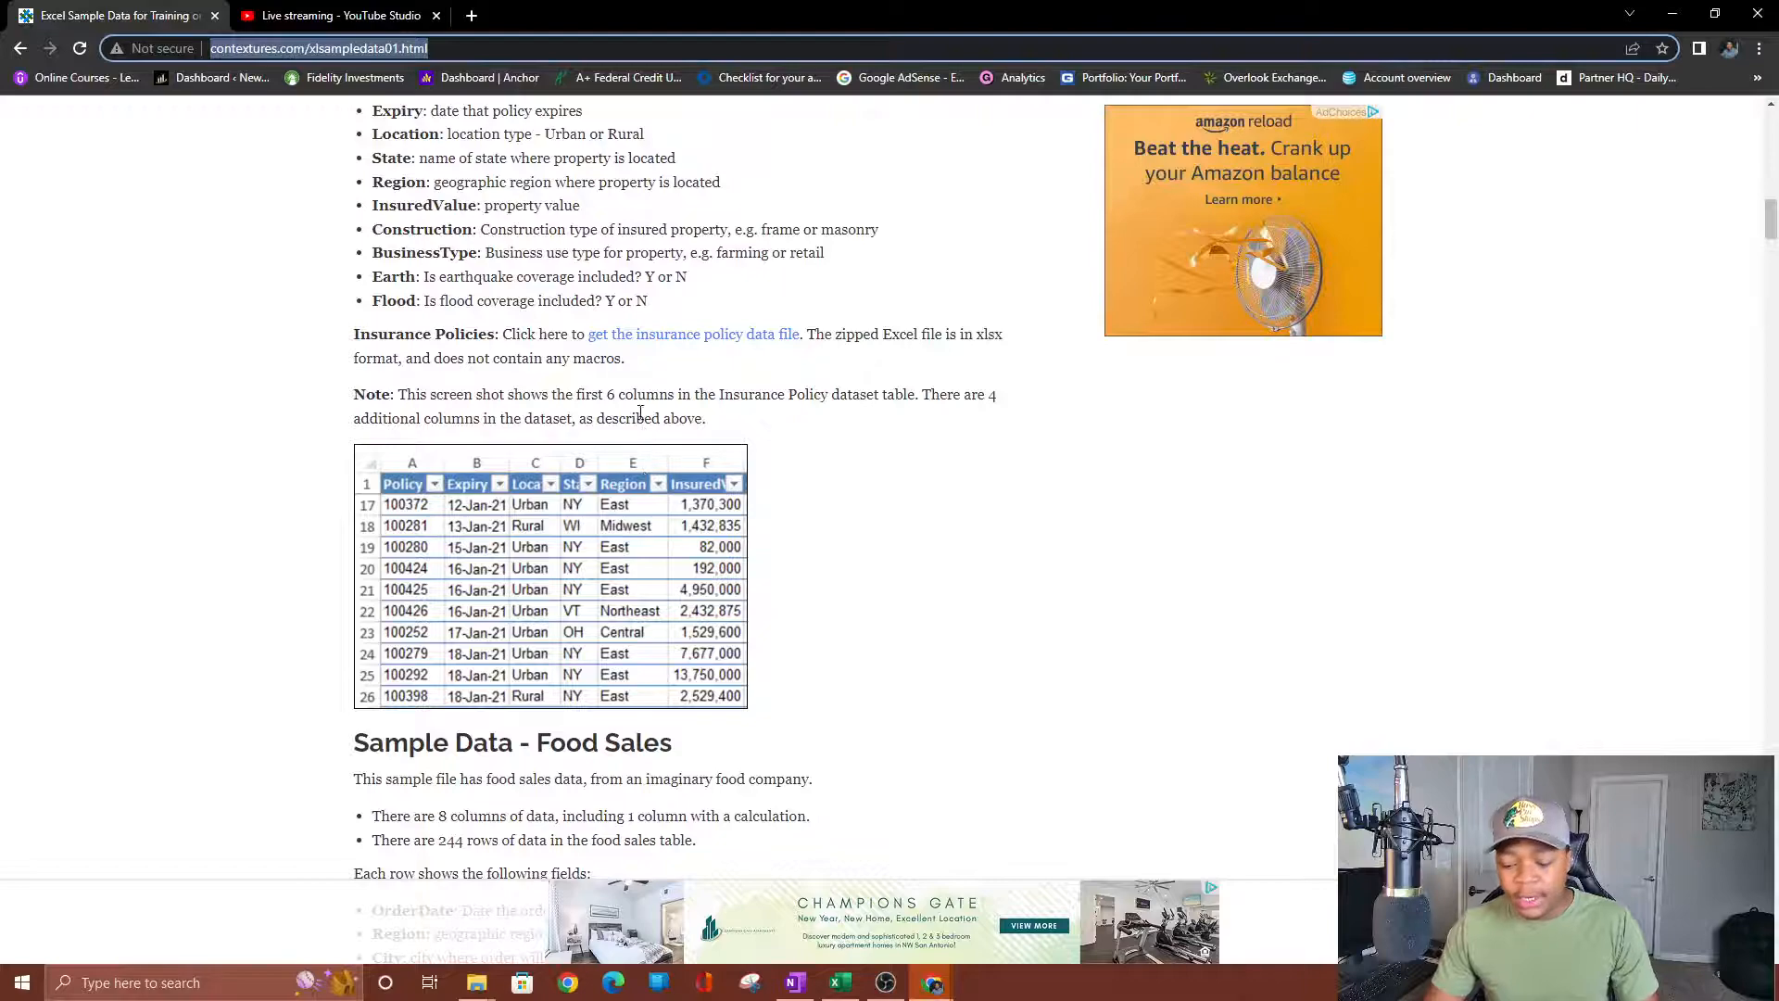
# Scroll to the Sample Data - Insurance Policies section with its 10 columns and 500 rows.
pyautogui.scroll(20, 664, 515)
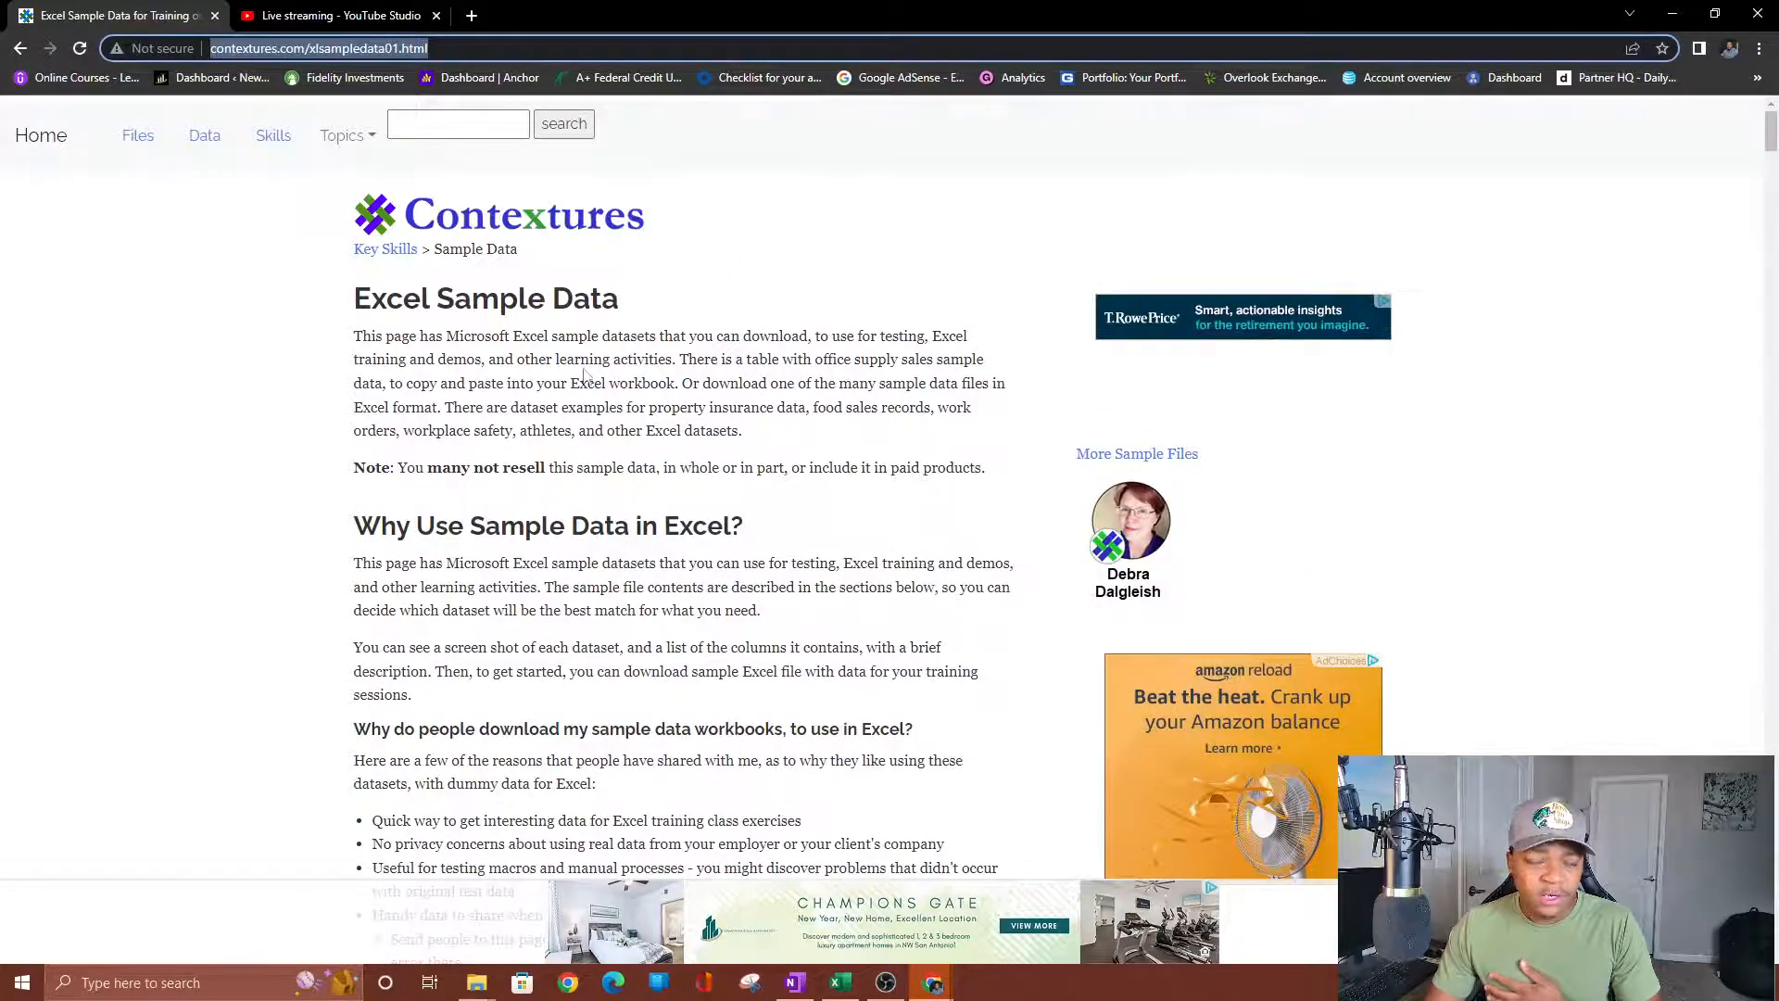
pyautogui.scroll(-7, 583, 375)
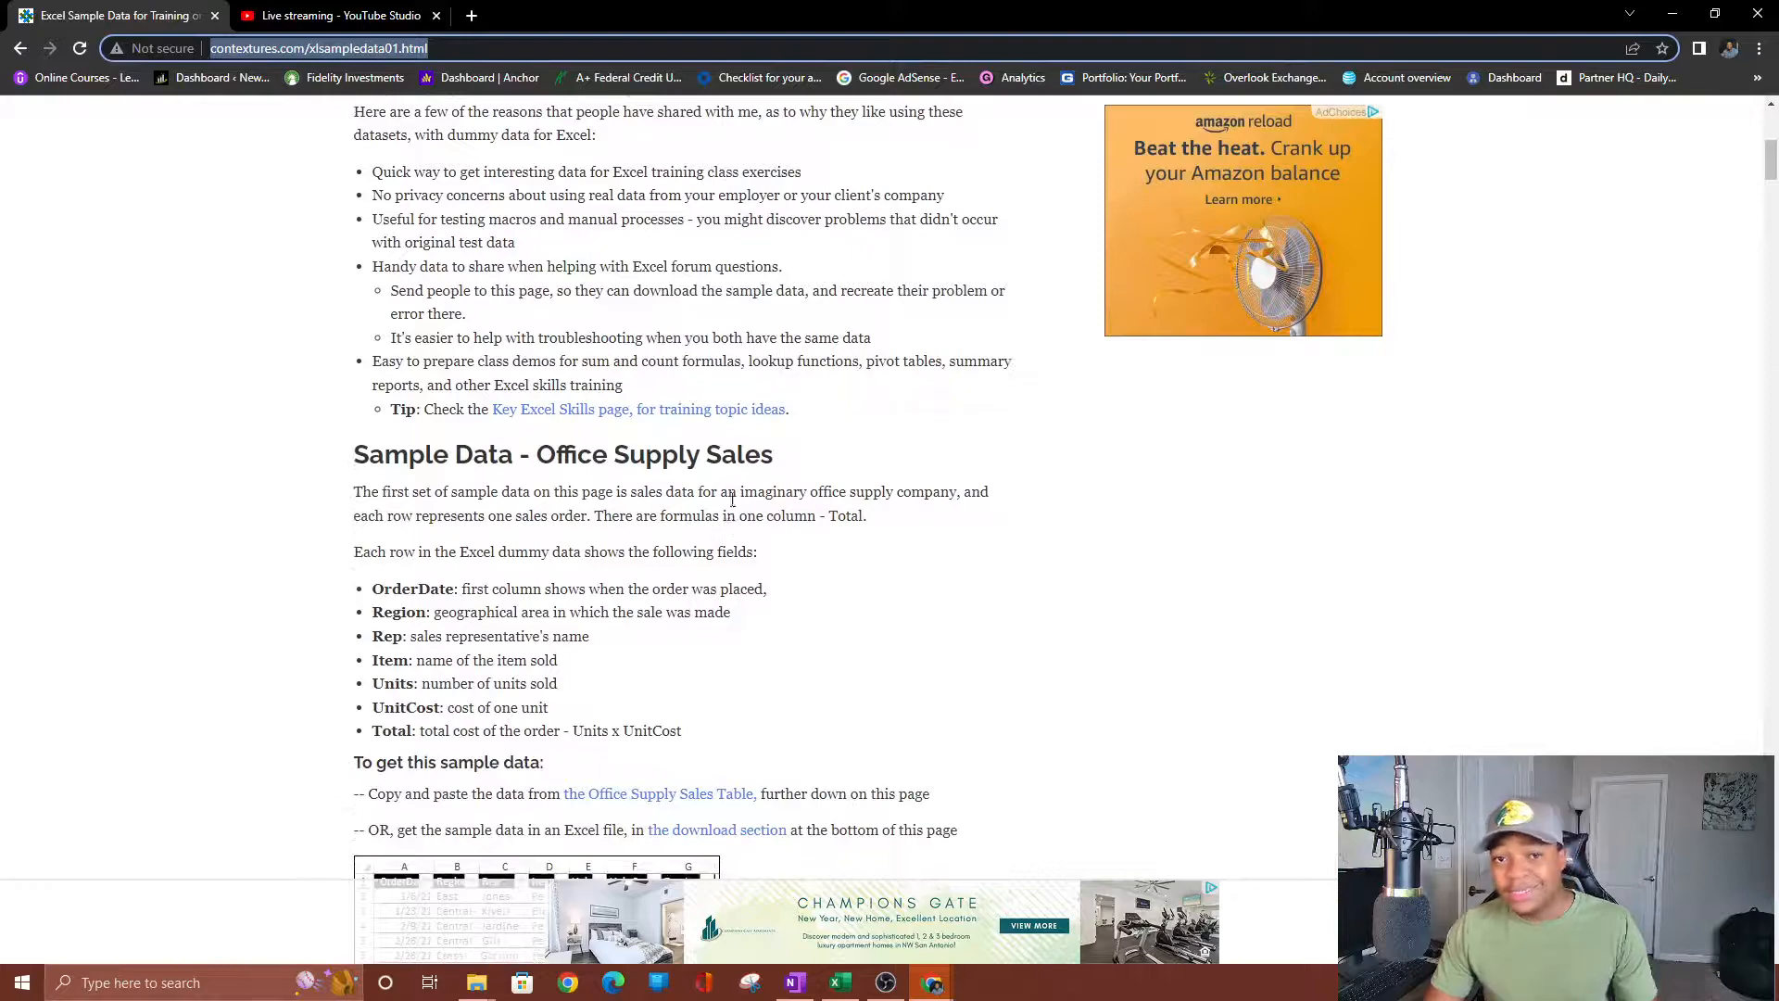
pyautogui.scroll(-8, 790, 501)
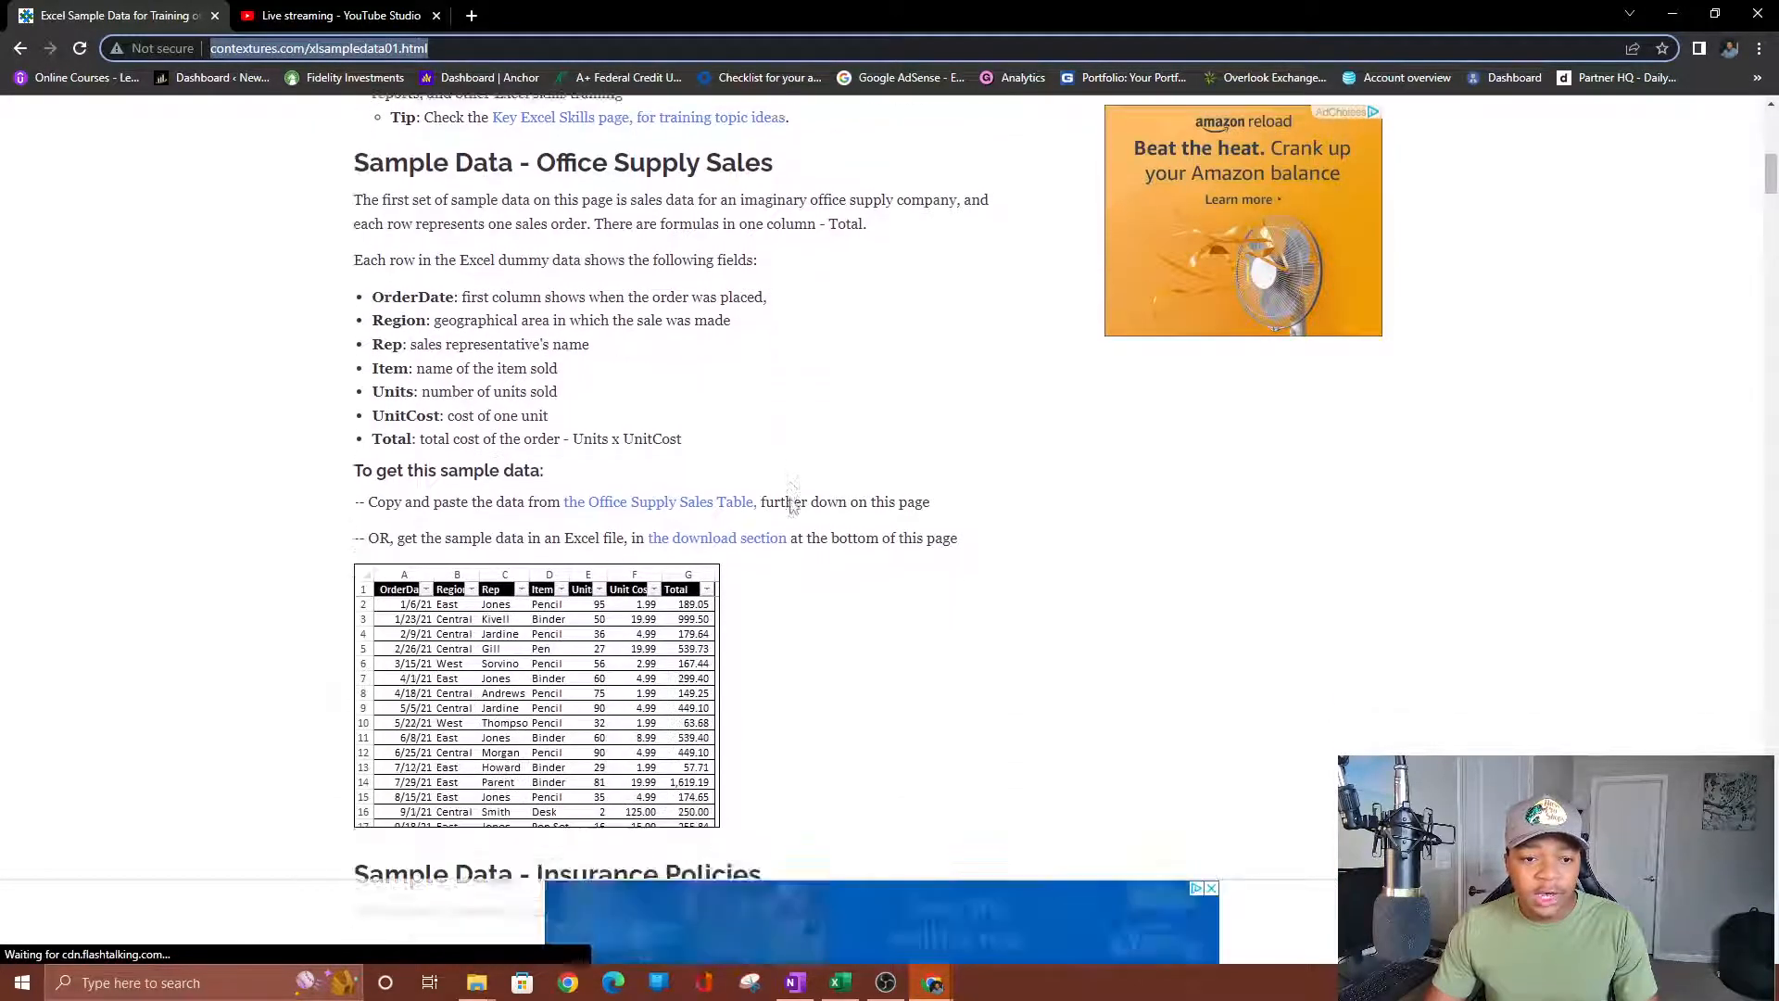
pyautogui.scroll(-10, 793, 513)
pyautogui.scroll(5, 762, 514)
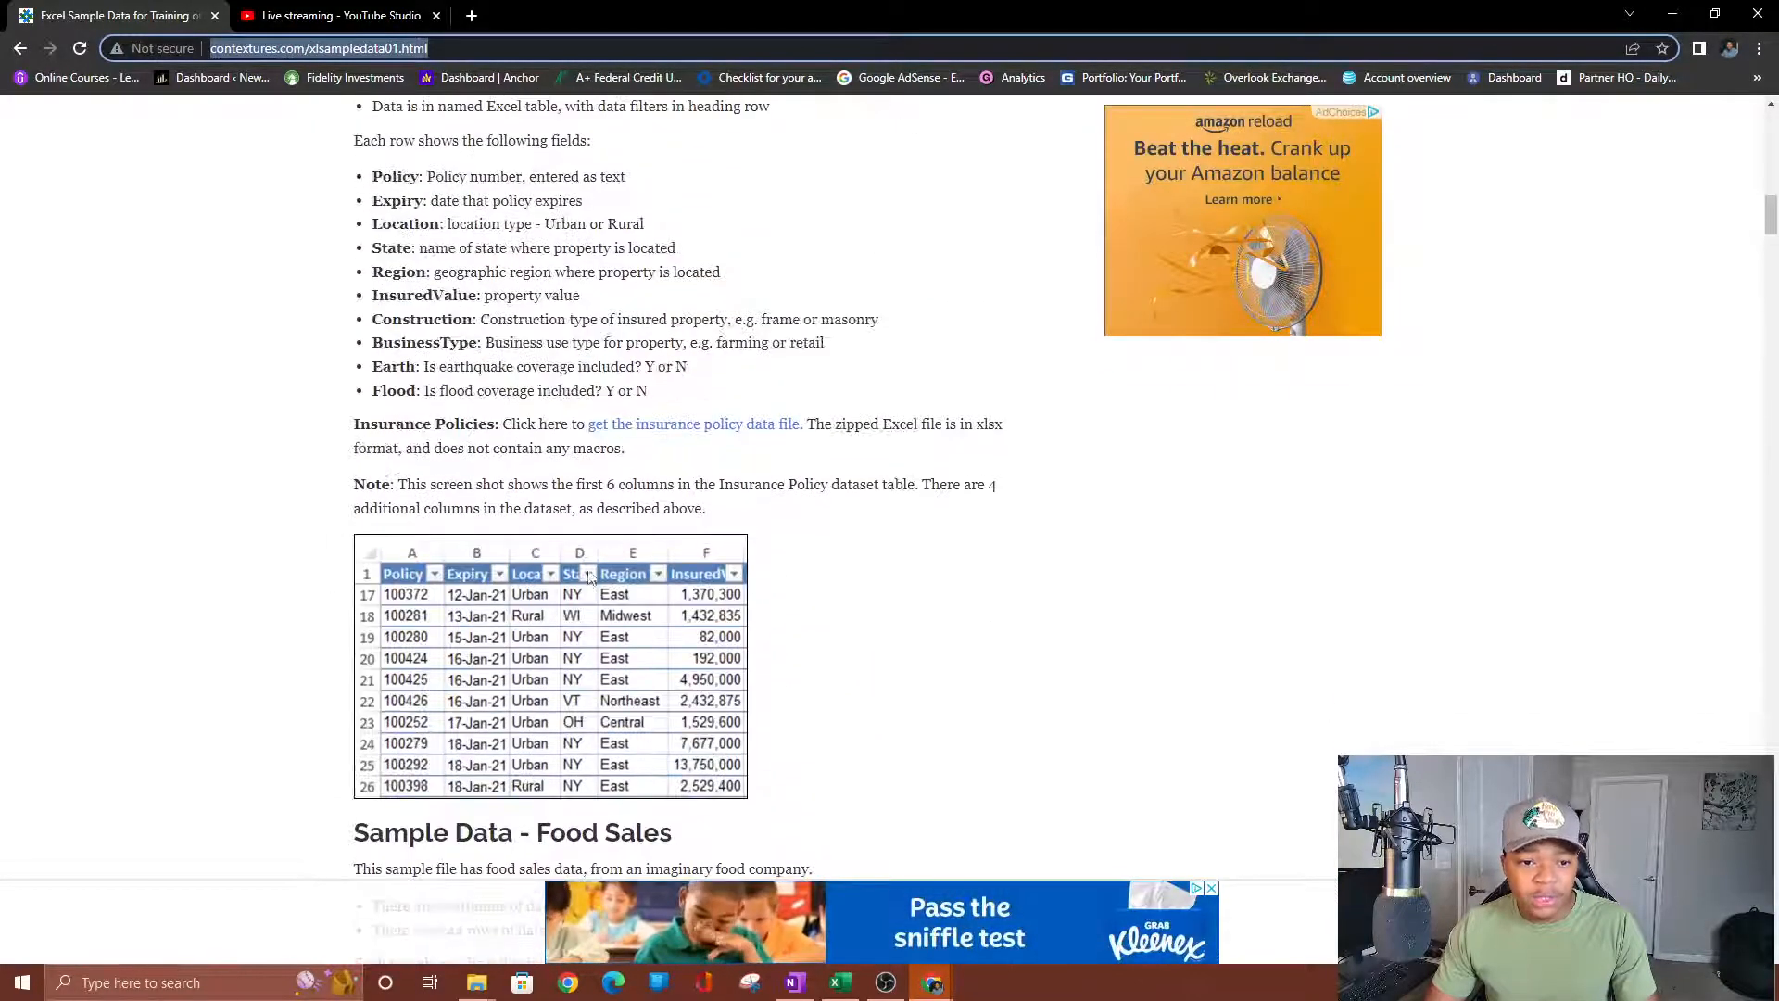
pyautogui.scroll(4, 589, 614)
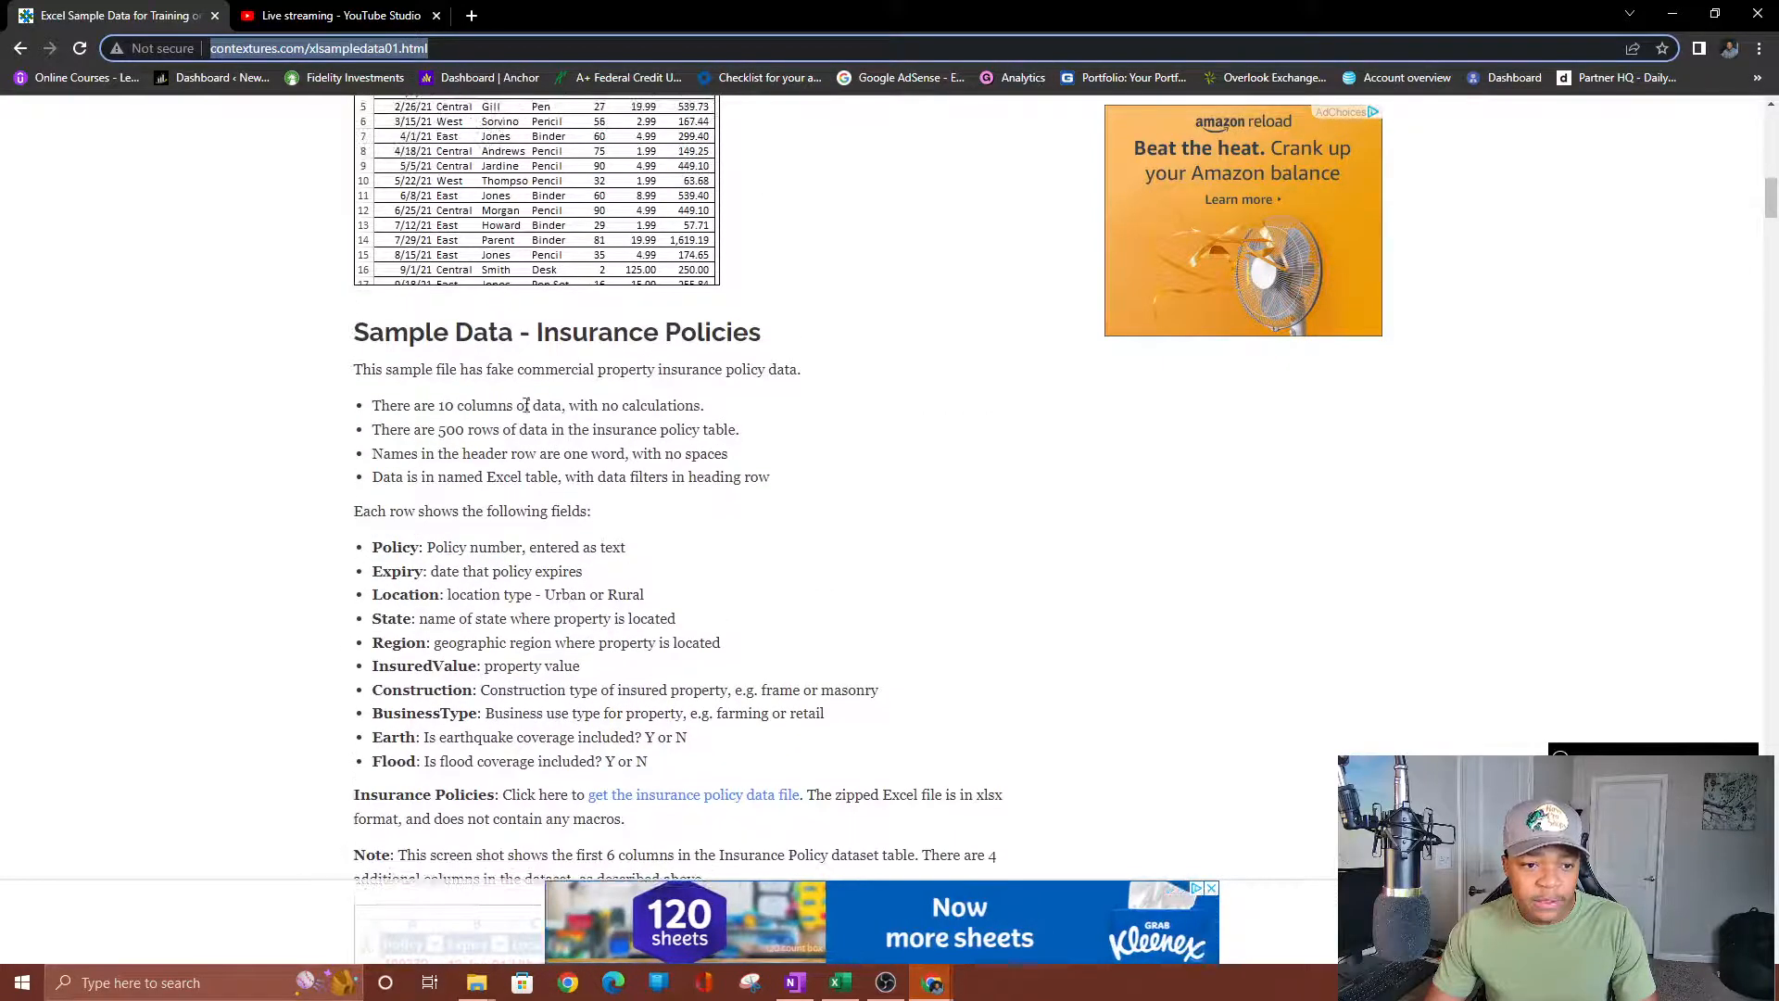
pyautogui.scroll(-3, 643, 453)
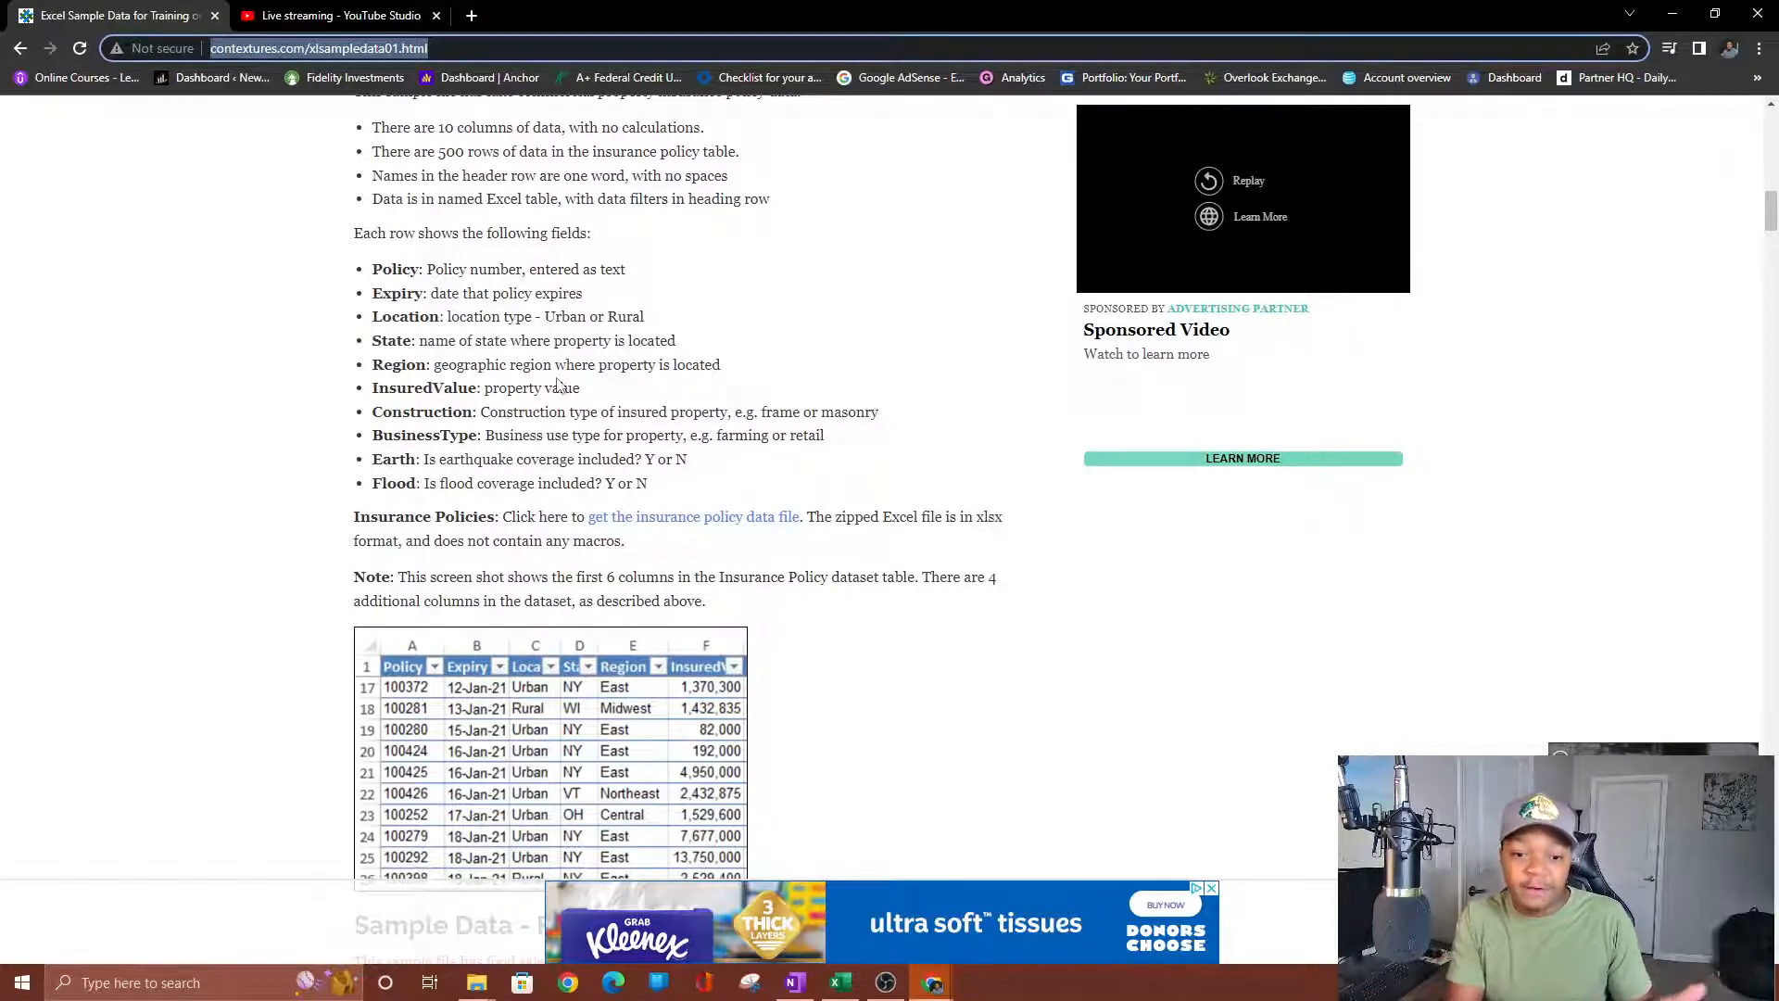
# Bring the sampledatainsurance workbook forward and check its Instructions and MyLinks sheets before returning to PolicyData.
pyautogui.click(841, 982)
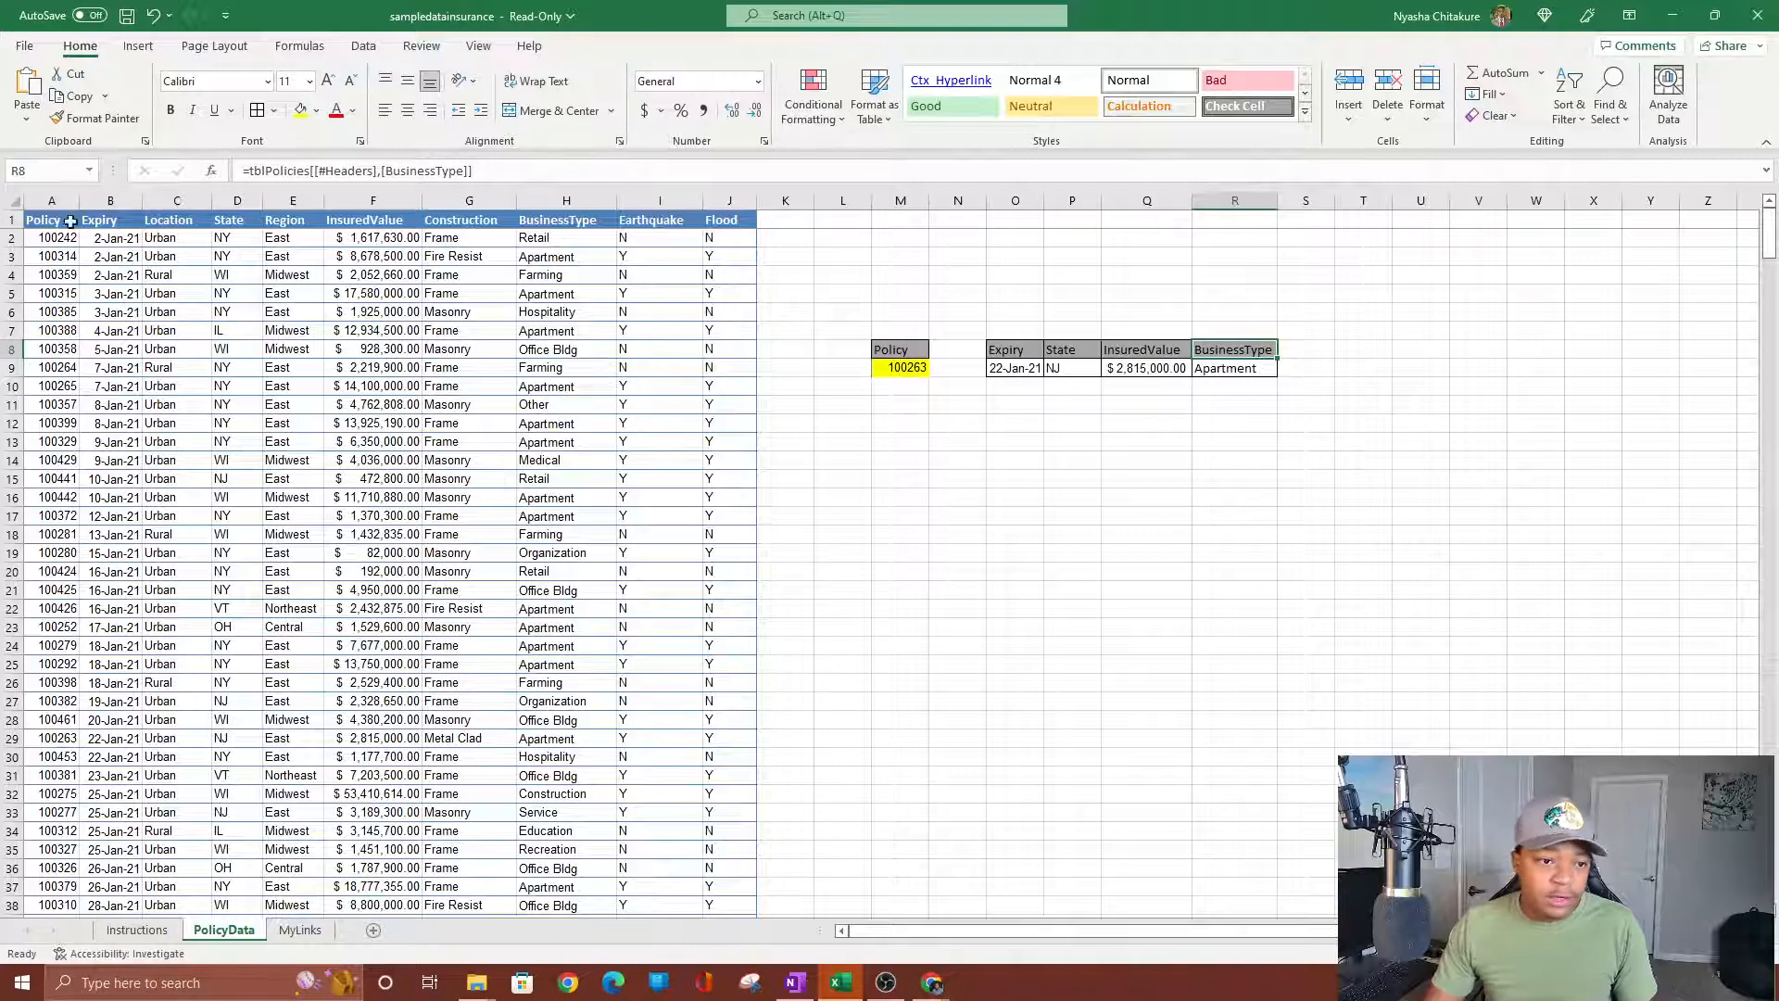
pyautogui.moveTo(41, 220); pyautogui.dragTo(769, 571)
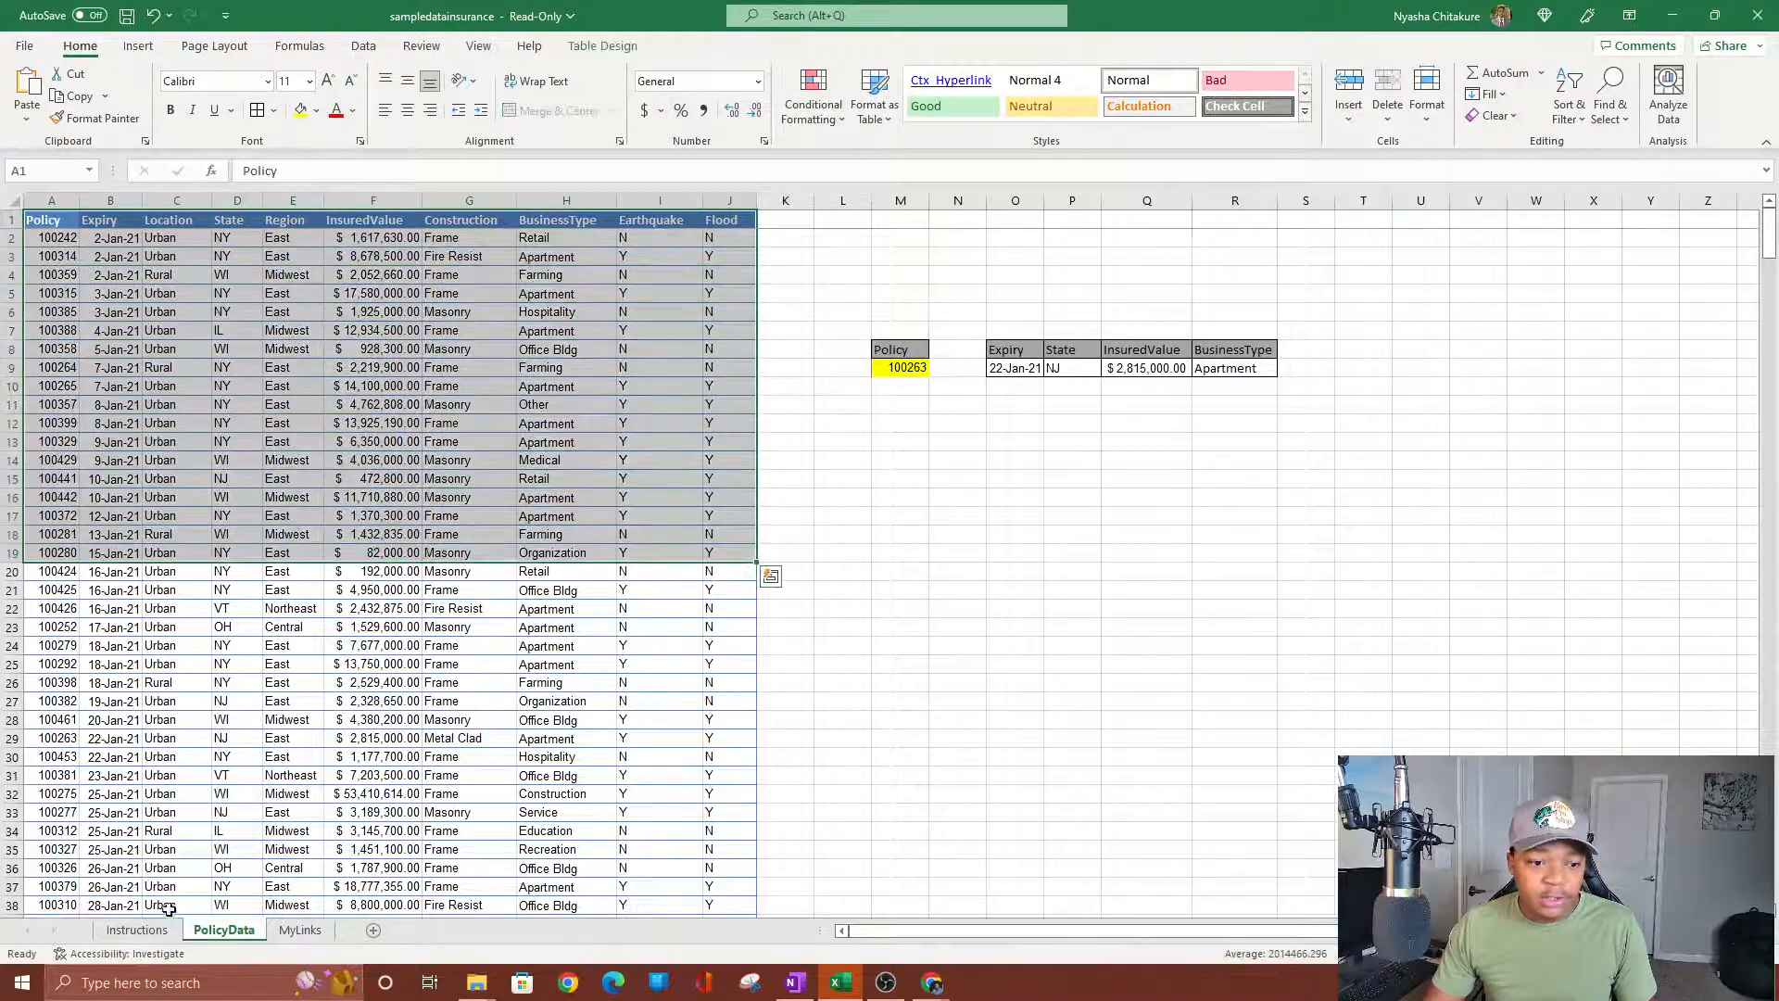
pyautogui.click(137, 929)
pyautogui.click(357, 381)
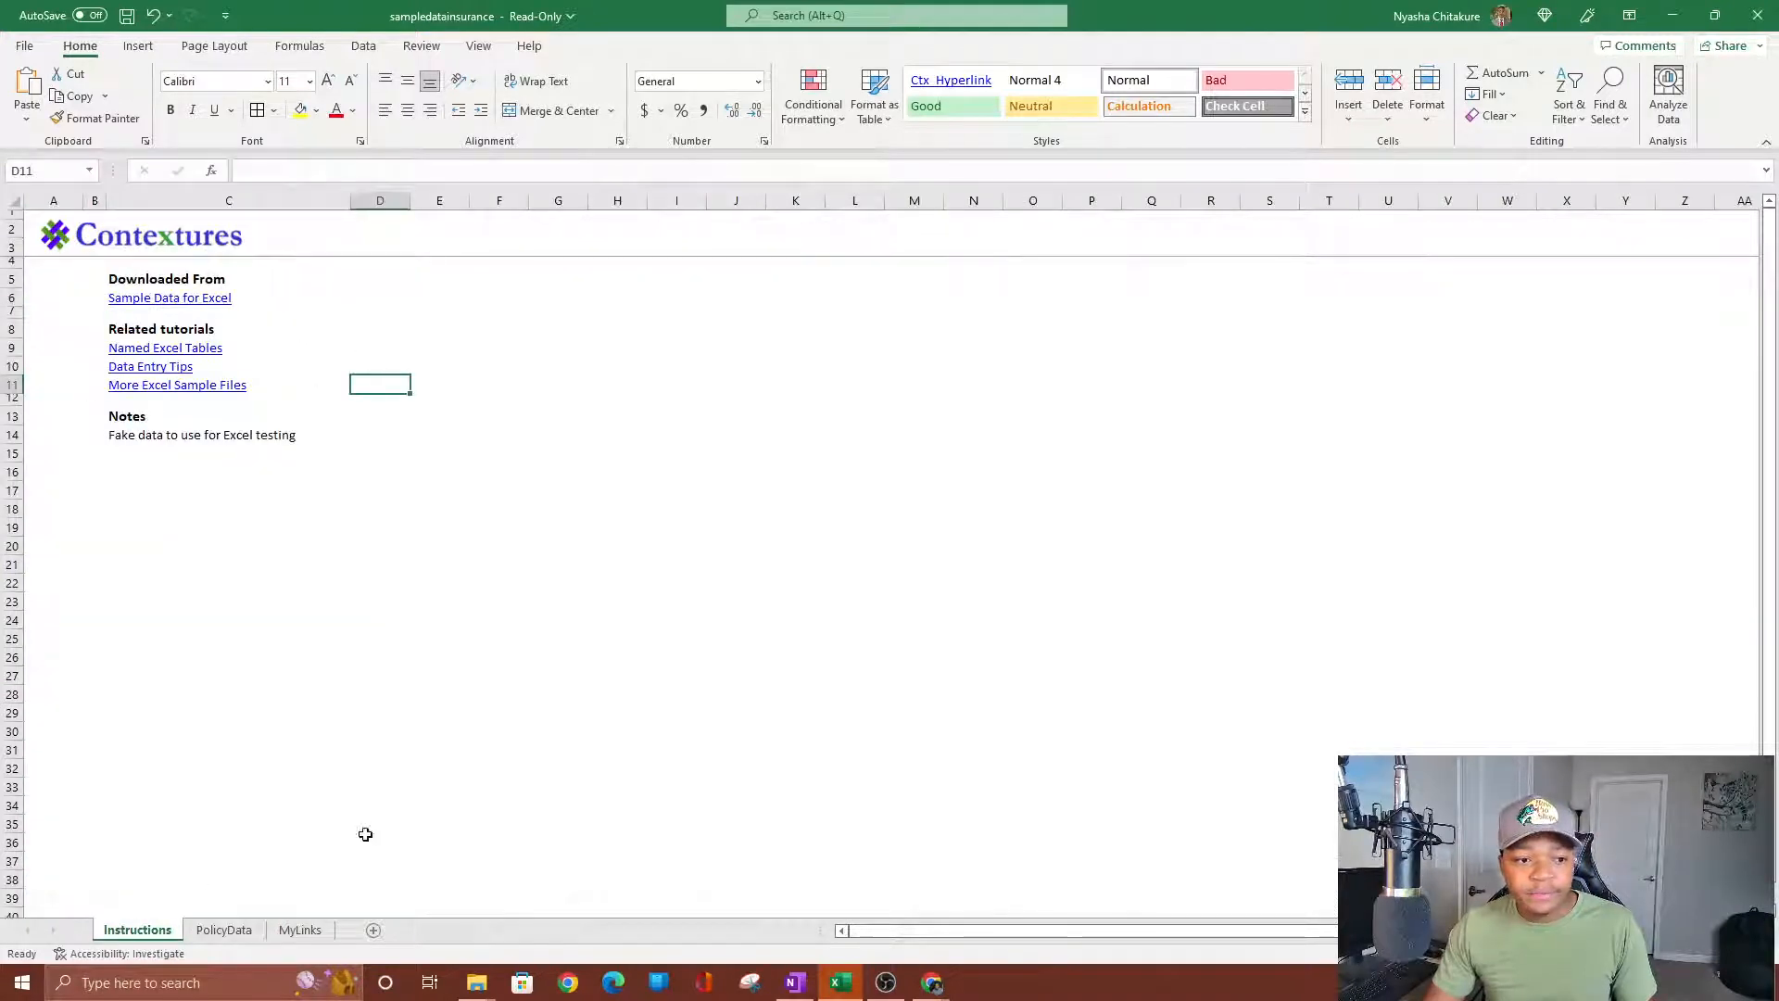
pyautogui.click(223, 931)
pyautogui.click(297, 931)
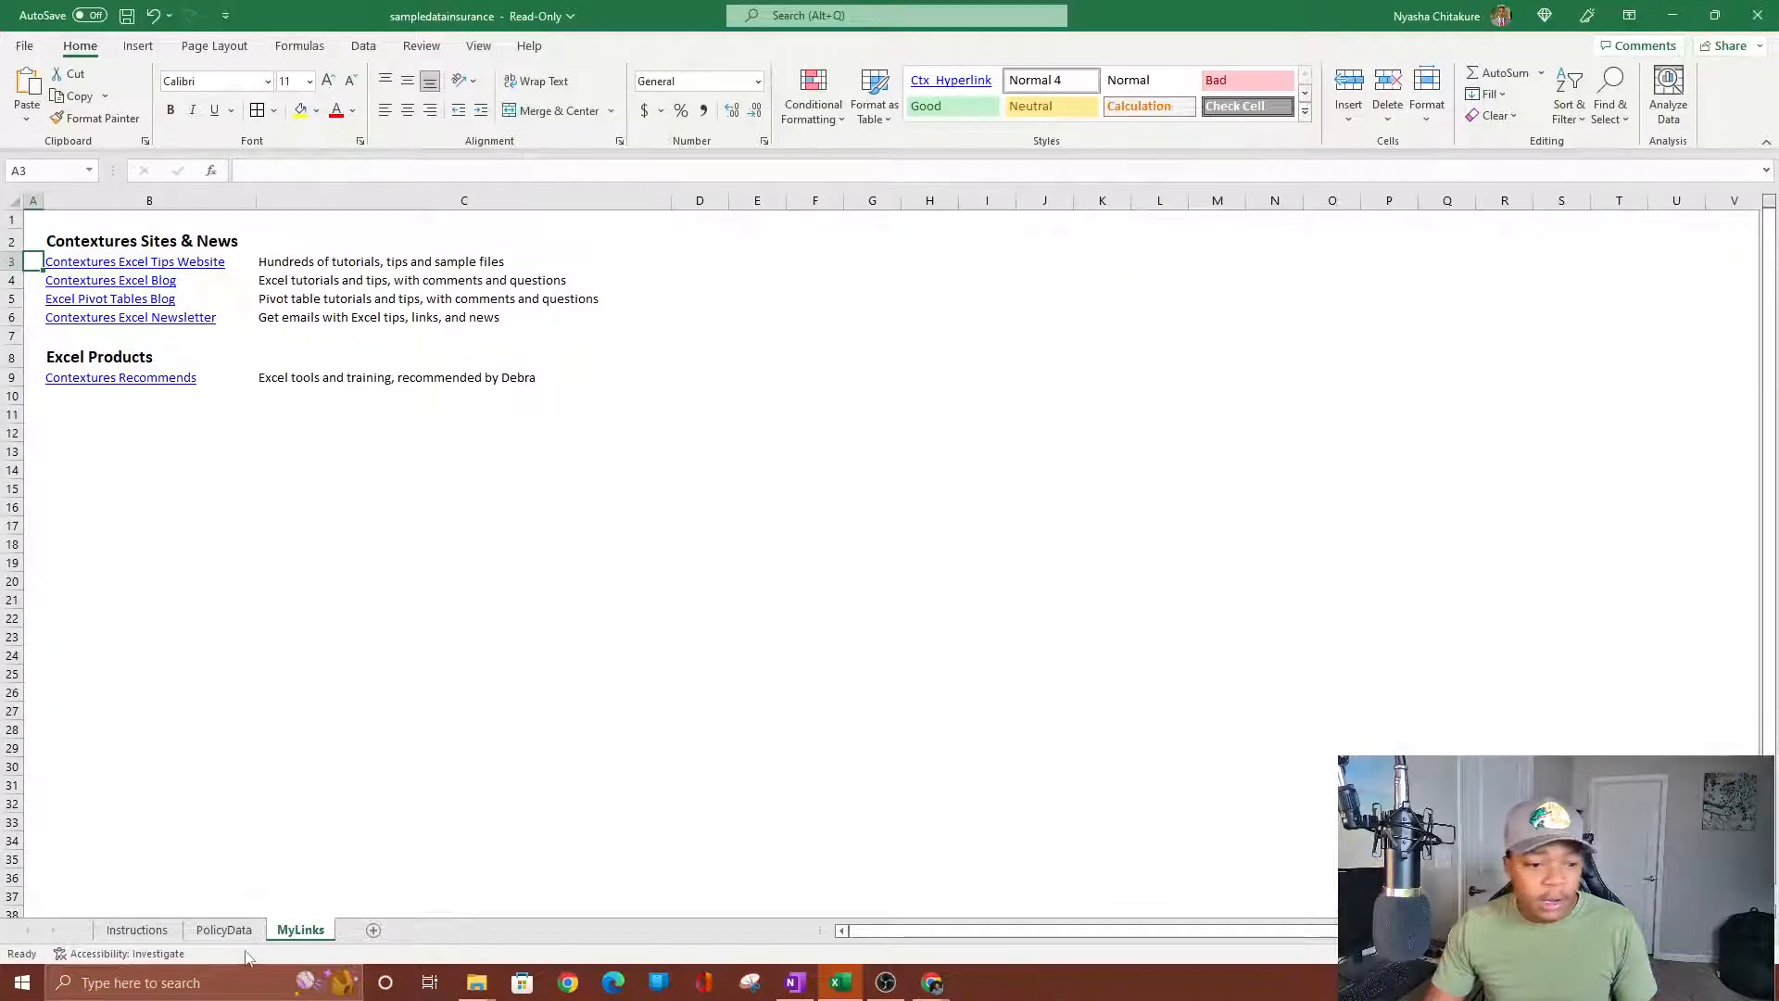
pyautogui.click(224, 931)
# Confirm the policy table ends at row 501, then scroll back to the top.
pyautogui.scroll(-1, 405, 589)
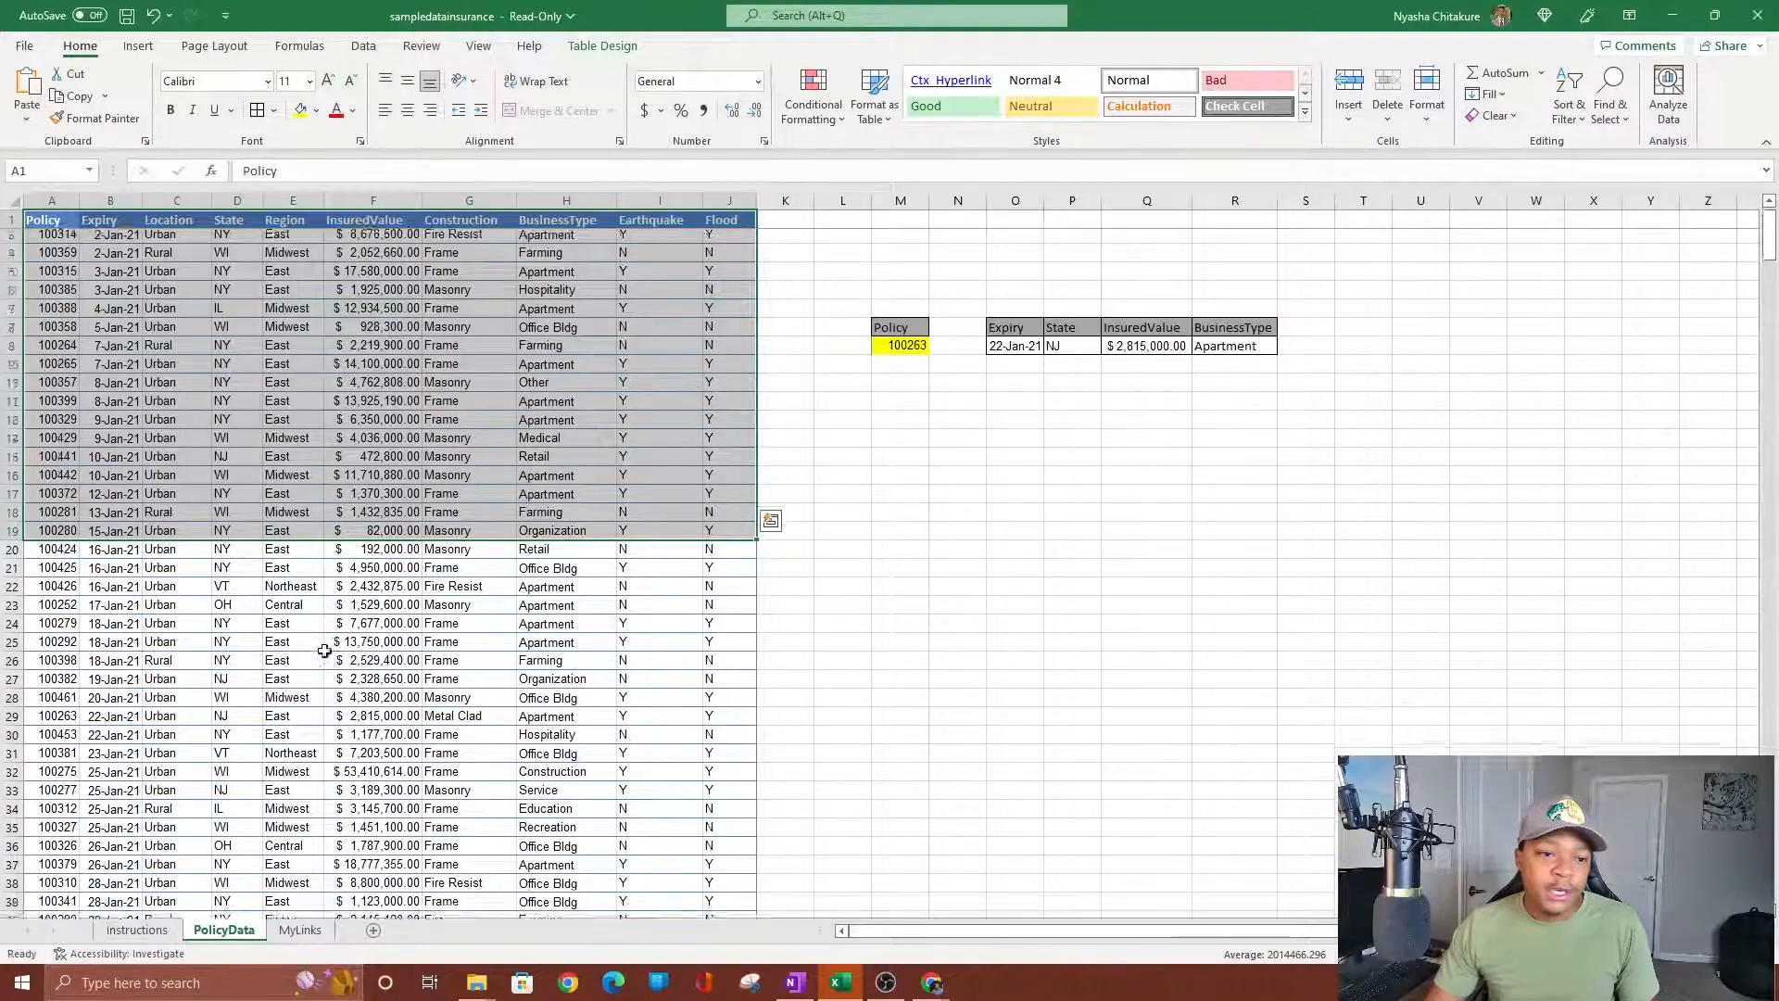
pyautogui.scroll(1, 406, 589)
pyautogui.click(1139, 557)
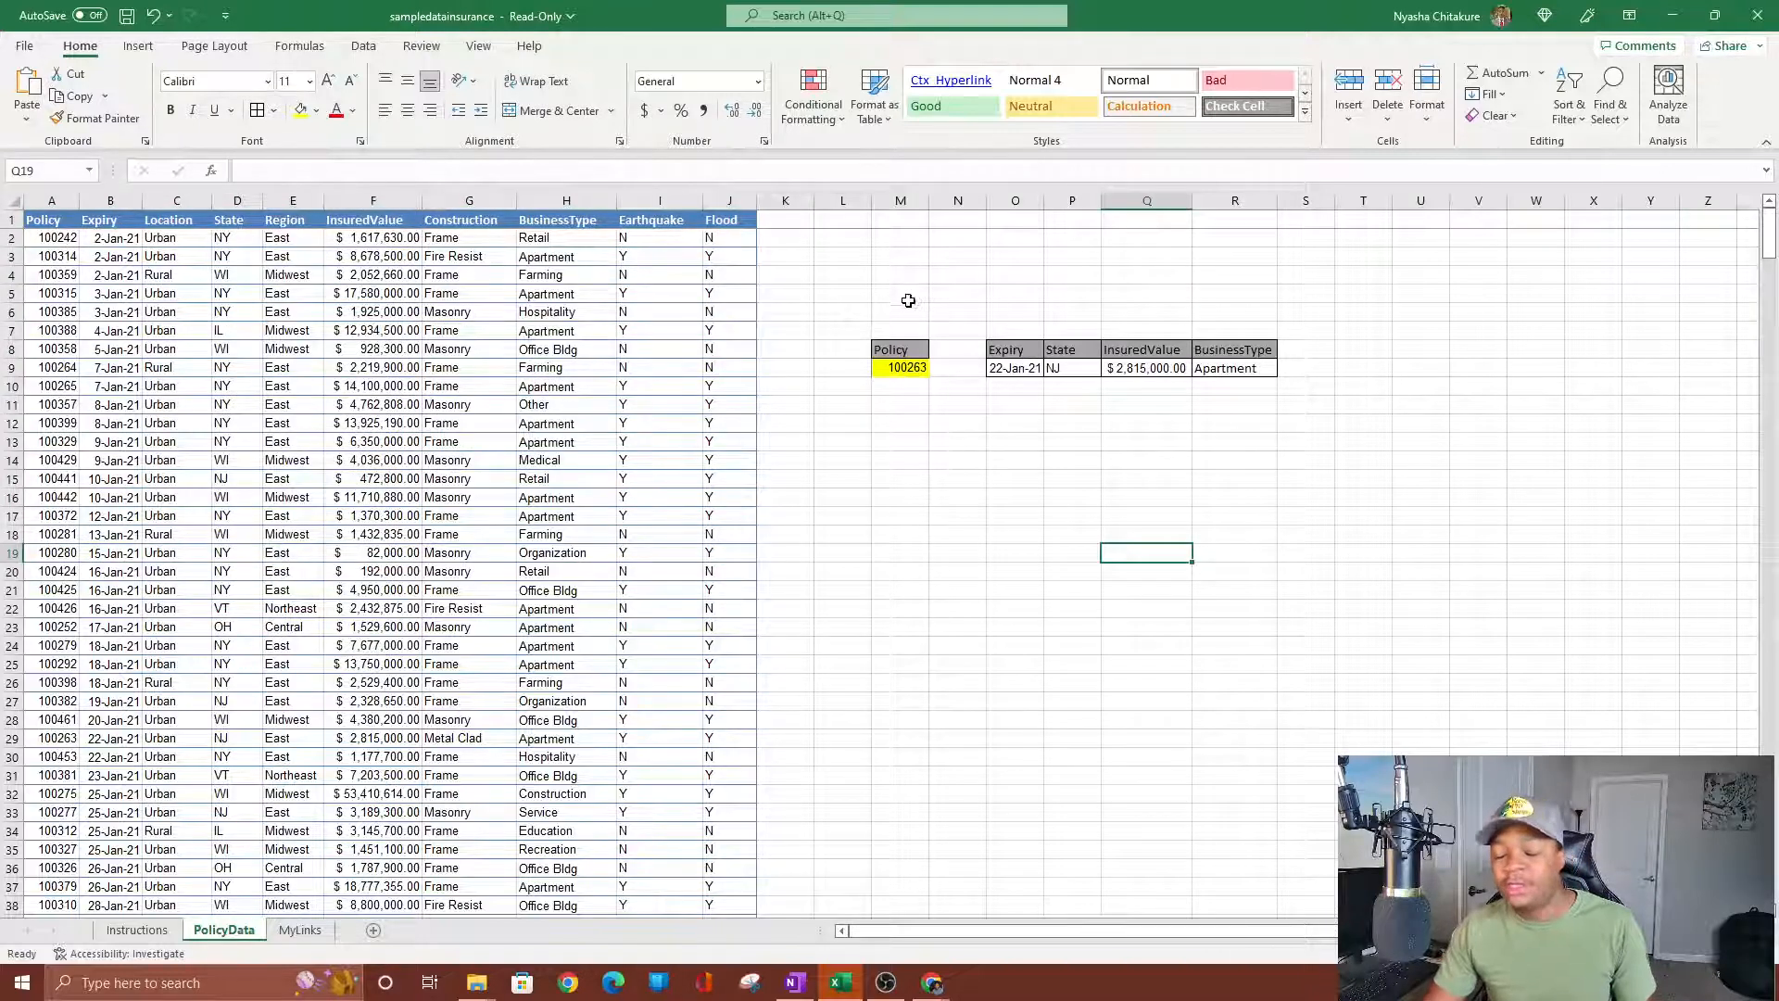
pyautogui.click(974, 529)
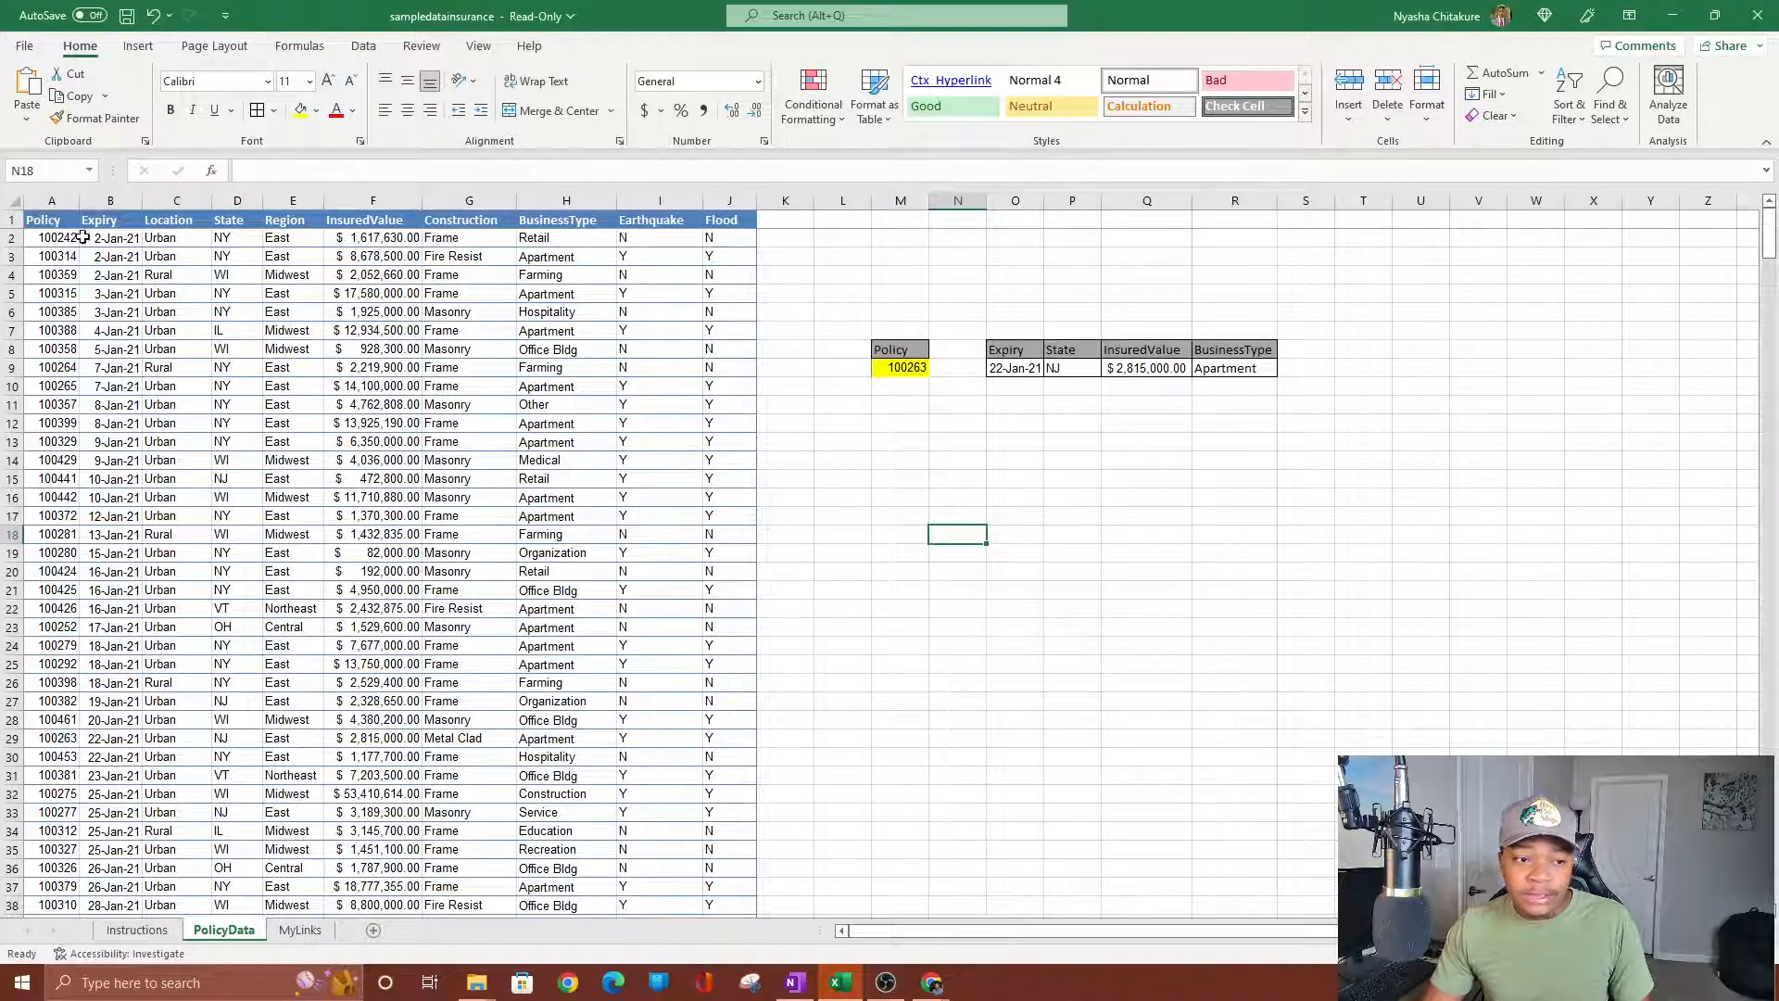
pyautogui.click(686, 237)
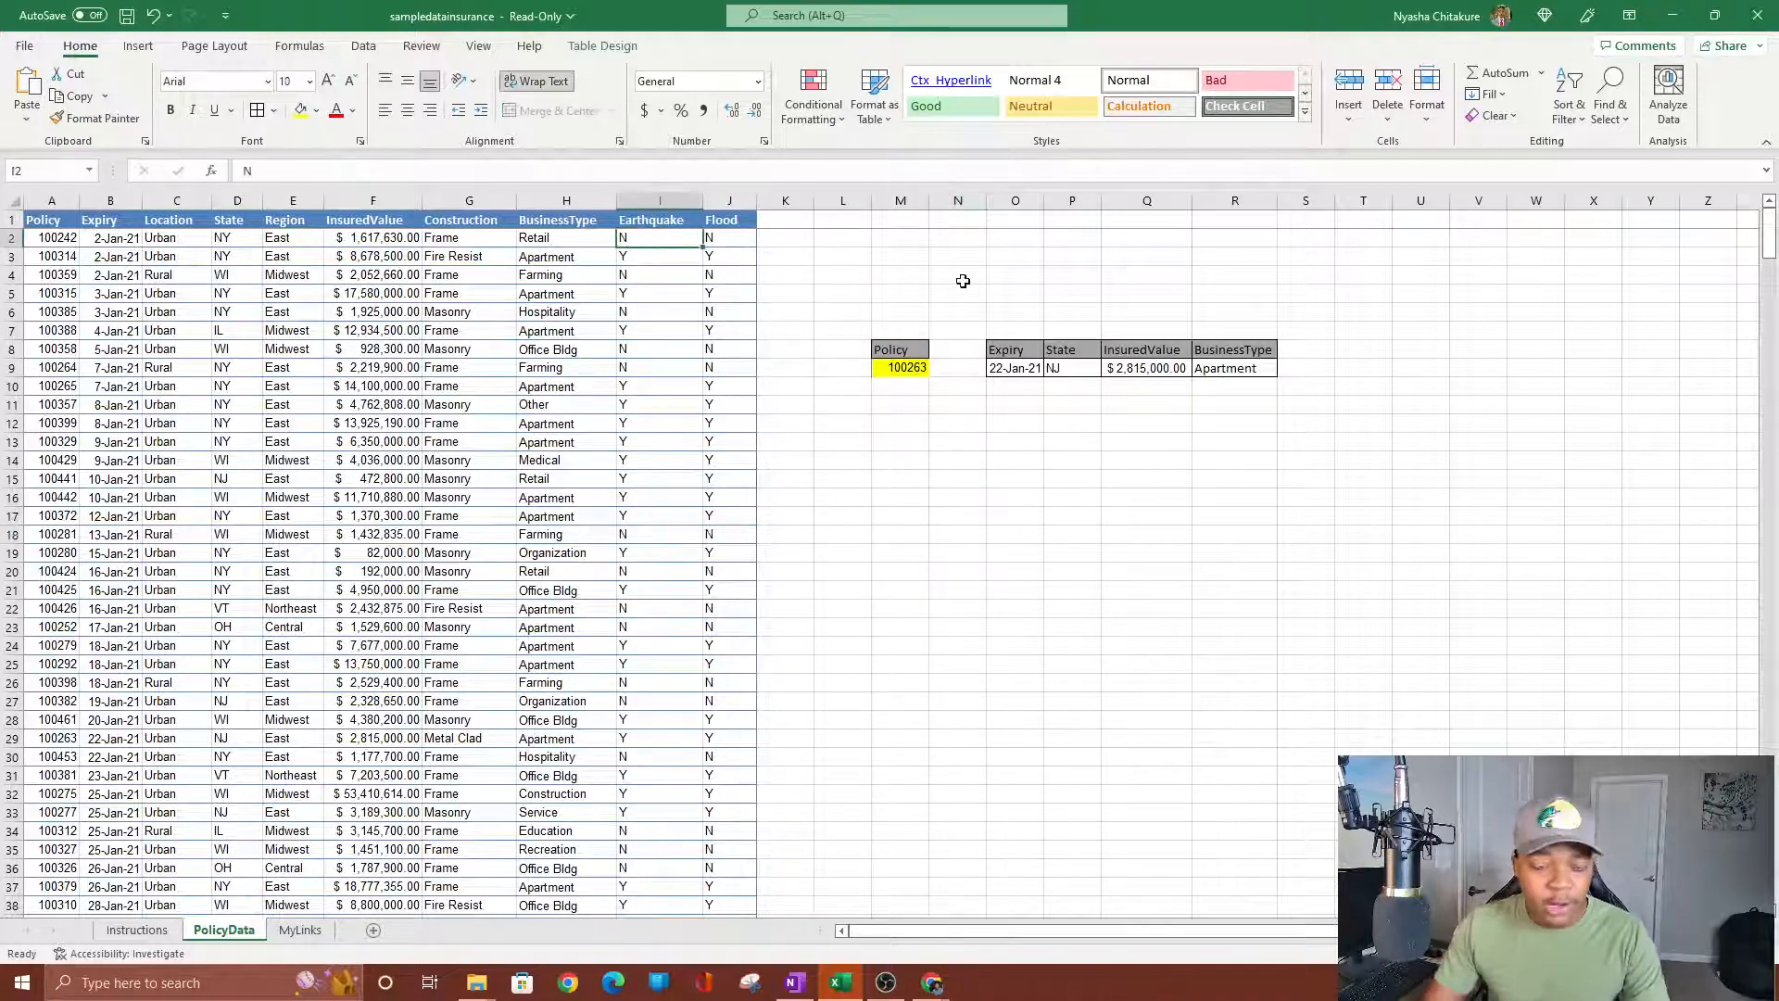
pyautogui.press('Home')
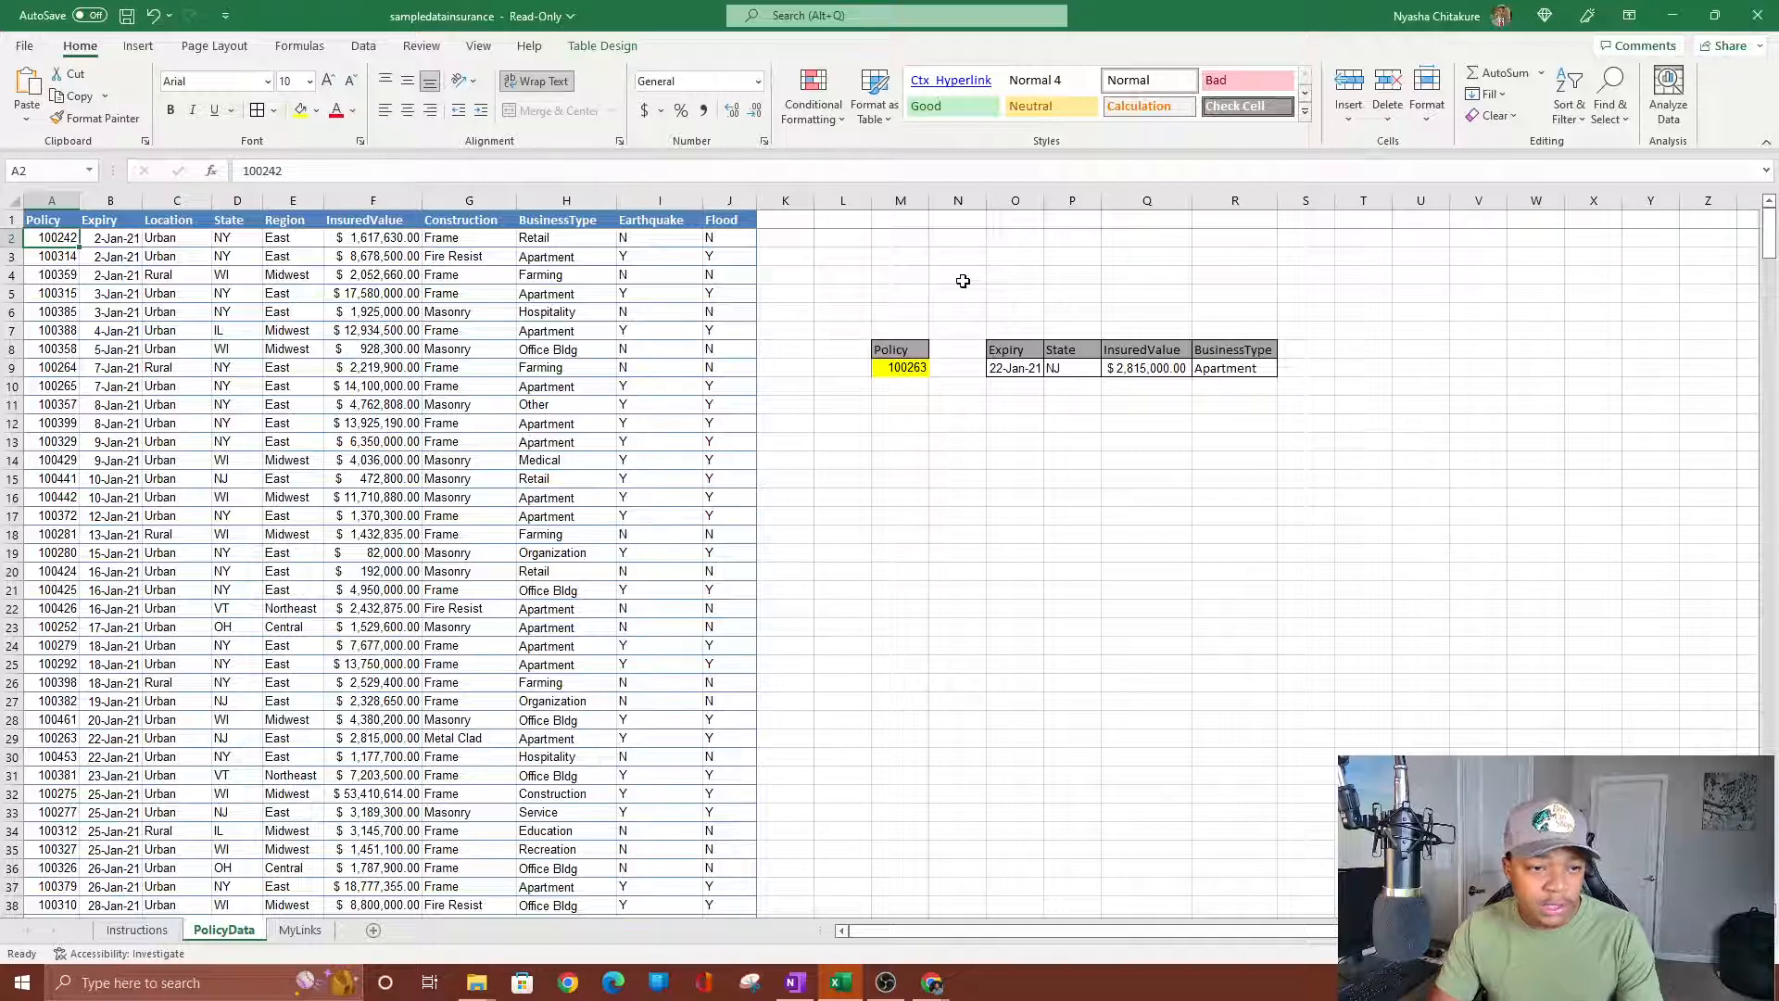
pyautogui.hotkey('ctrl', 'Down')
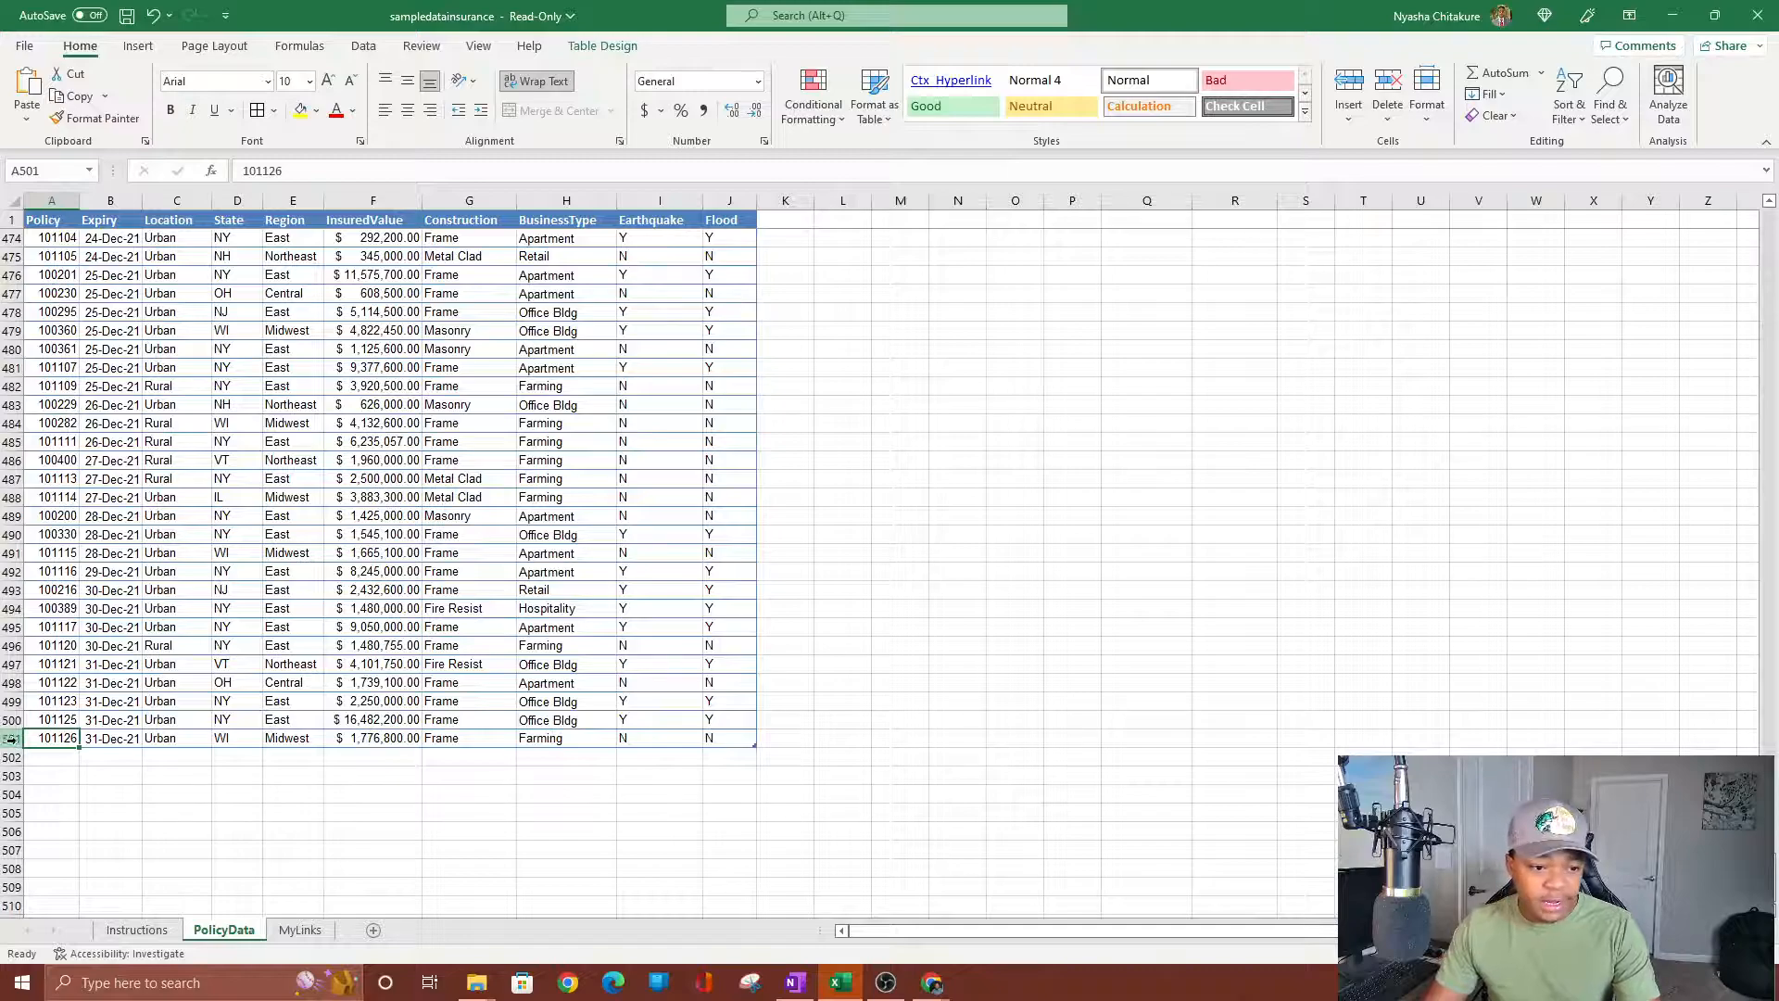
pyautogui.scroll(20, 357, 634)
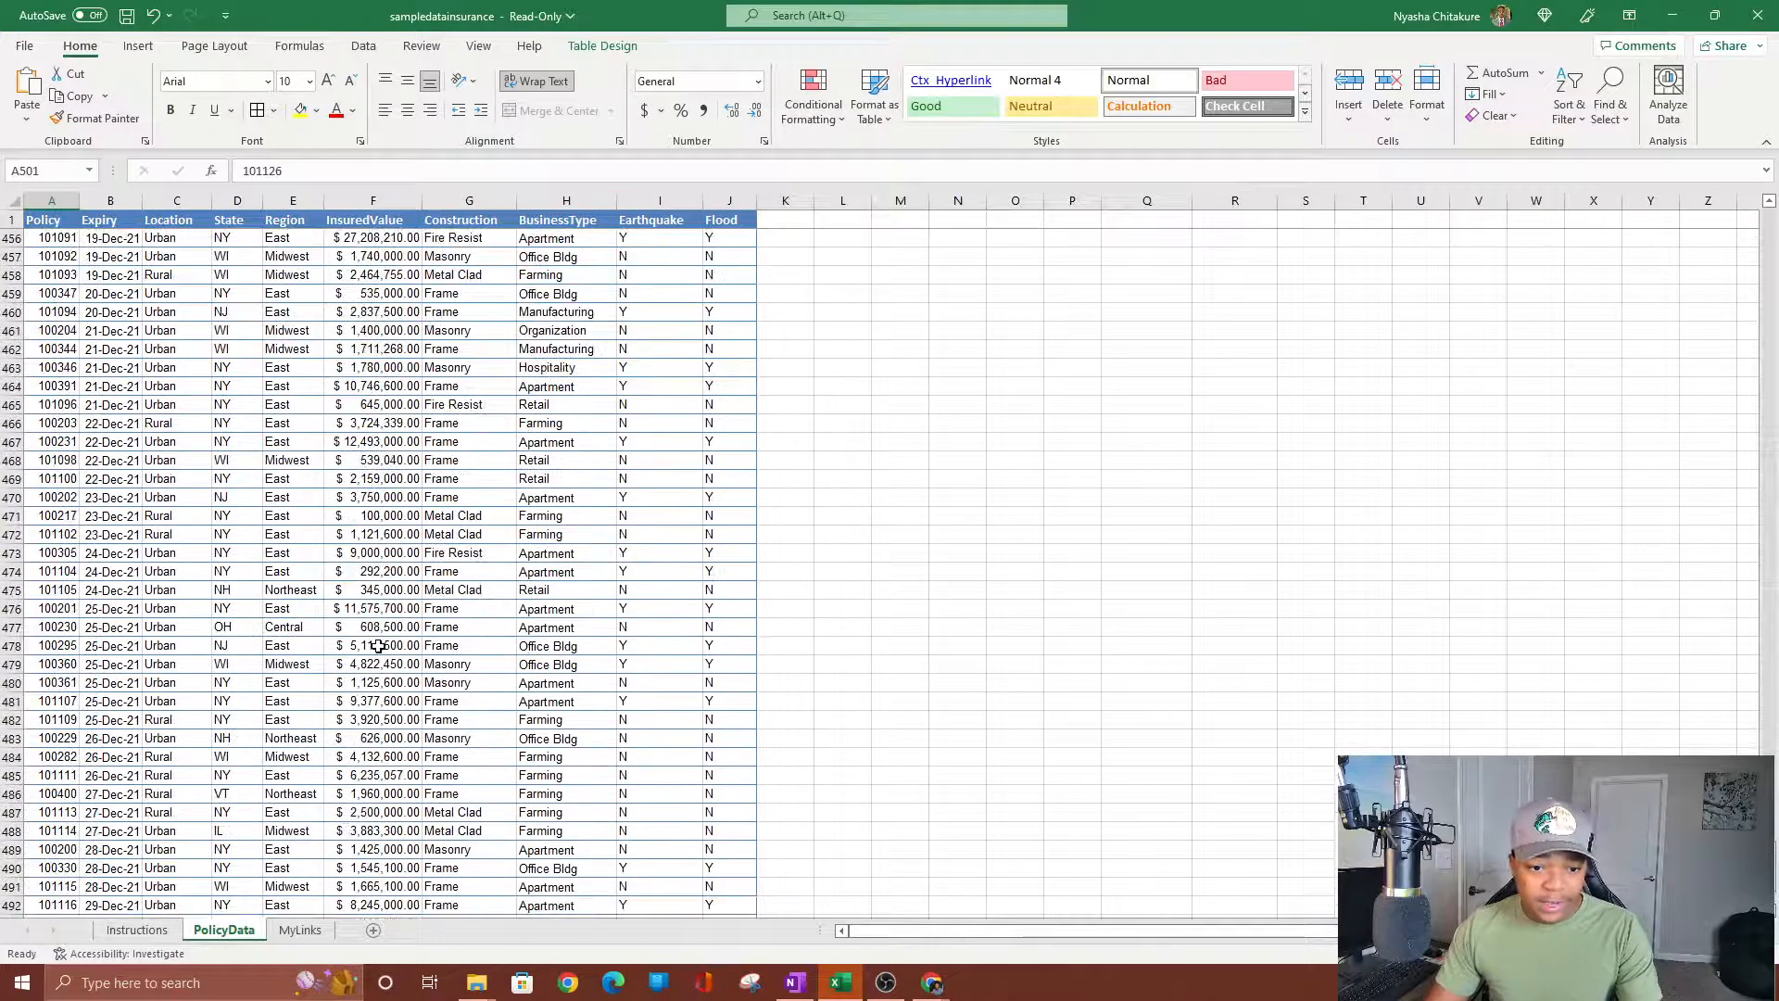
pyautogui.scroll(20, 379, 638)
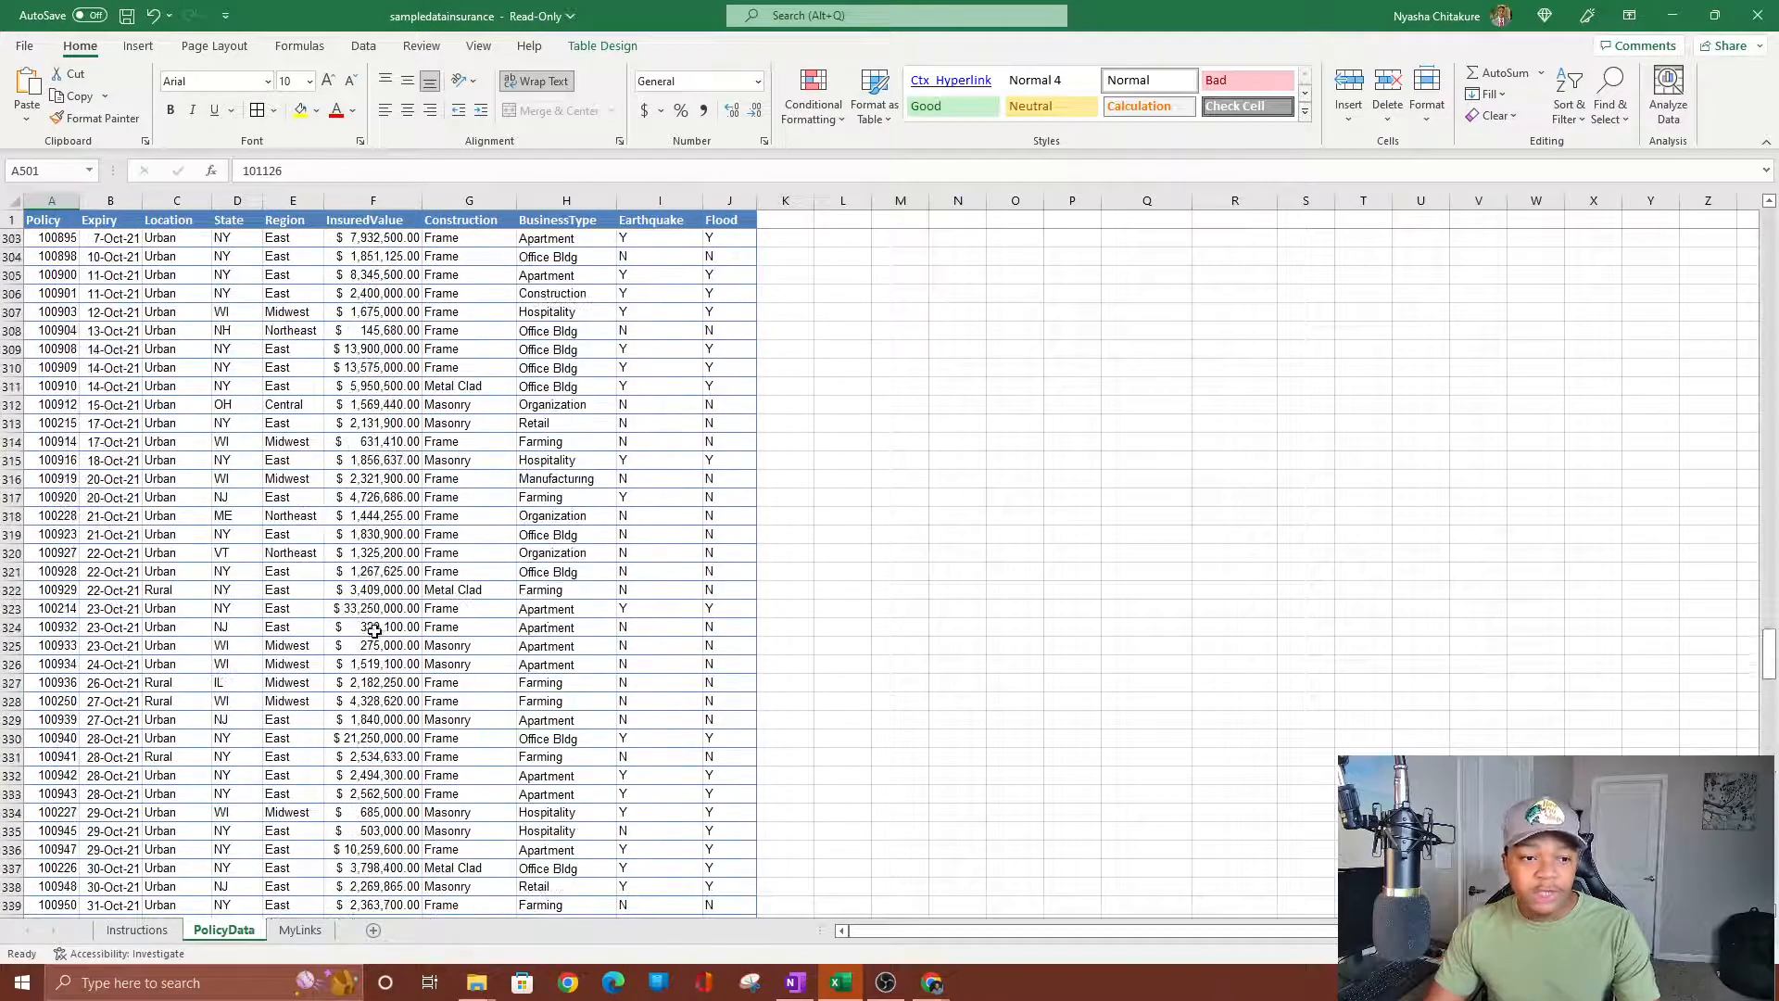
pyautogui.scroll(20, 364, 637)
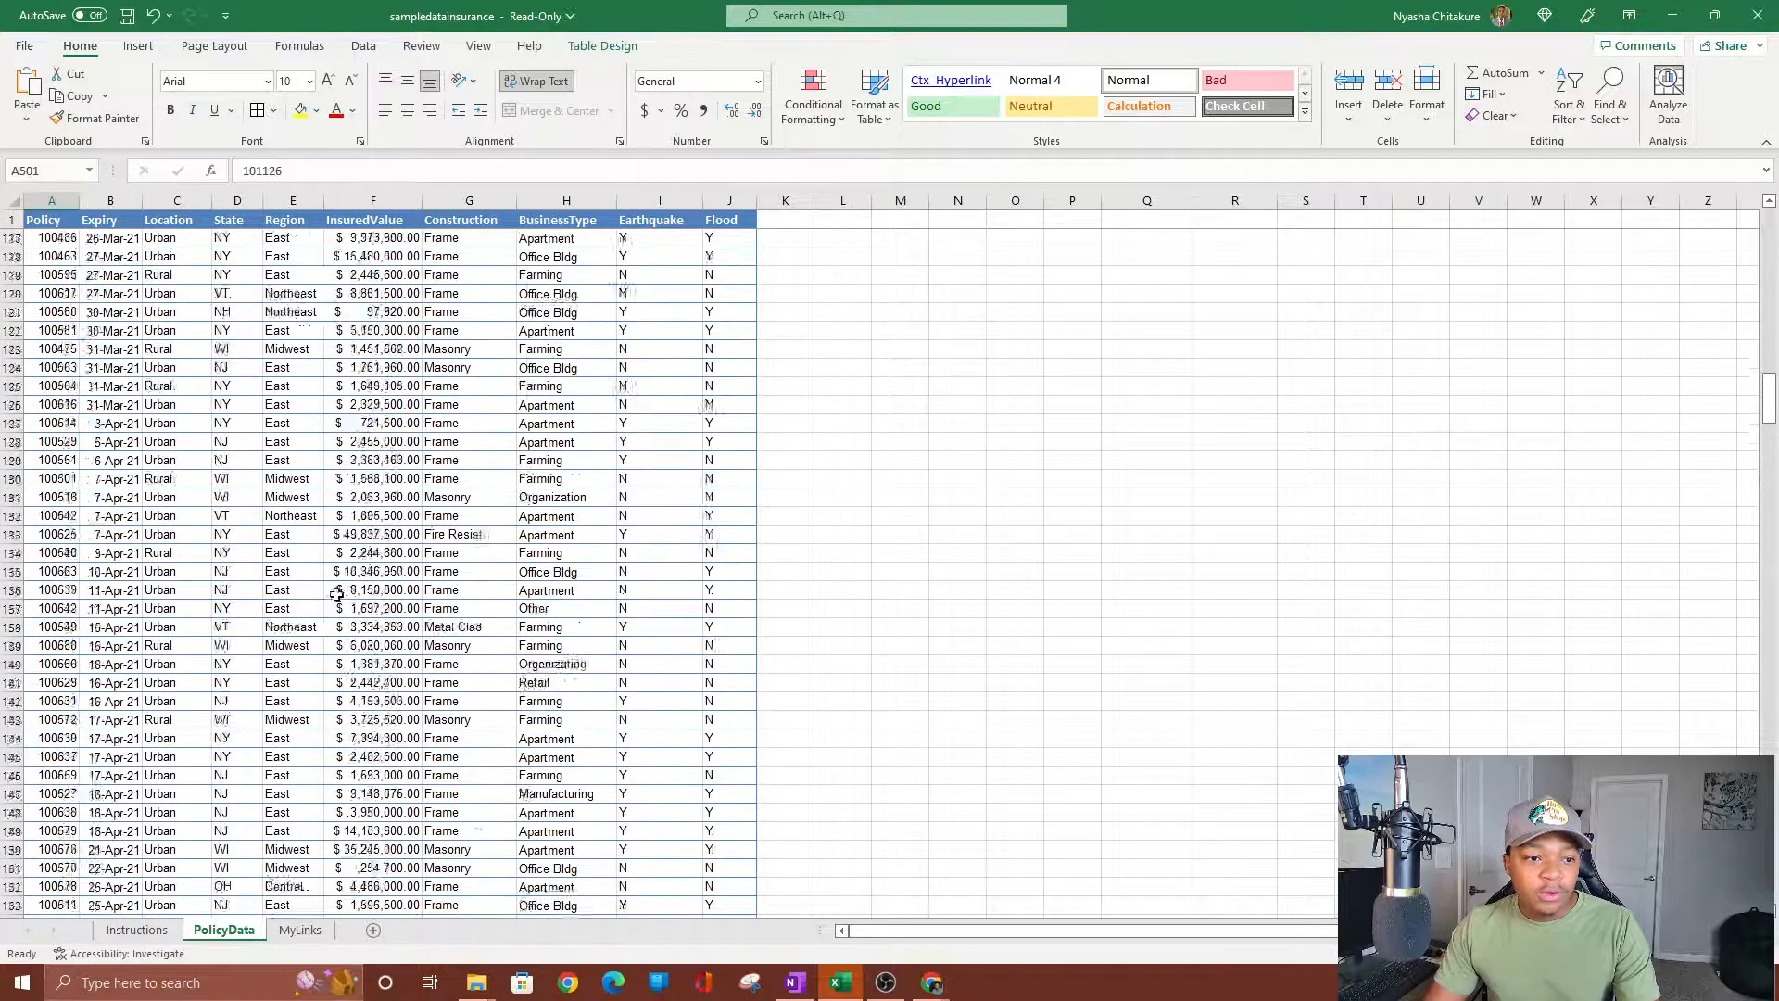
pyautogui.scroll(12, 357, 574)
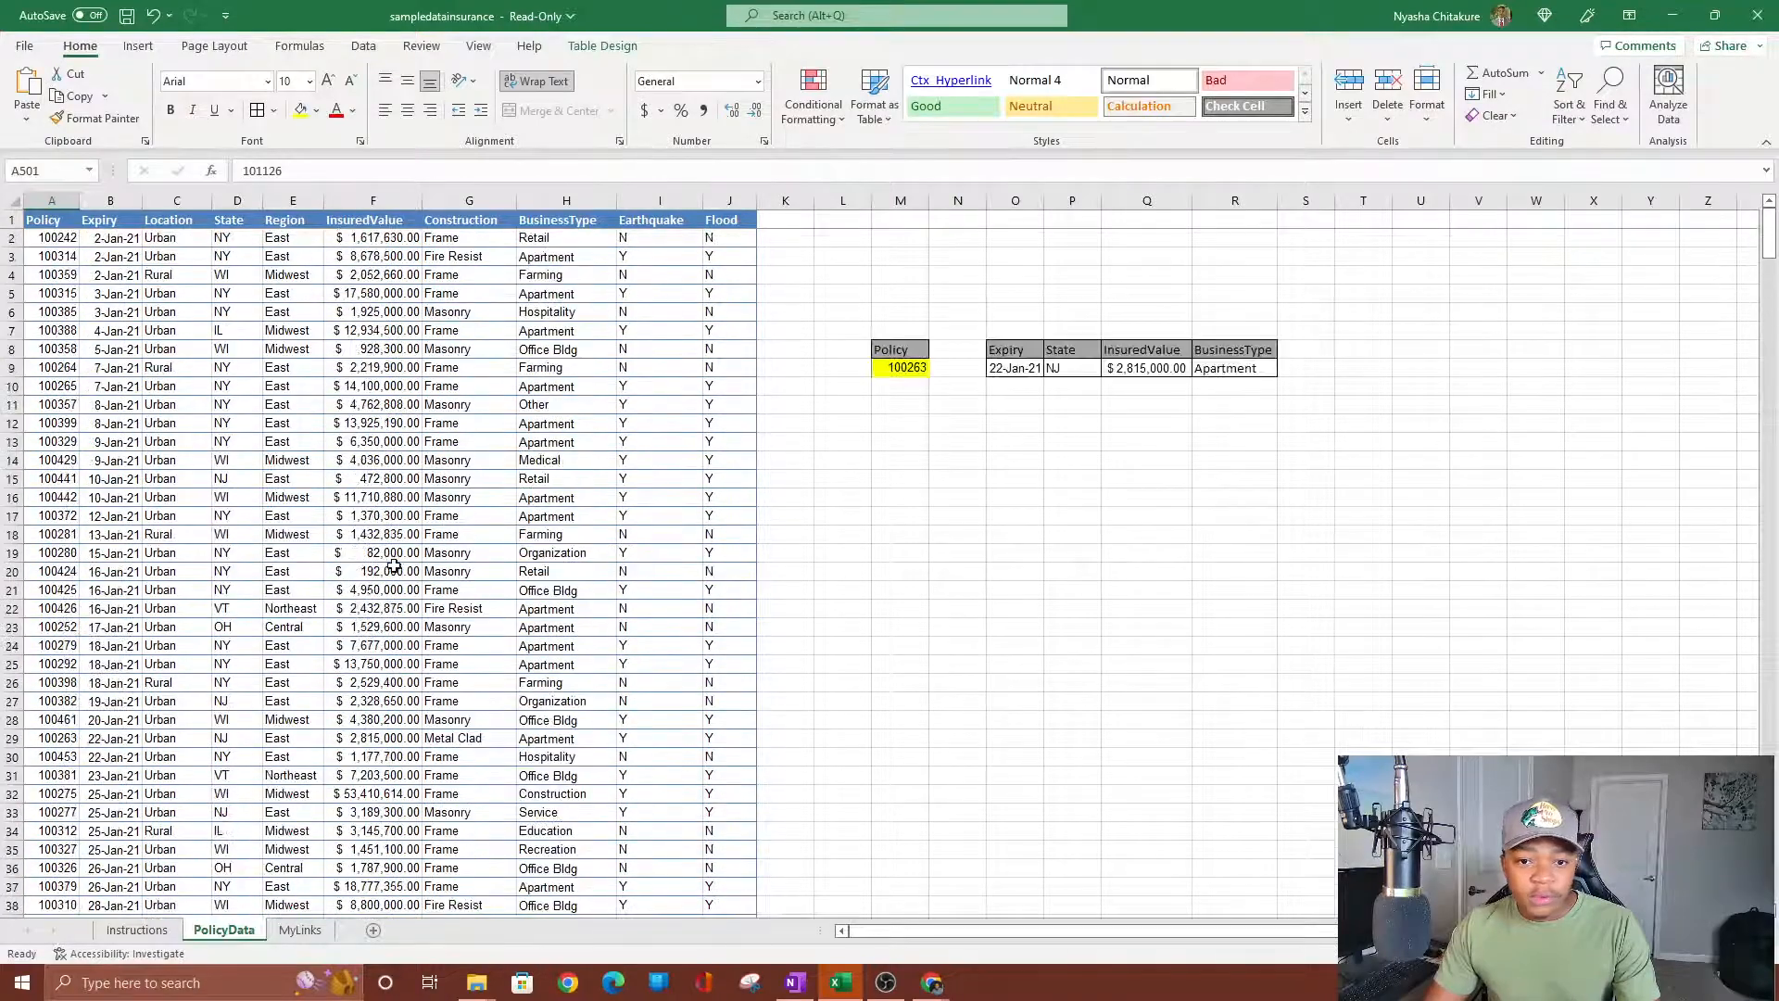
# Delete the policy number in M9 so the four lookup results show #N/A.
pyautogui.click(55, 220)
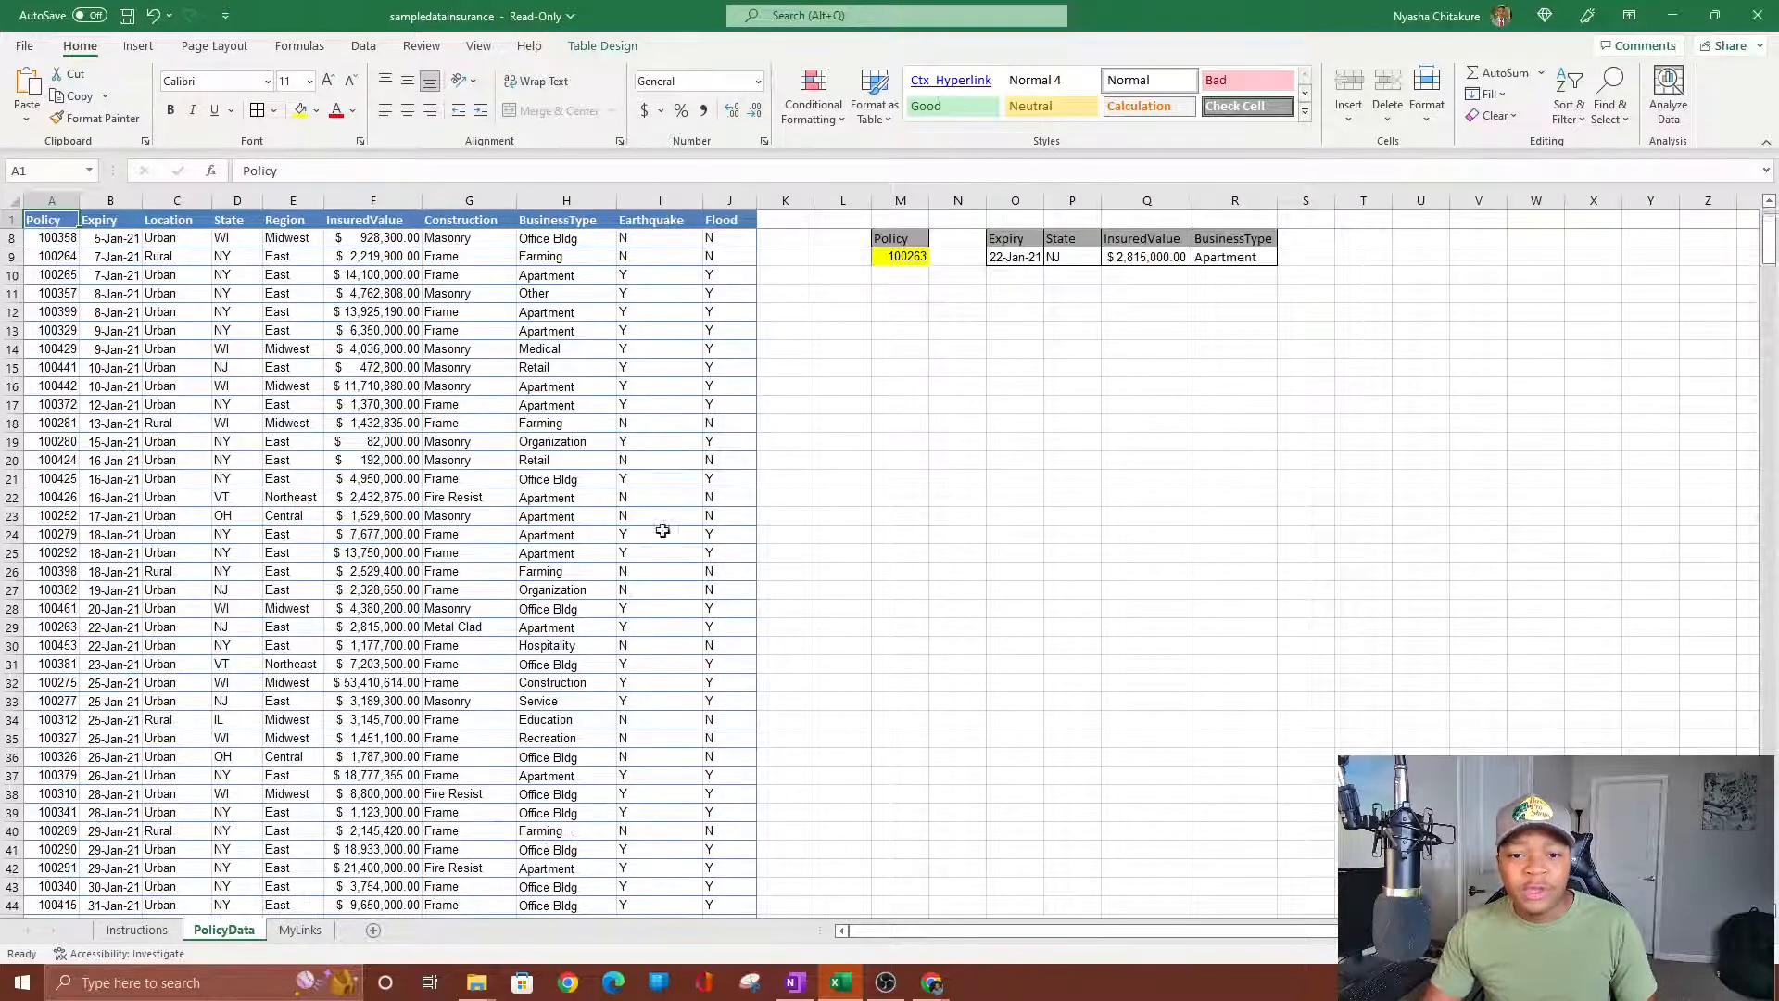
pyautogui.click(901, 368)
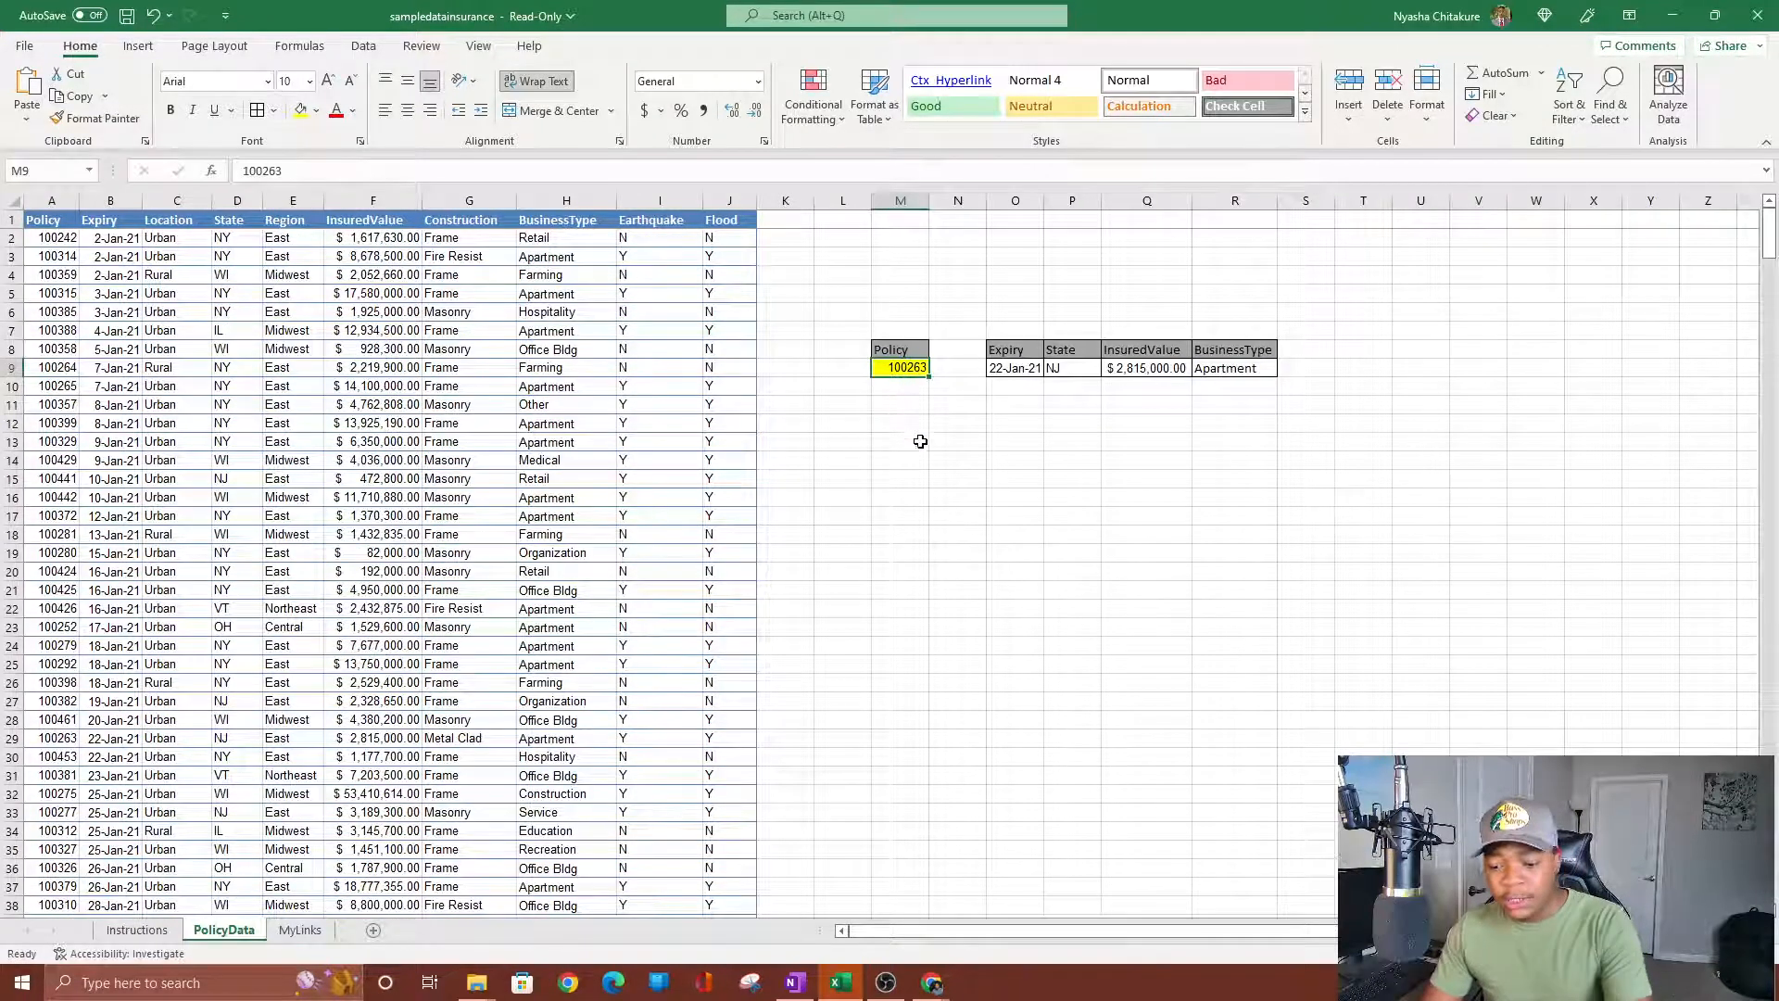
pyautogui.press('Delete')
pyautogui.click(1014, 459)
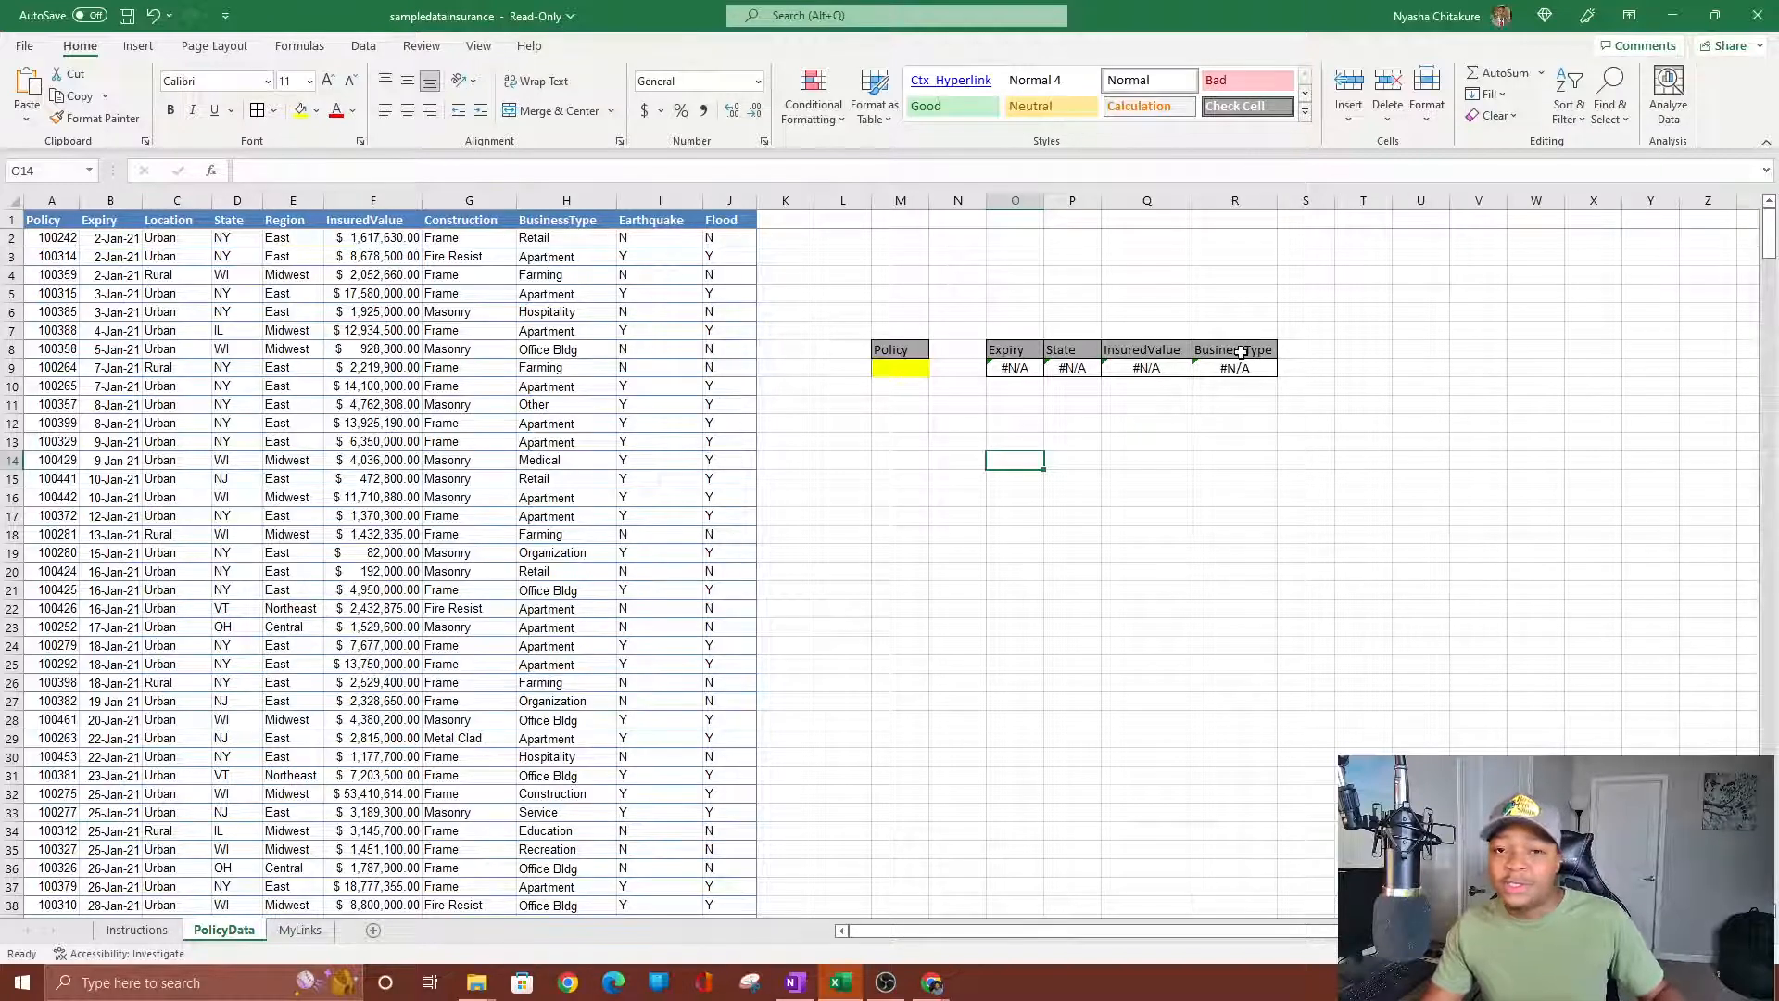
# Turn the policy table's filters on, view the Policy filter list, then turn filters off.
pyautogui.click(44, 313)
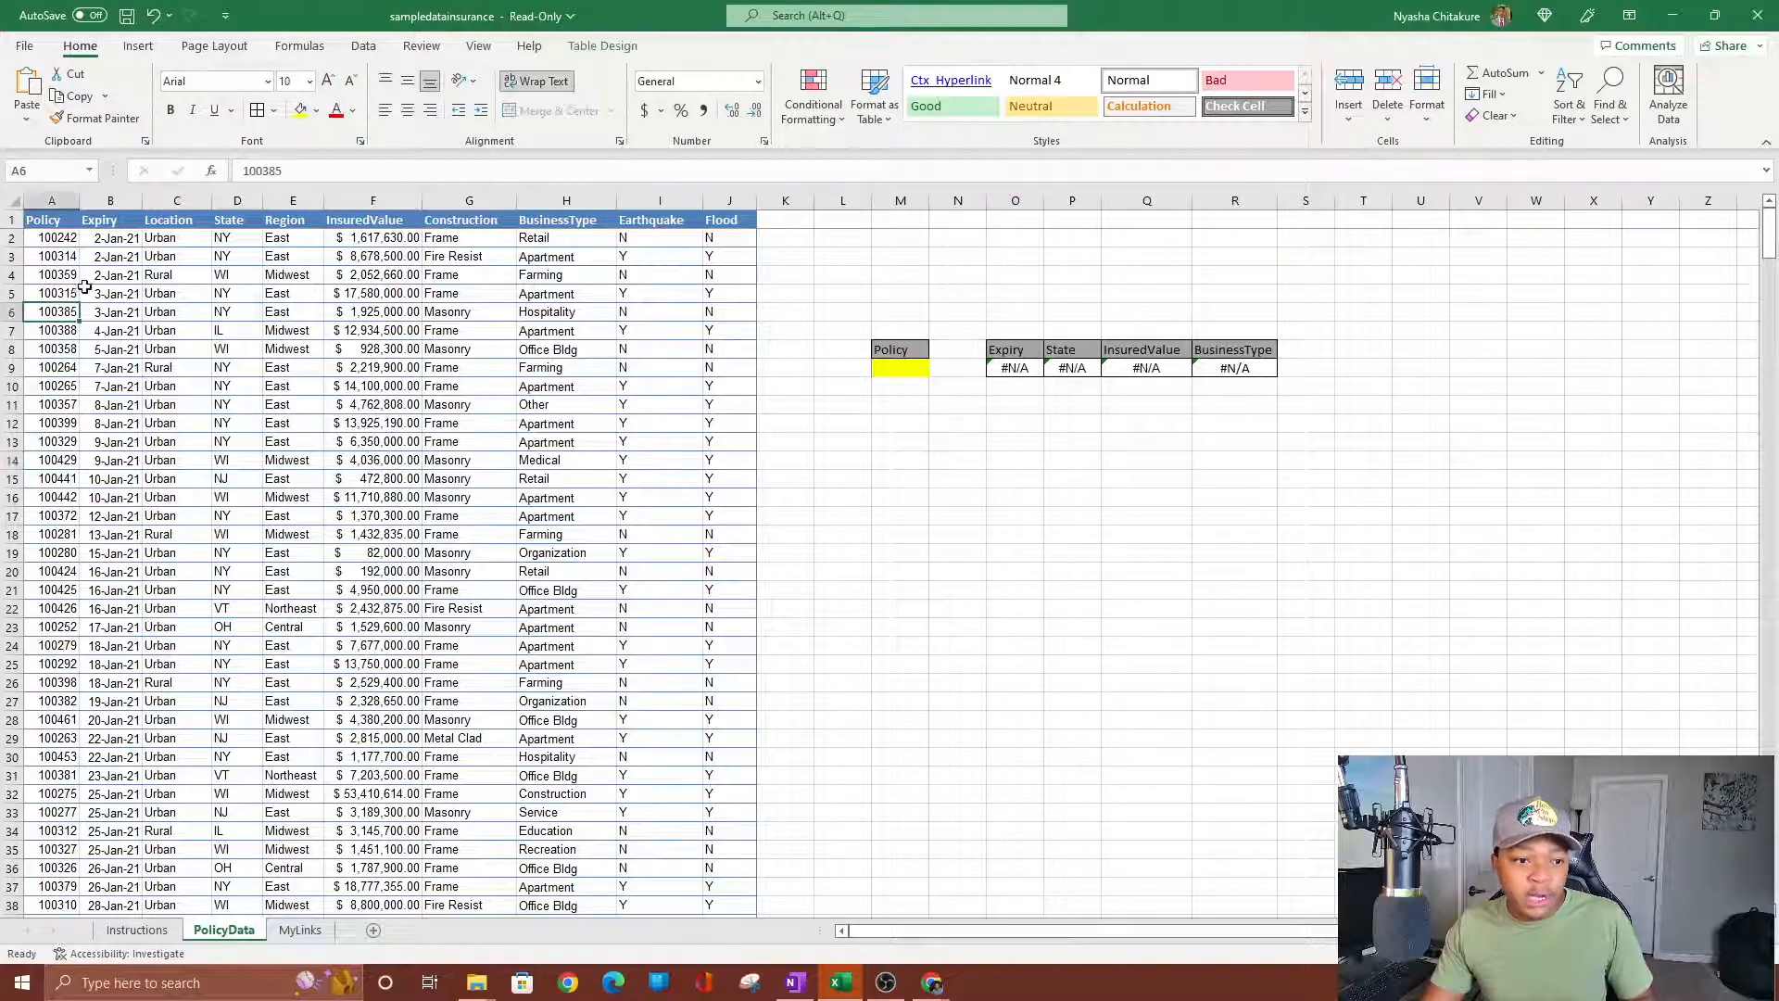
pyautogui.scroll(-4, 55, 389)
pyautogui.scroll(4, 59, 424)
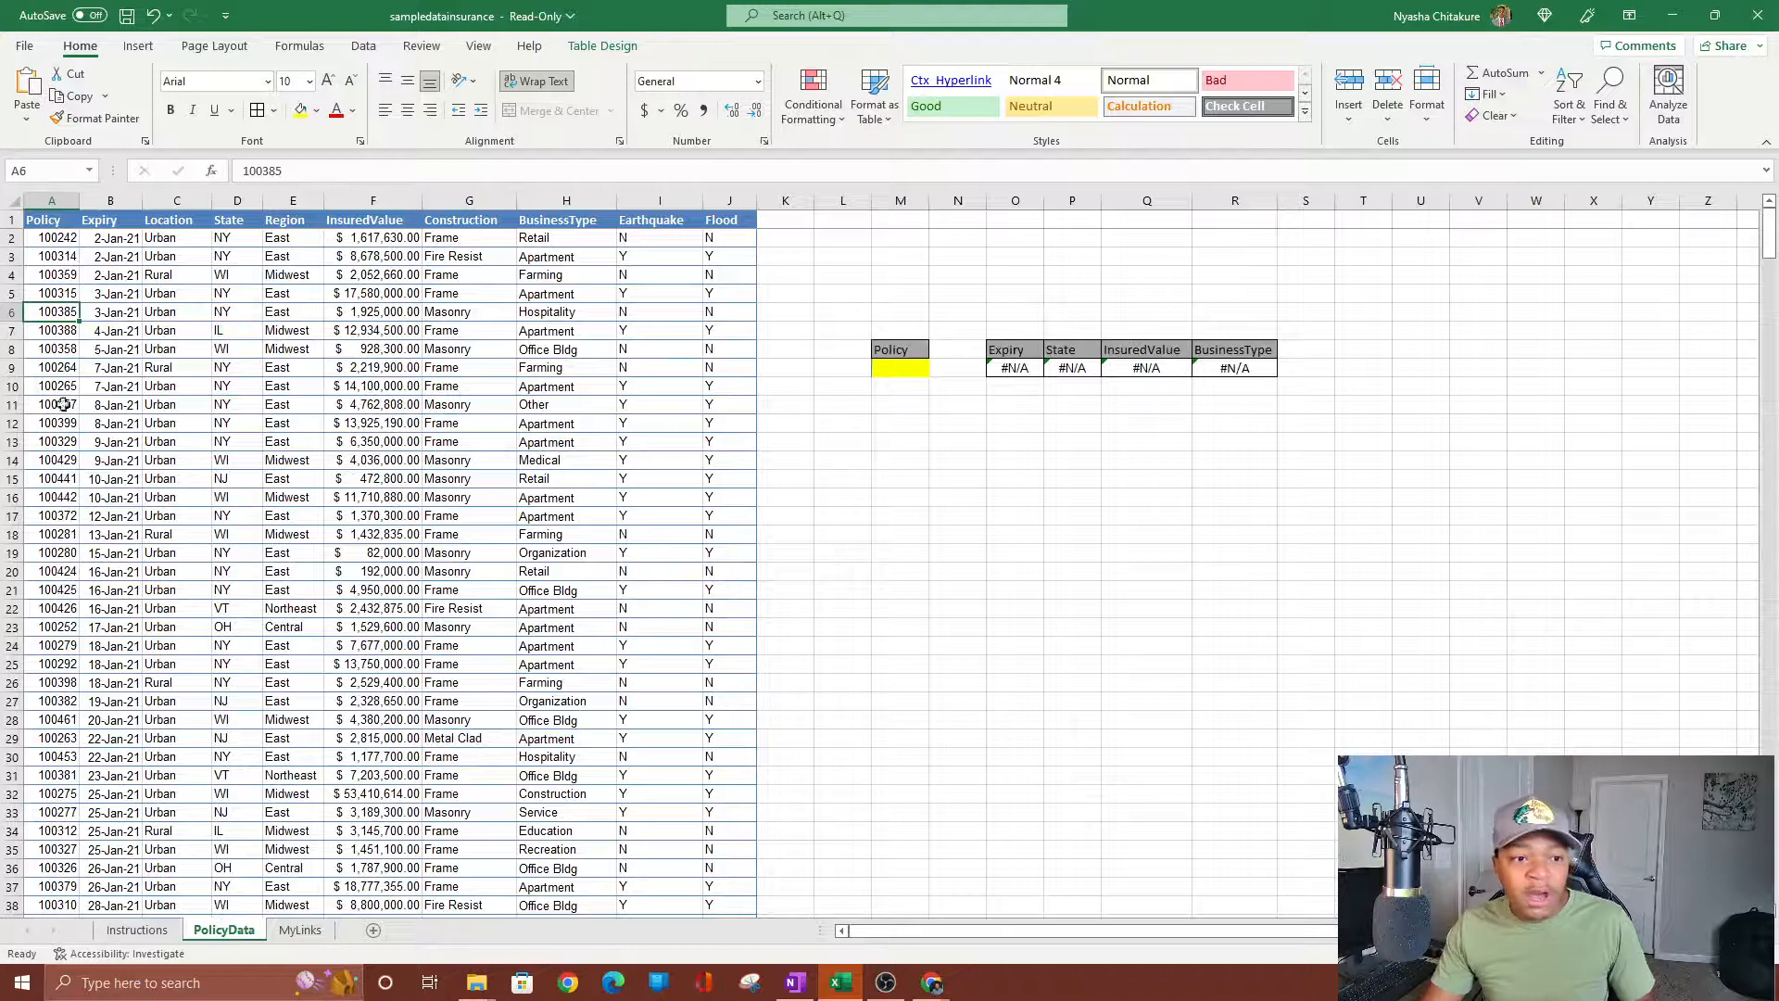
pyautogui.click(45, 222)
pyautogui.hotkey('ctrl', 'shift', 'l')
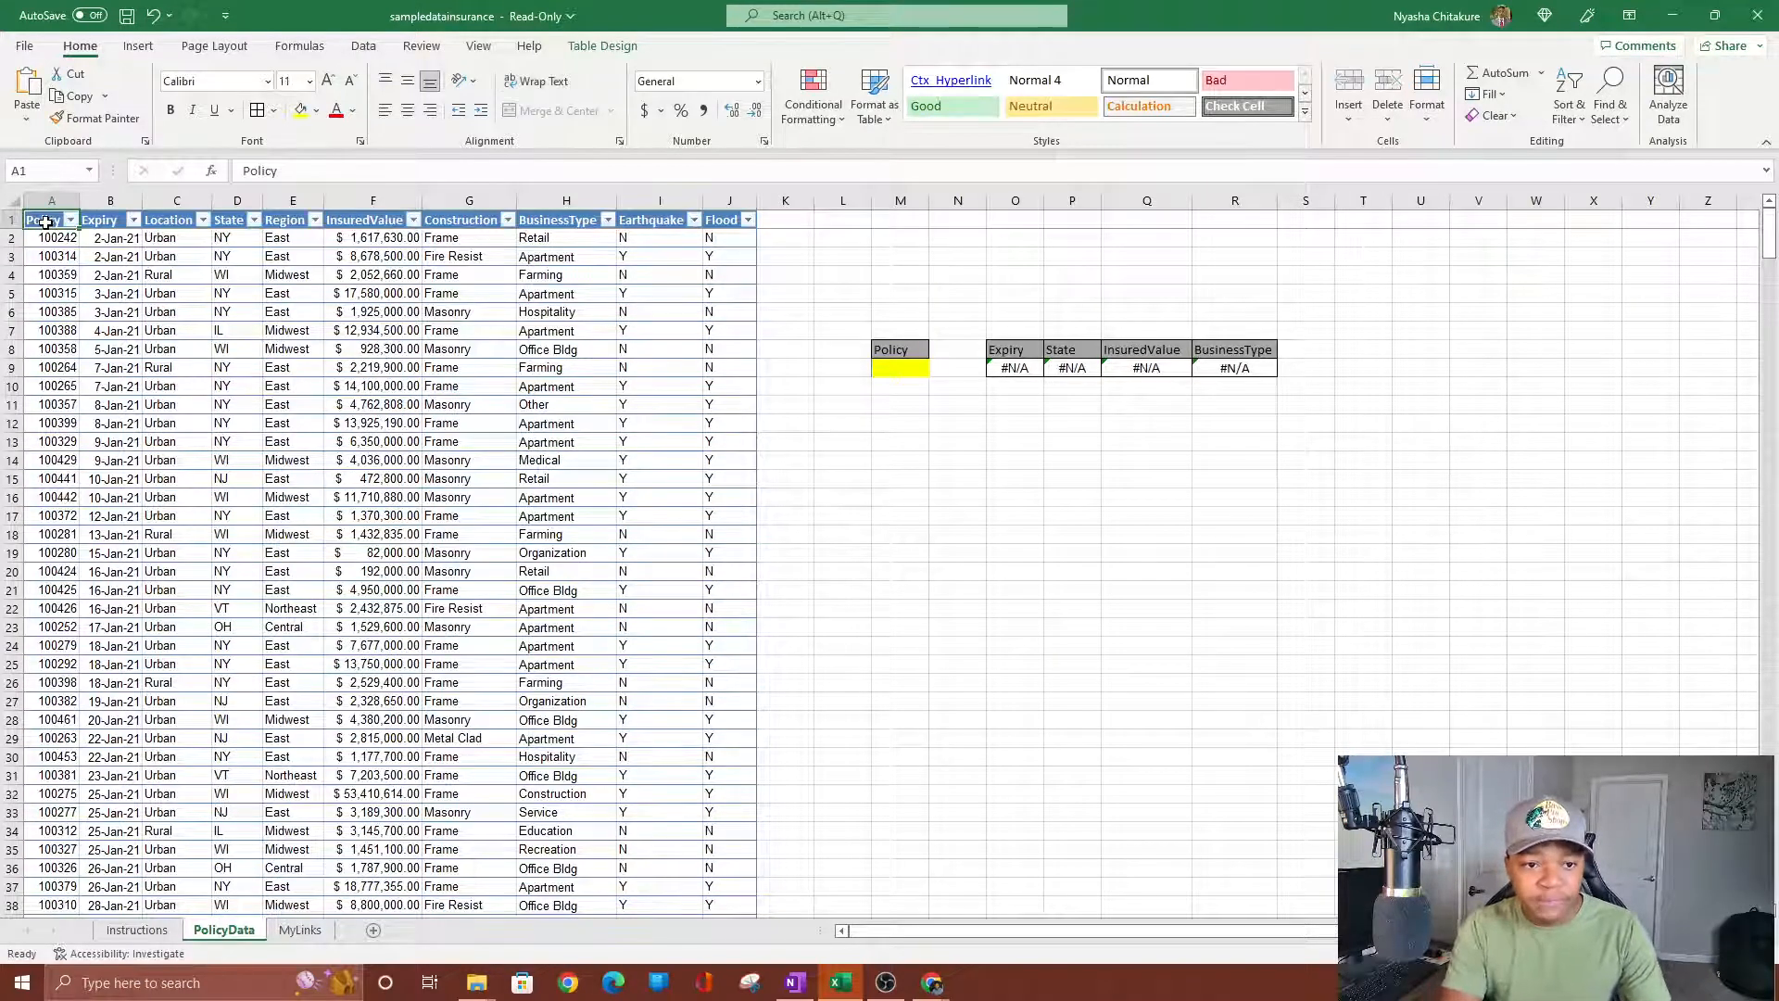
pyautogui.click(70, 220)
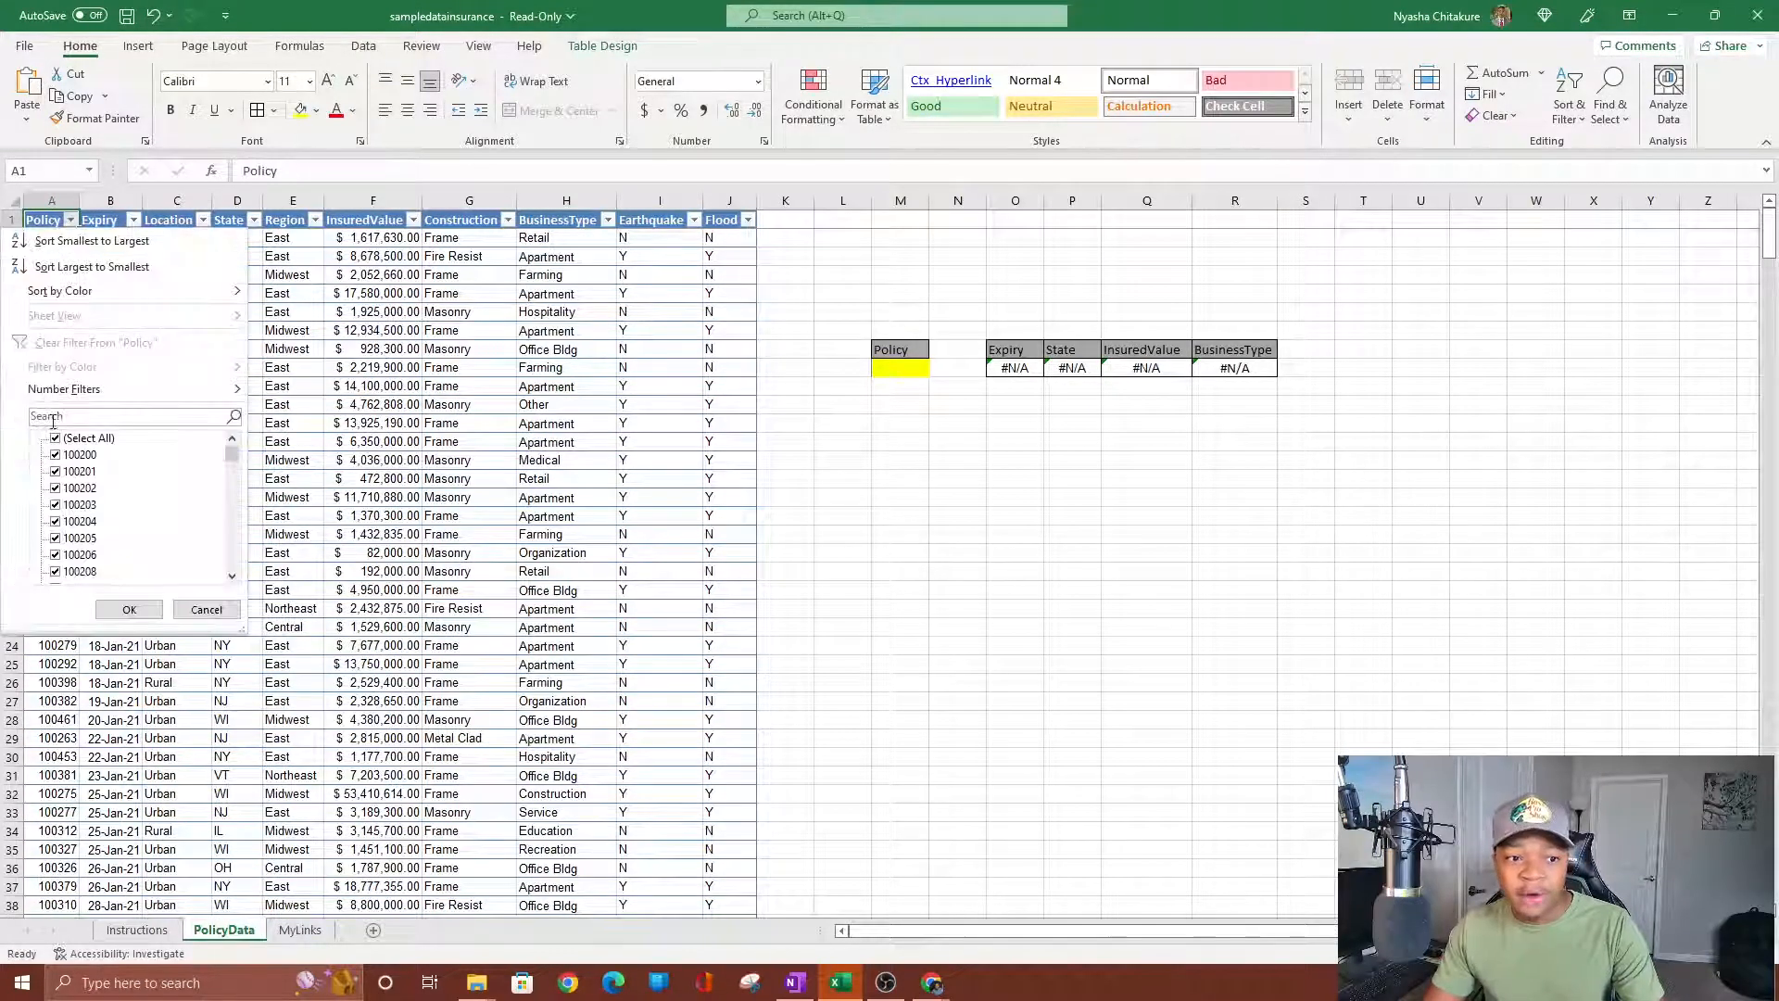
pyautogui.click(128, 609)
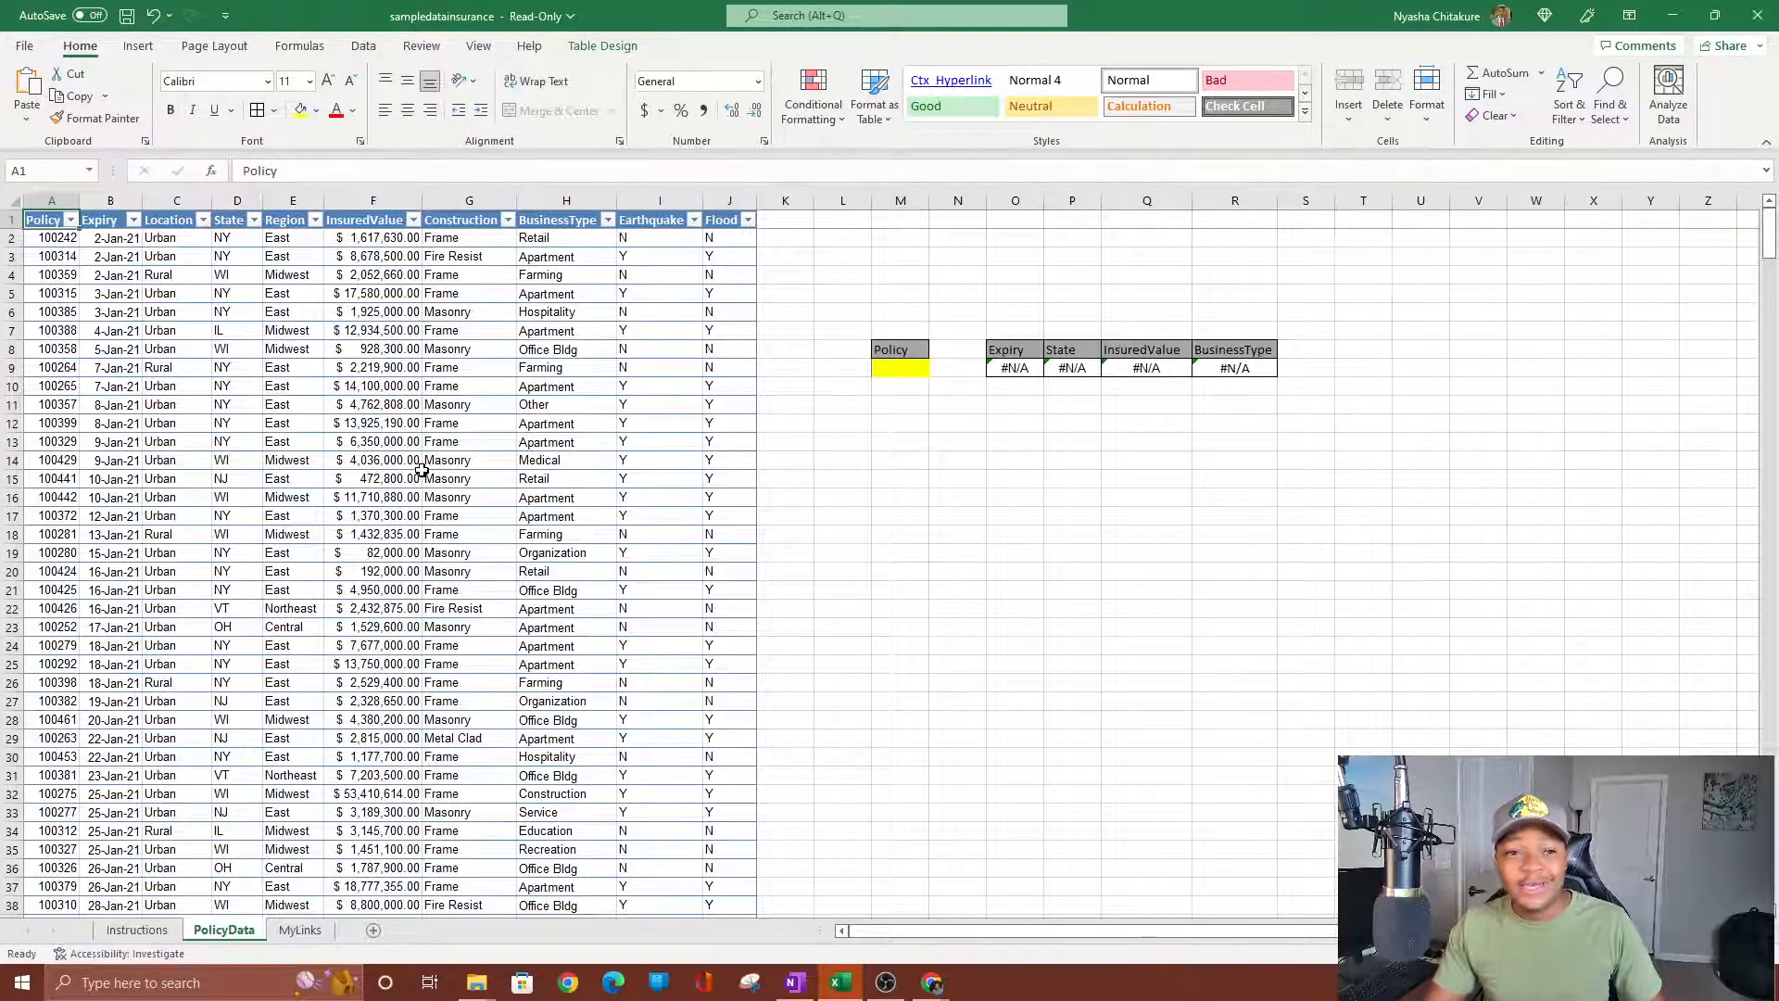
pyautogui.hotkey('ctrl', 'shift', 'l')
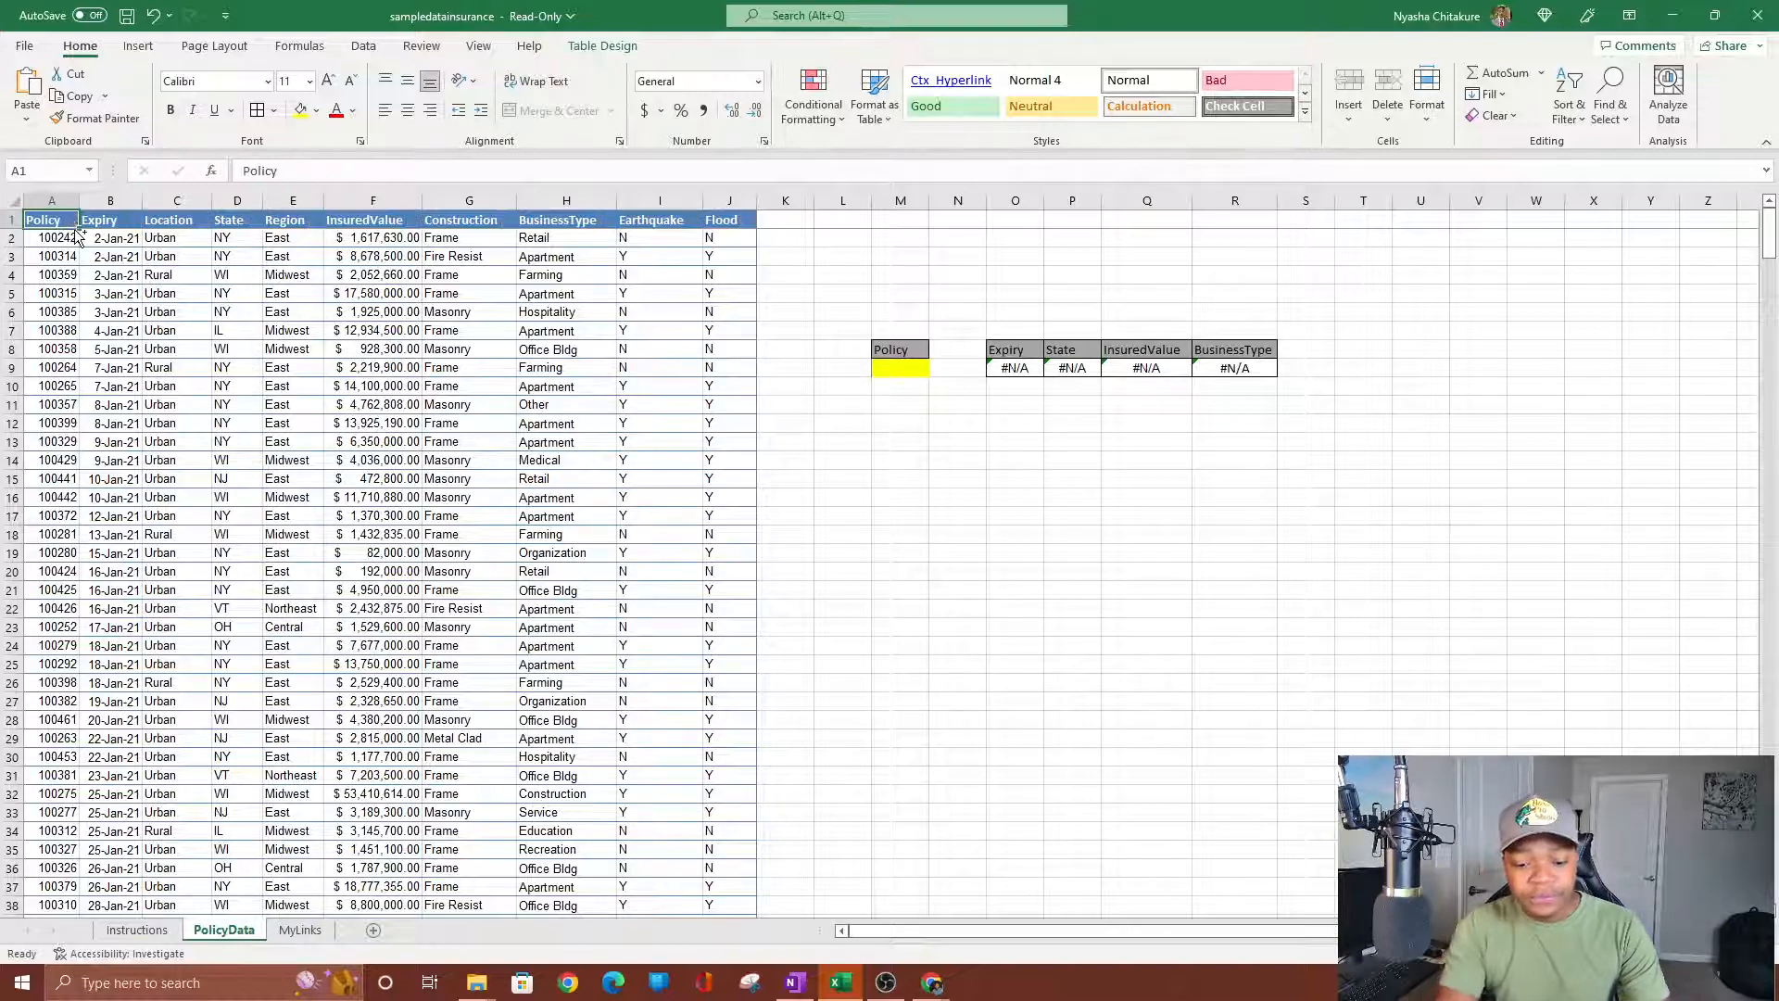
# Copy policy 100359 from A4 into M9, then select its table row A4:J4.
pyautogui.click(67, 274)
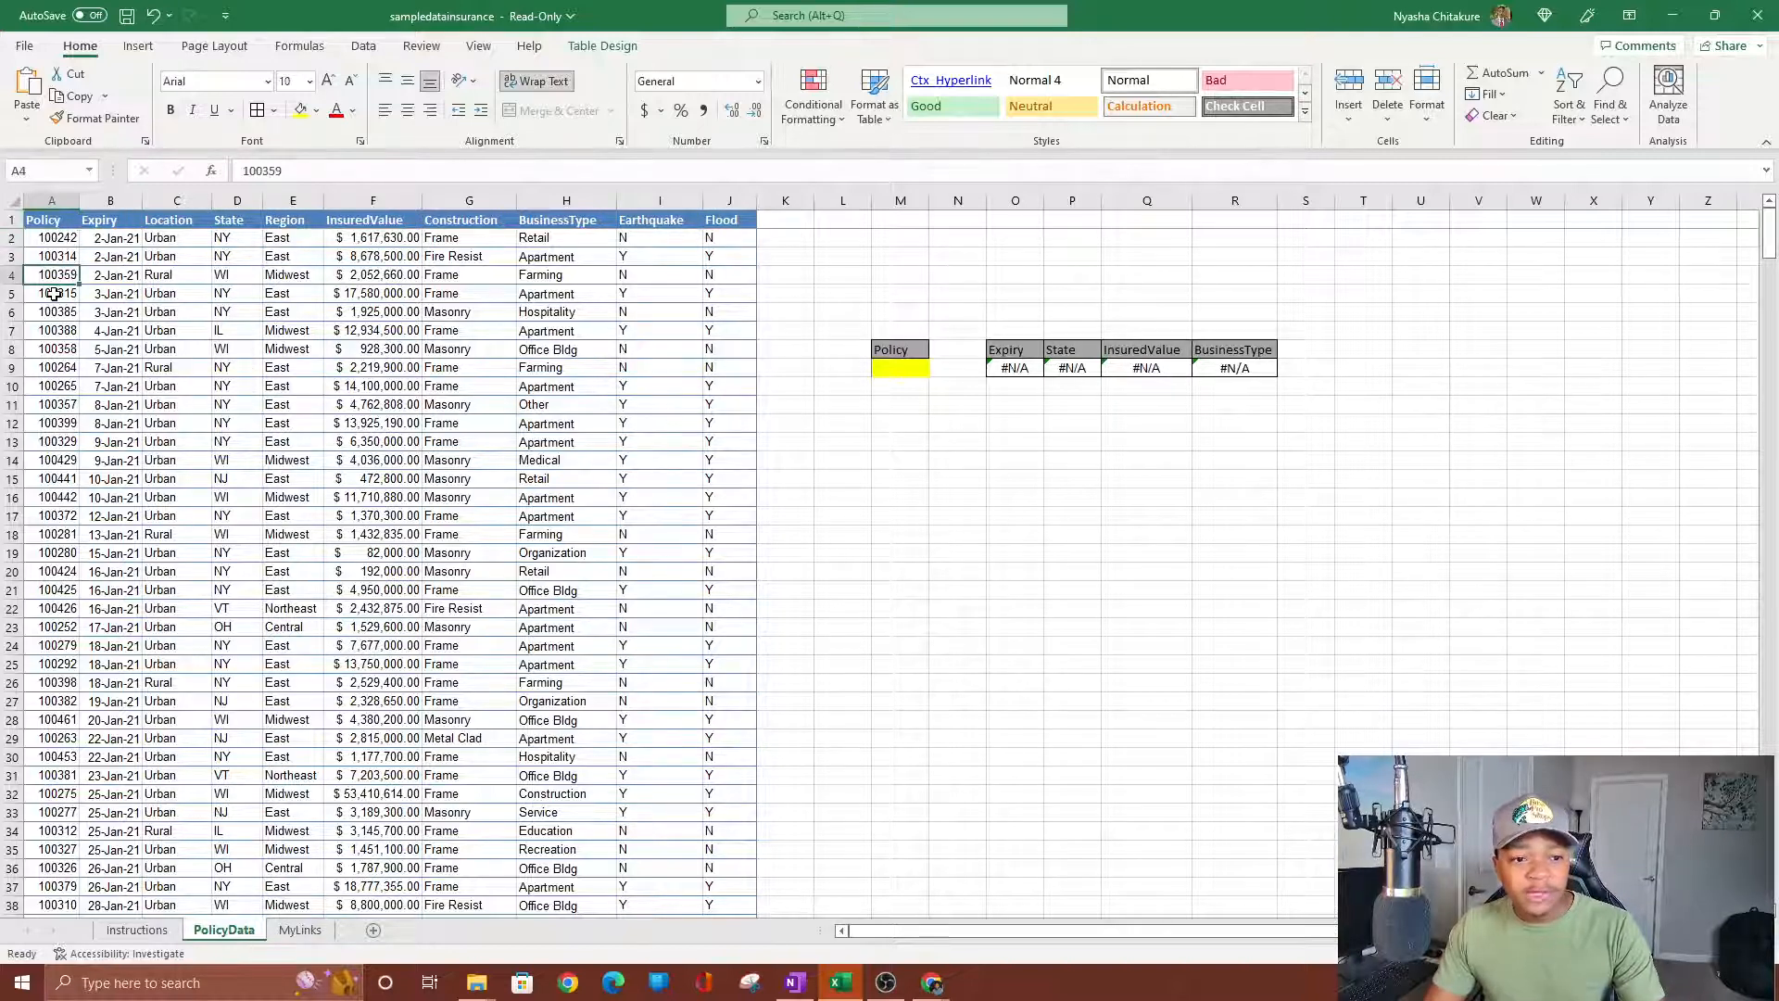
pyautogui.hotkey('ctrl', 'c')
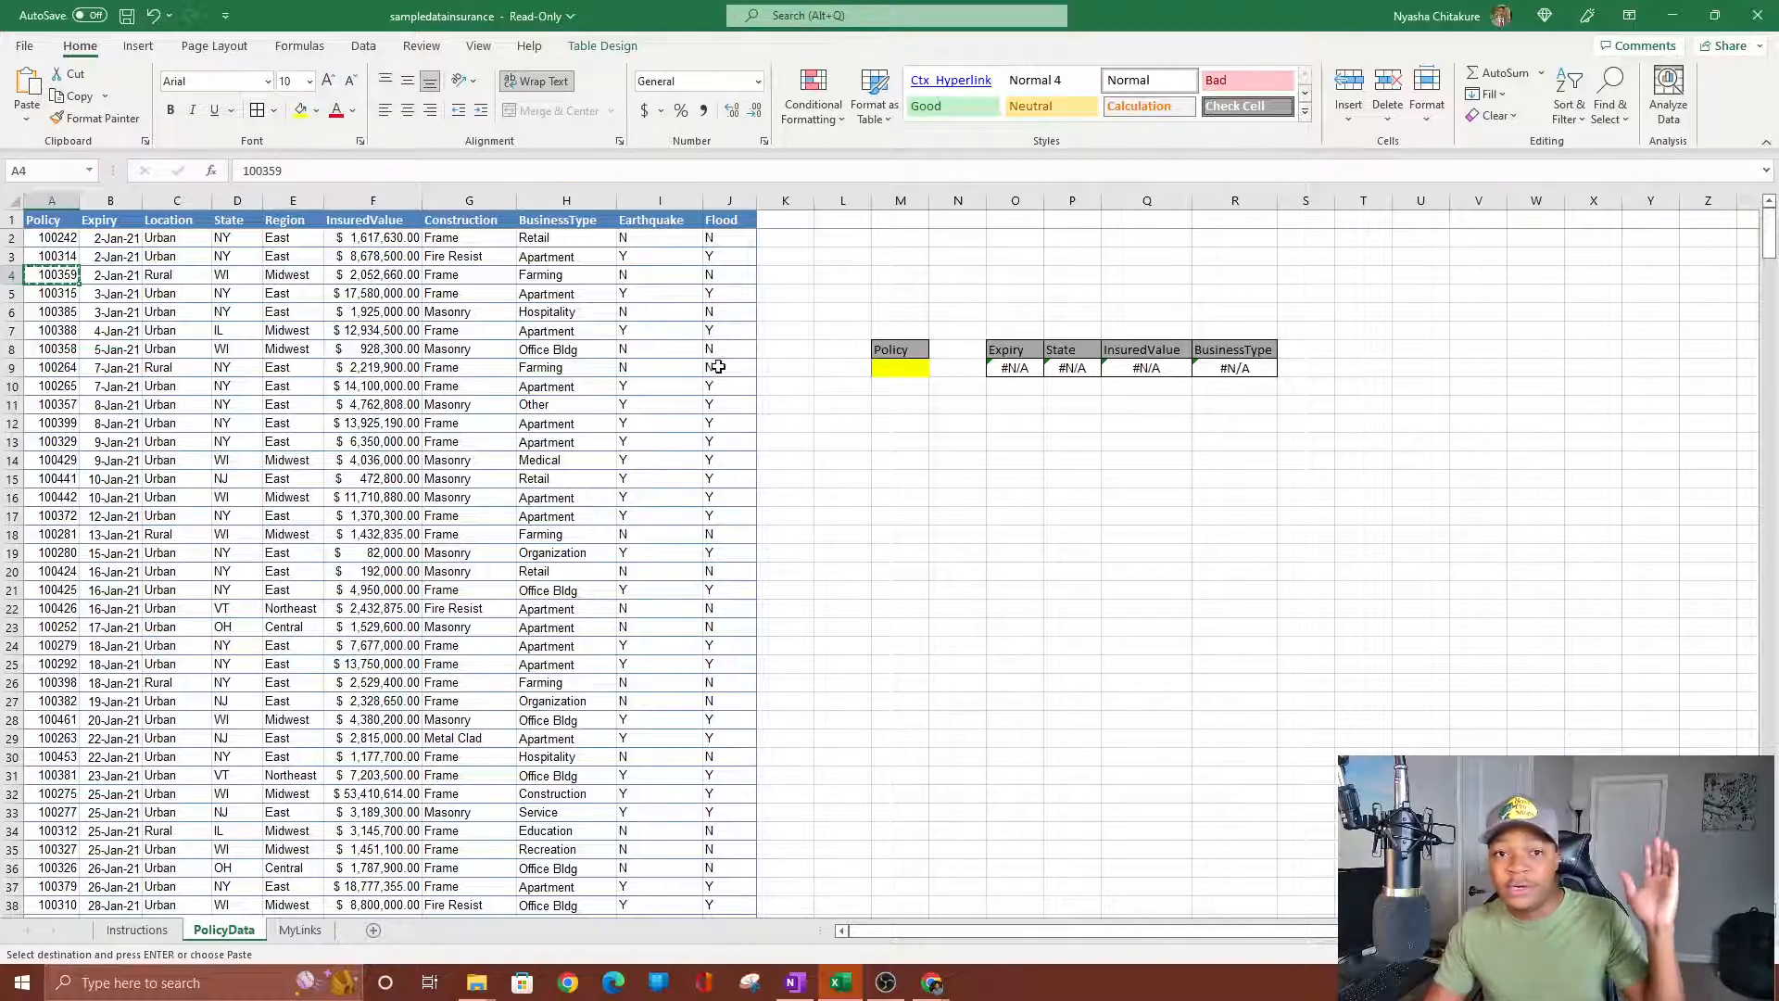
pyautogui.click(885, 367)
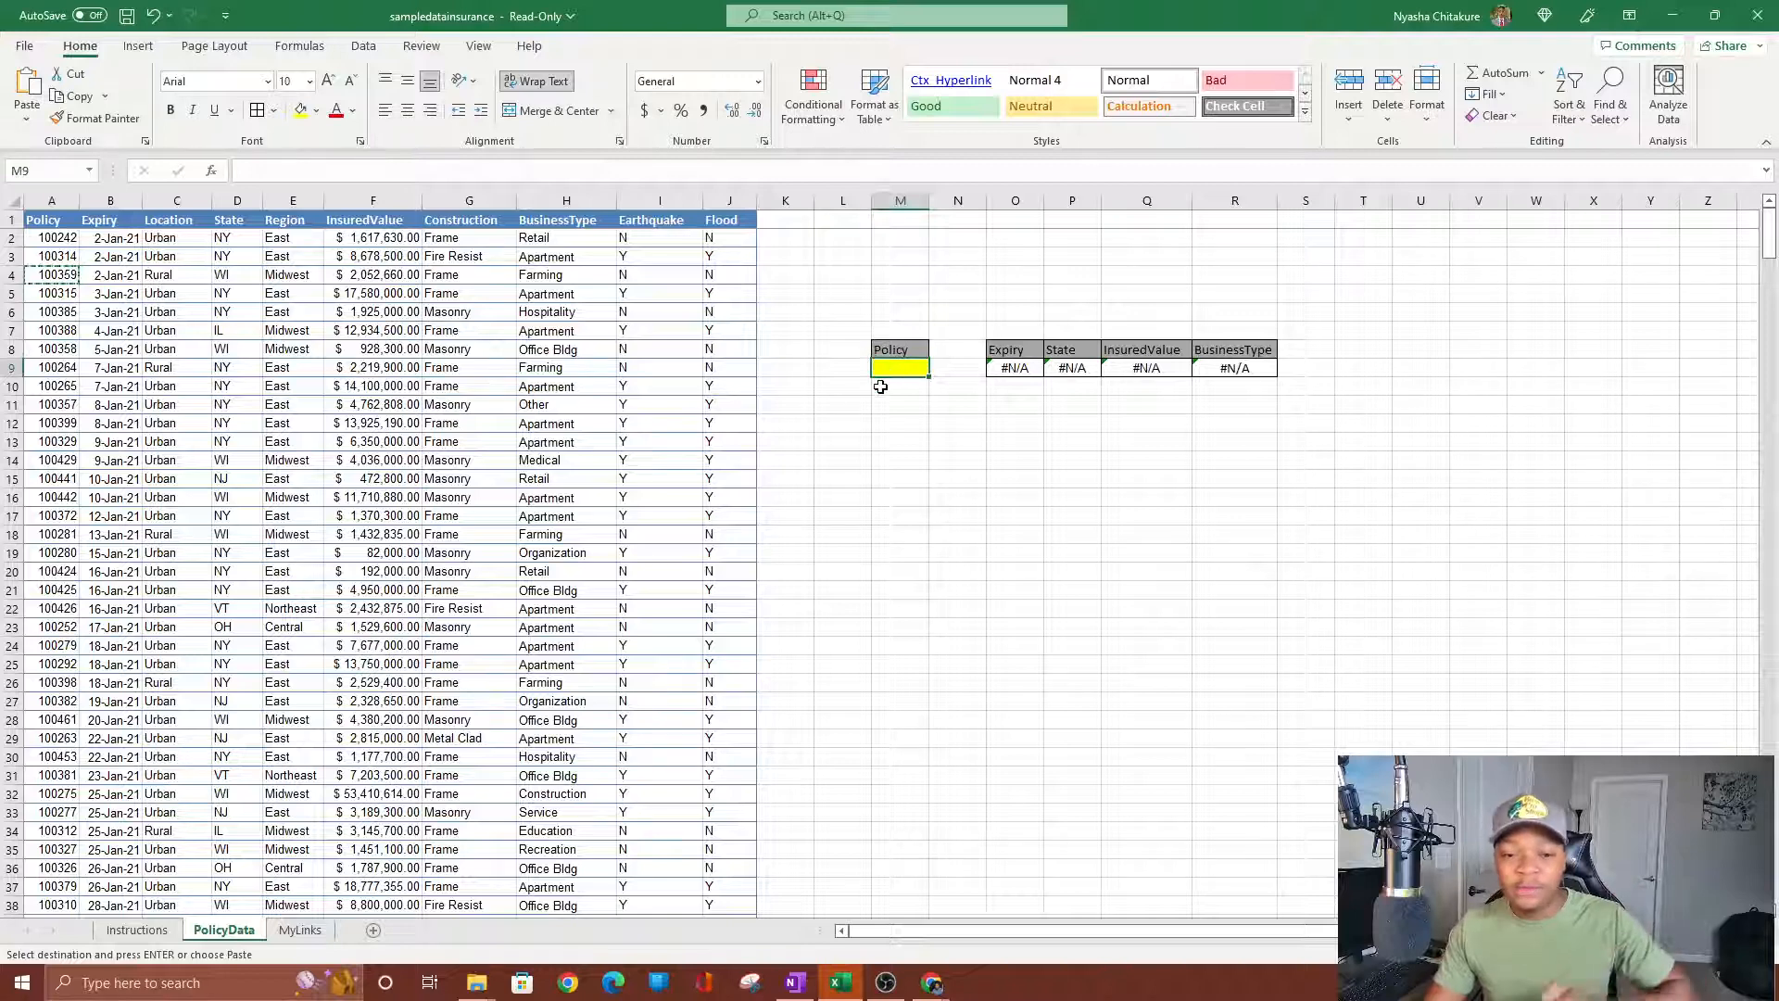
pyautogui.rightClick(890, 367)
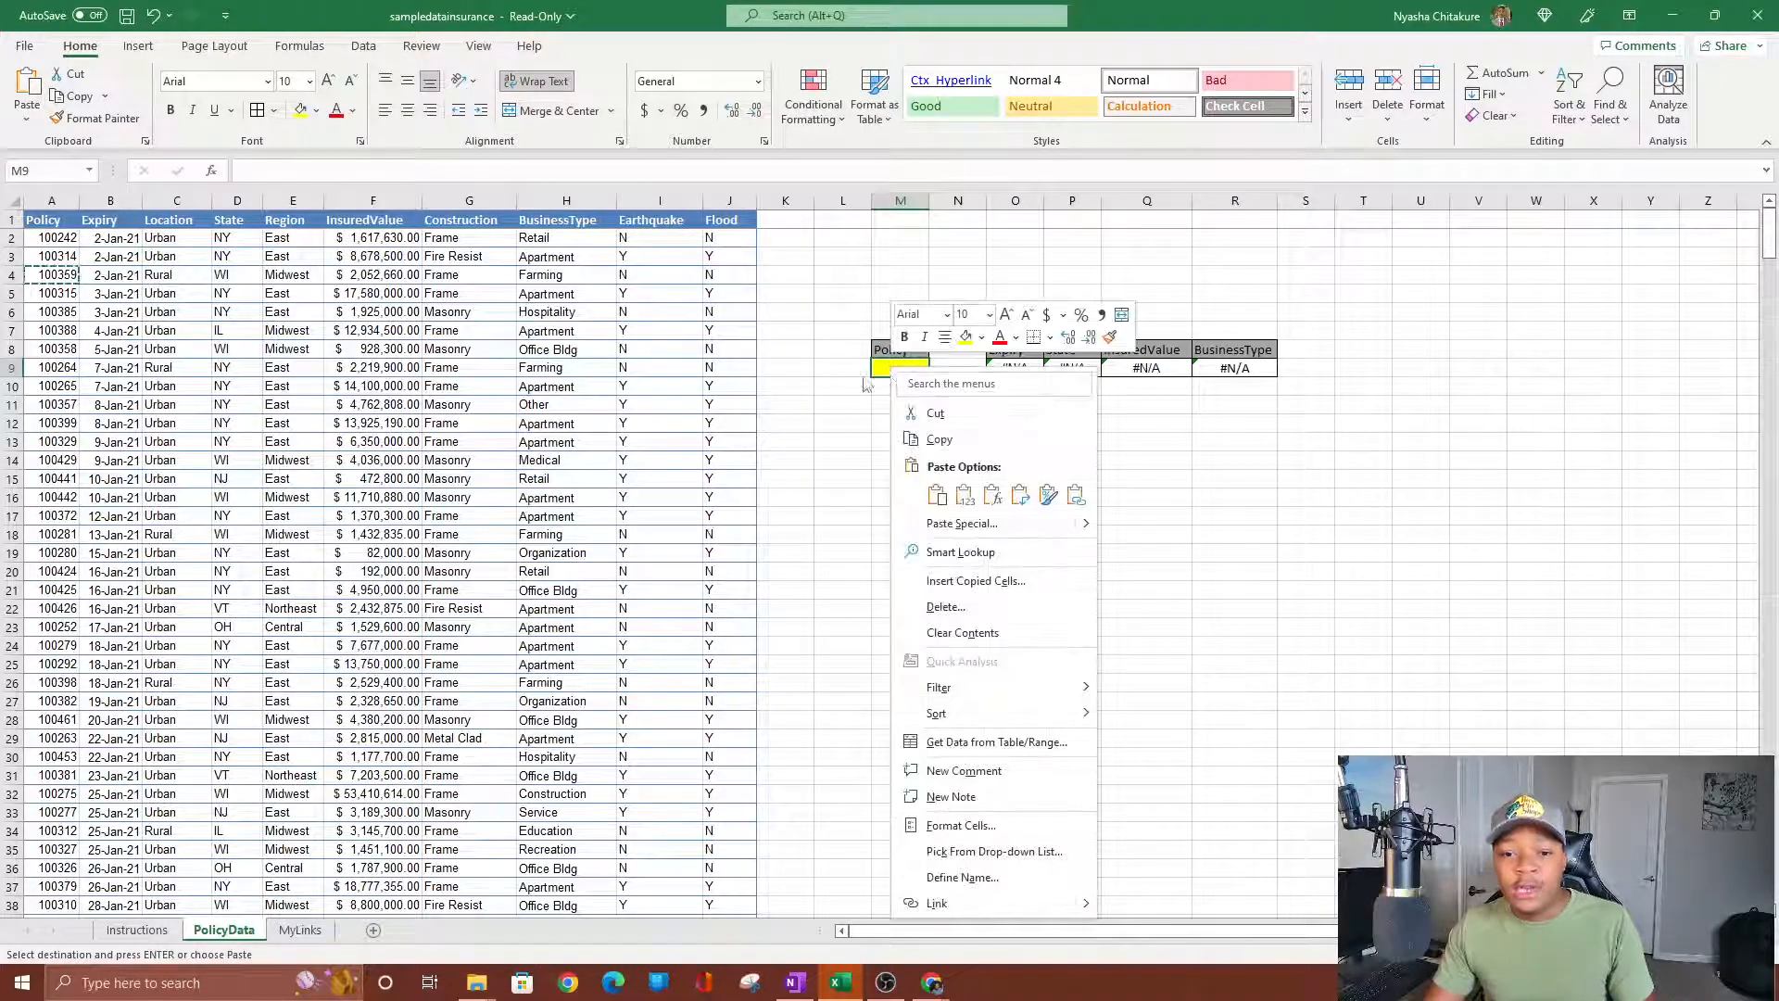
pyautogui.click(969, 492)
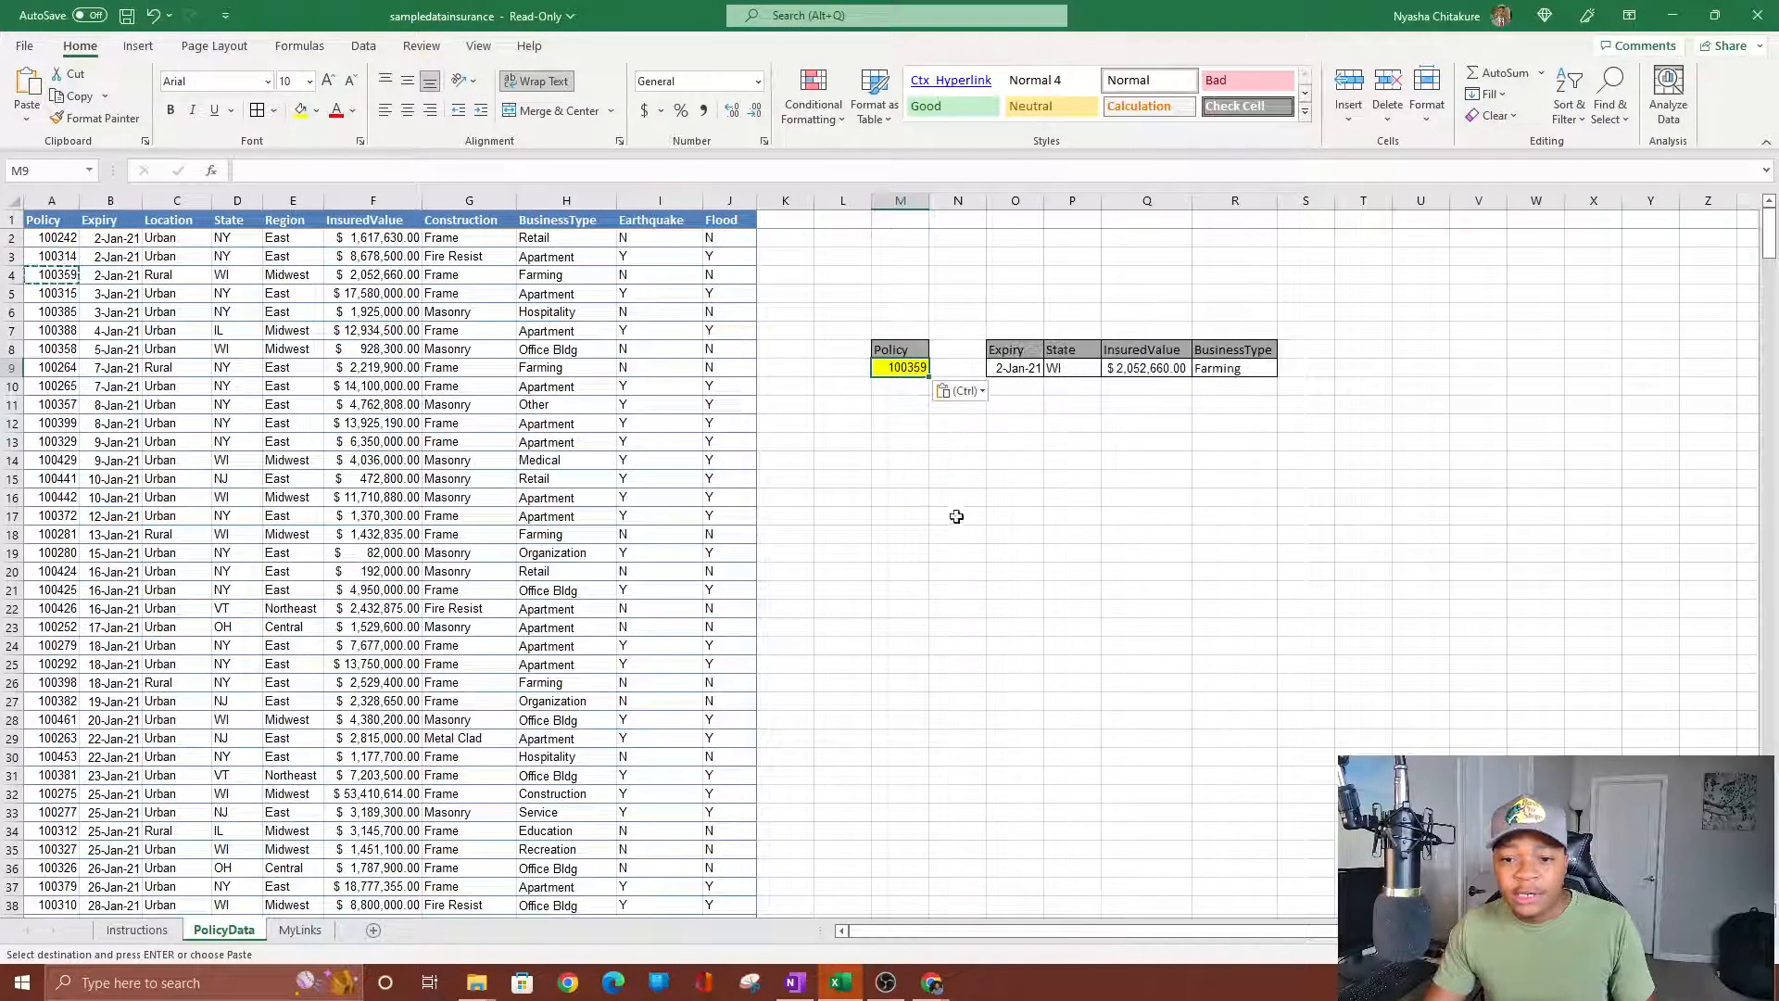
pyautogui.click(1036, 368)
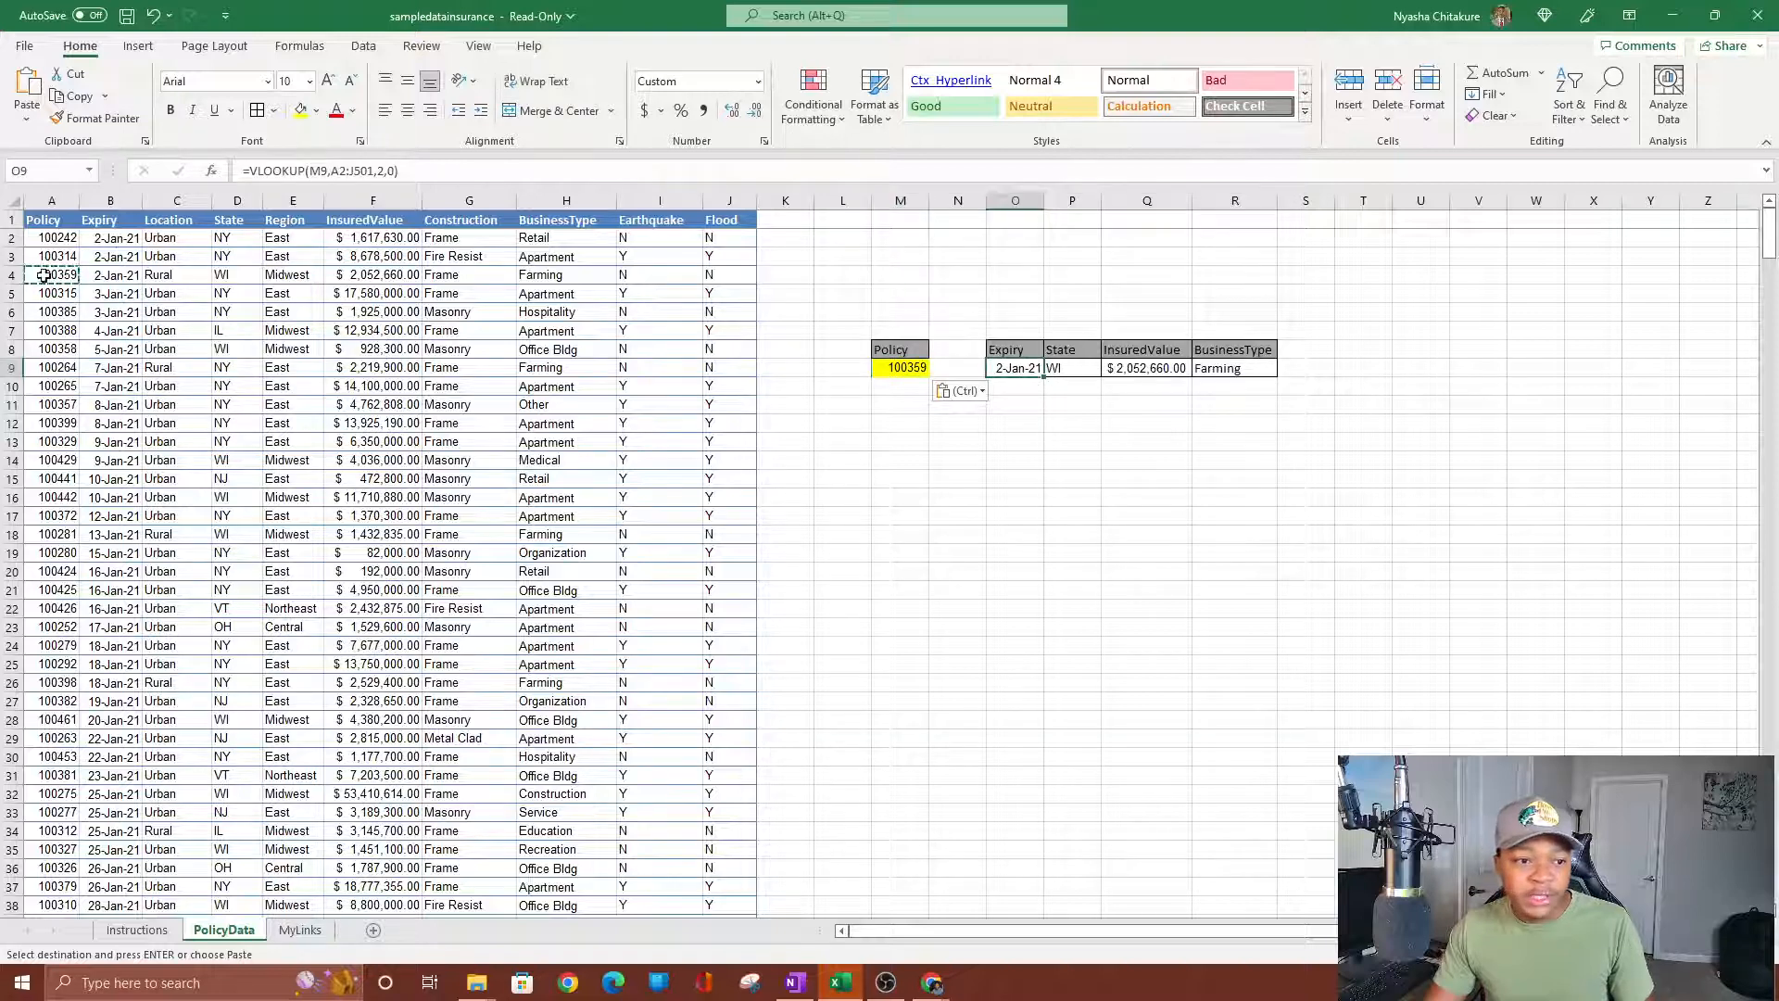
pyautogui.moveTo(44, 275); pyautogui.dragTo(741, 275)
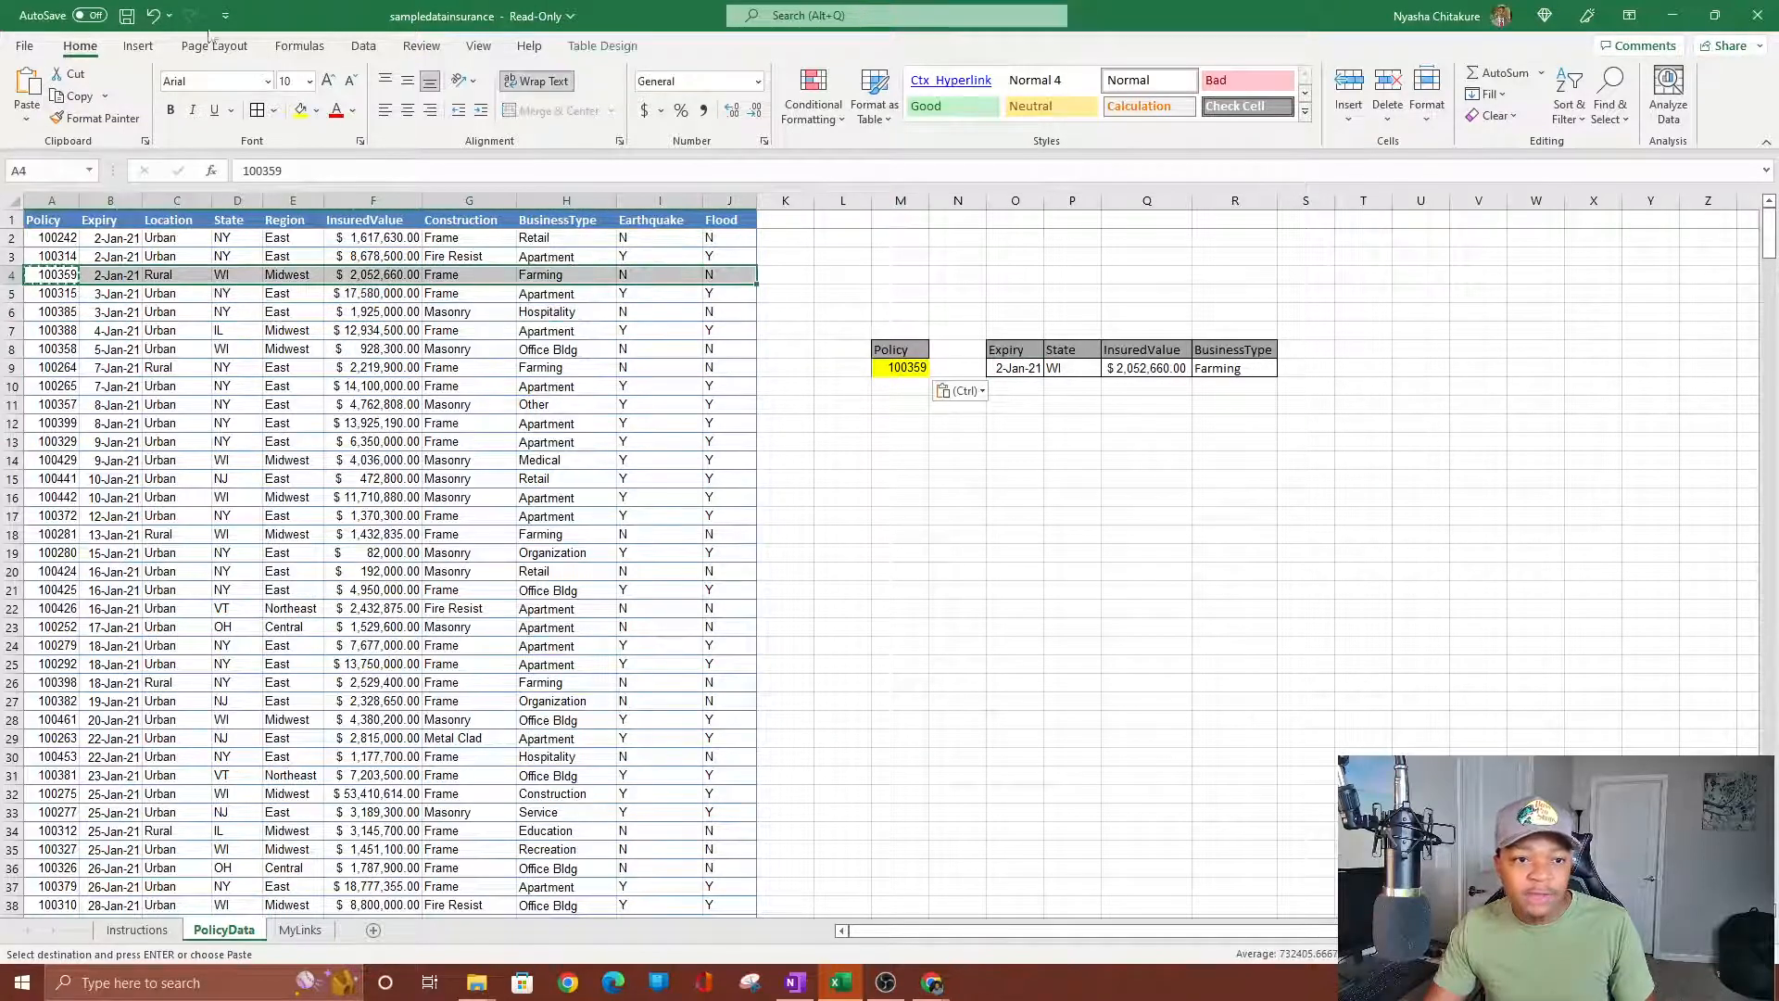
# Fill row A4:J4 yellow and compare its expiry, State, InsuredValue and Farming values with the lookups.
pyautogui.click(300, 110)
pyautogui.click(293, 478)
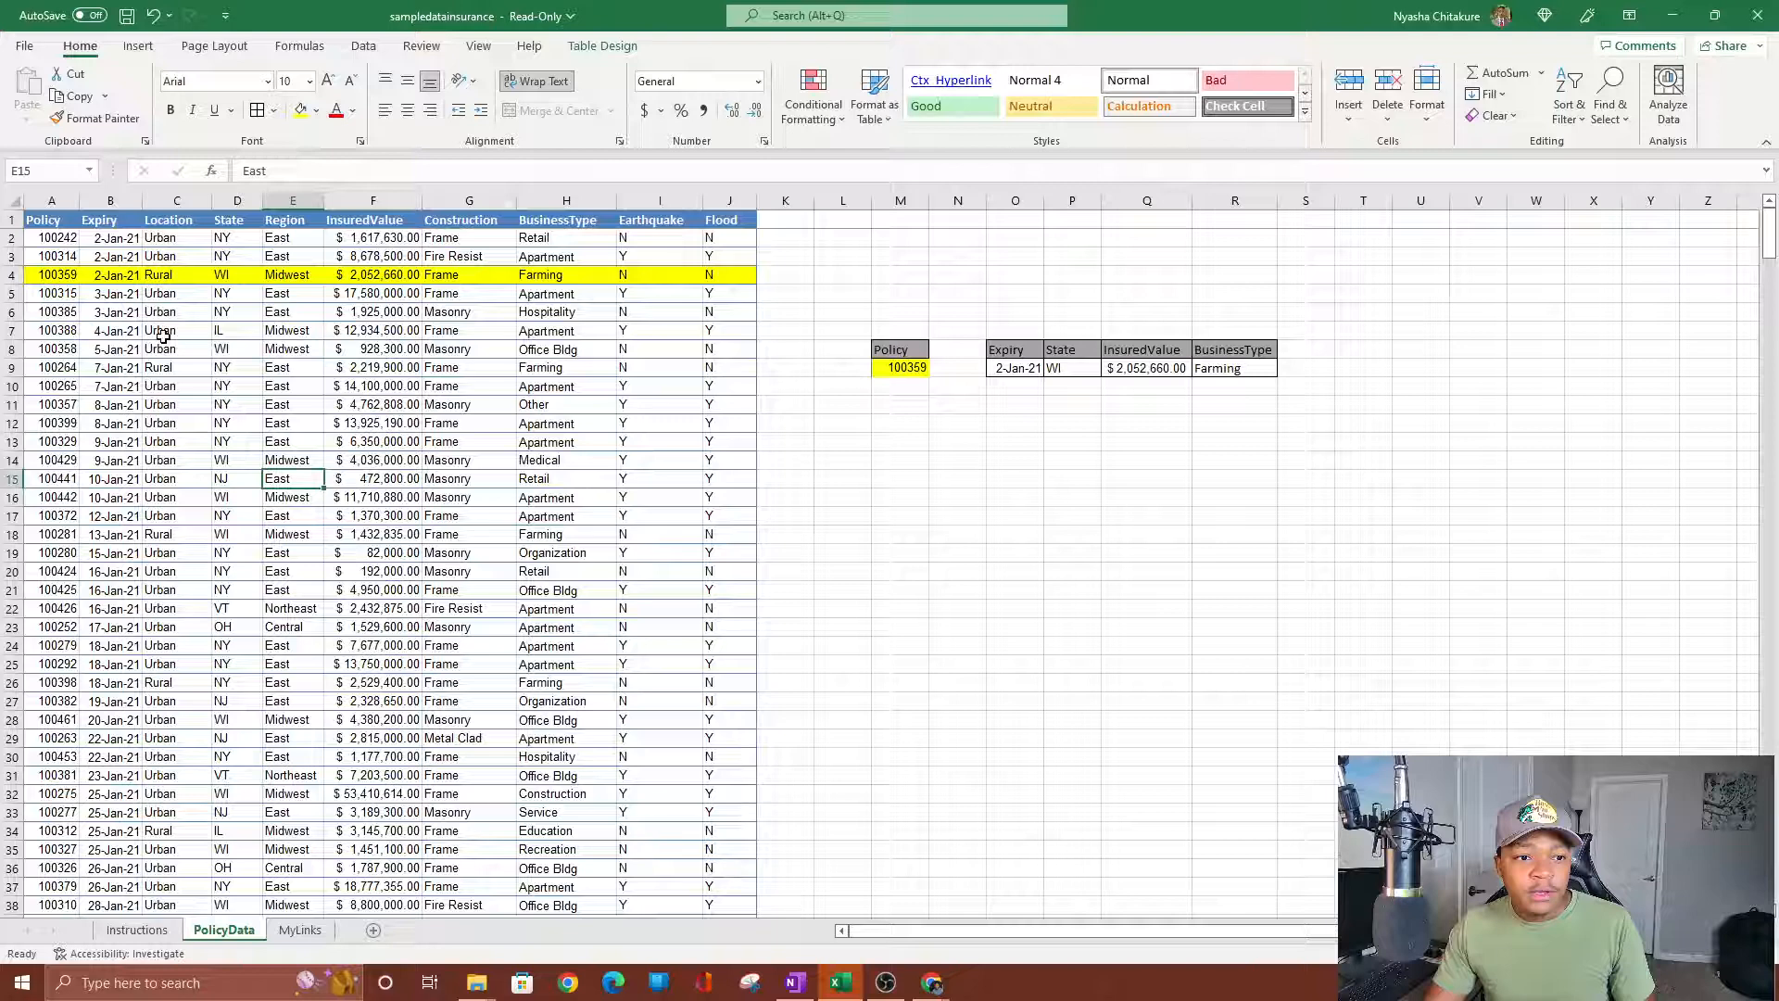
pyautogui.click(118, 278)
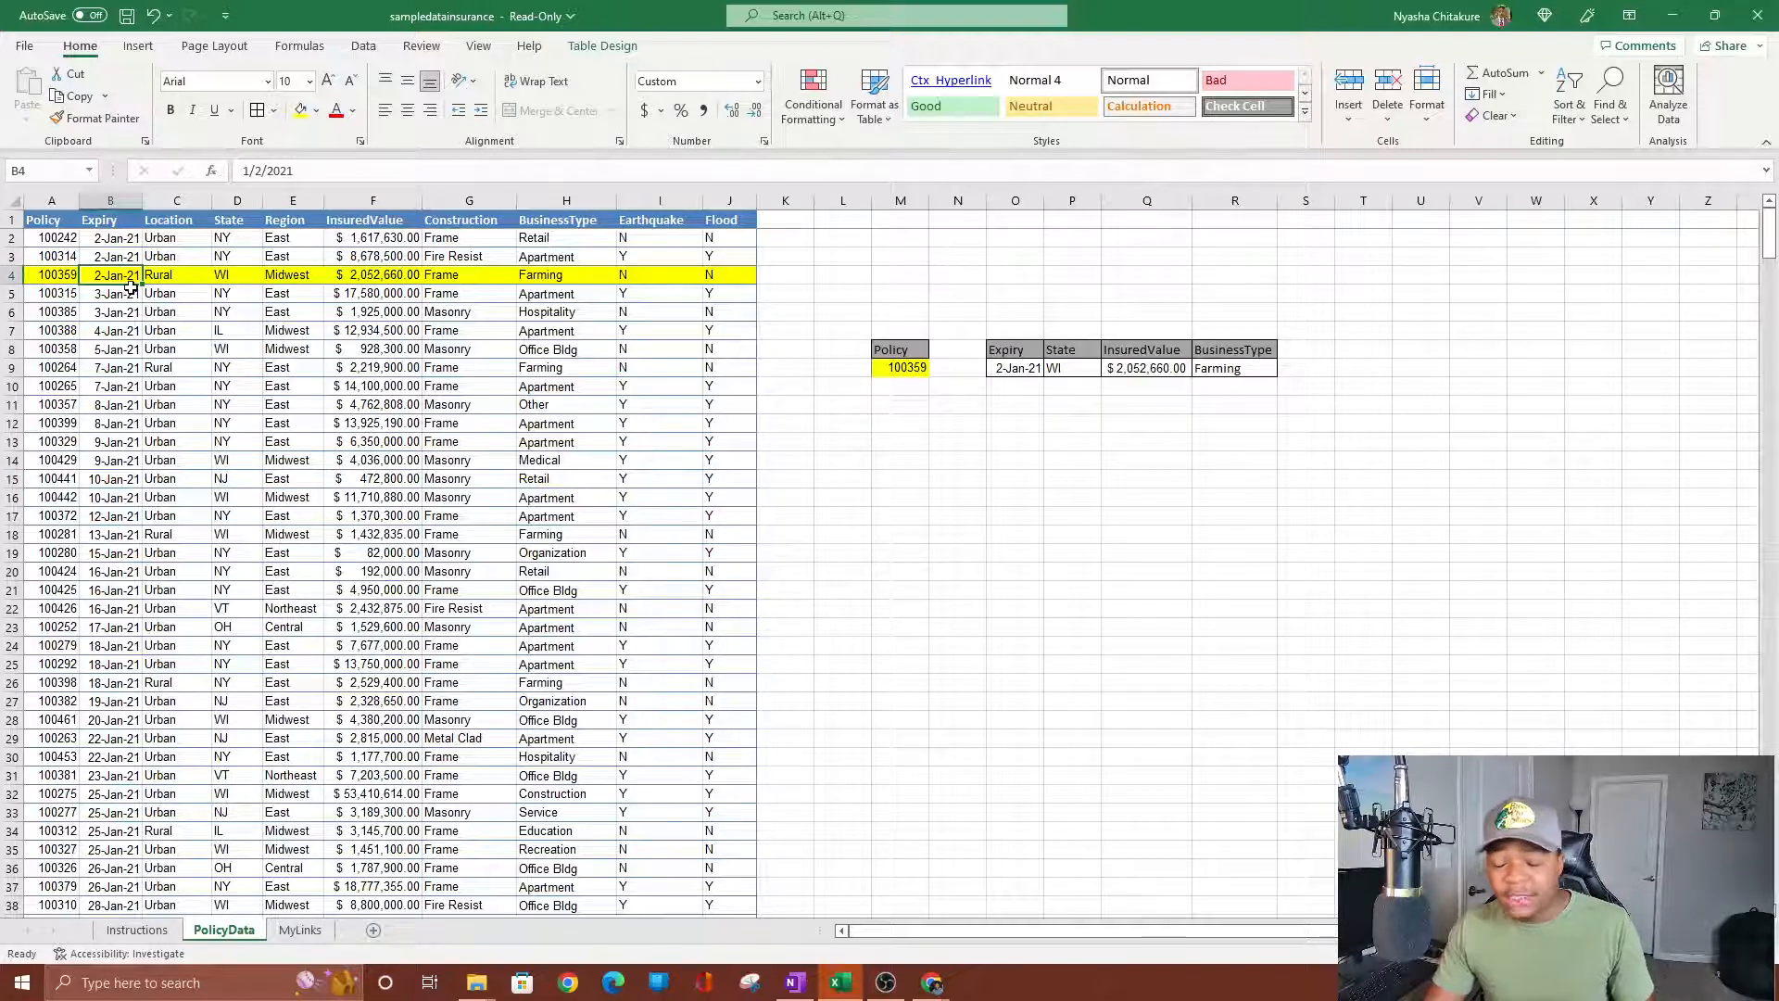
pyautogui.click(1061, 372)
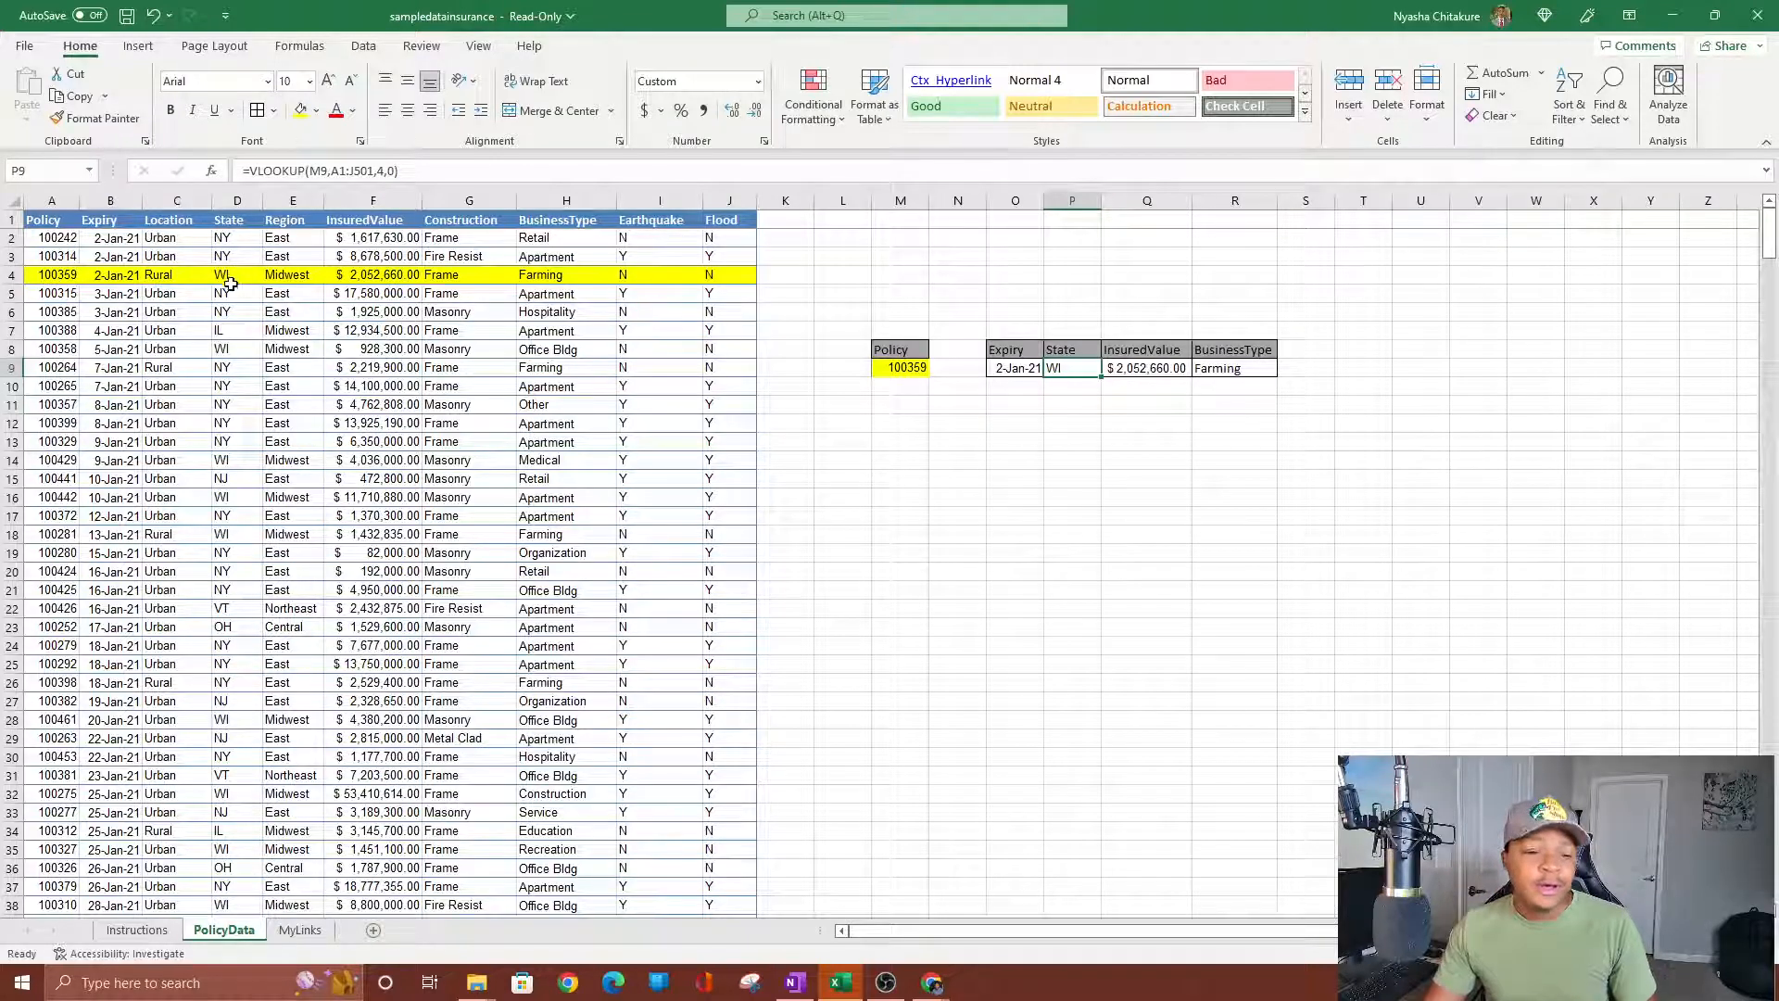
pyautogui.click(1142, 374)
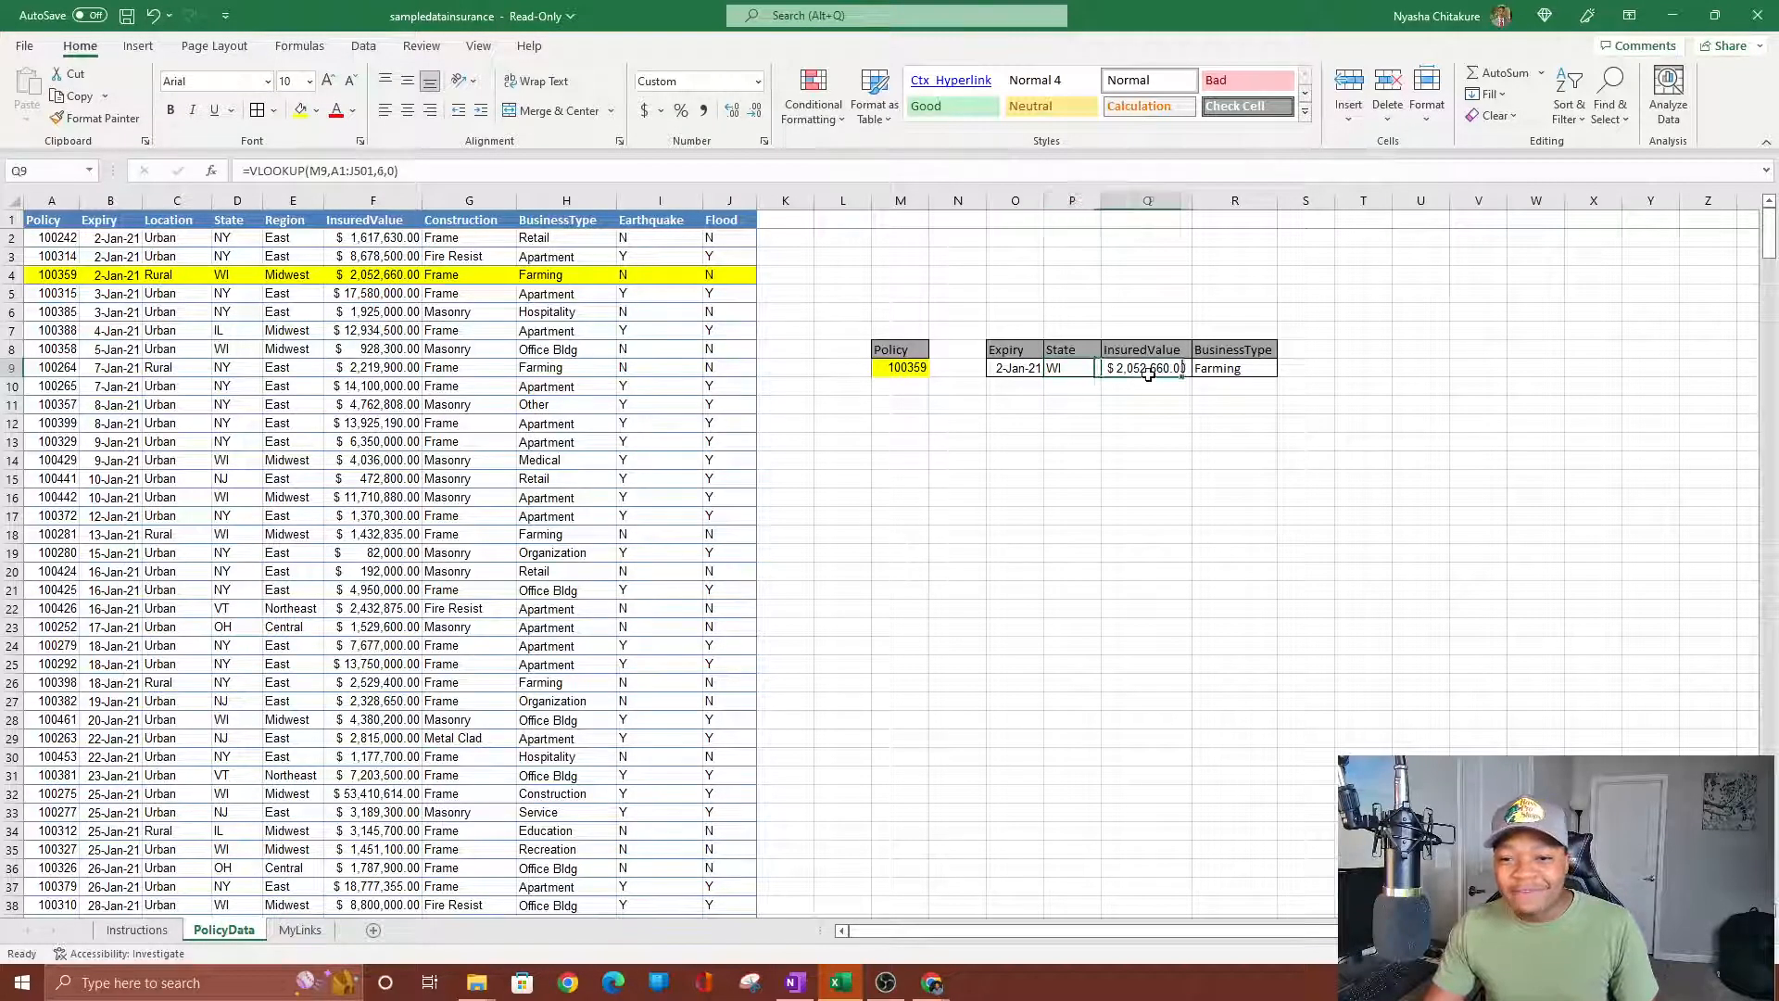
pyautogui.click(1229, 371)
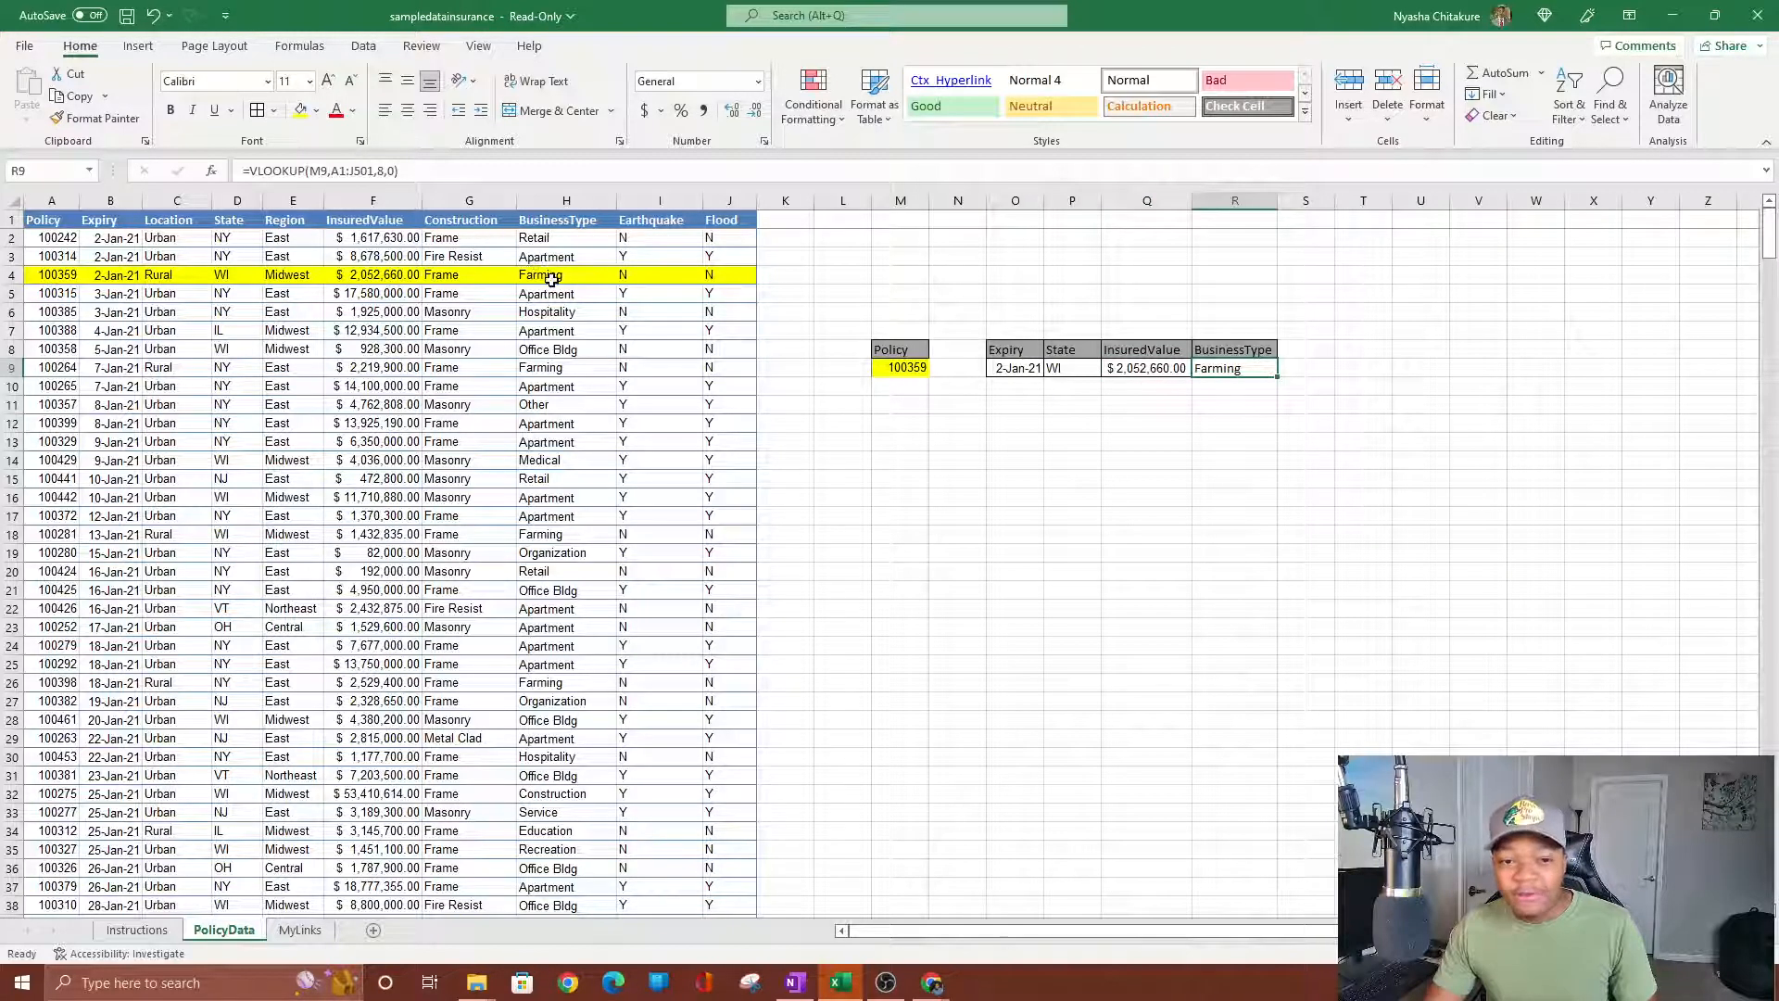
pyautogui.click(553, 276)
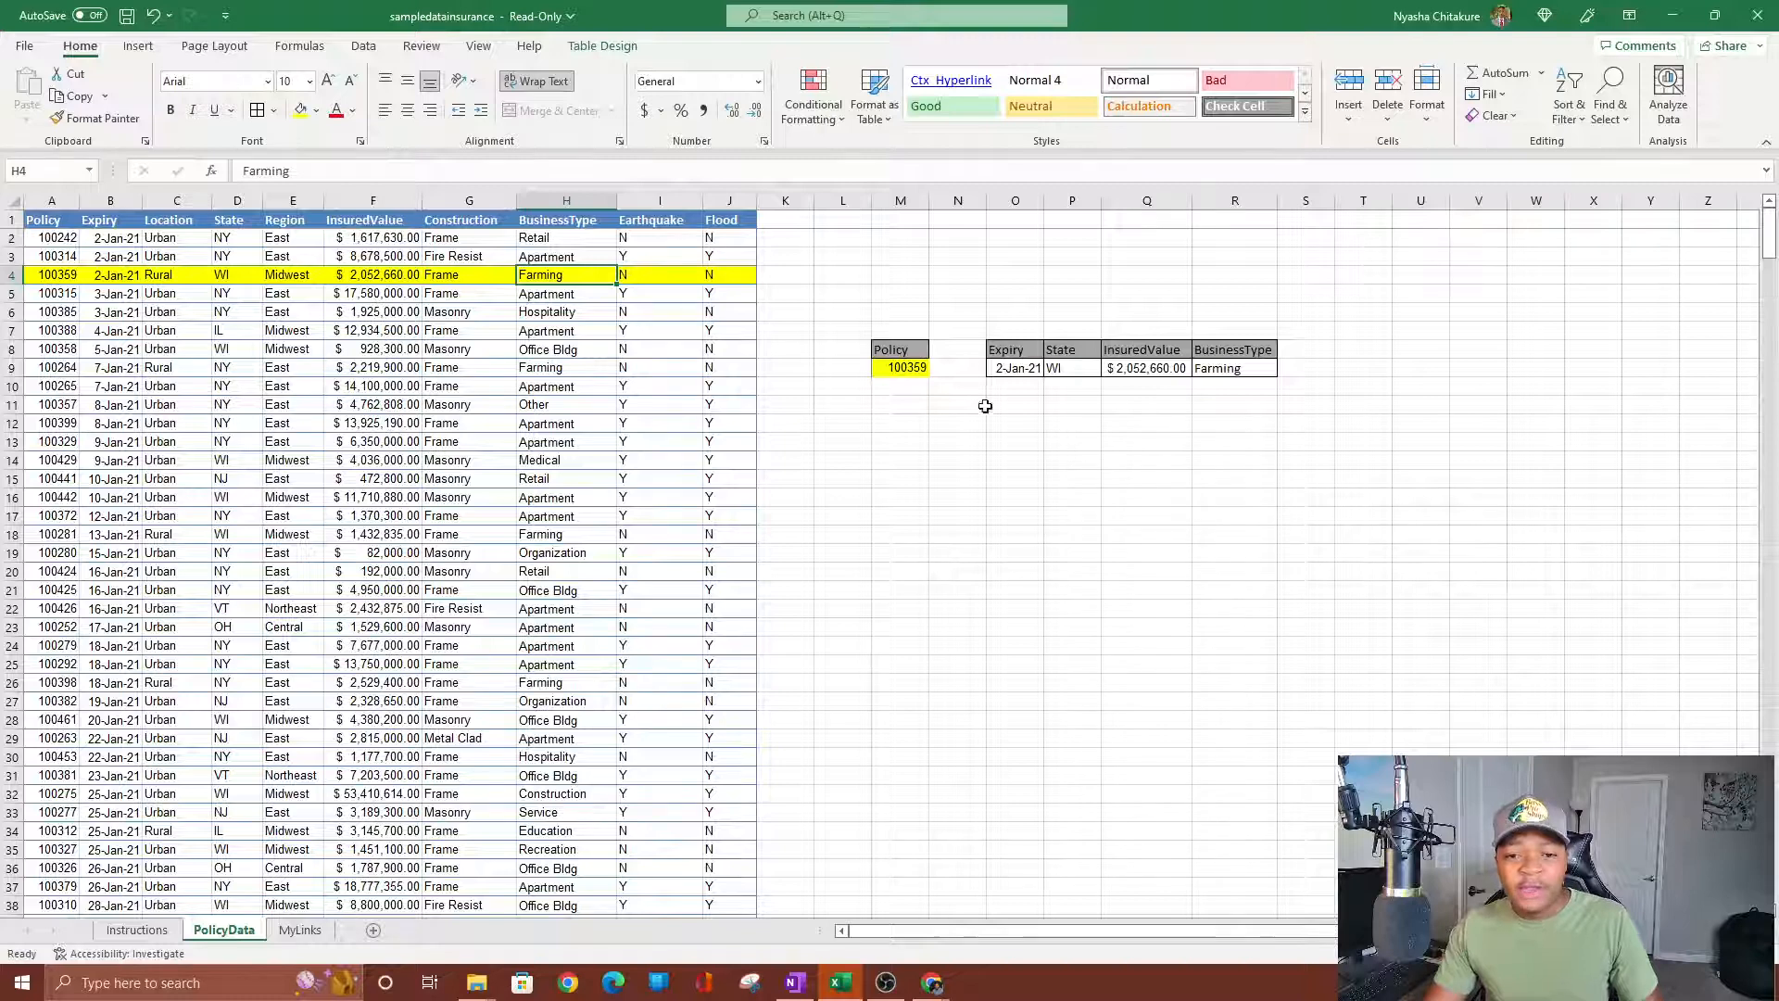
# Paste policy 100265 from A10 into M9 and verify the results against row 10.
pyautogui.click(71, 387)
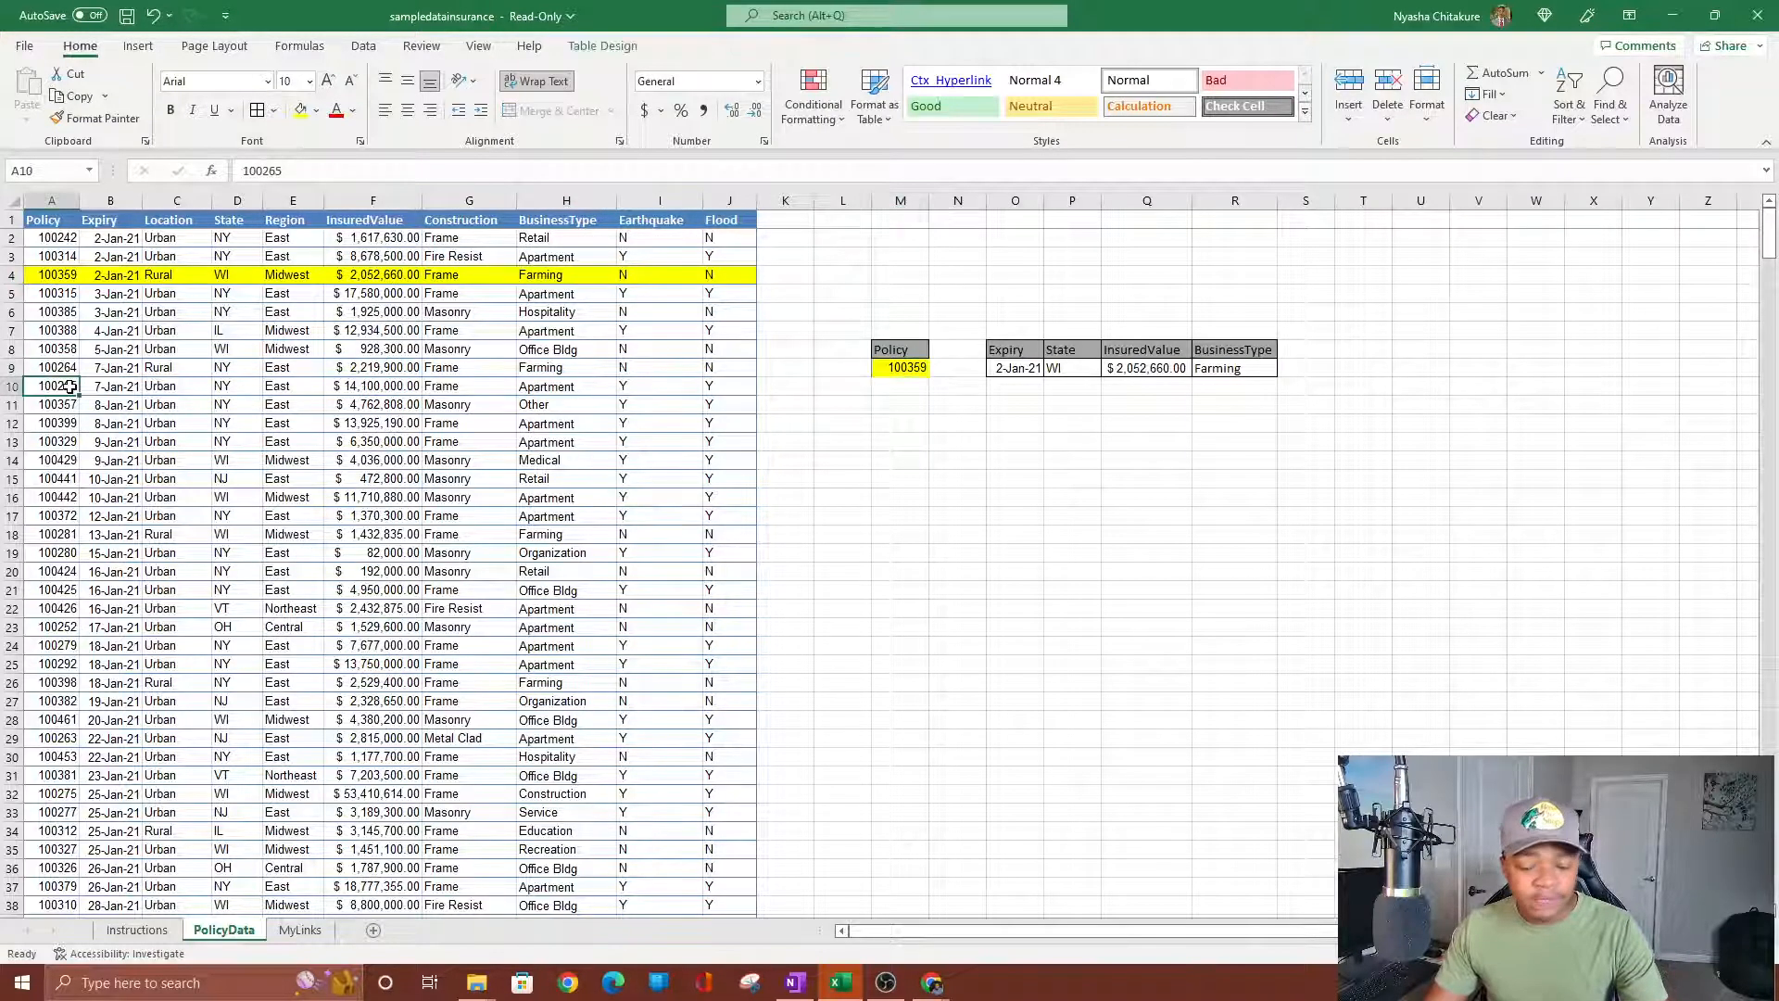
pyautogui.hotkey('ctrl', 'c')
pyautogui.click(895, 369)
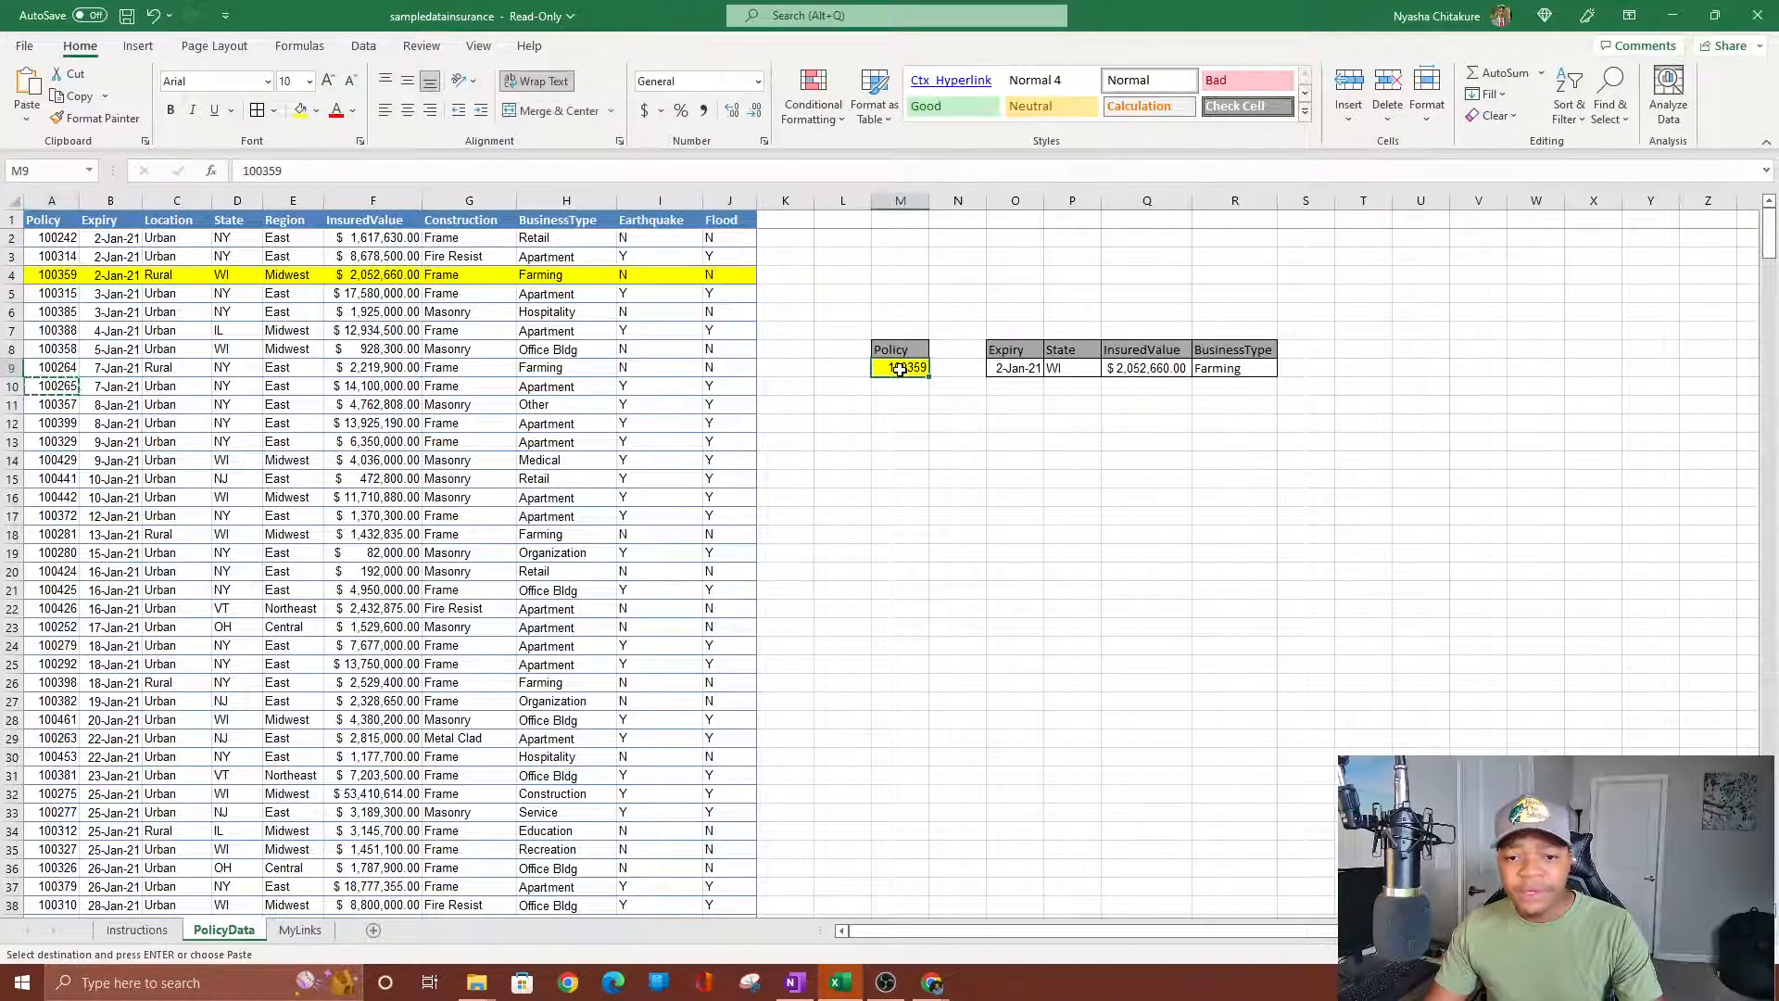
pyautogui.rightClick(897, 374)
pyautogui.click(973, 498)
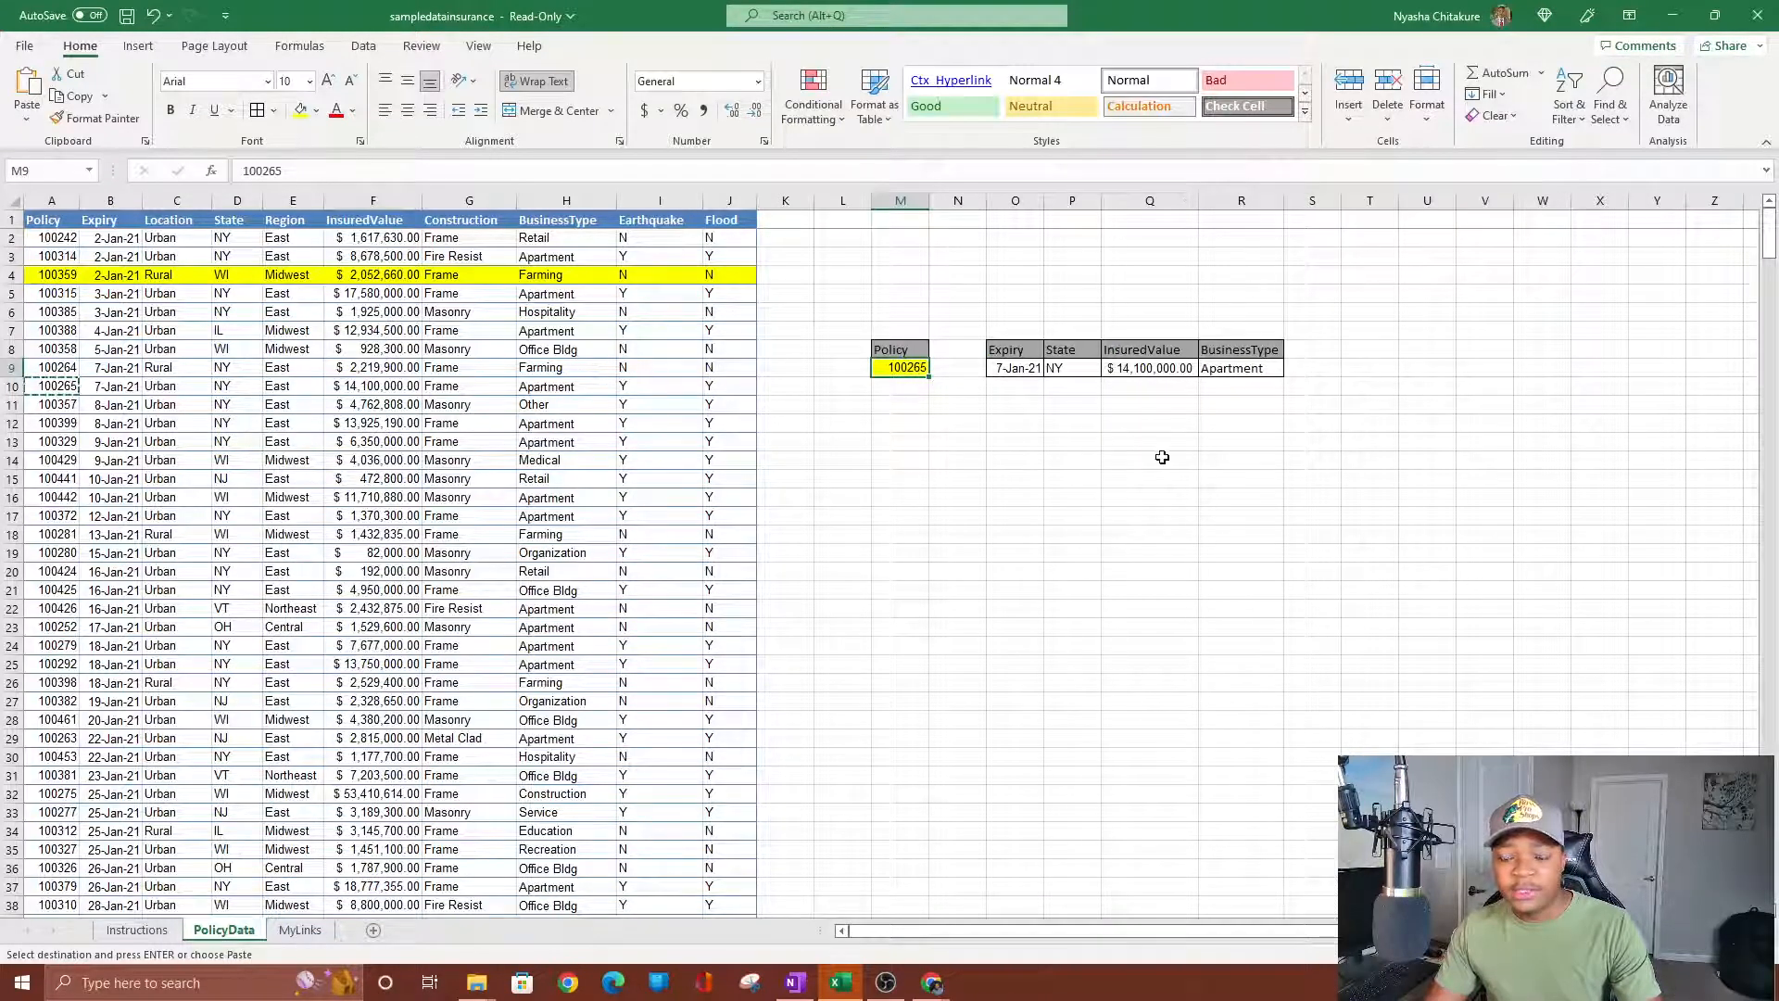
pyautogui.click(994, 368)
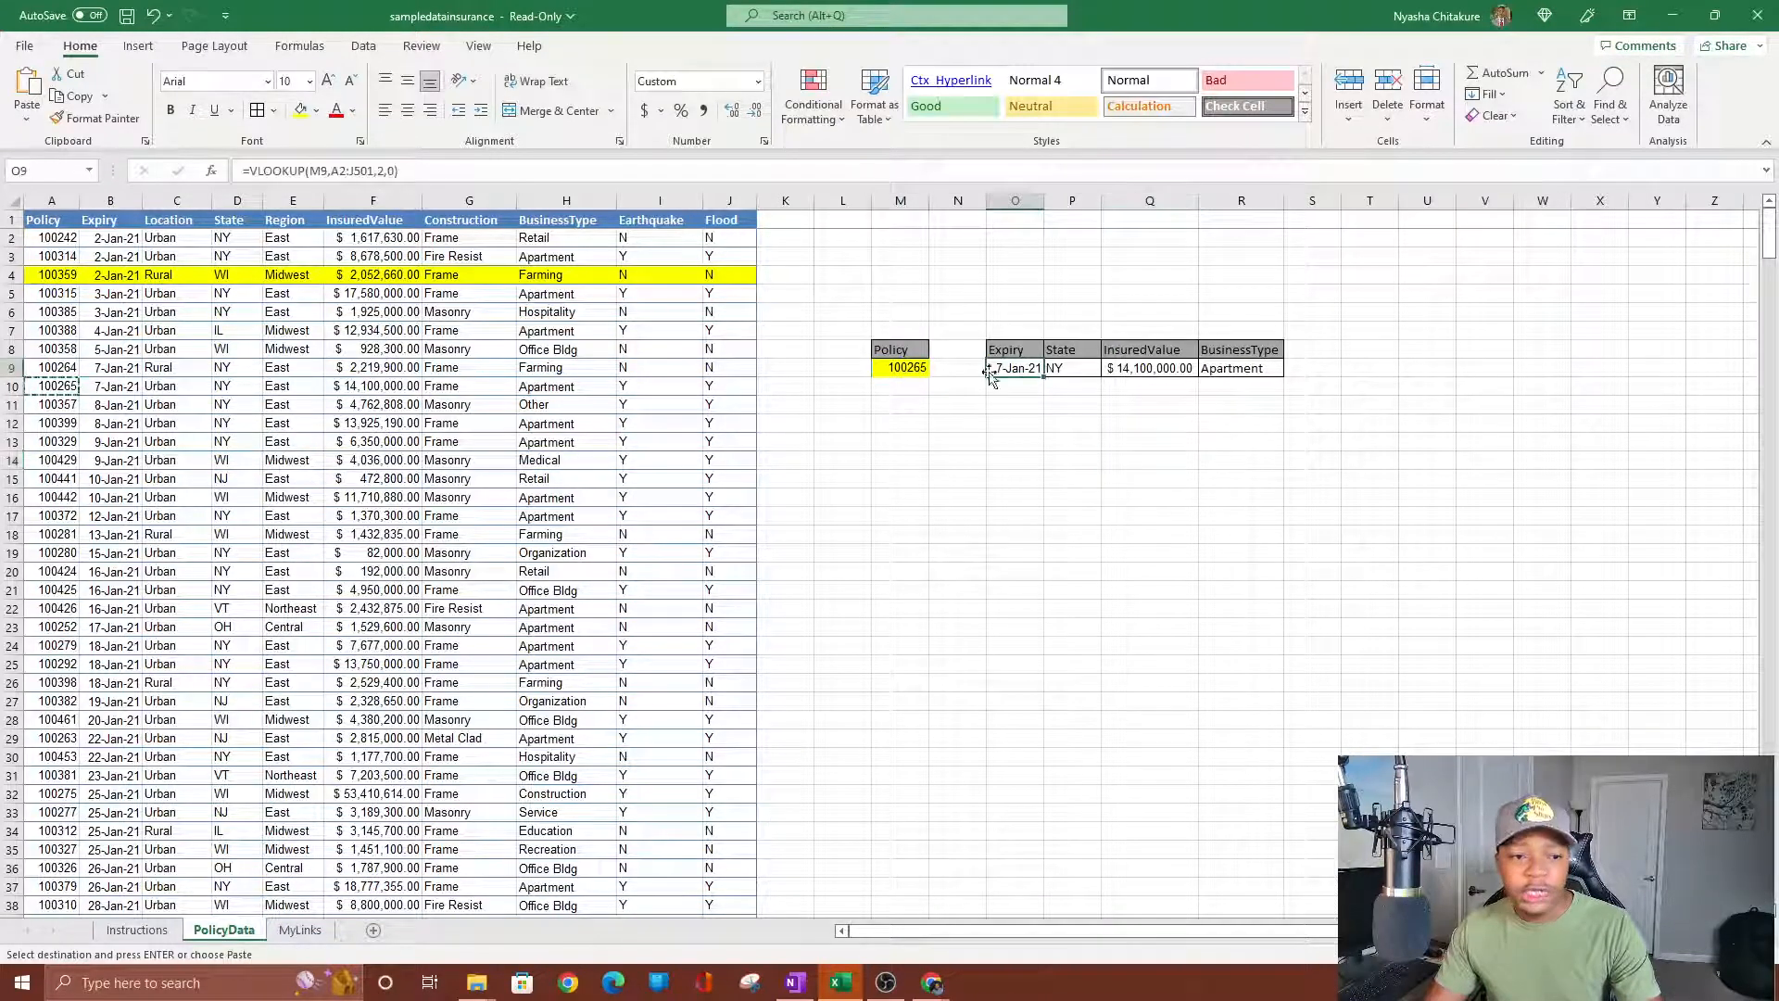
pyautogui.click(17, 389)
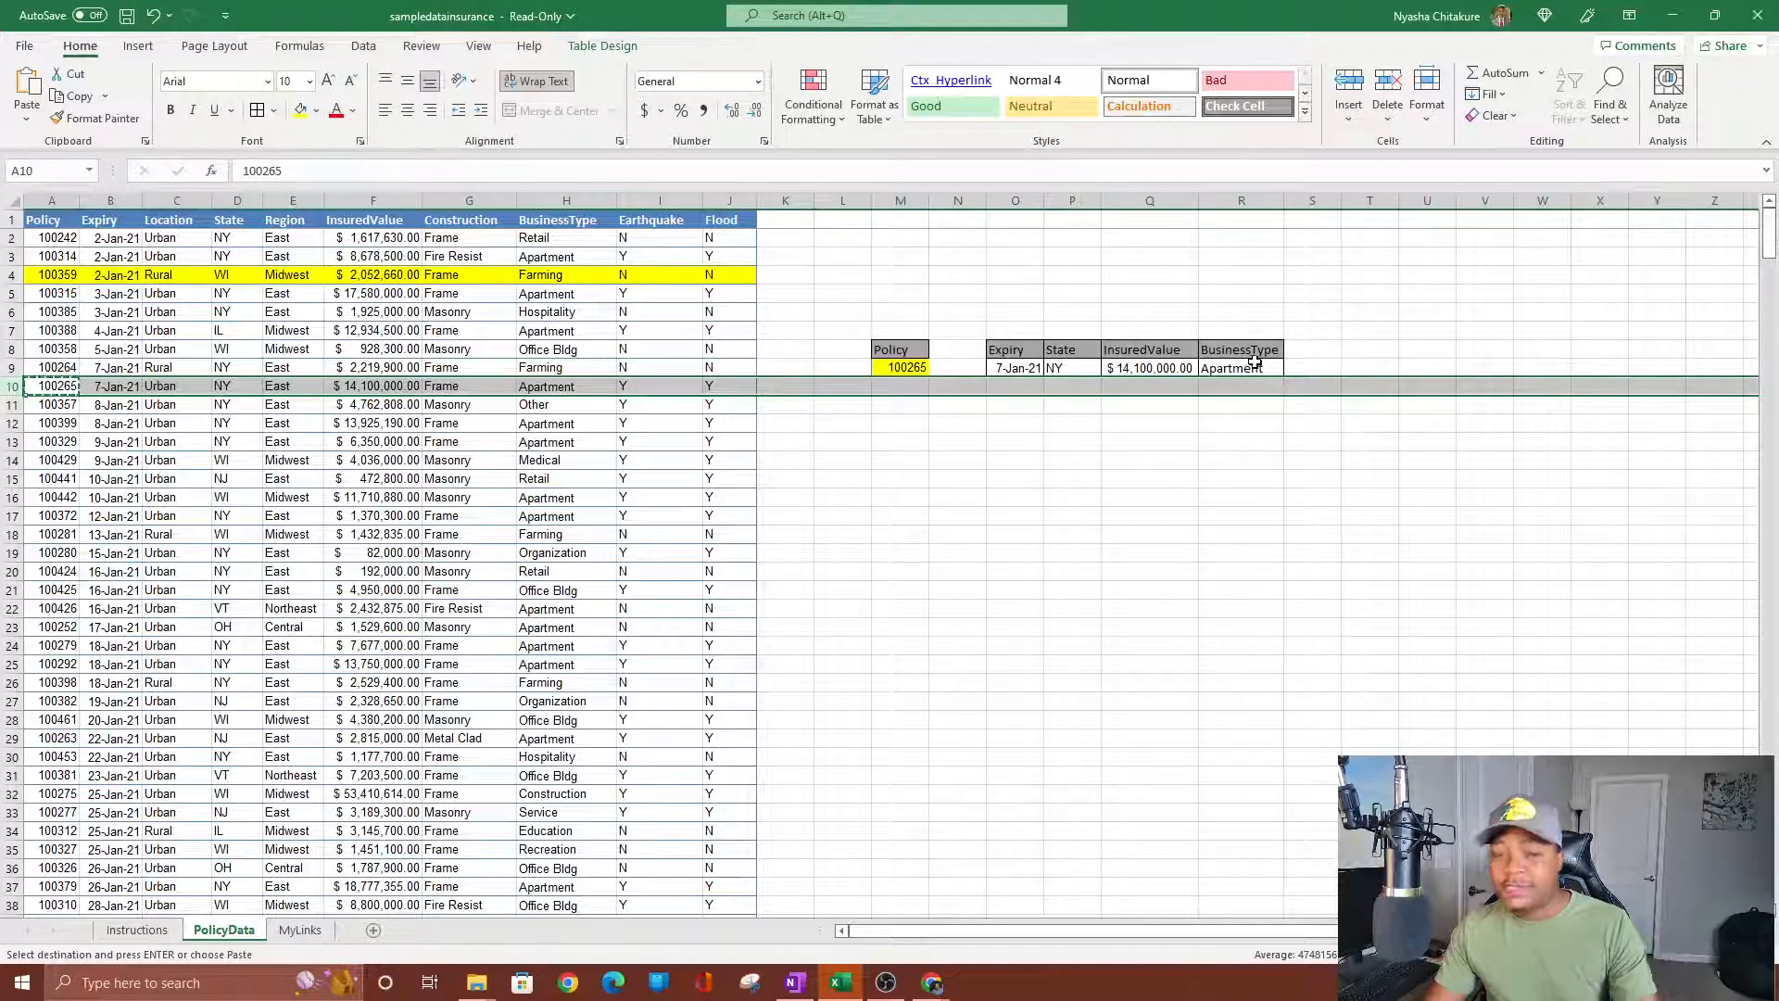
pyautogui.click(920, 473)
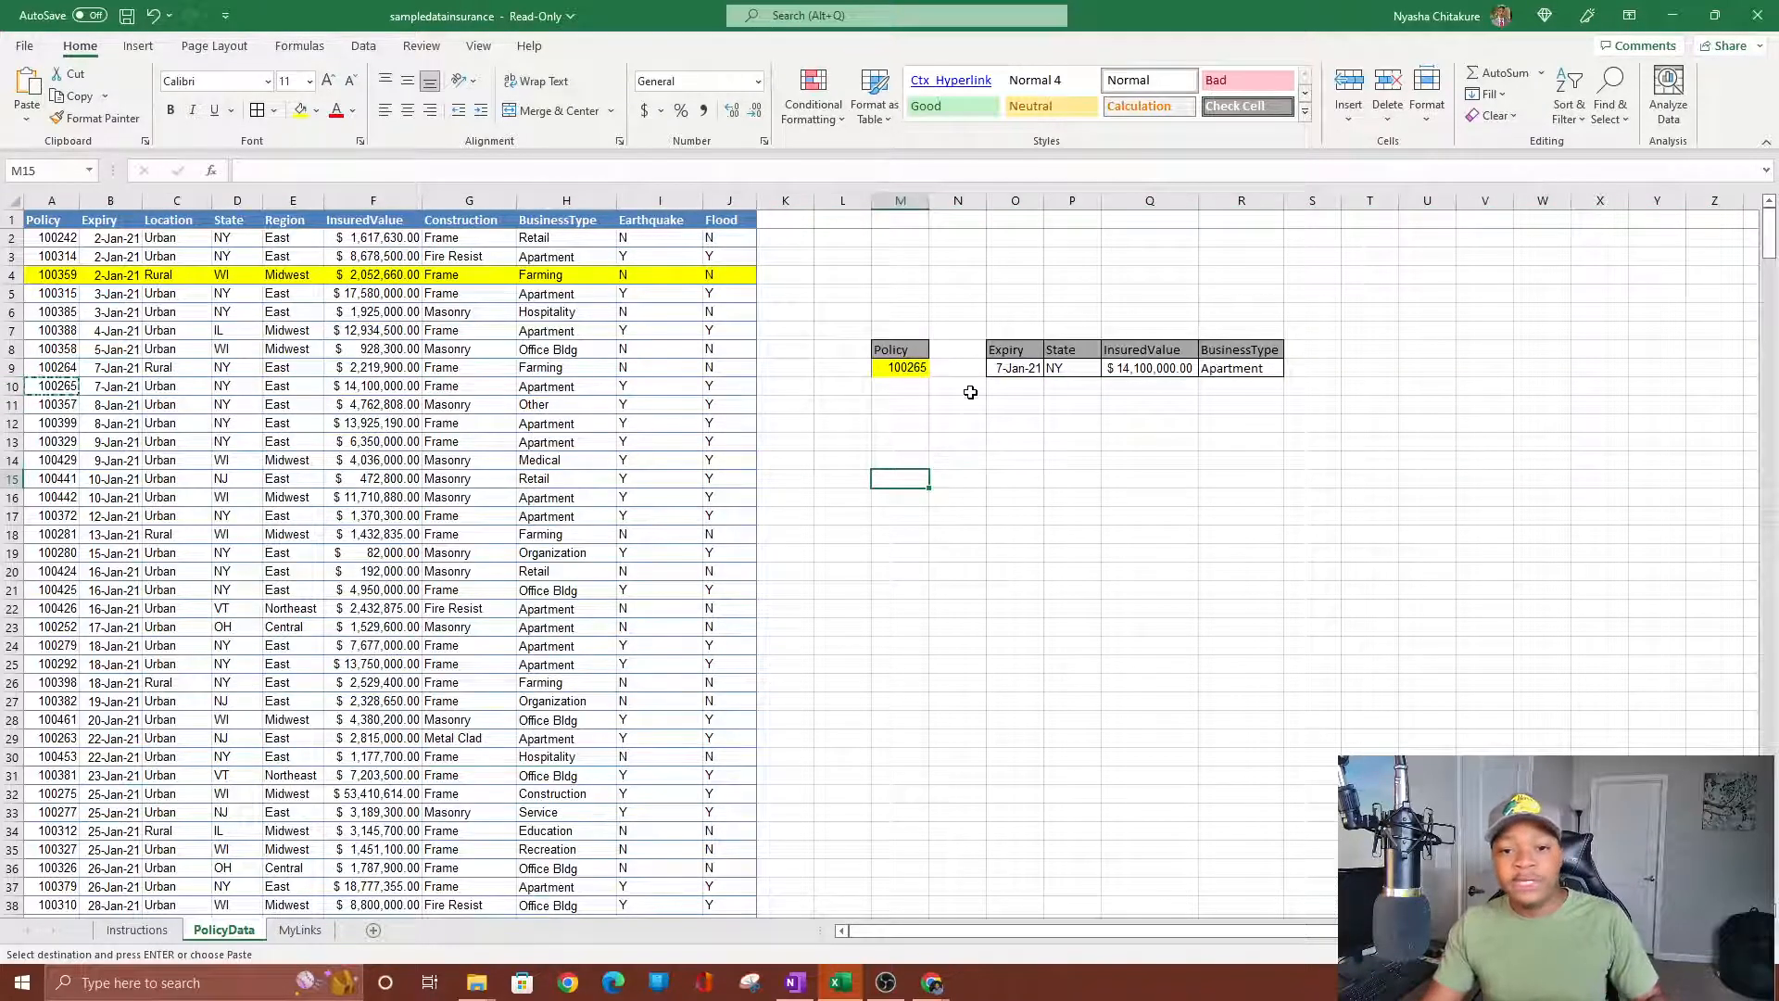
pyautogui.click(924, 369)
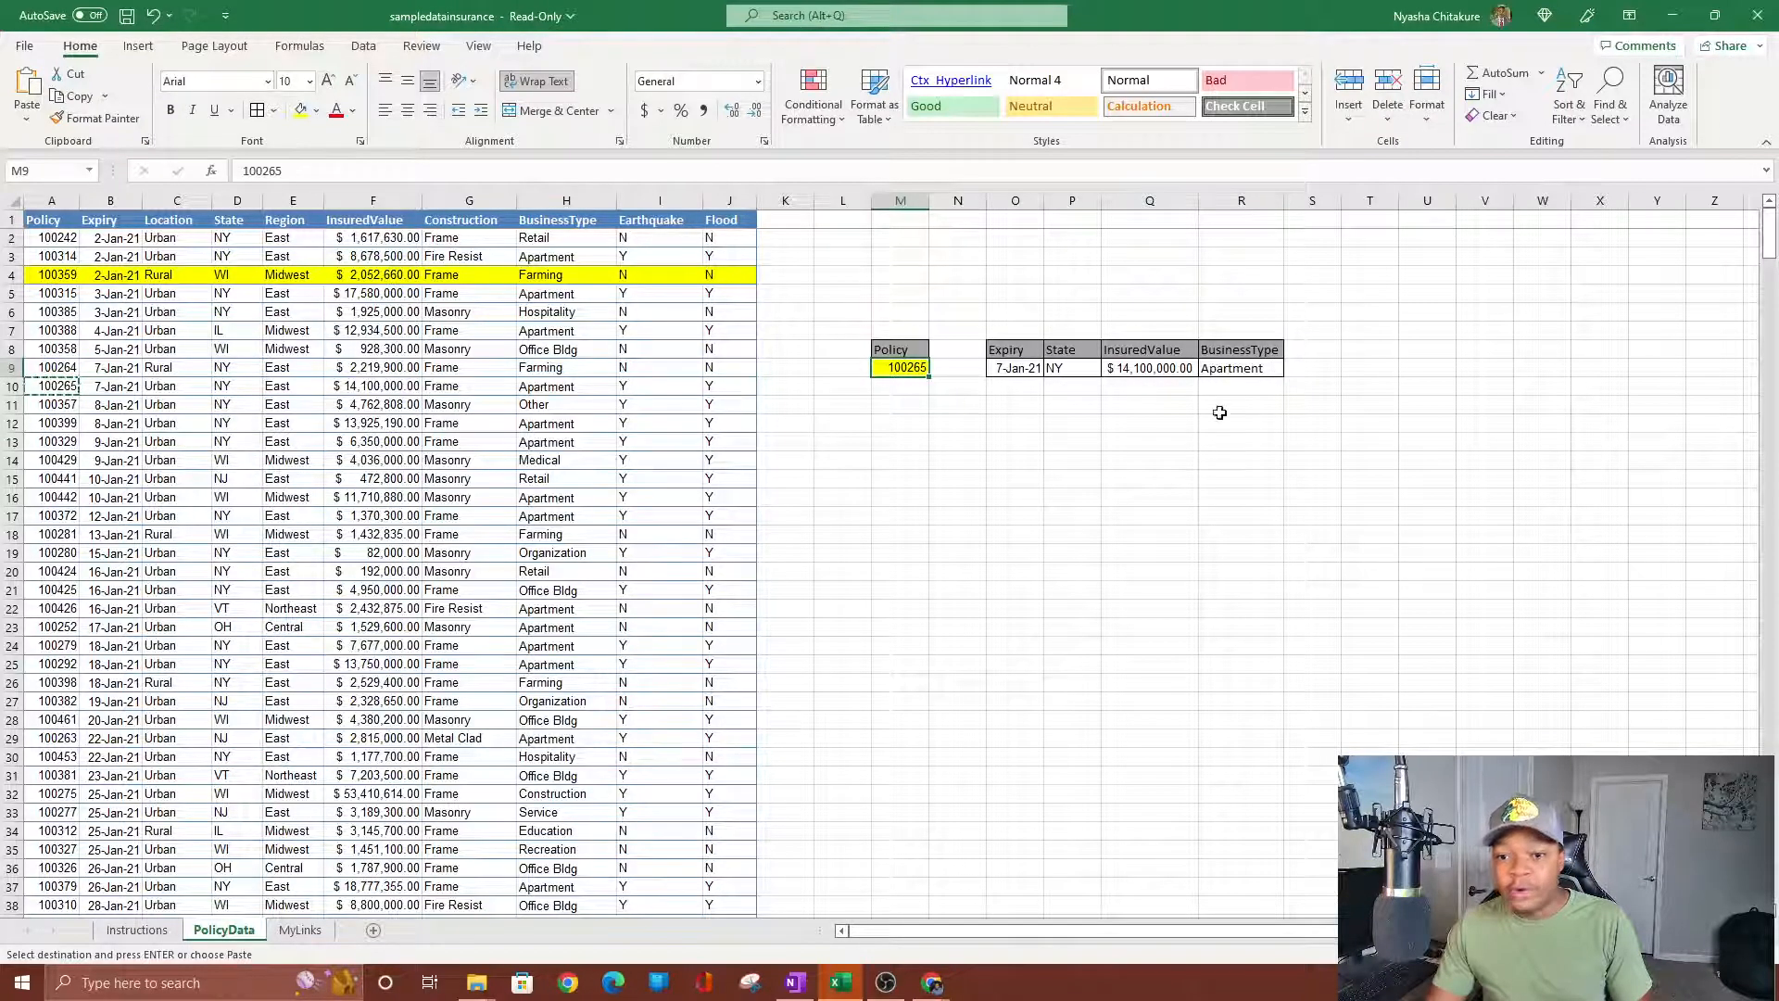
# Review the Expiry formula, then clear the Policy value and four lookup results in row 9.
pyautogui.click(1029, 370)
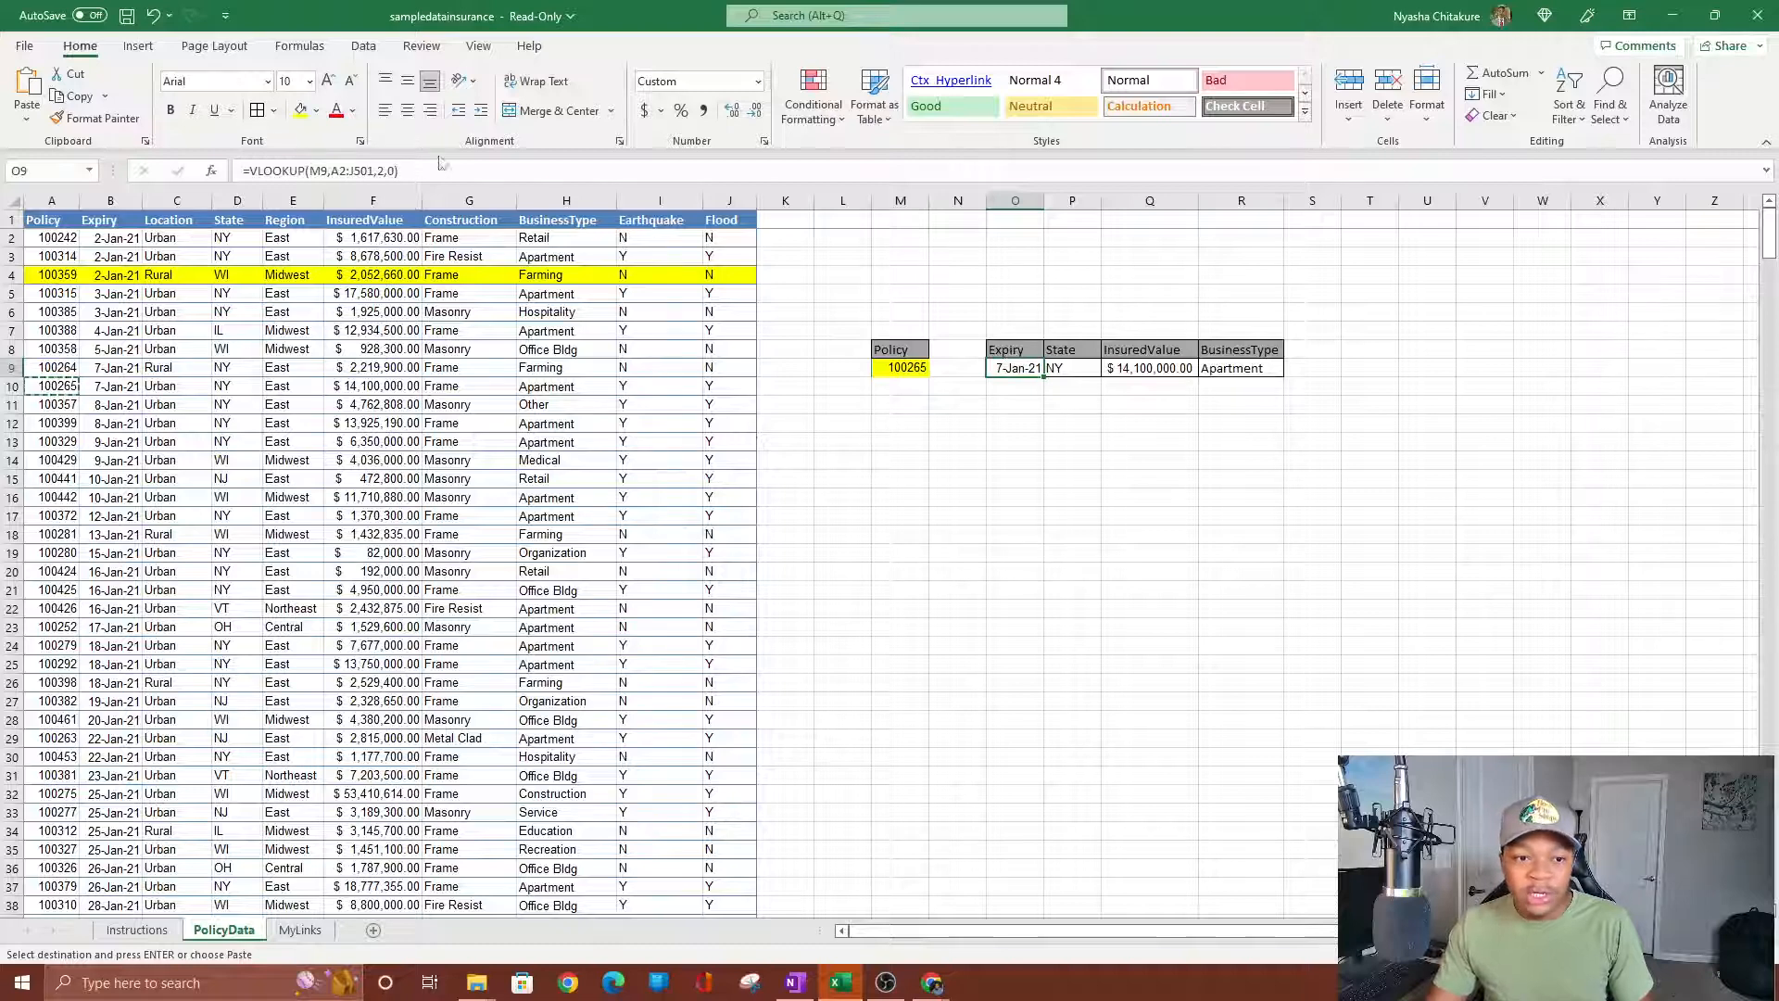
pyautogui.click(457, 169)
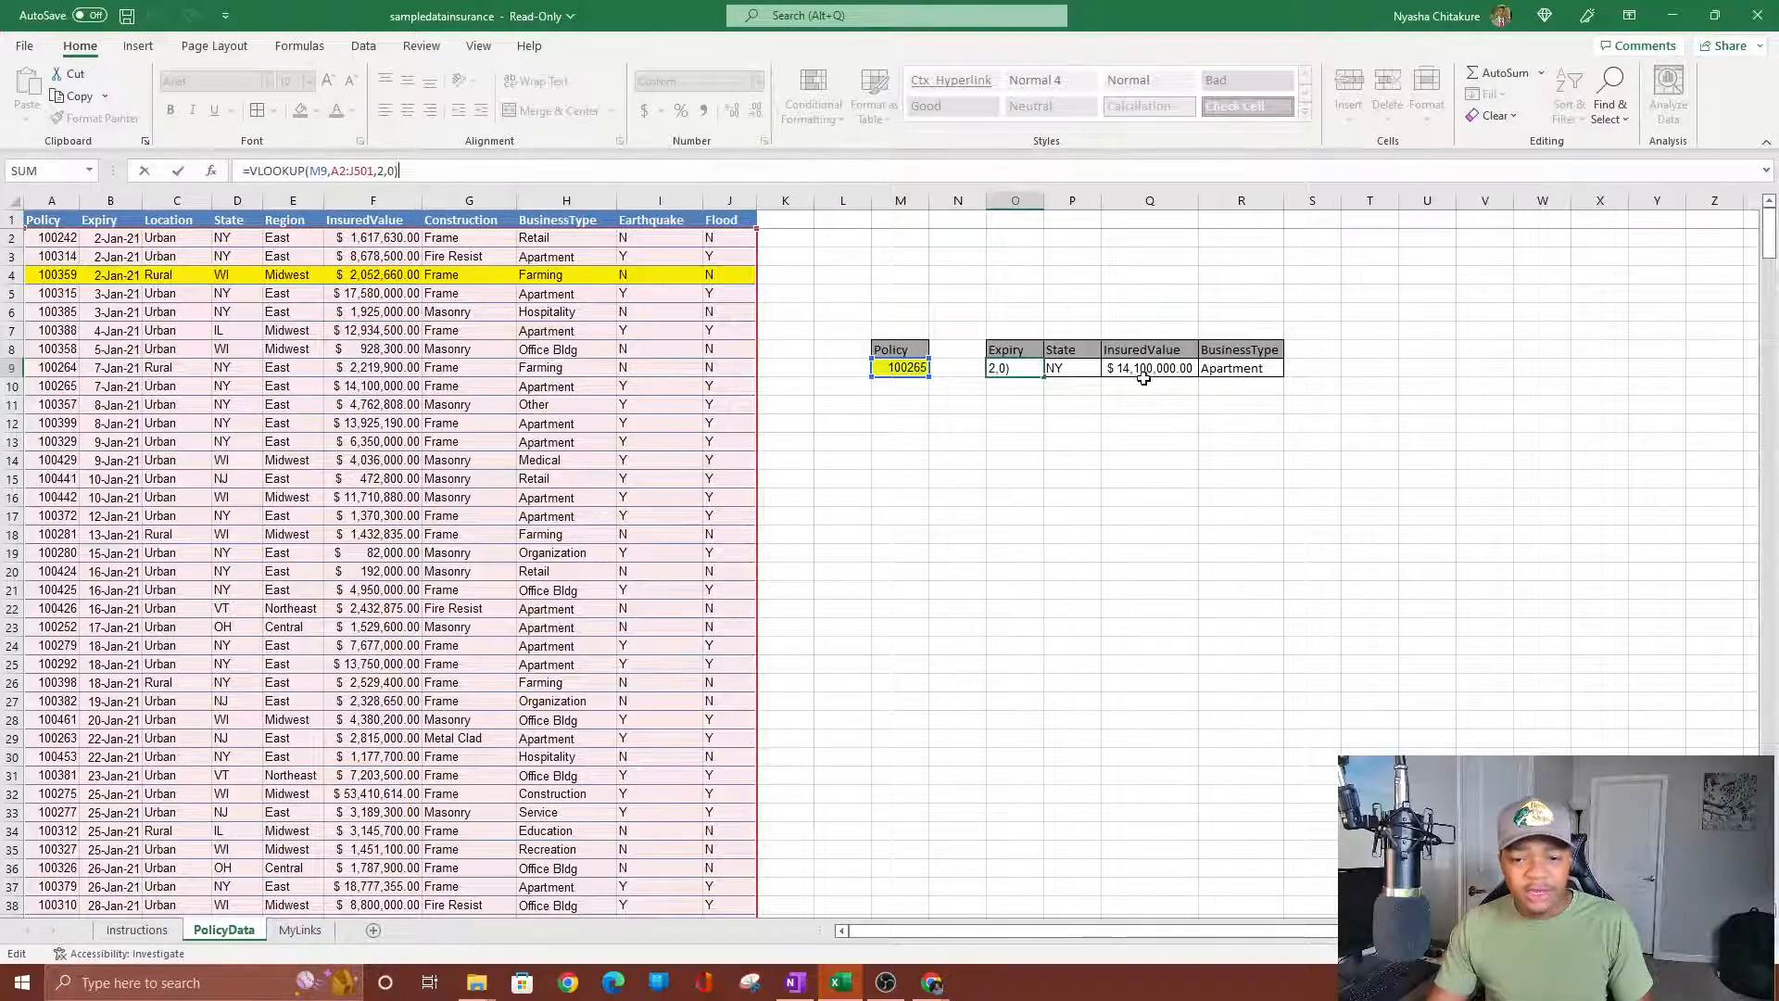
pyautogui.click(959, 470)
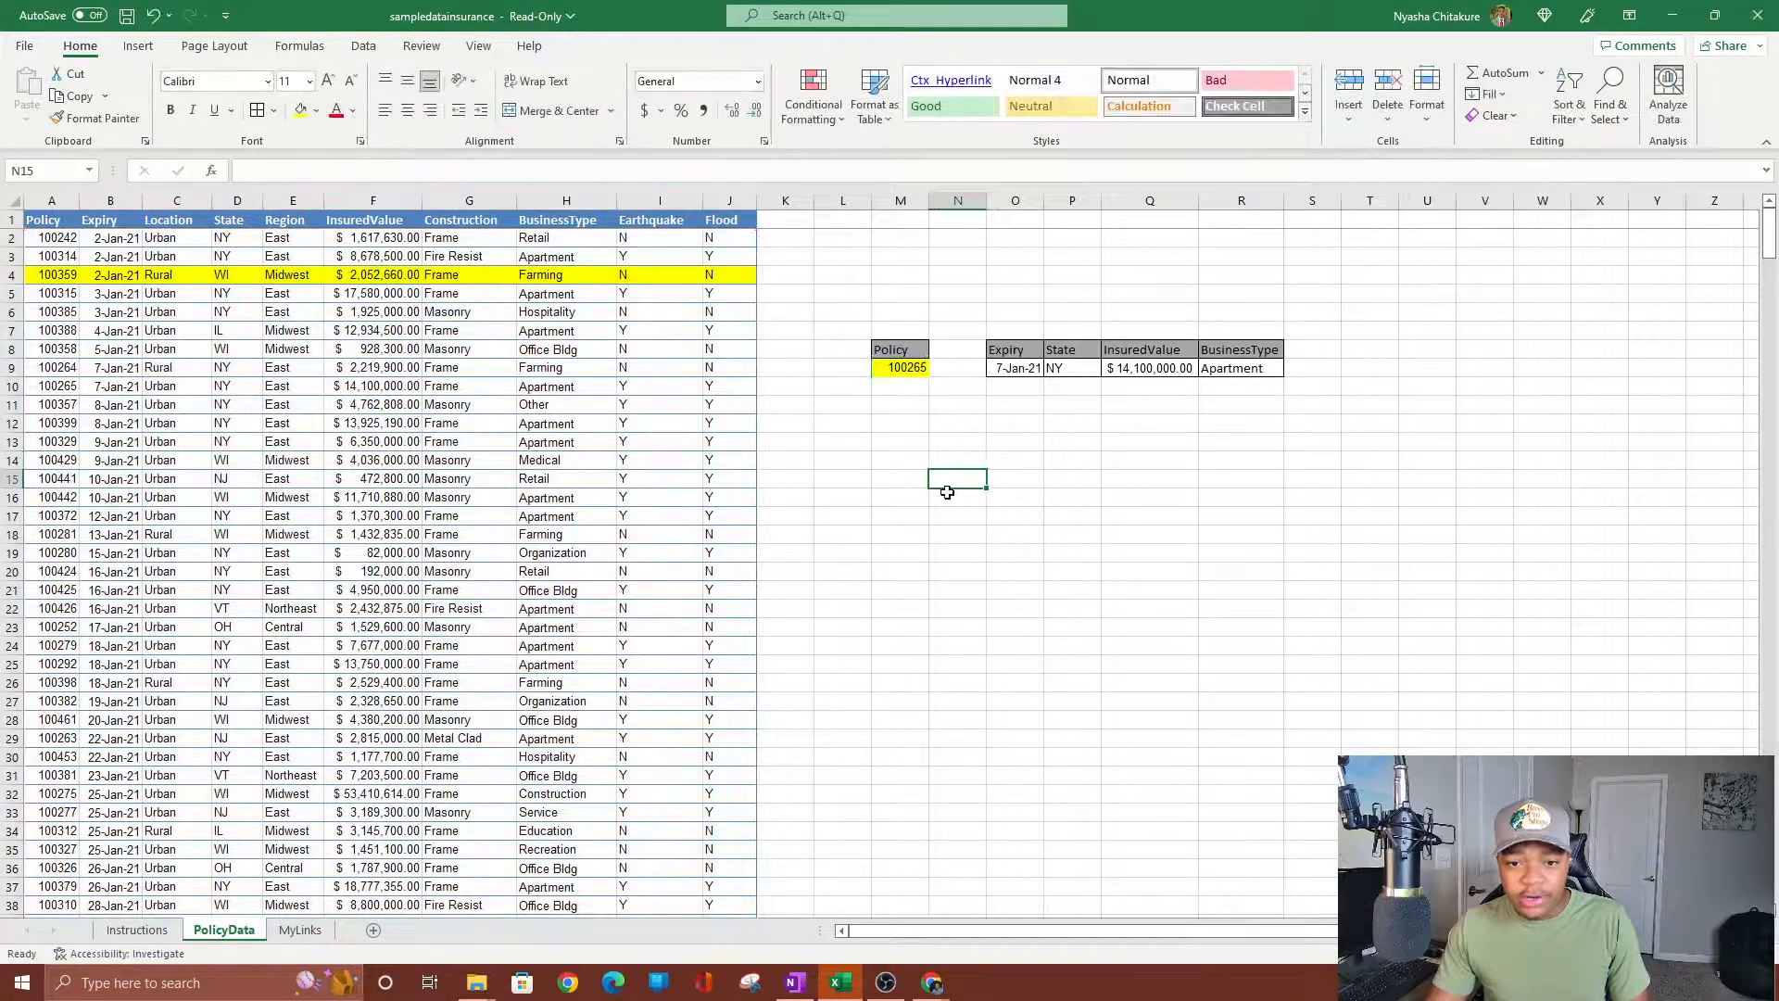
pyautogui.click(880, 424)
pyautogui.click(856, 368)
pyautogui.moveTo(856, 368); pyautogui.dragTo(1334, 388)
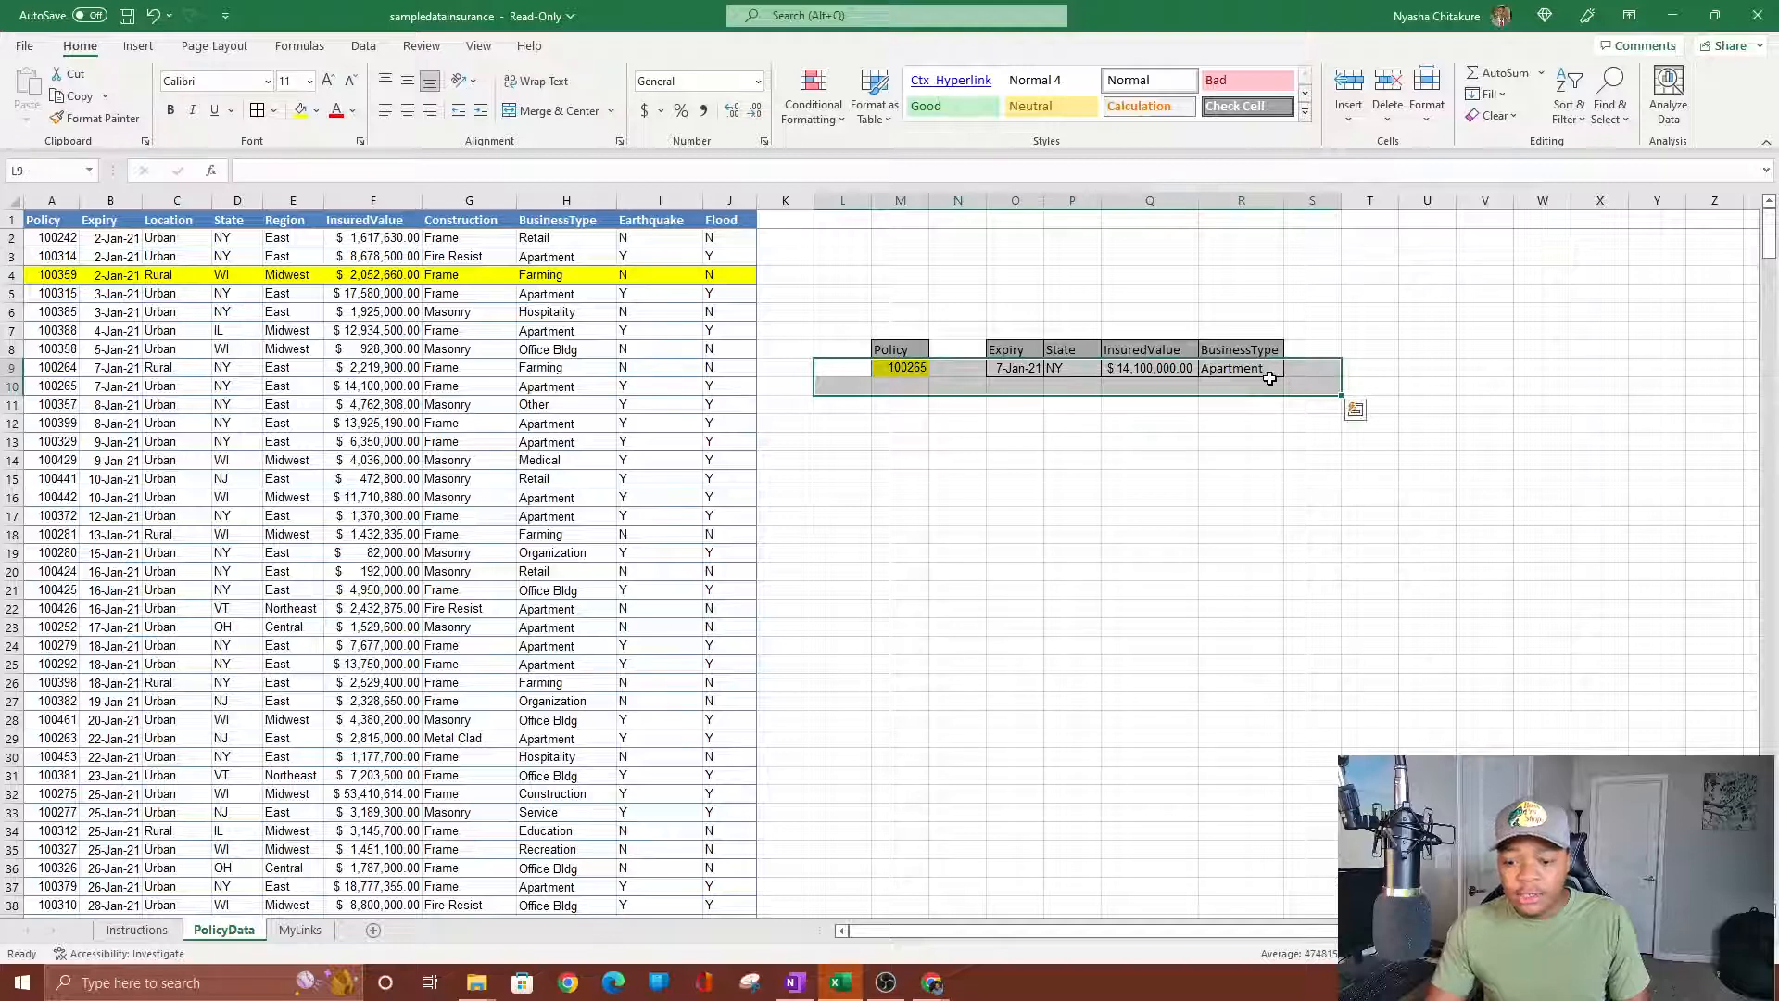
pyautogui.press('Delete')
pyautogui.click(1184, 479)
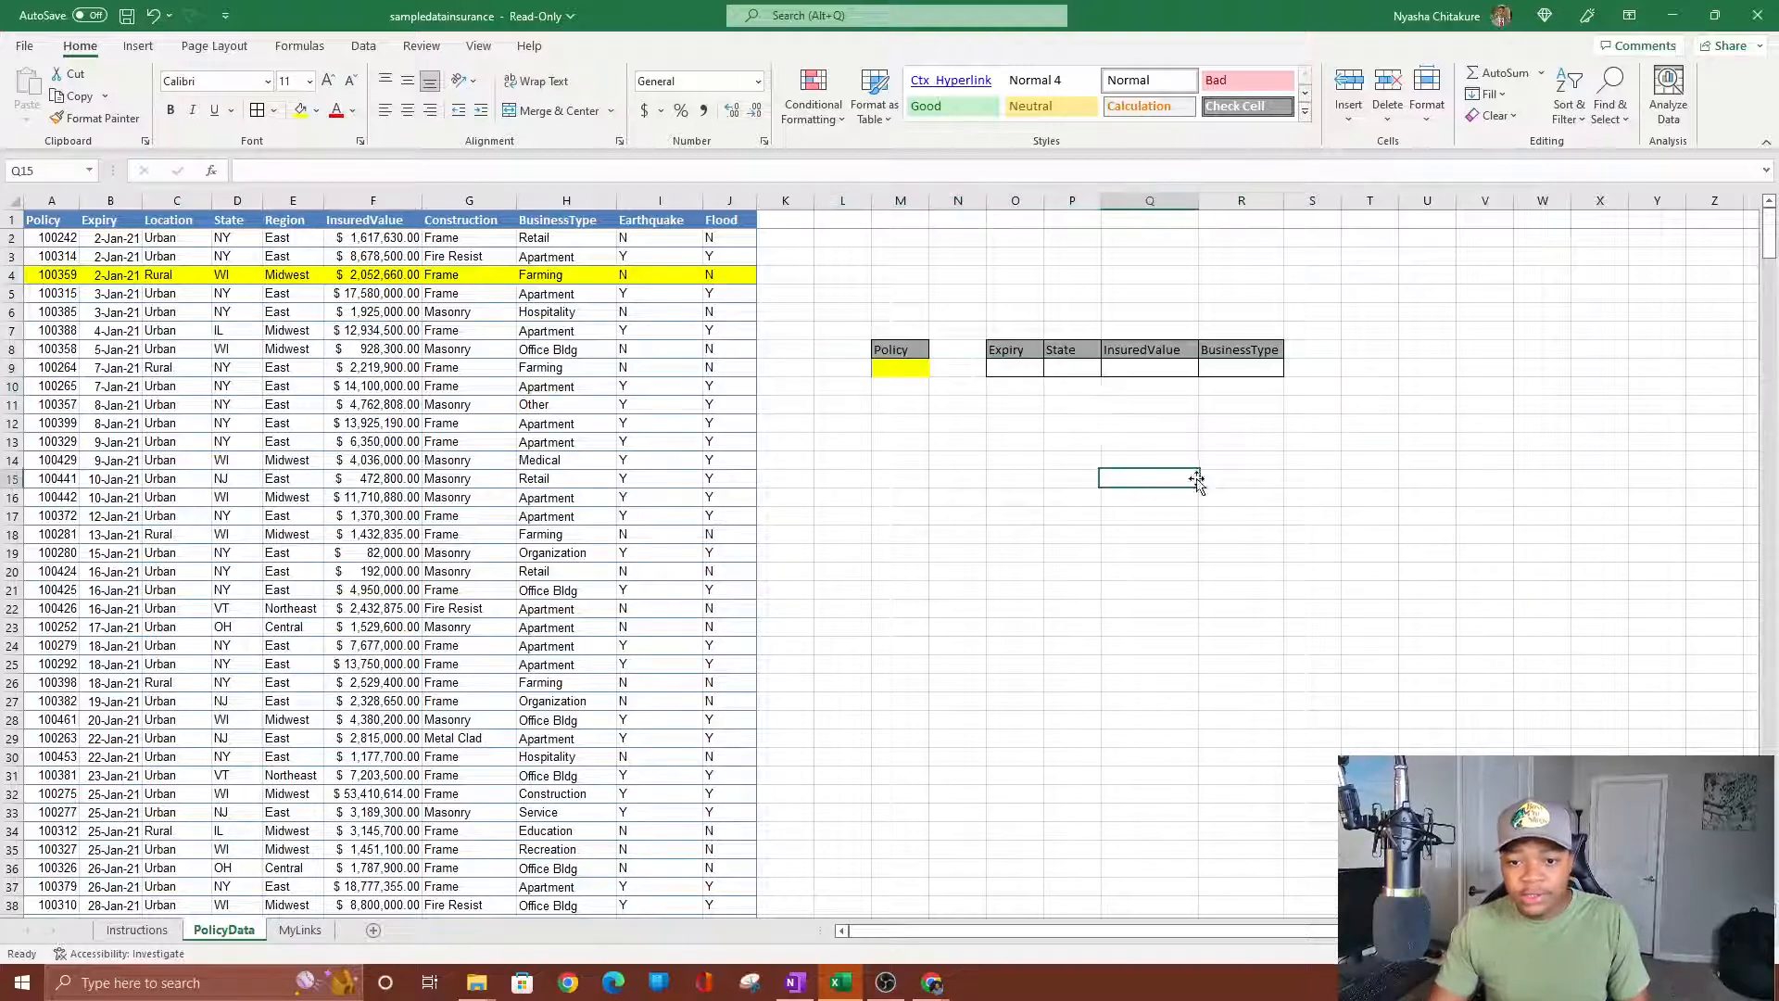
# Delete the Expiry-to-BusinessType header formulas from O8:R8.
pyautogui.click(906, 352)
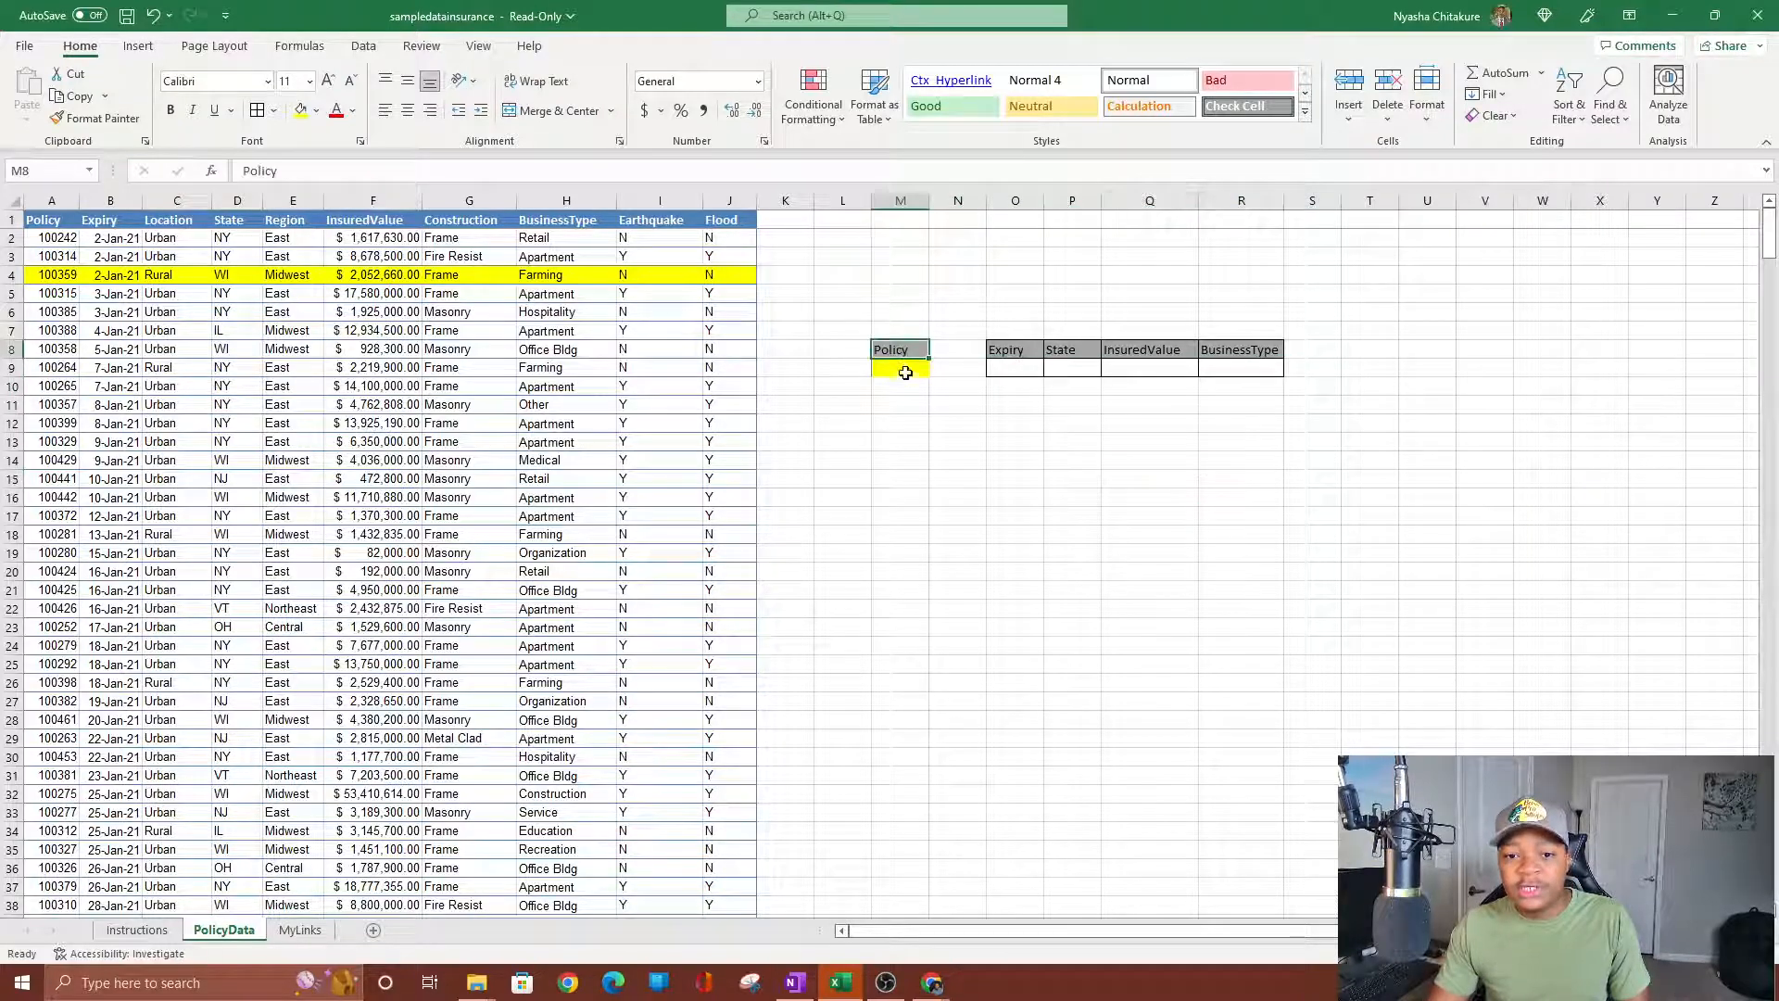
pyautogui.click(1015, 348)
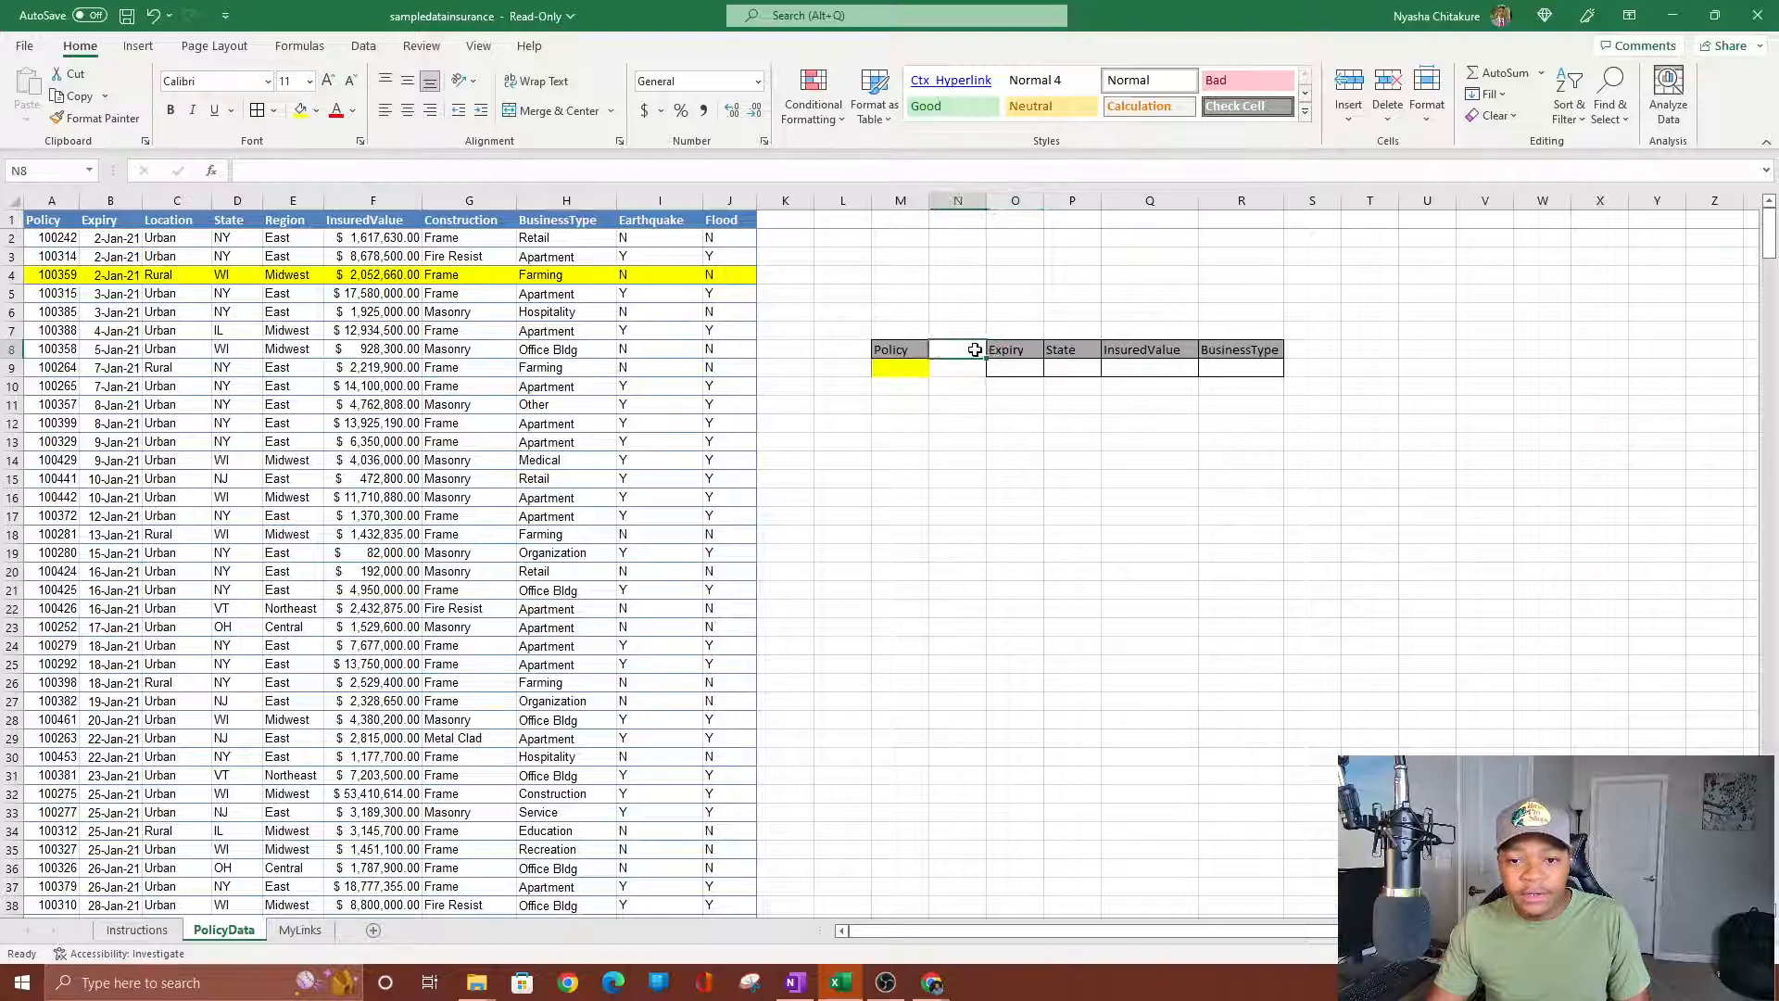
pyautogui.moveTo(1010, 350); pyautogui.dragTo(1256, 348)
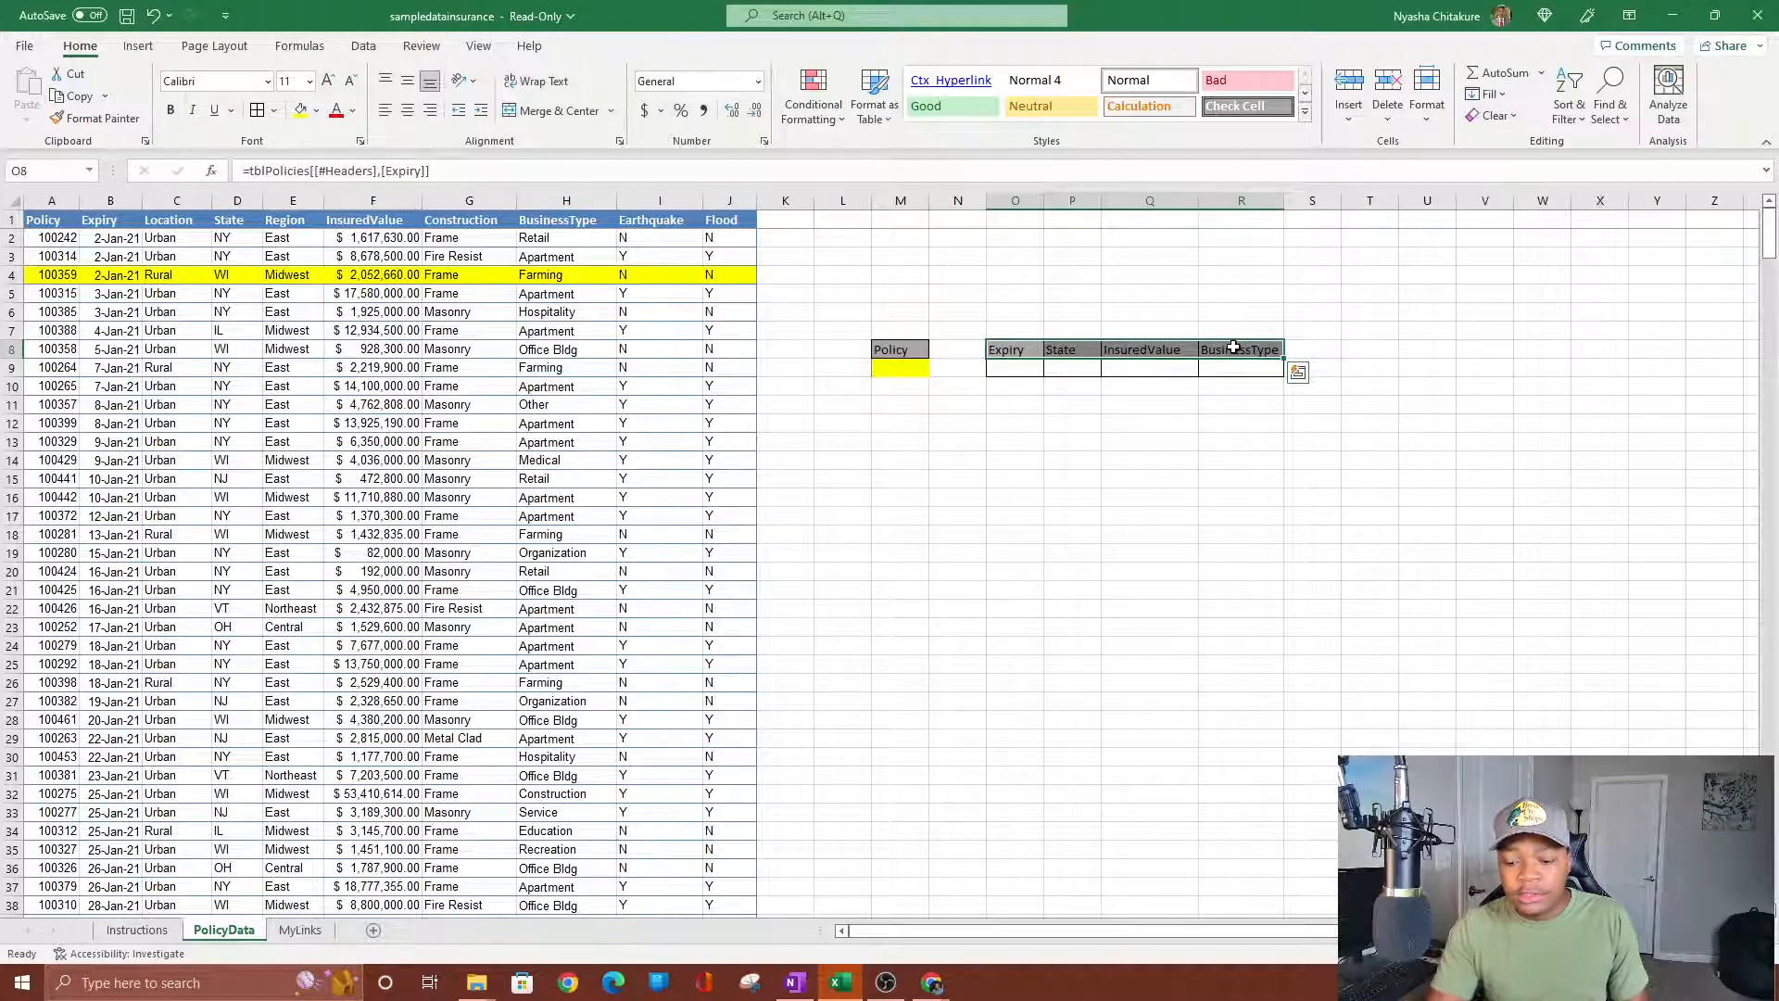
pyautogui.press('Delete')
# Link O8 and P8 to the table's Expiry and State headers (B1, D1).
pyautogui.click(896, 366)
pyautogui.click(995, 346)
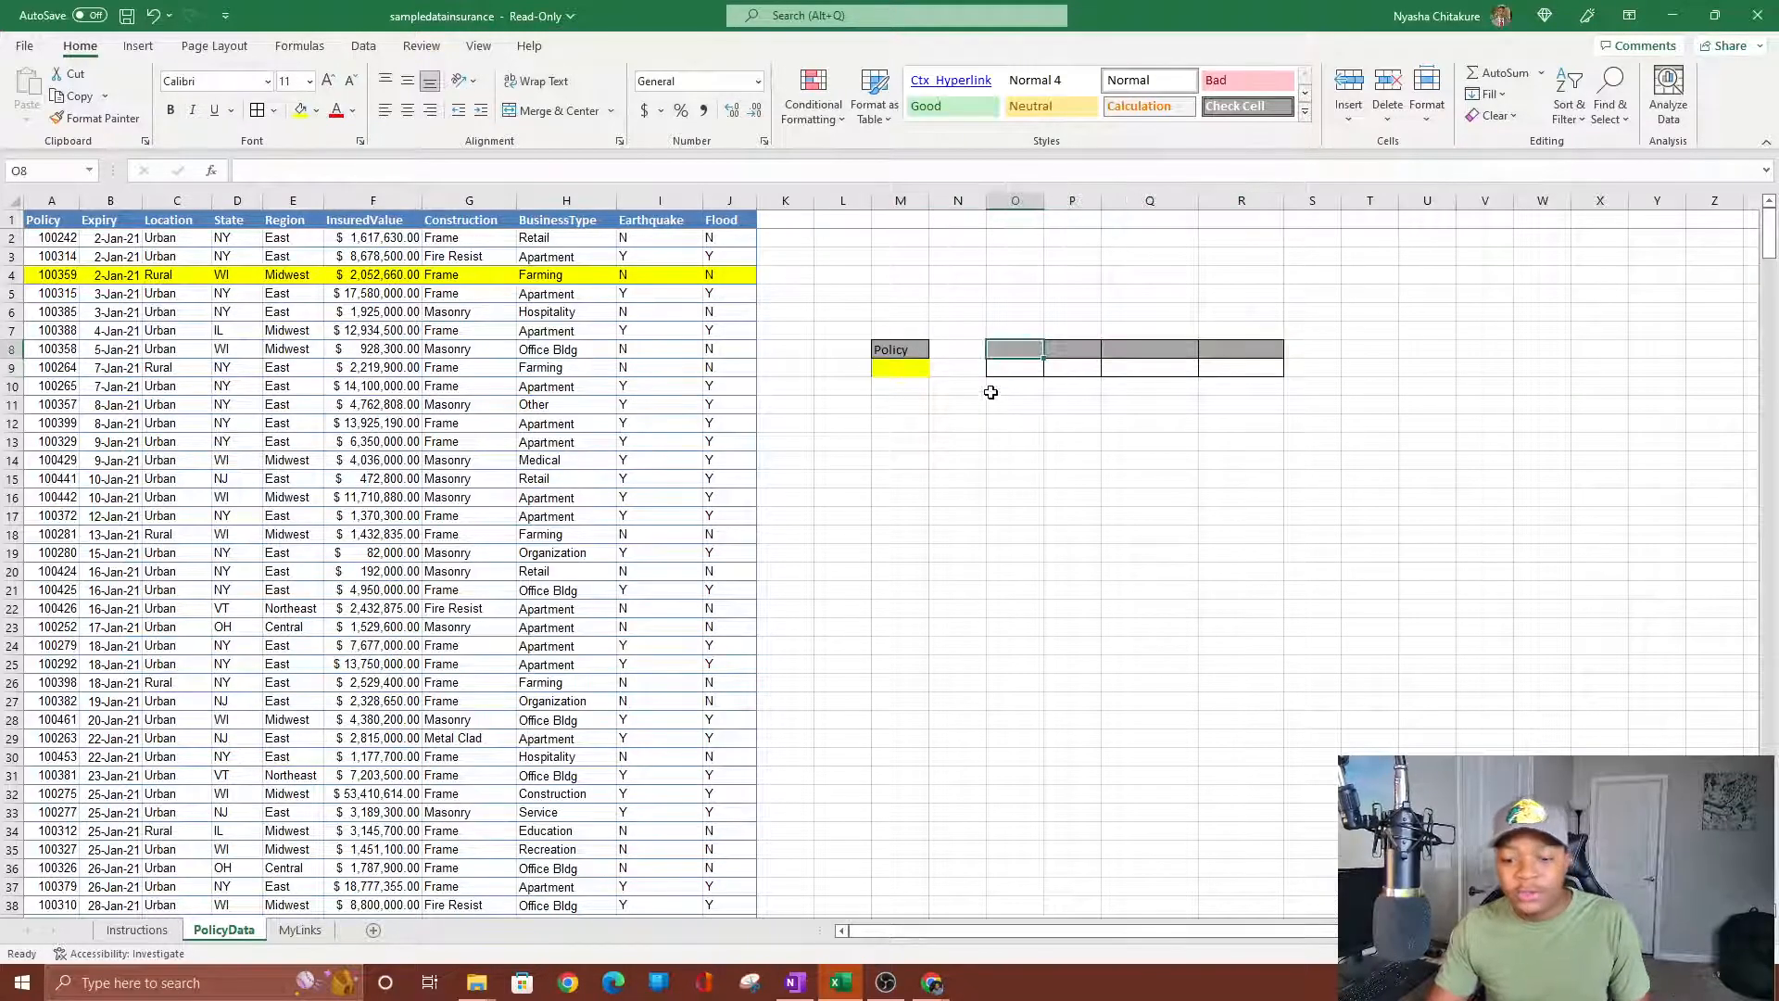
pyautogui.write('=')
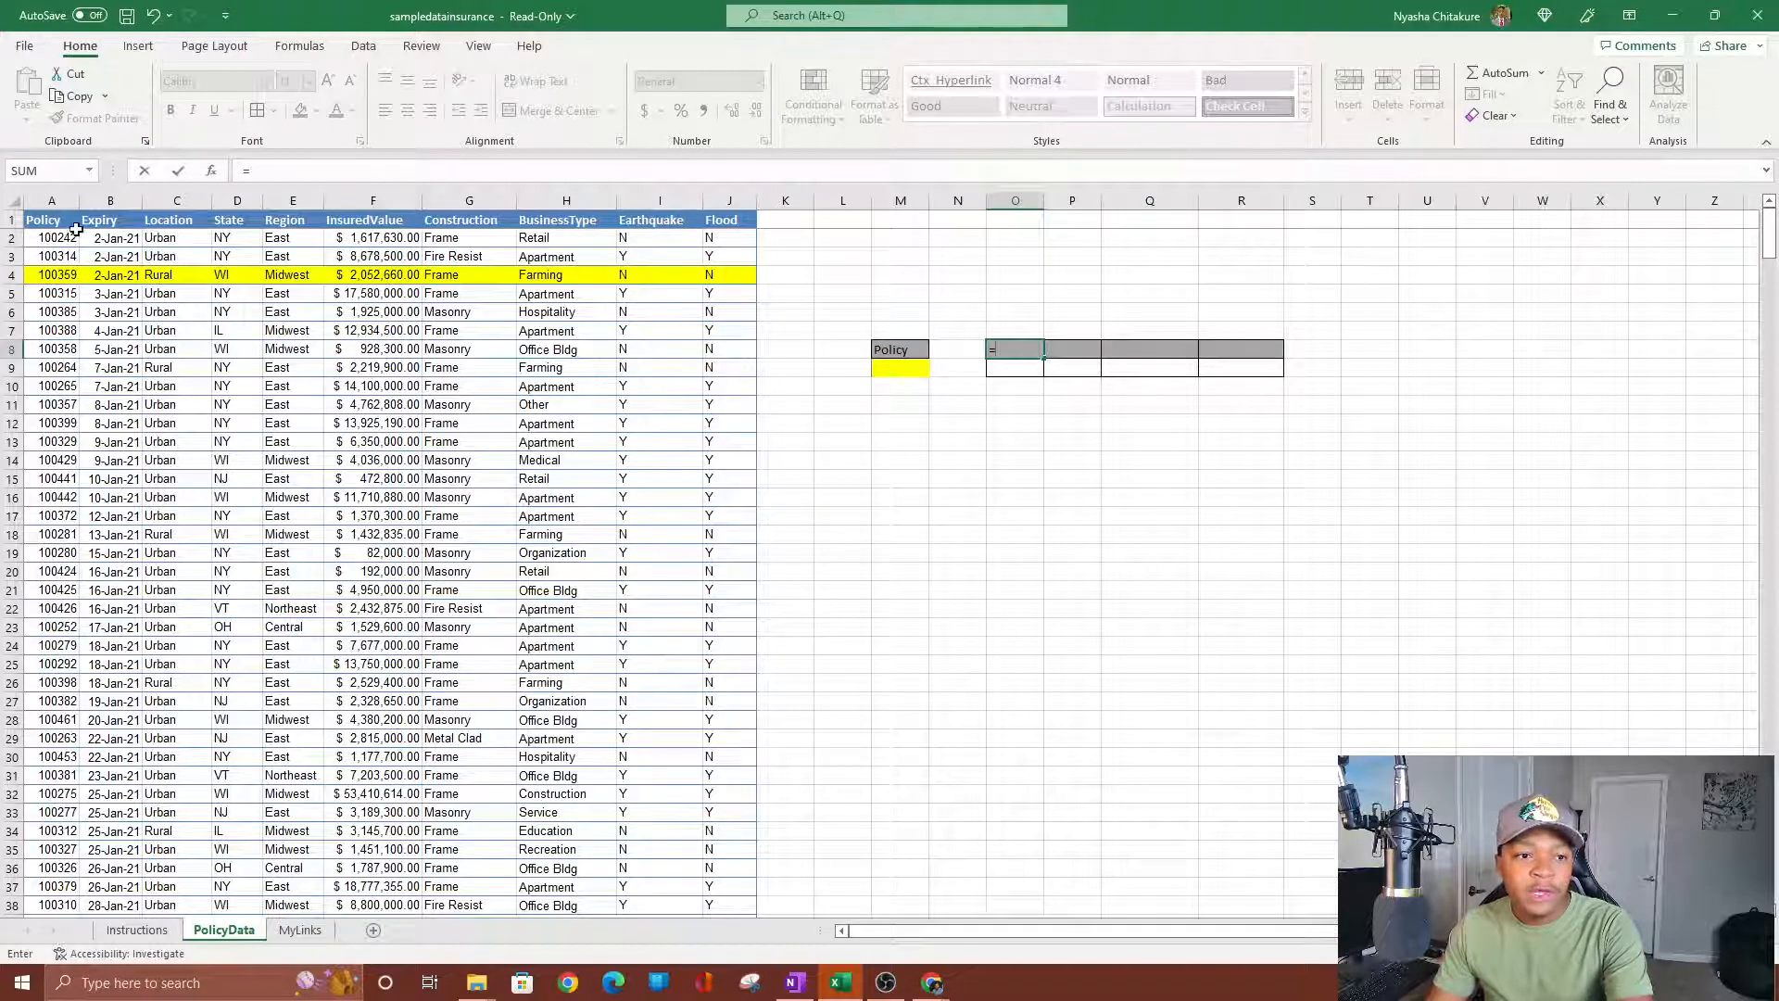
pyautogui.click(110, 220)
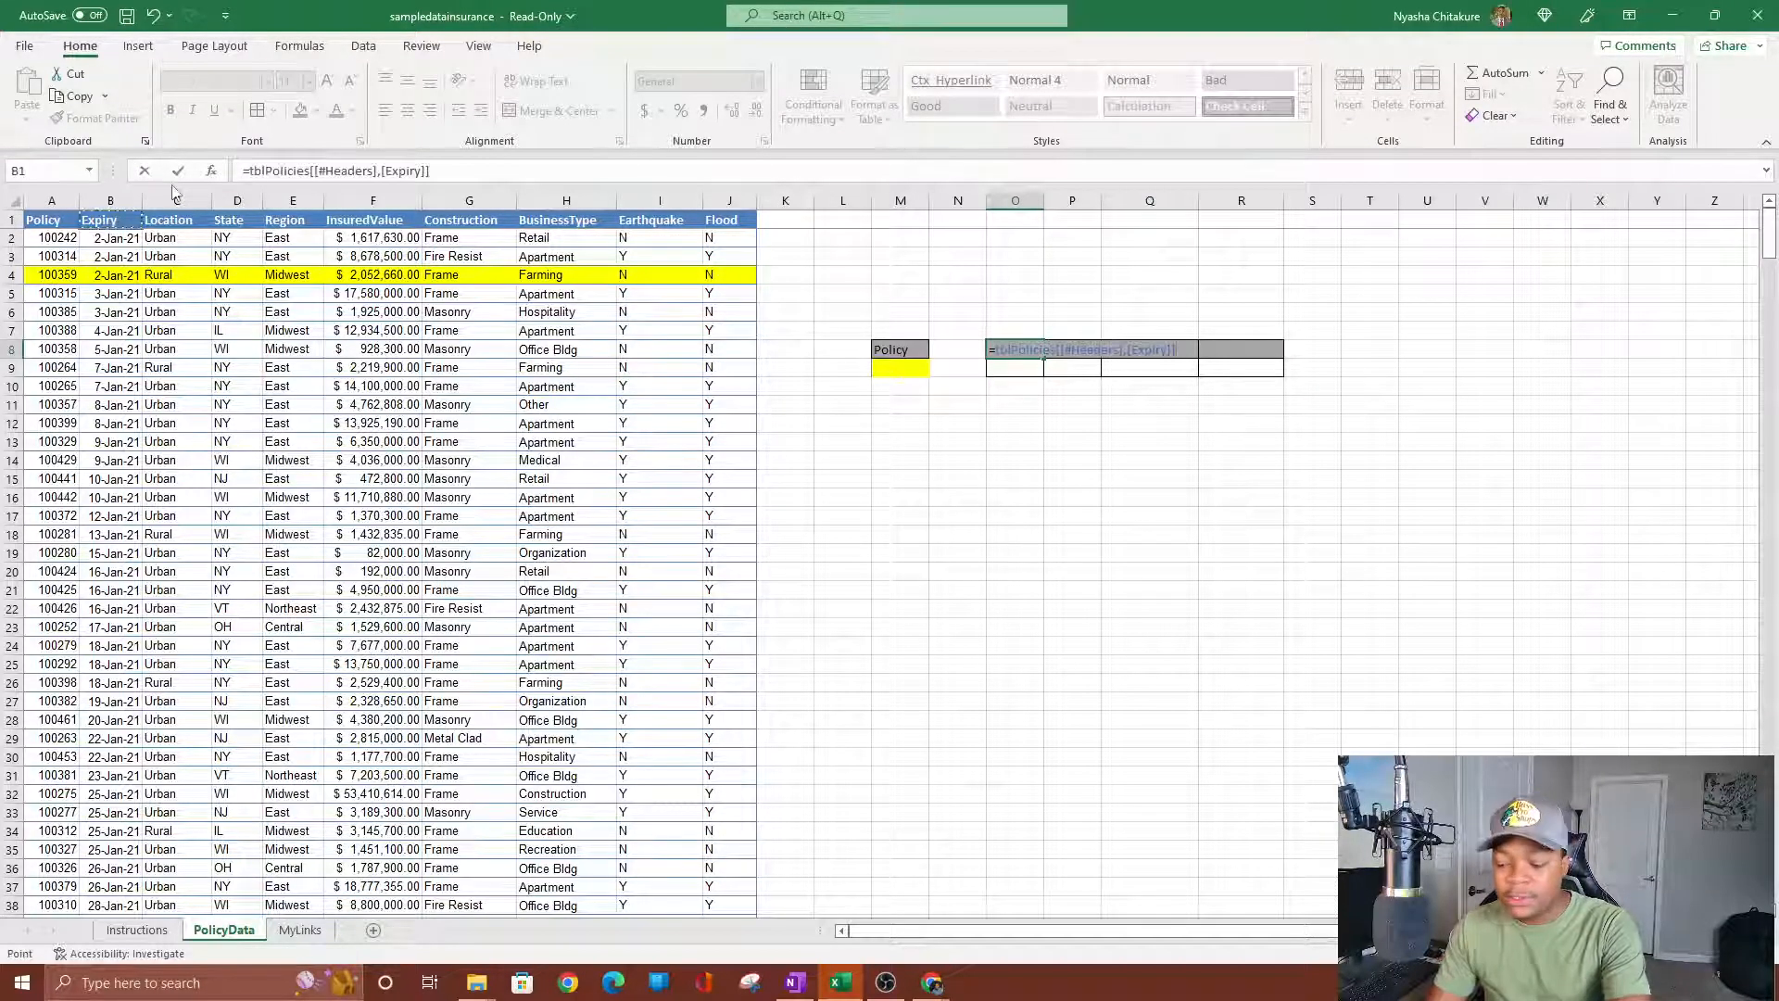
pyautogui.press('Return')
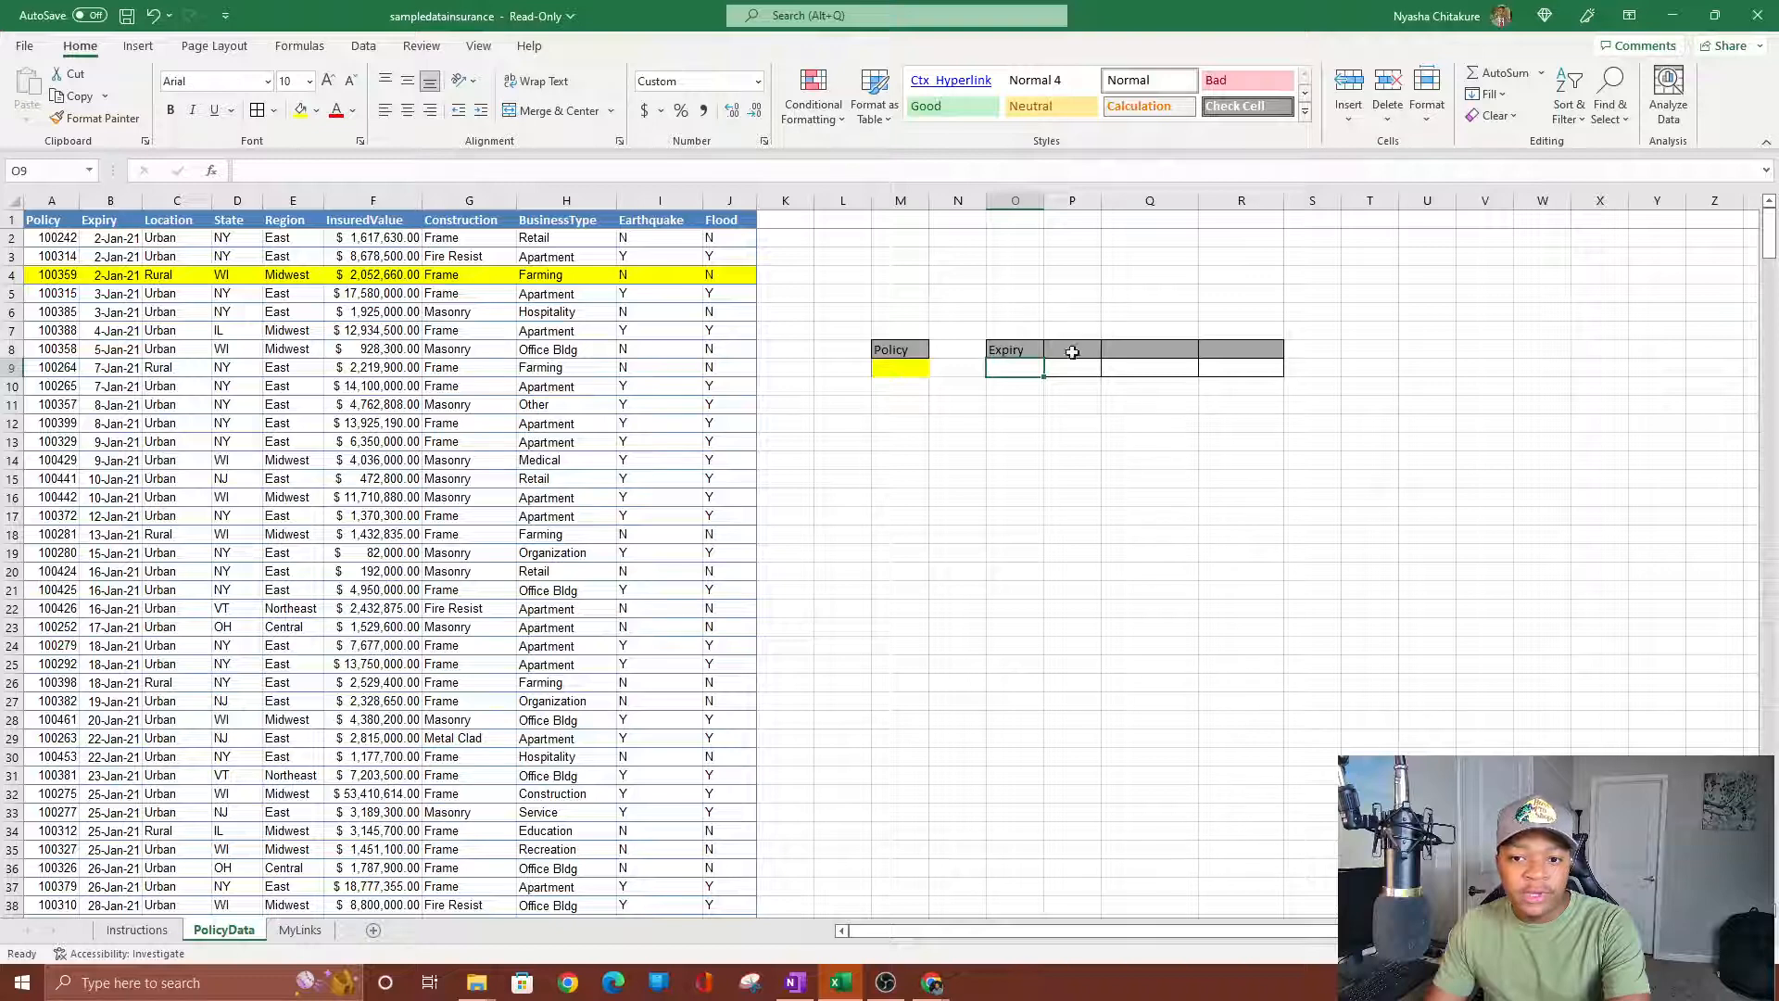
pyautogui.click(1072, 352)
pyautogui.write('=')
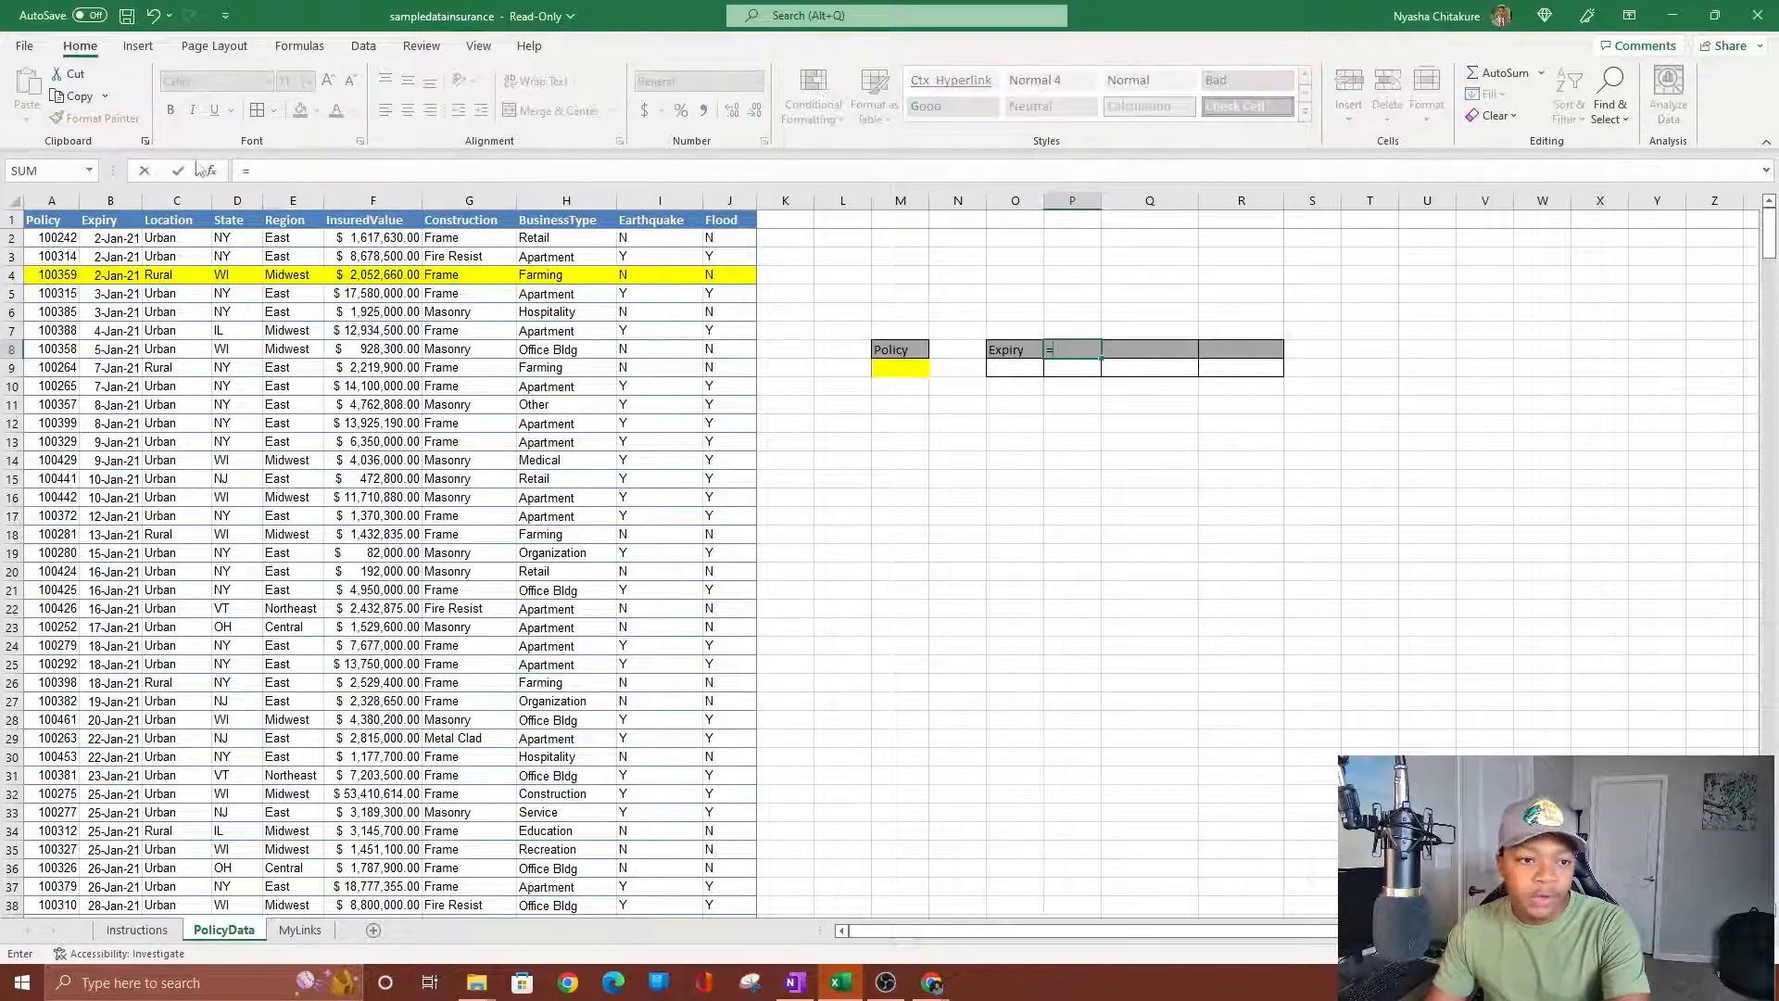
pyautogui.click(232, 221)
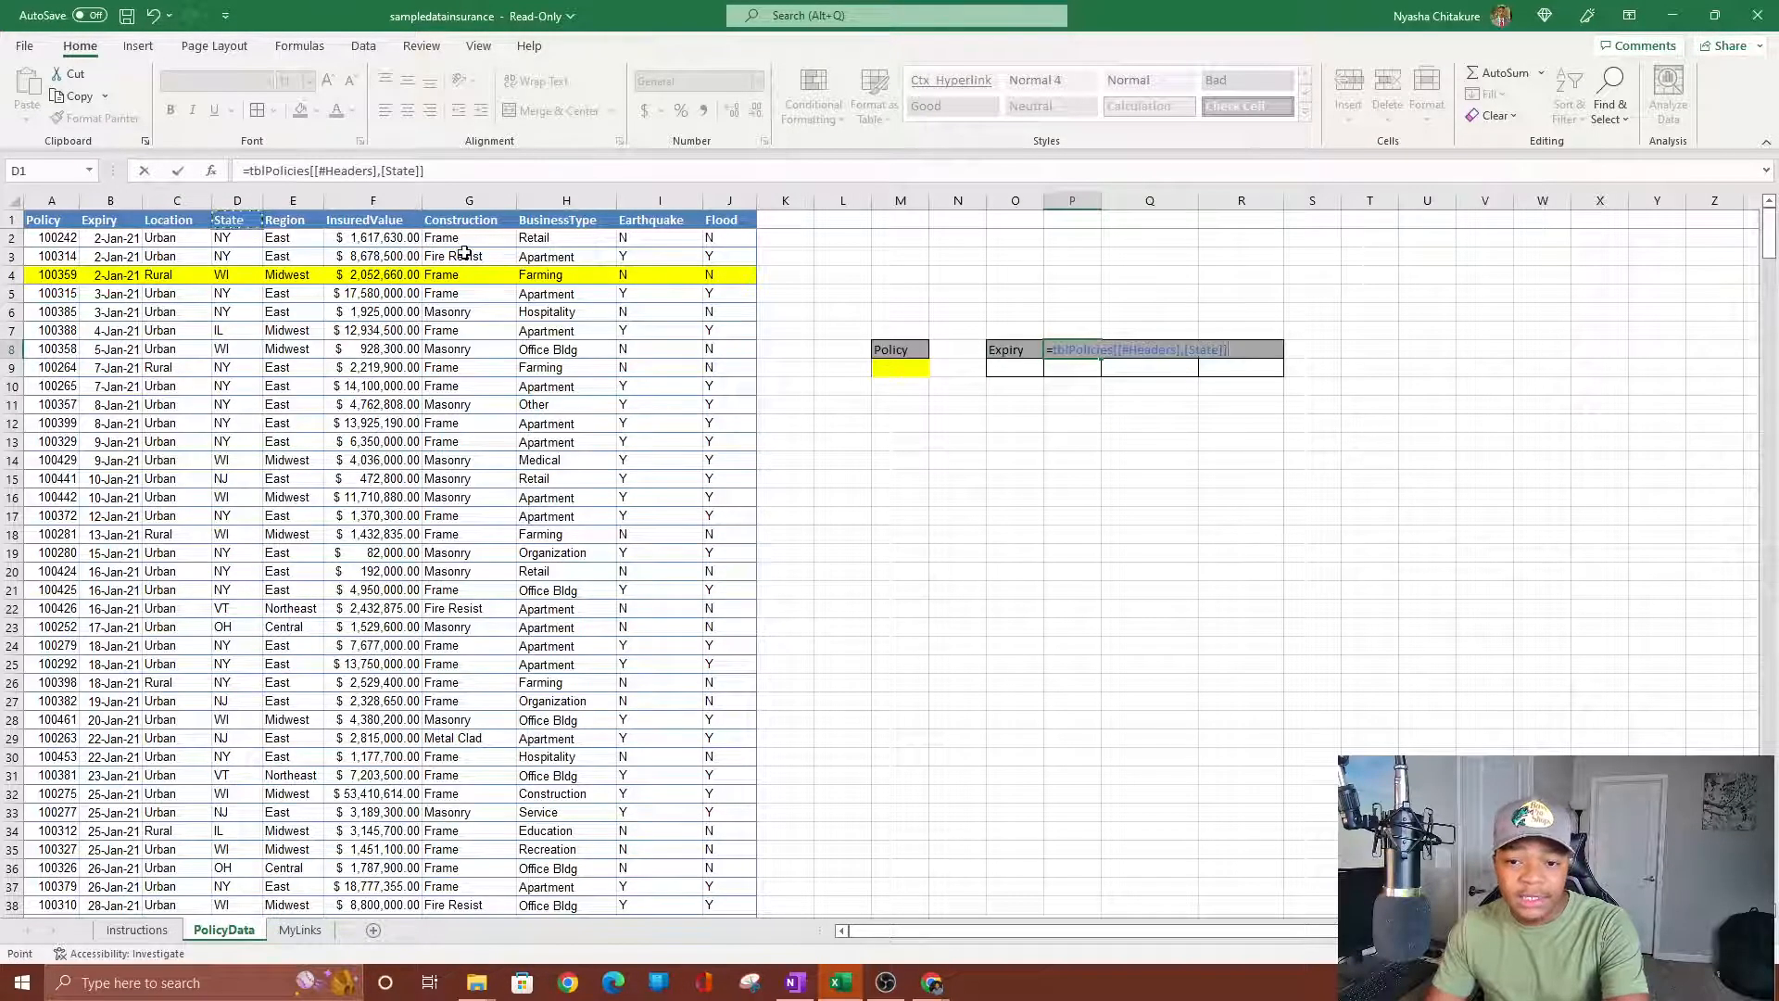
pyautogui.press('Return')
# Link Q8 and R8 to the table's InsuredValue and BusinessType headers (F1, H1).
pyautogui.click(1123, 349)
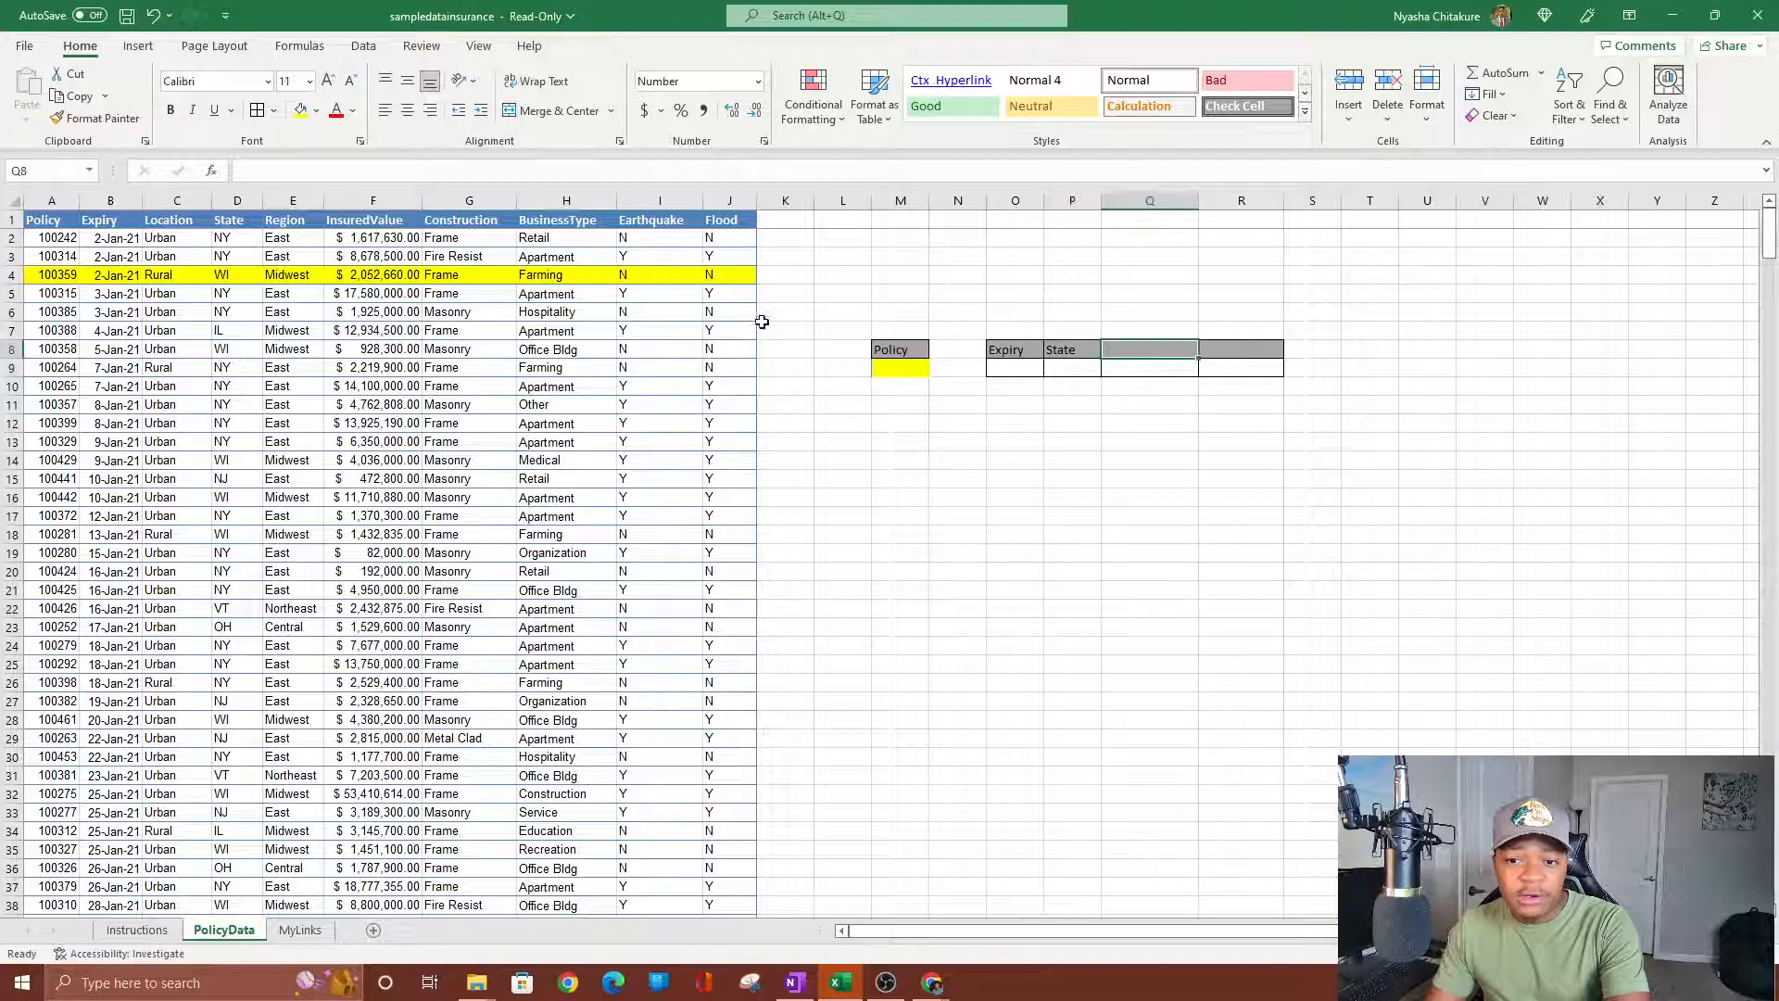
pyautogui.write('=')
pyautogui.click(362, 222)
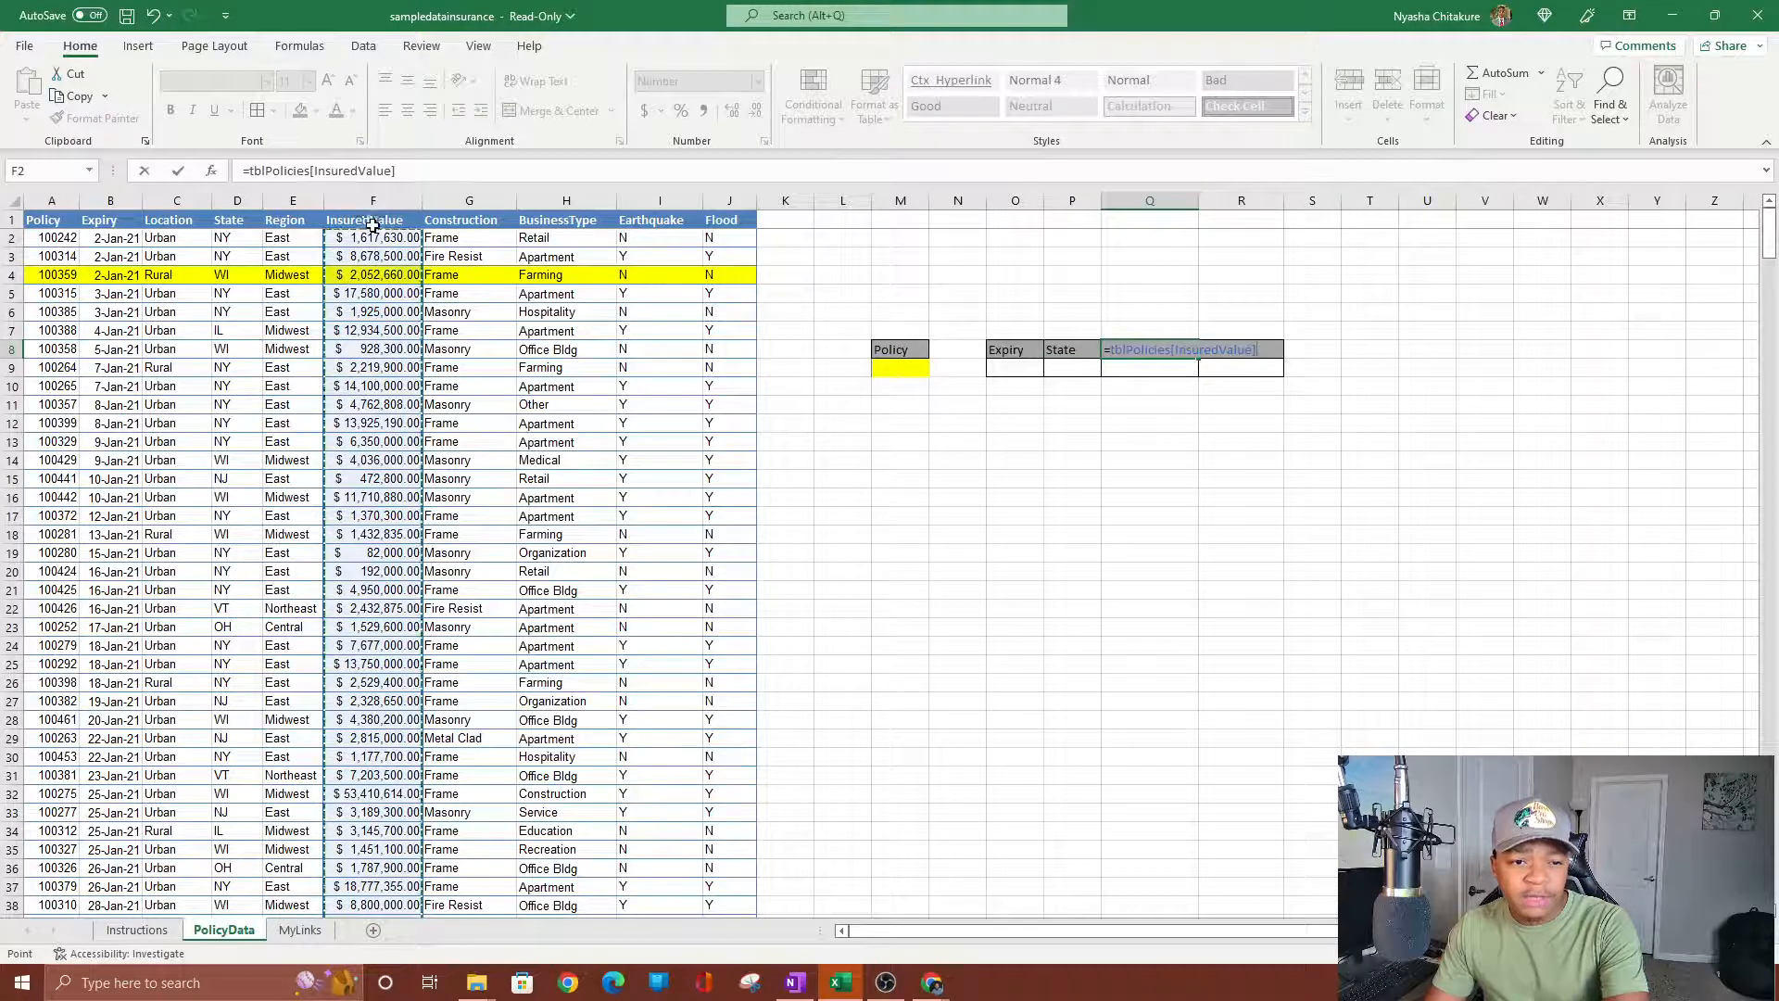
pyautogui.click(380, 222)
pyautogui.press('Return')
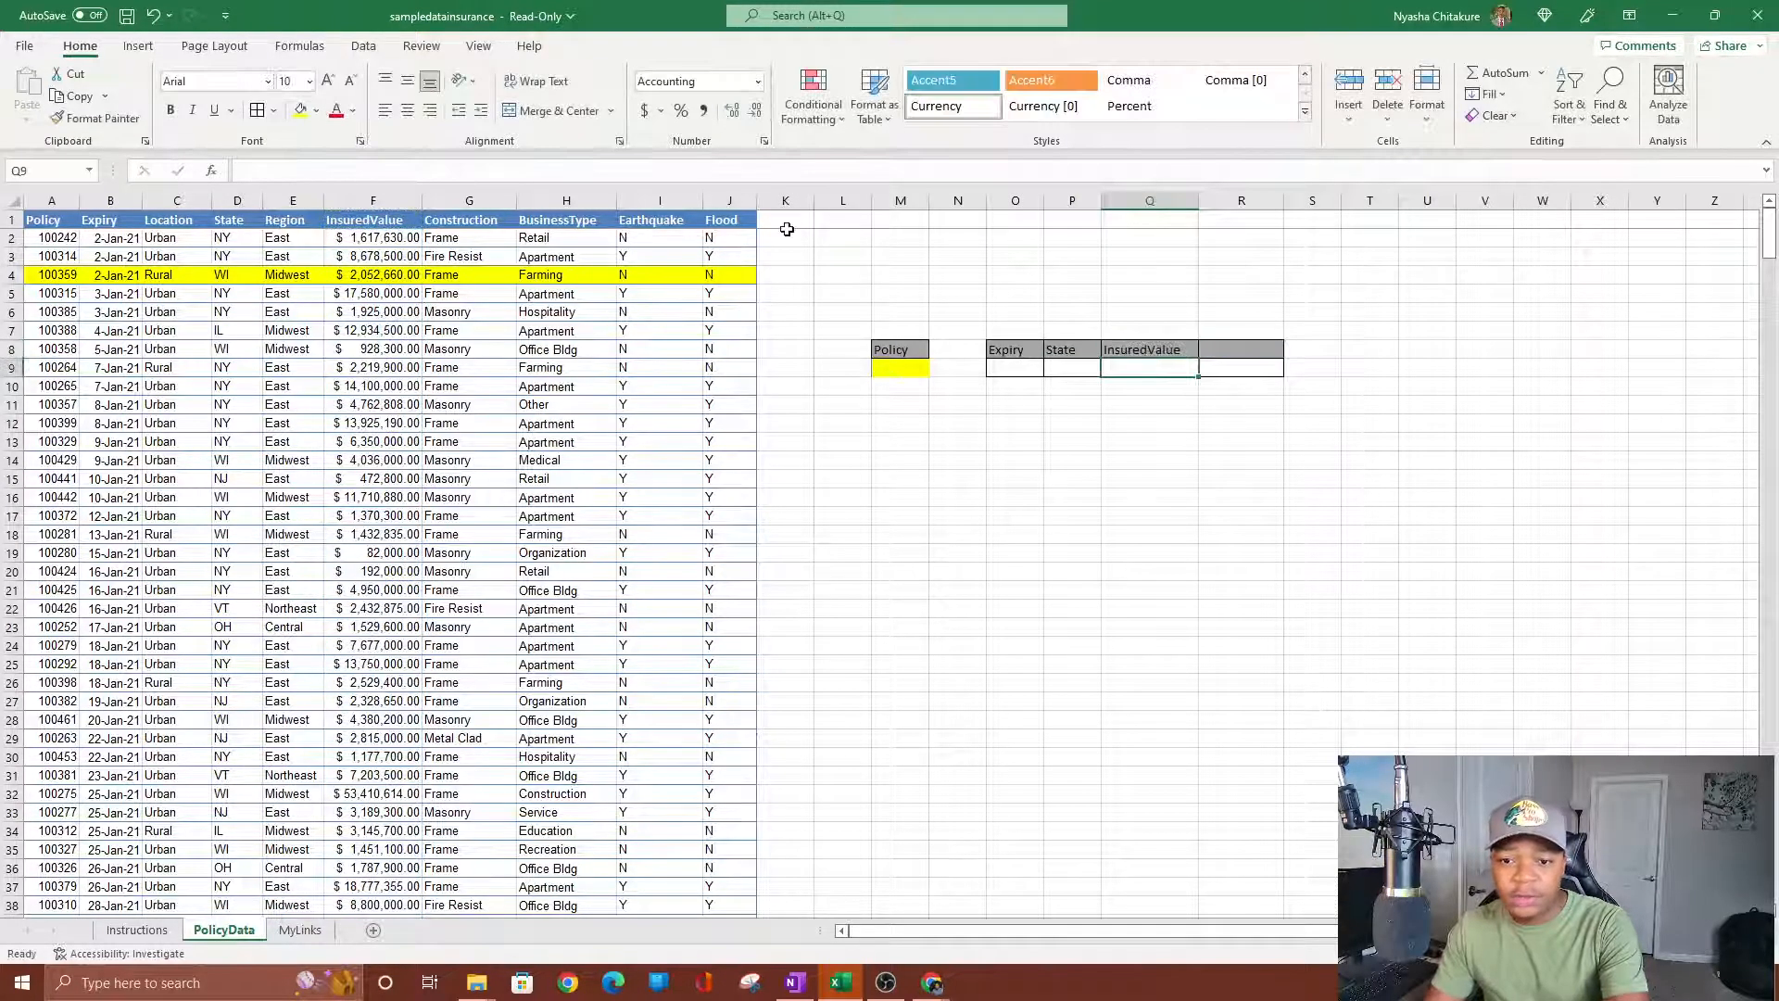
pyautogui.click(1222, 344)
pyautogui.write('=')
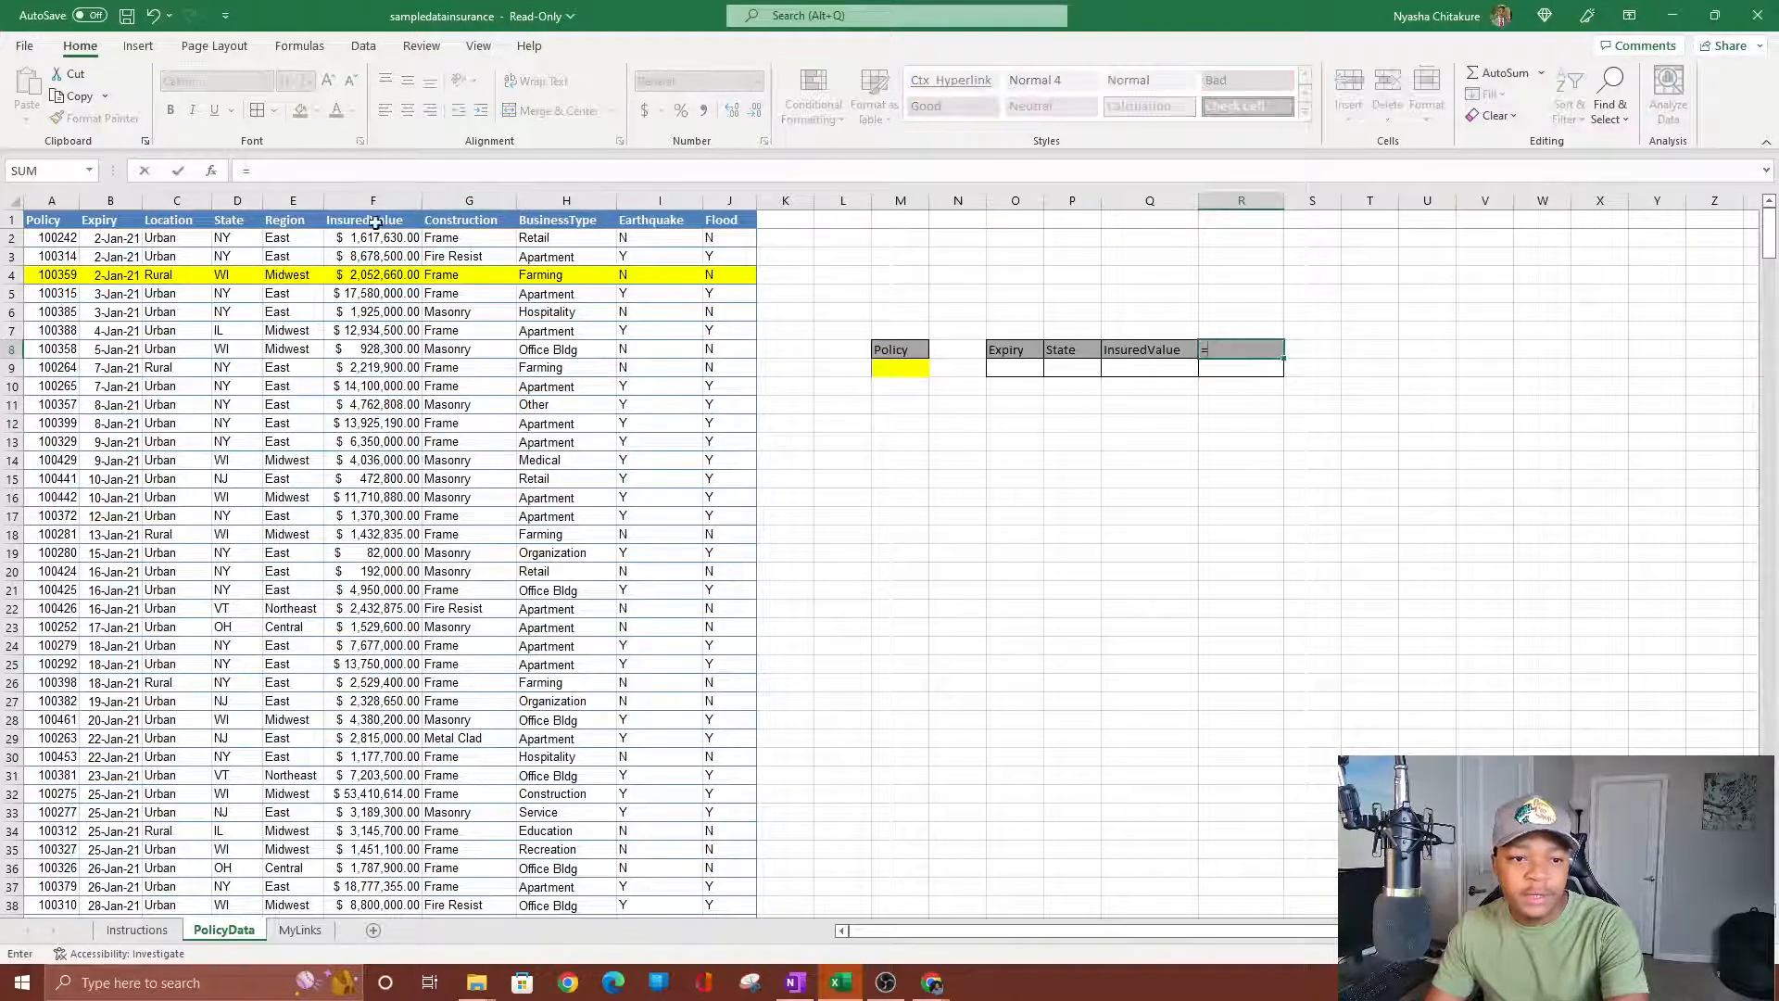
pyautogui.click(583, 223)
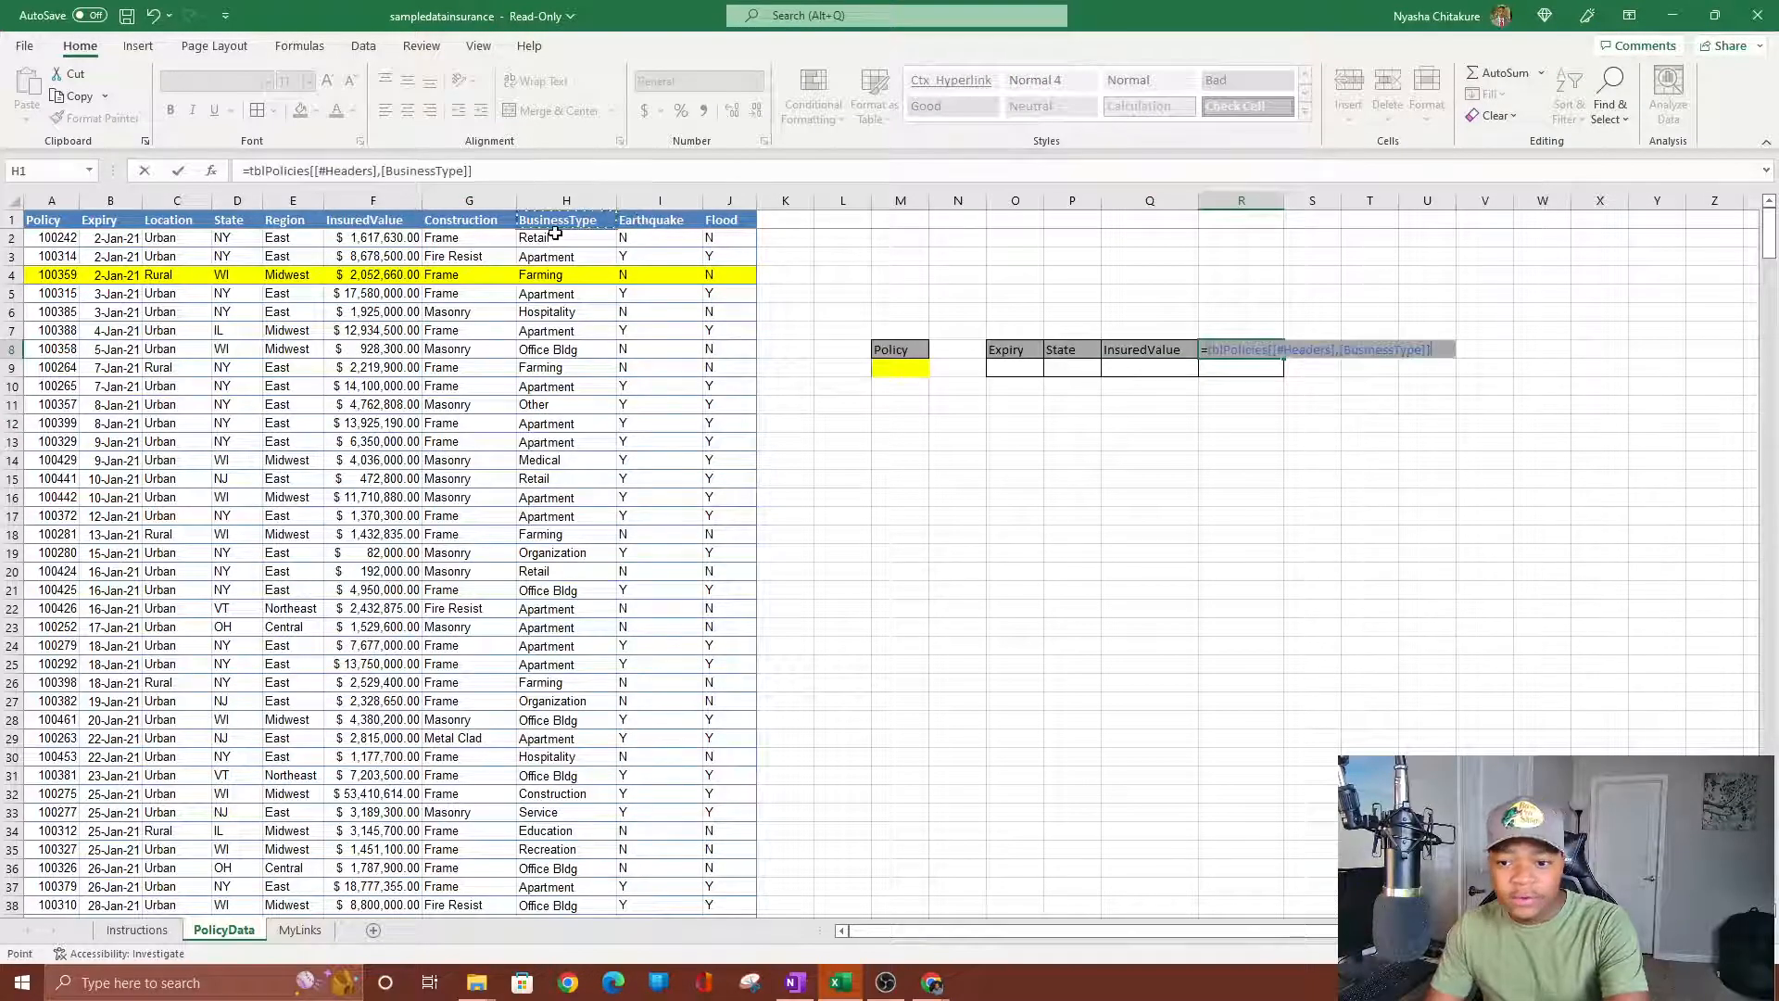
pyautogui.press('Return')
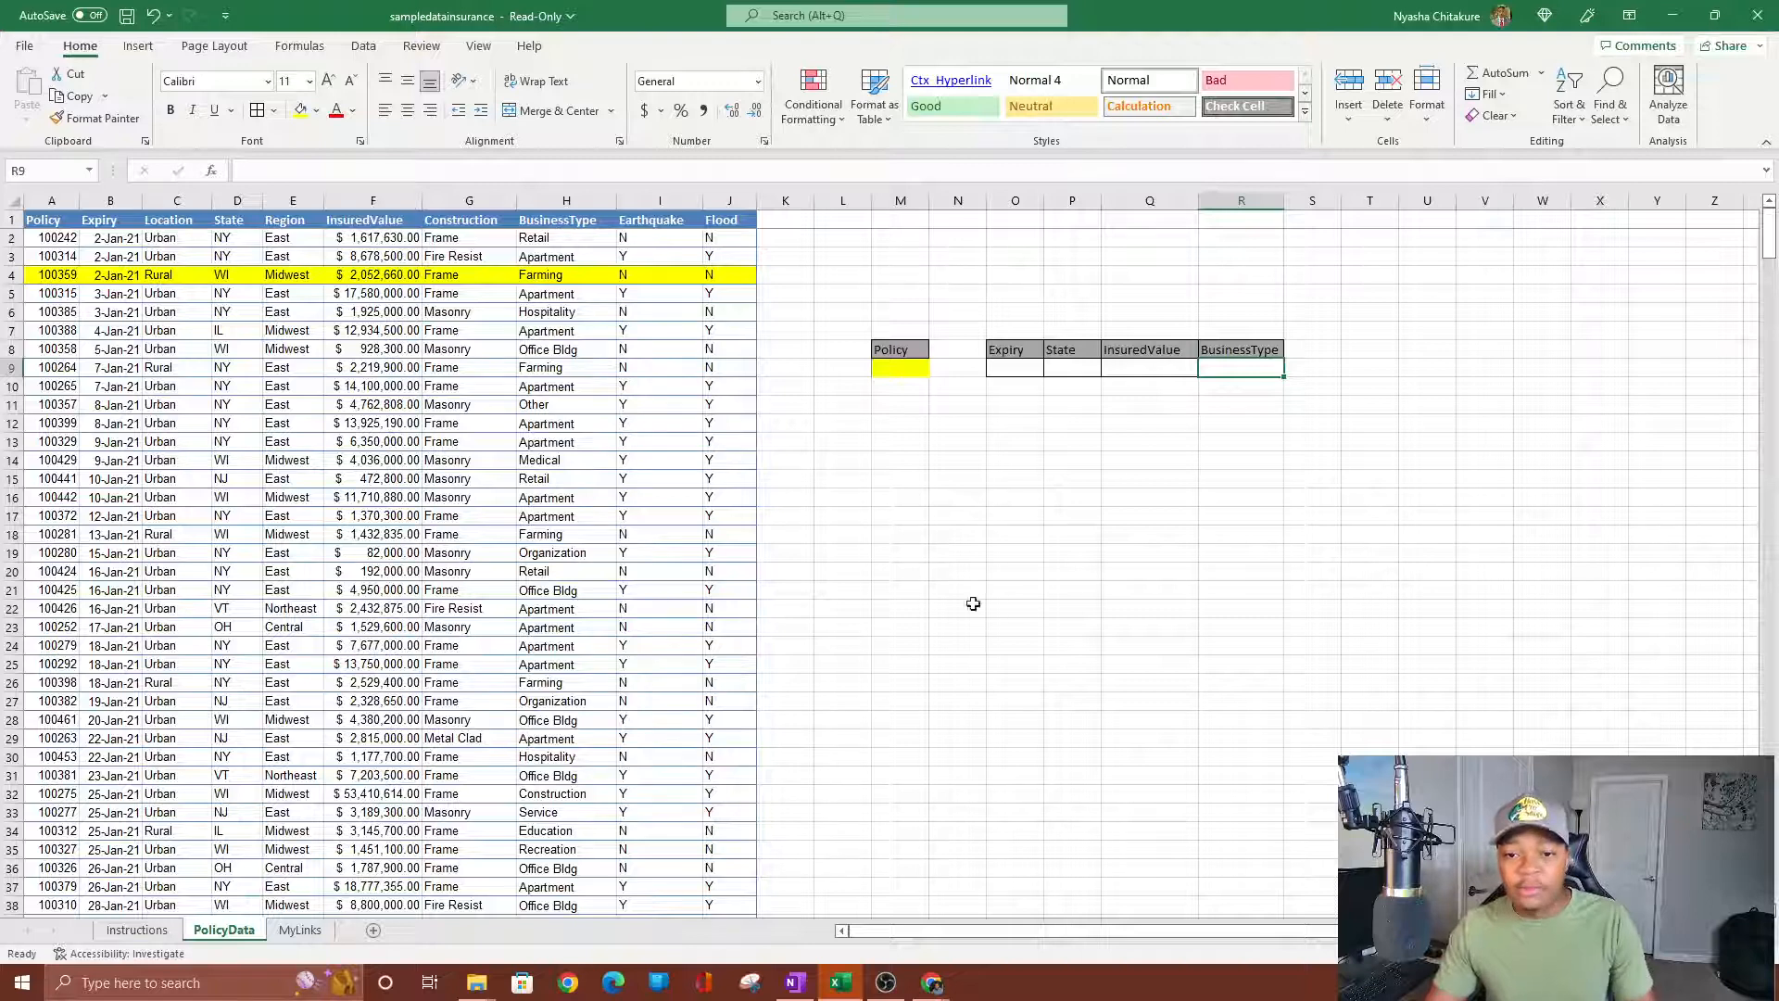
pyautogui.click(1065, 589)
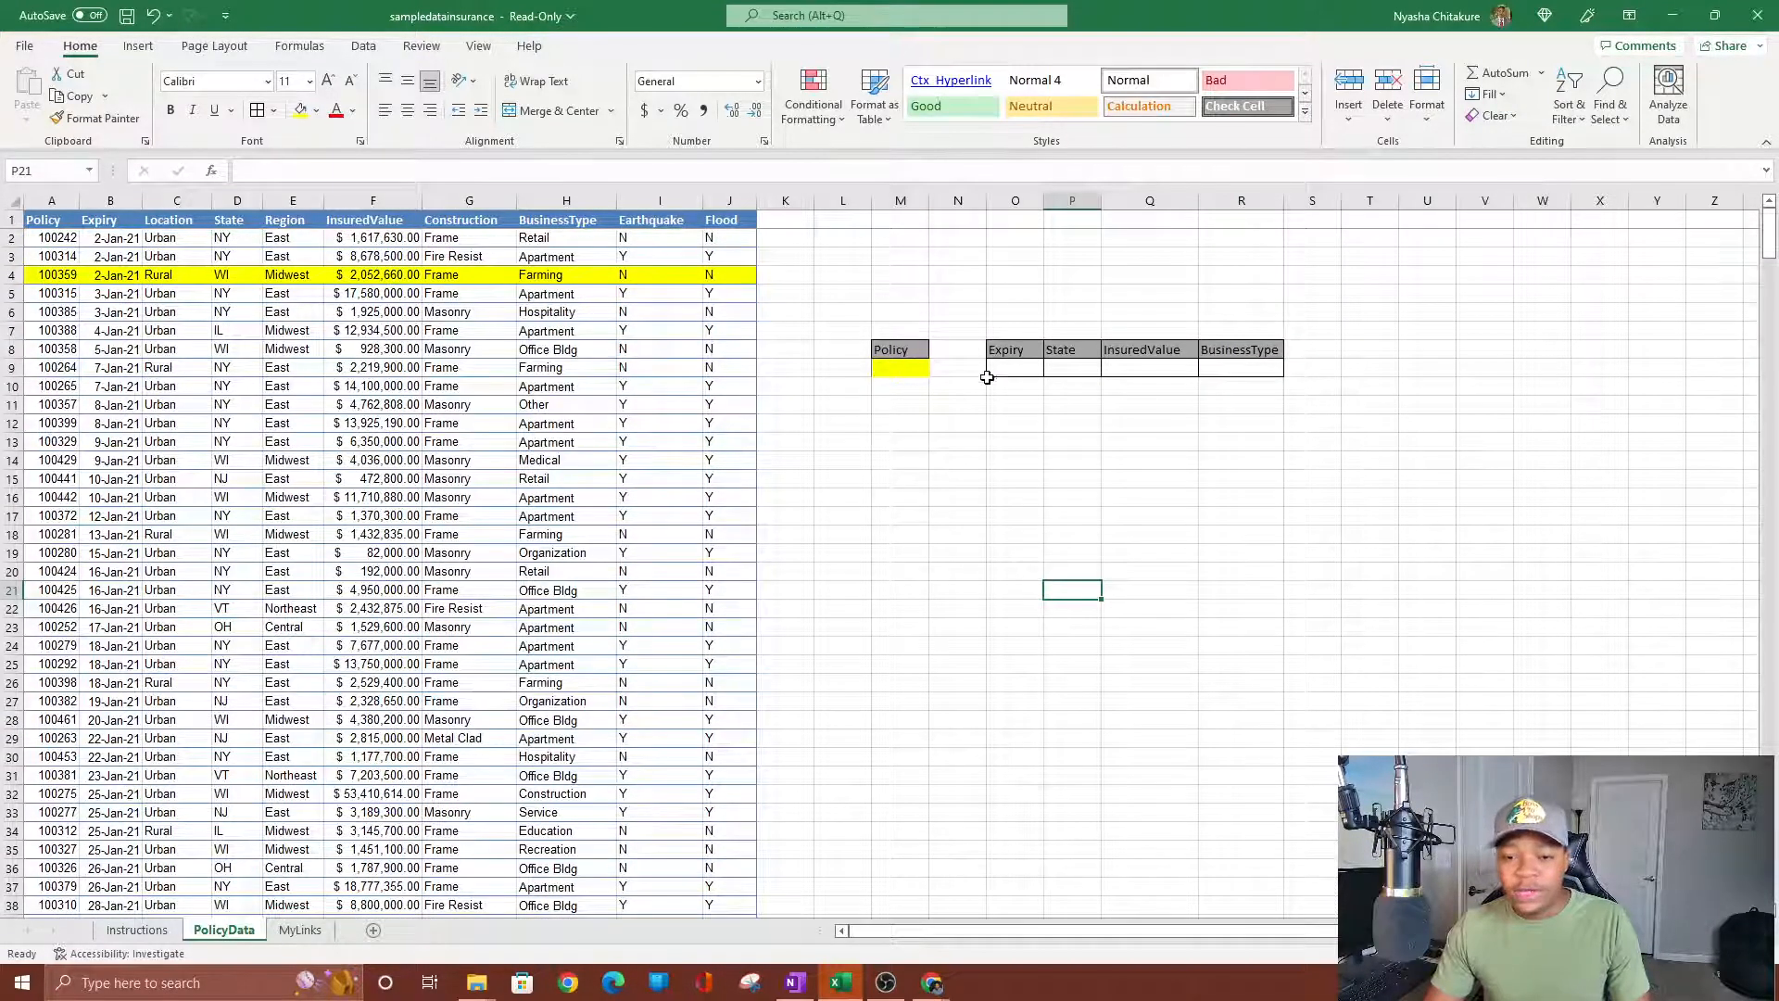
# Enter =VLOOKUP( in O9 via =vl and Tab, using M9 as the lookup value.
pyautogui.click(1013, 369)
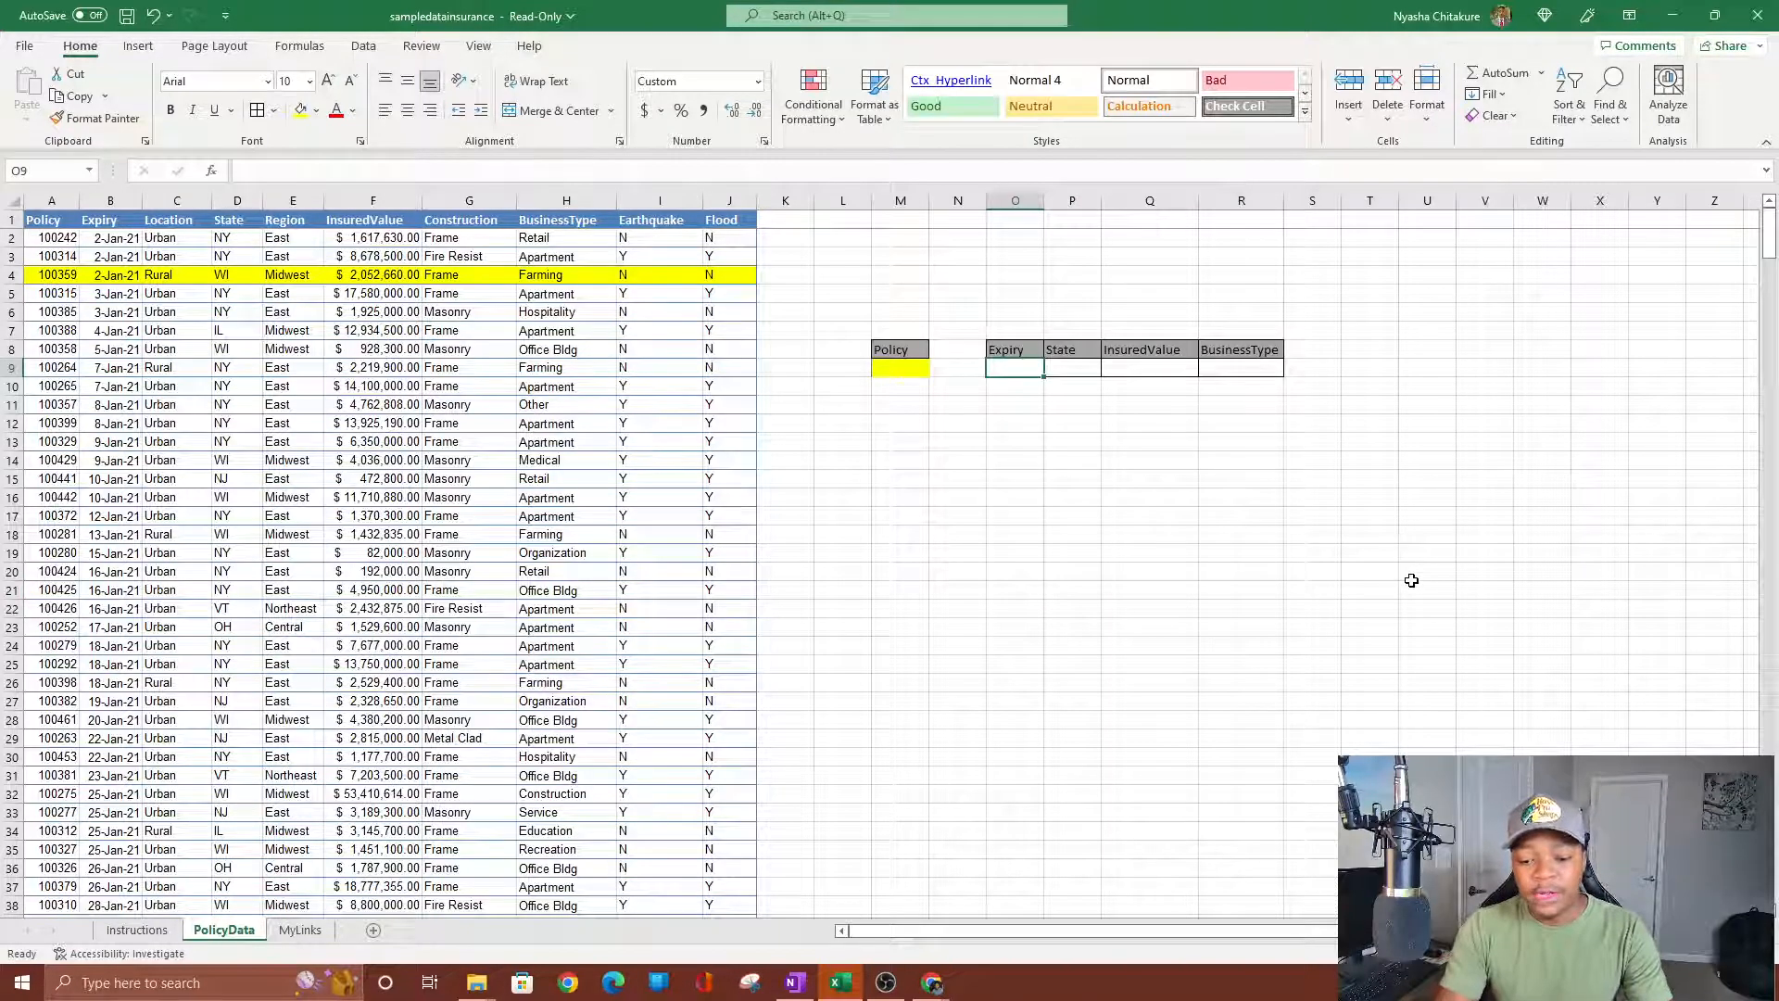
pyautogui.write('=vl')
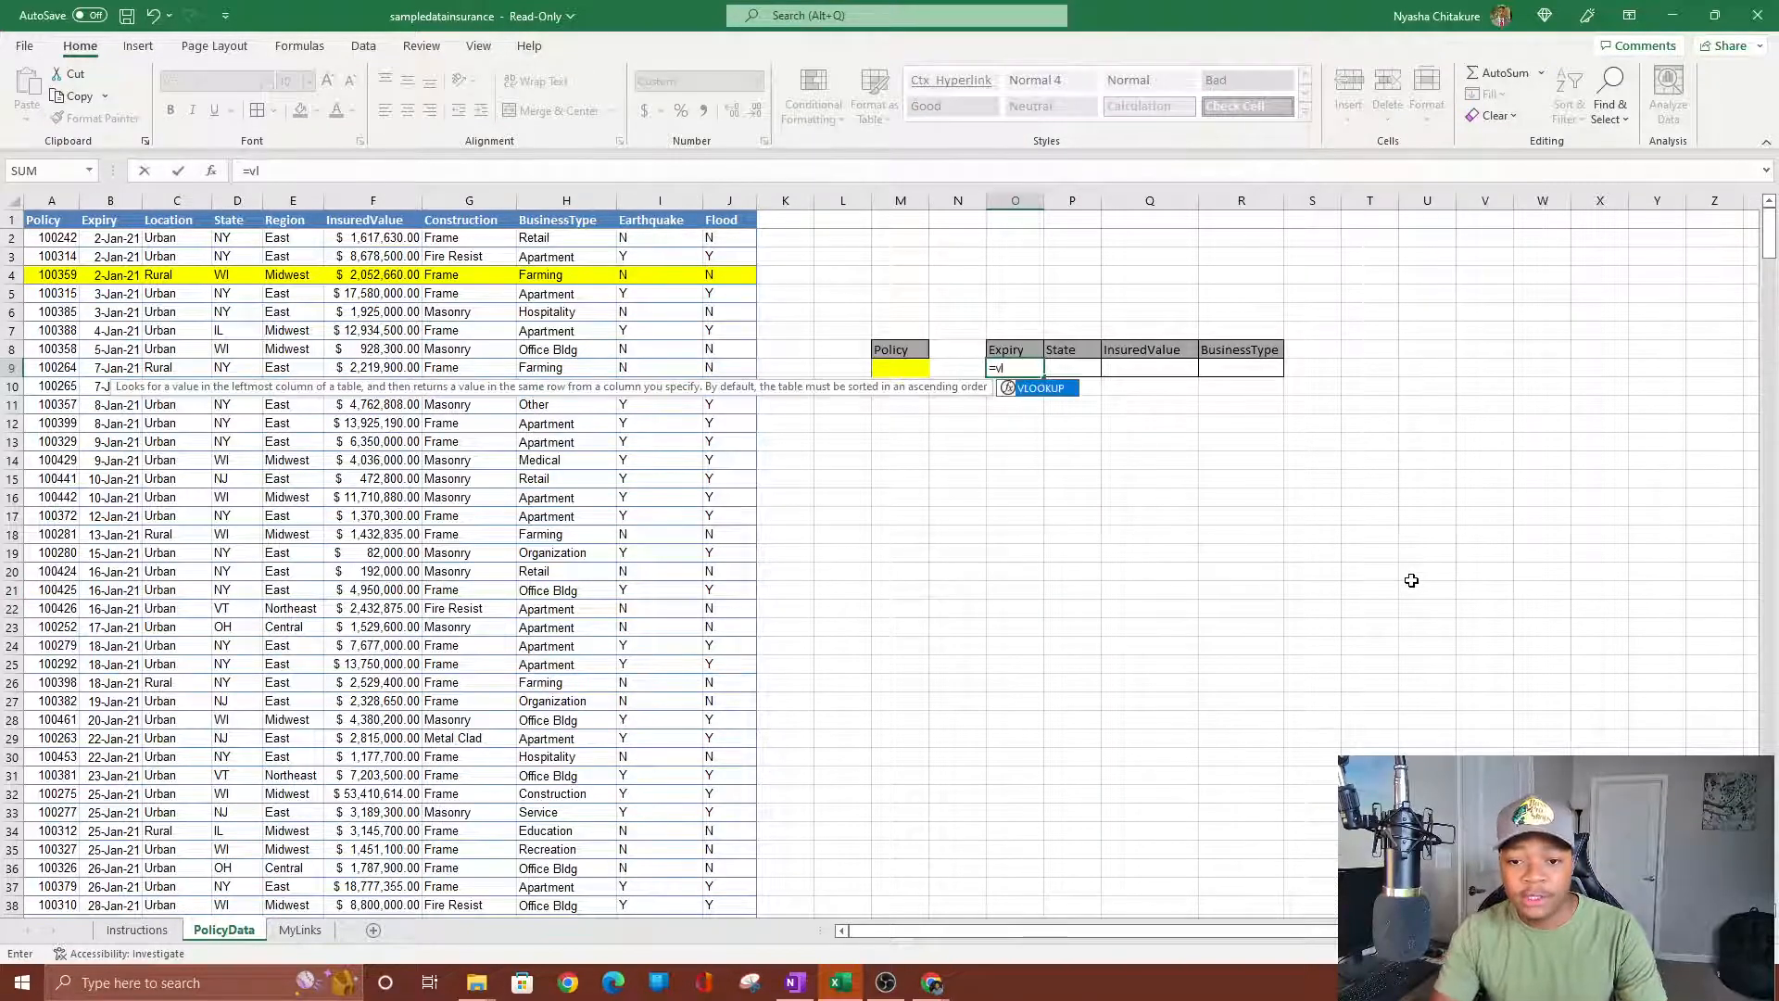
pyautogui.press('Tab')
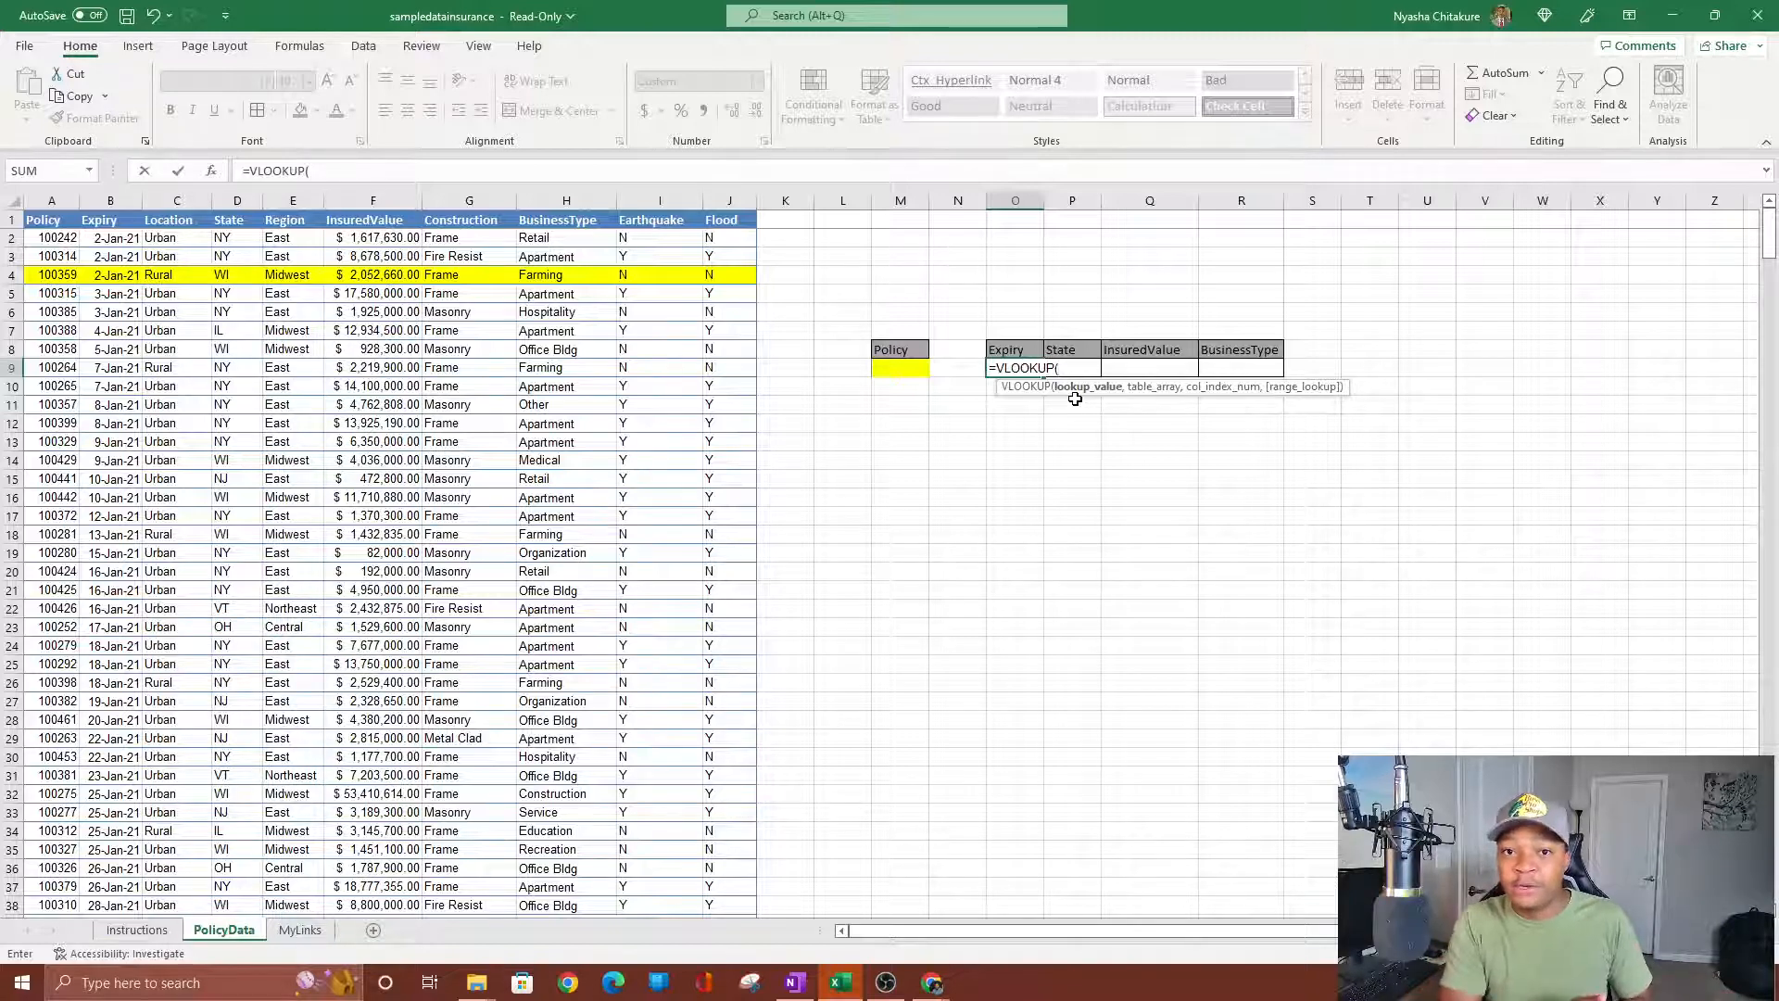
pyautogui.click(900, 371)
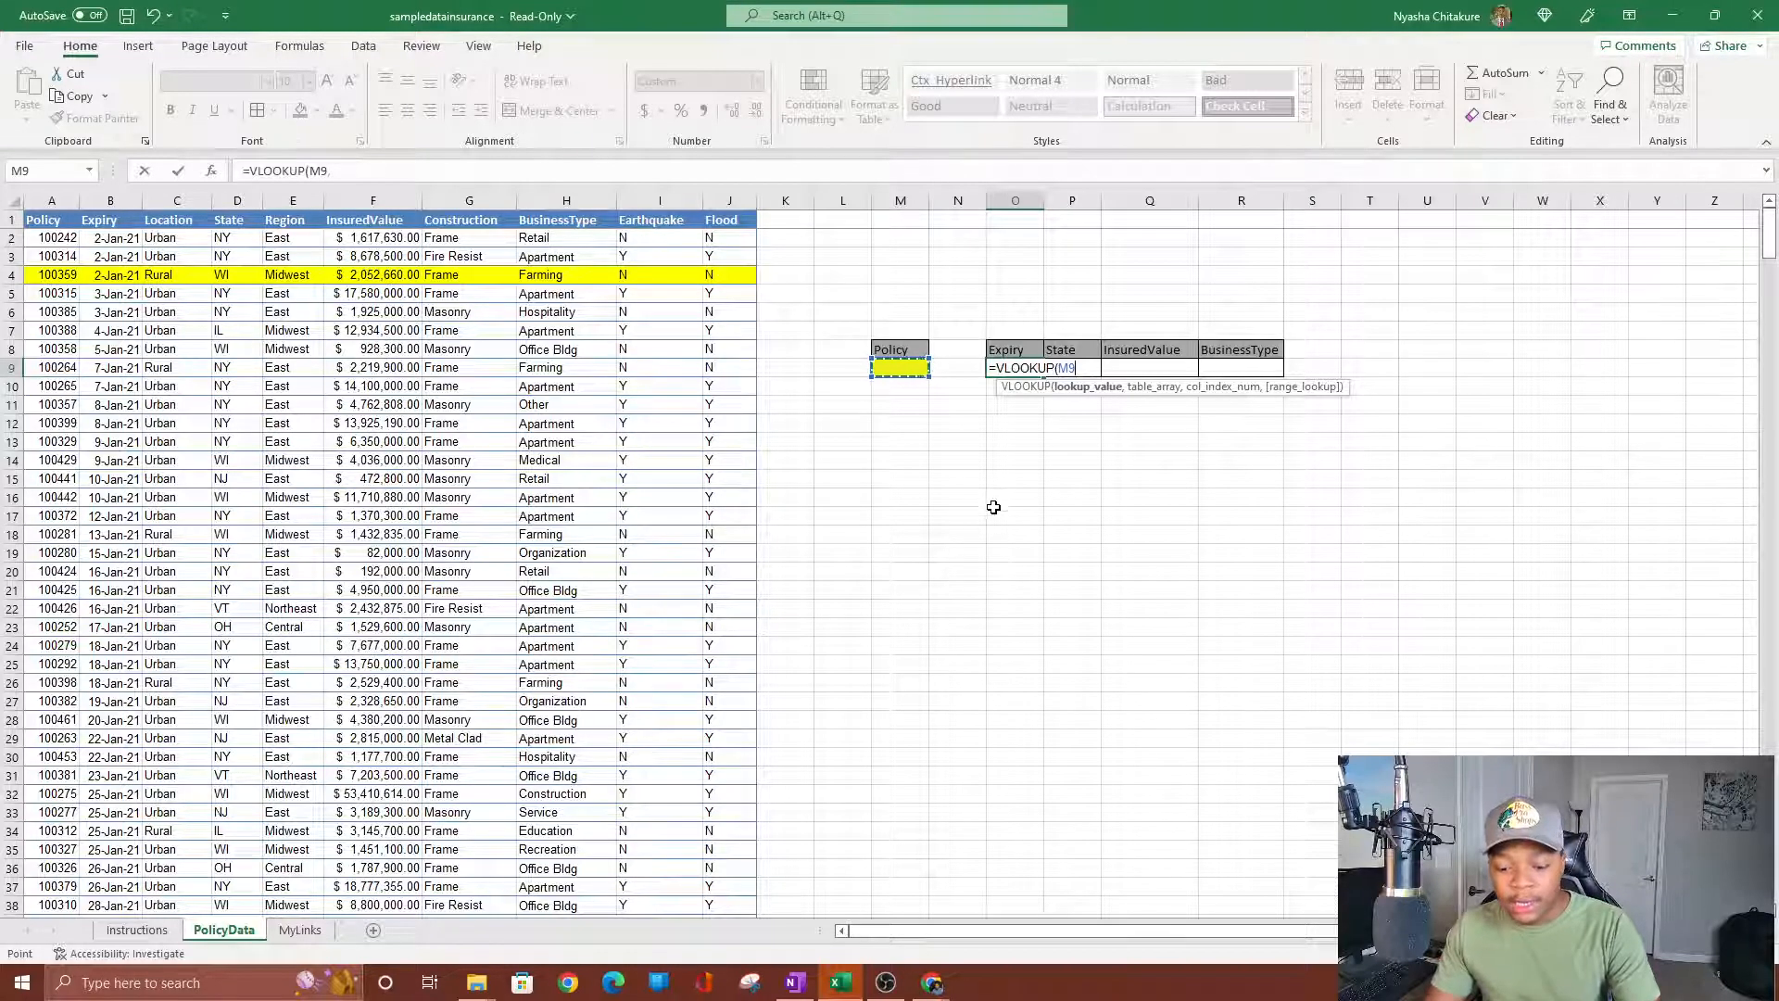
pyautogui.write(',')
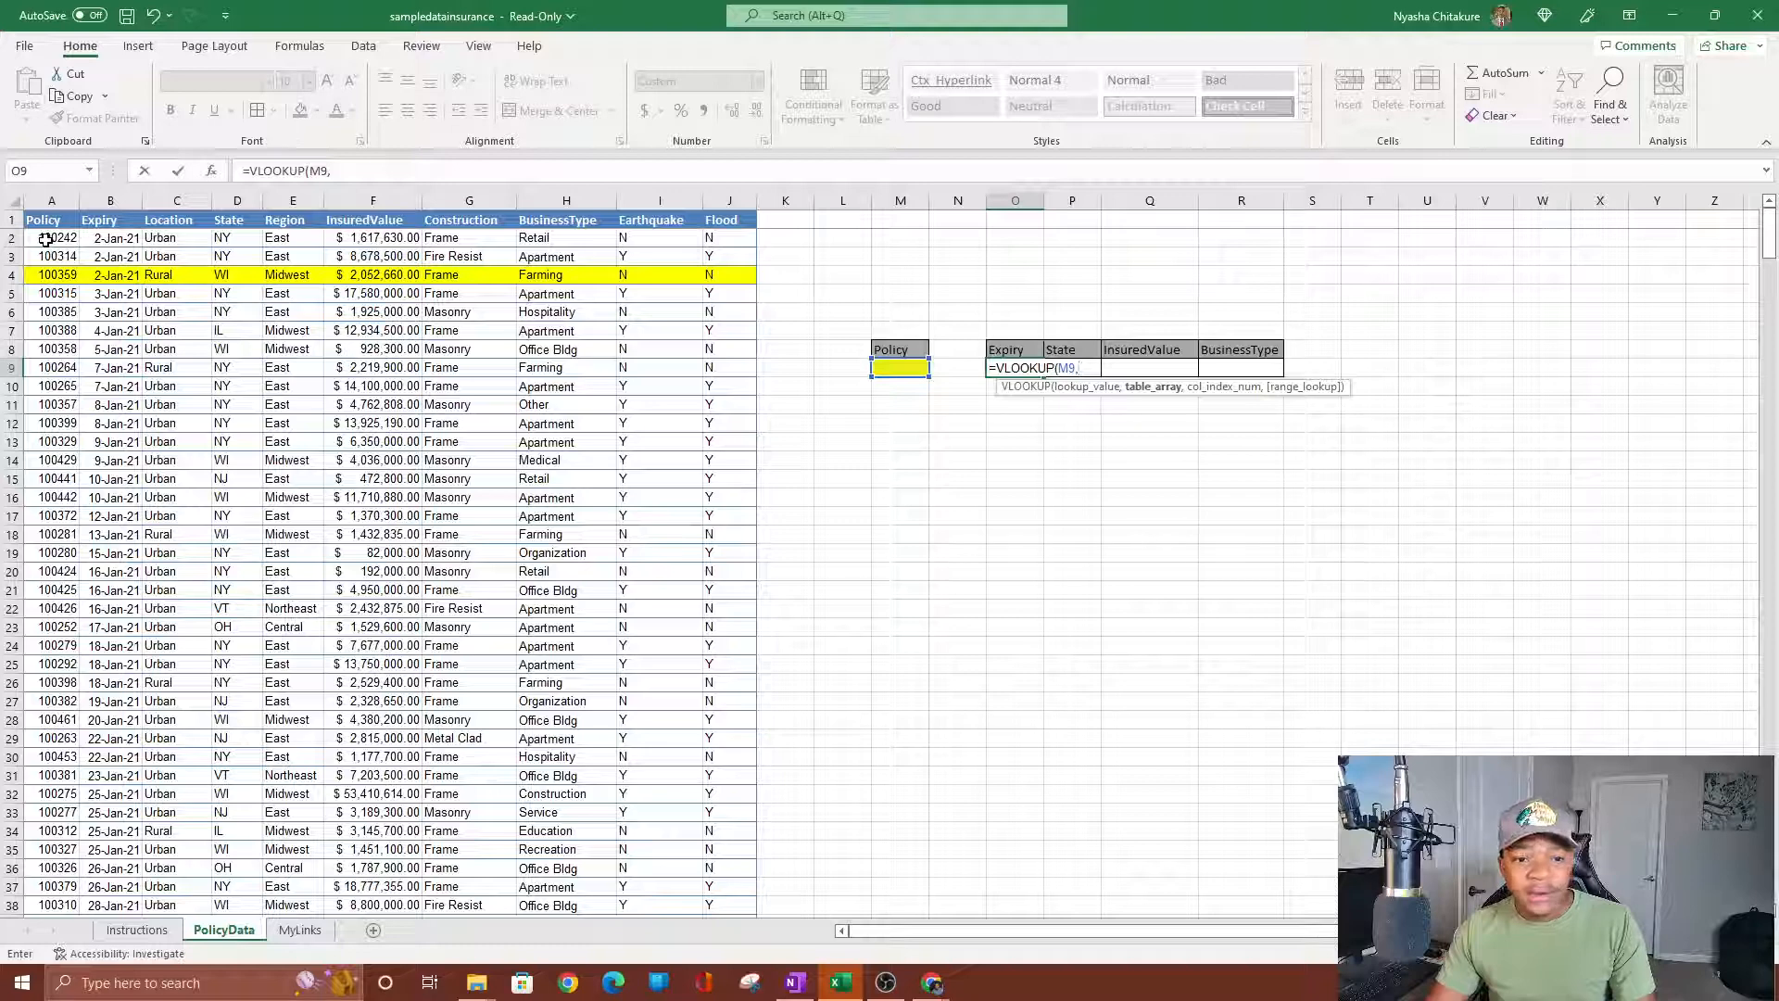
# Start the table range at A2, trimming the dragged end so O9 reads =VLOOKUP(M9,A2:.
pyautogui.moveTo(46, 239)
pyautogui.mouseDown()
pyautogui.moveTo(384, 298)
pyautogui.moveTo(669, 635)
pyautogui.moveTo(669, 838)
pyautogui.moveTo(723, 791)
pyautogui.moveTo(565, 700)
pyautogui.moveTo(56, 243)
pyautogui.mouseUp()
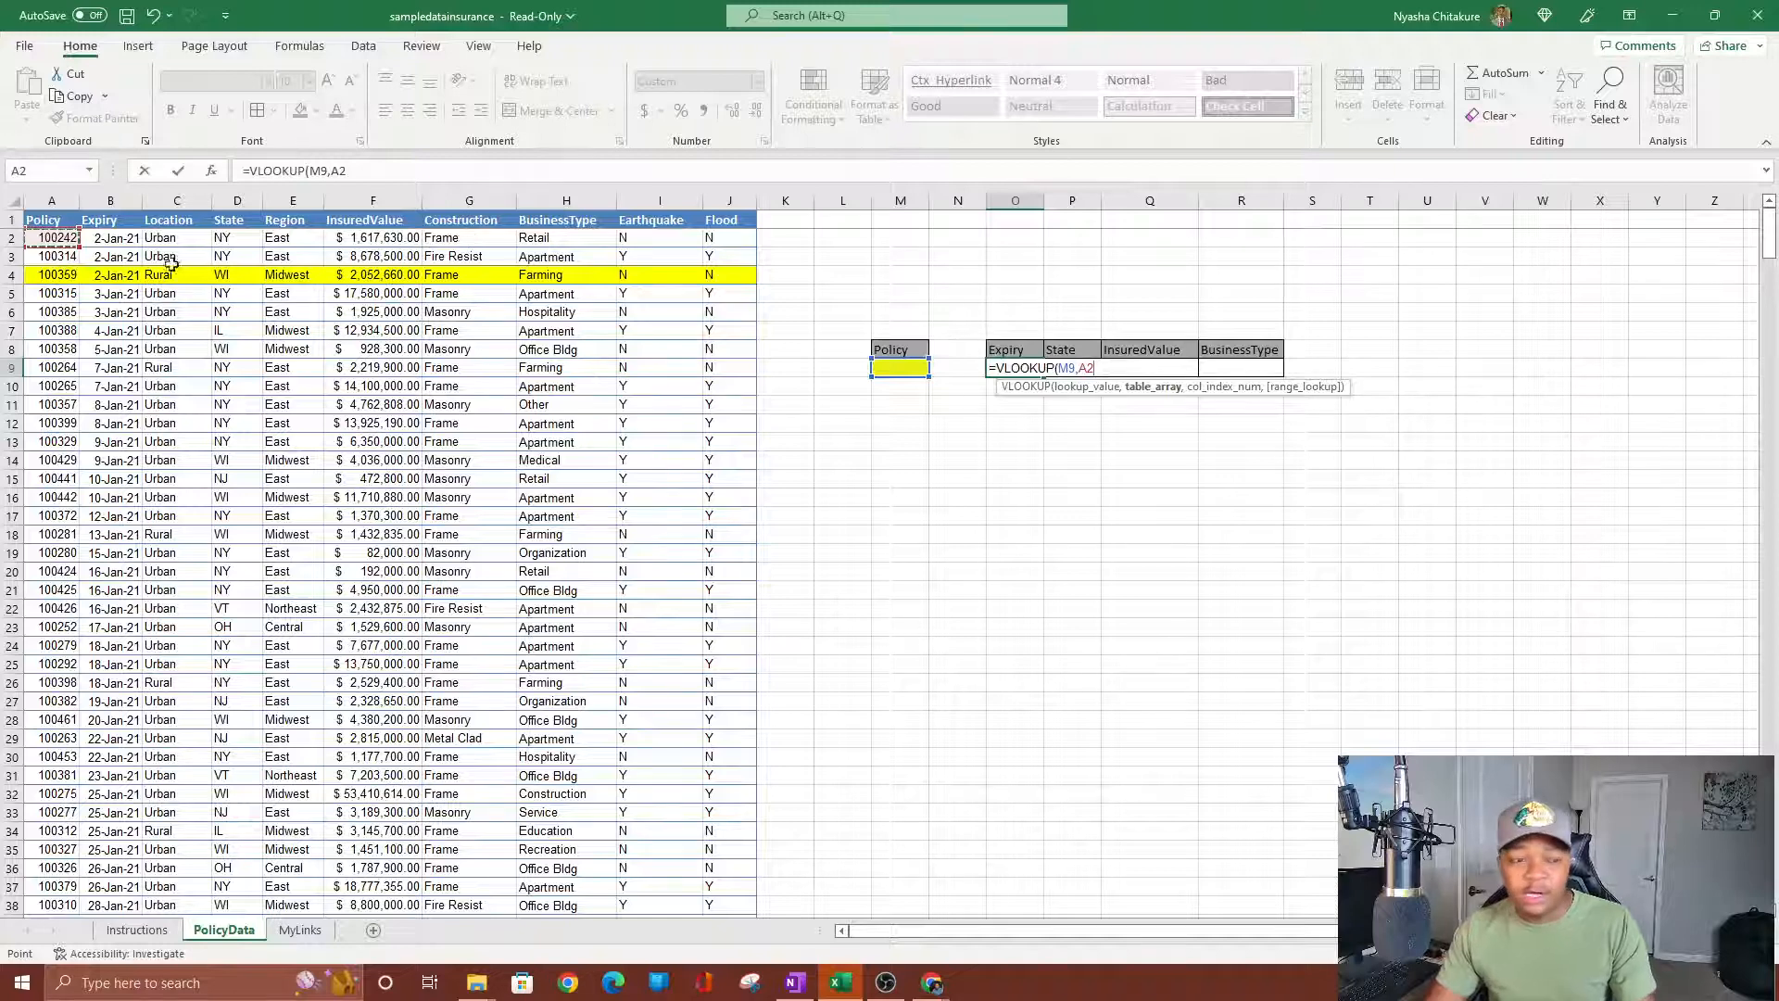
pyautogui.moveTo(61, 238); pyautogui.dragTo(561, 301)
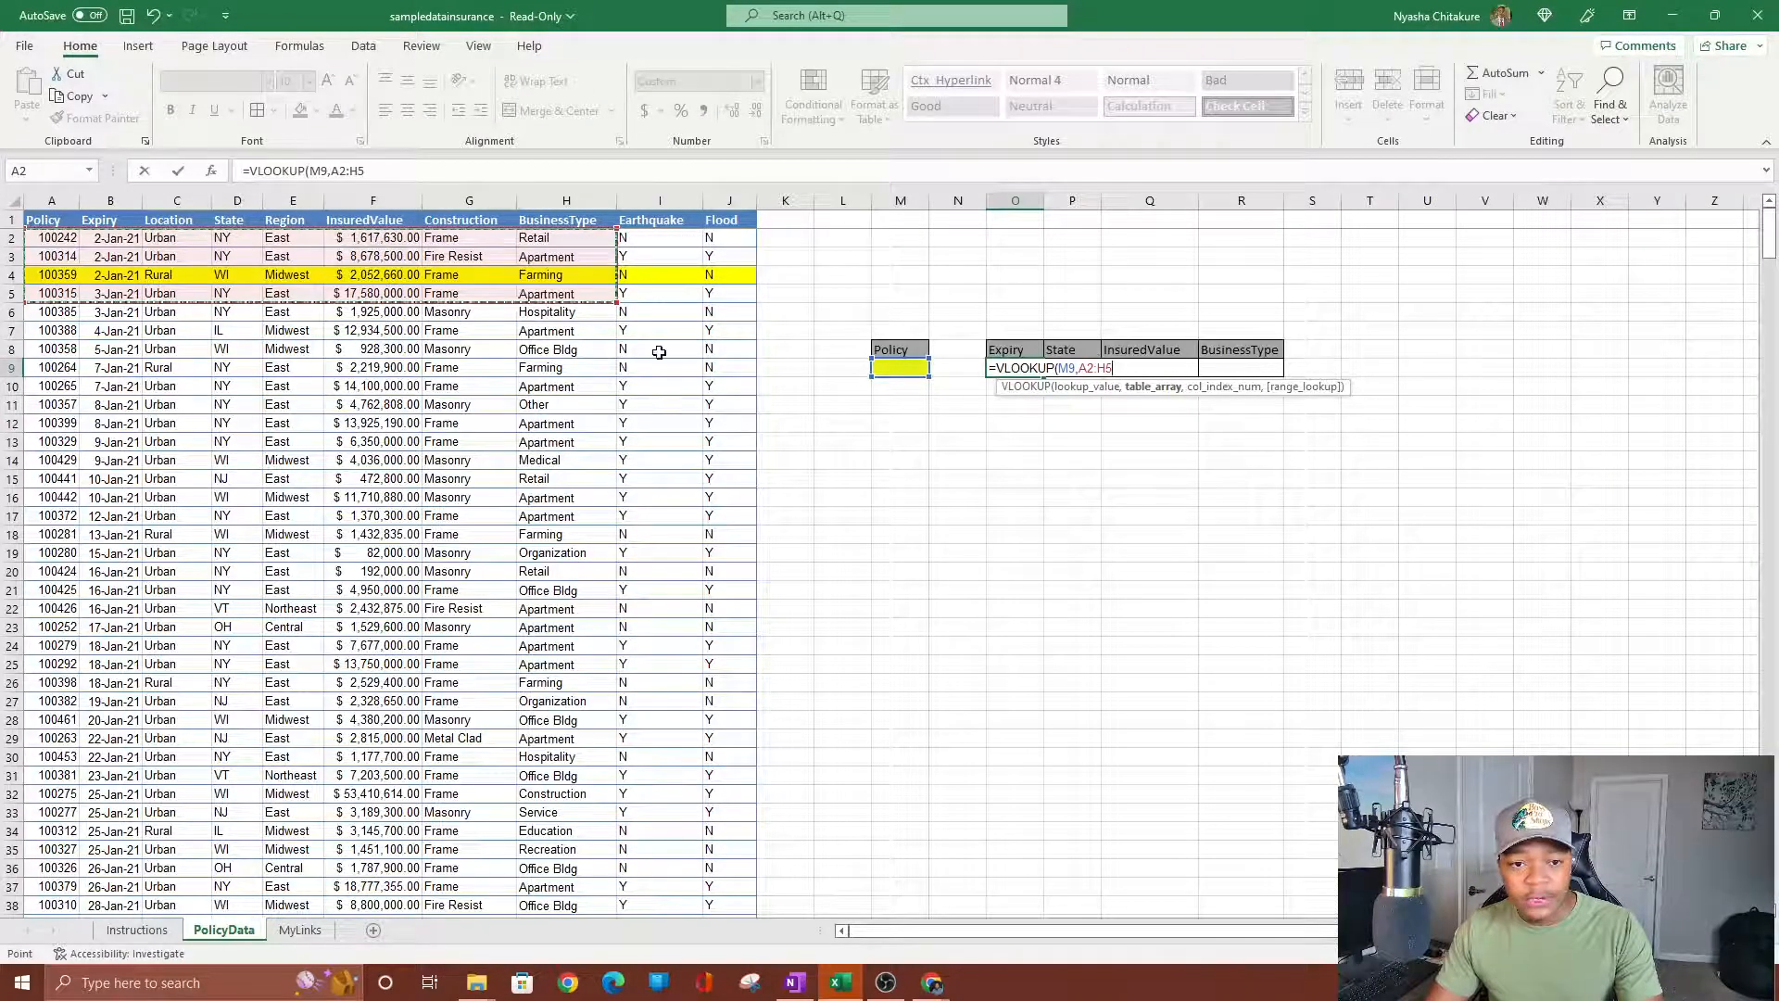
pyautogui.press('BackSpace')
pyautogui.press('BackSpace')
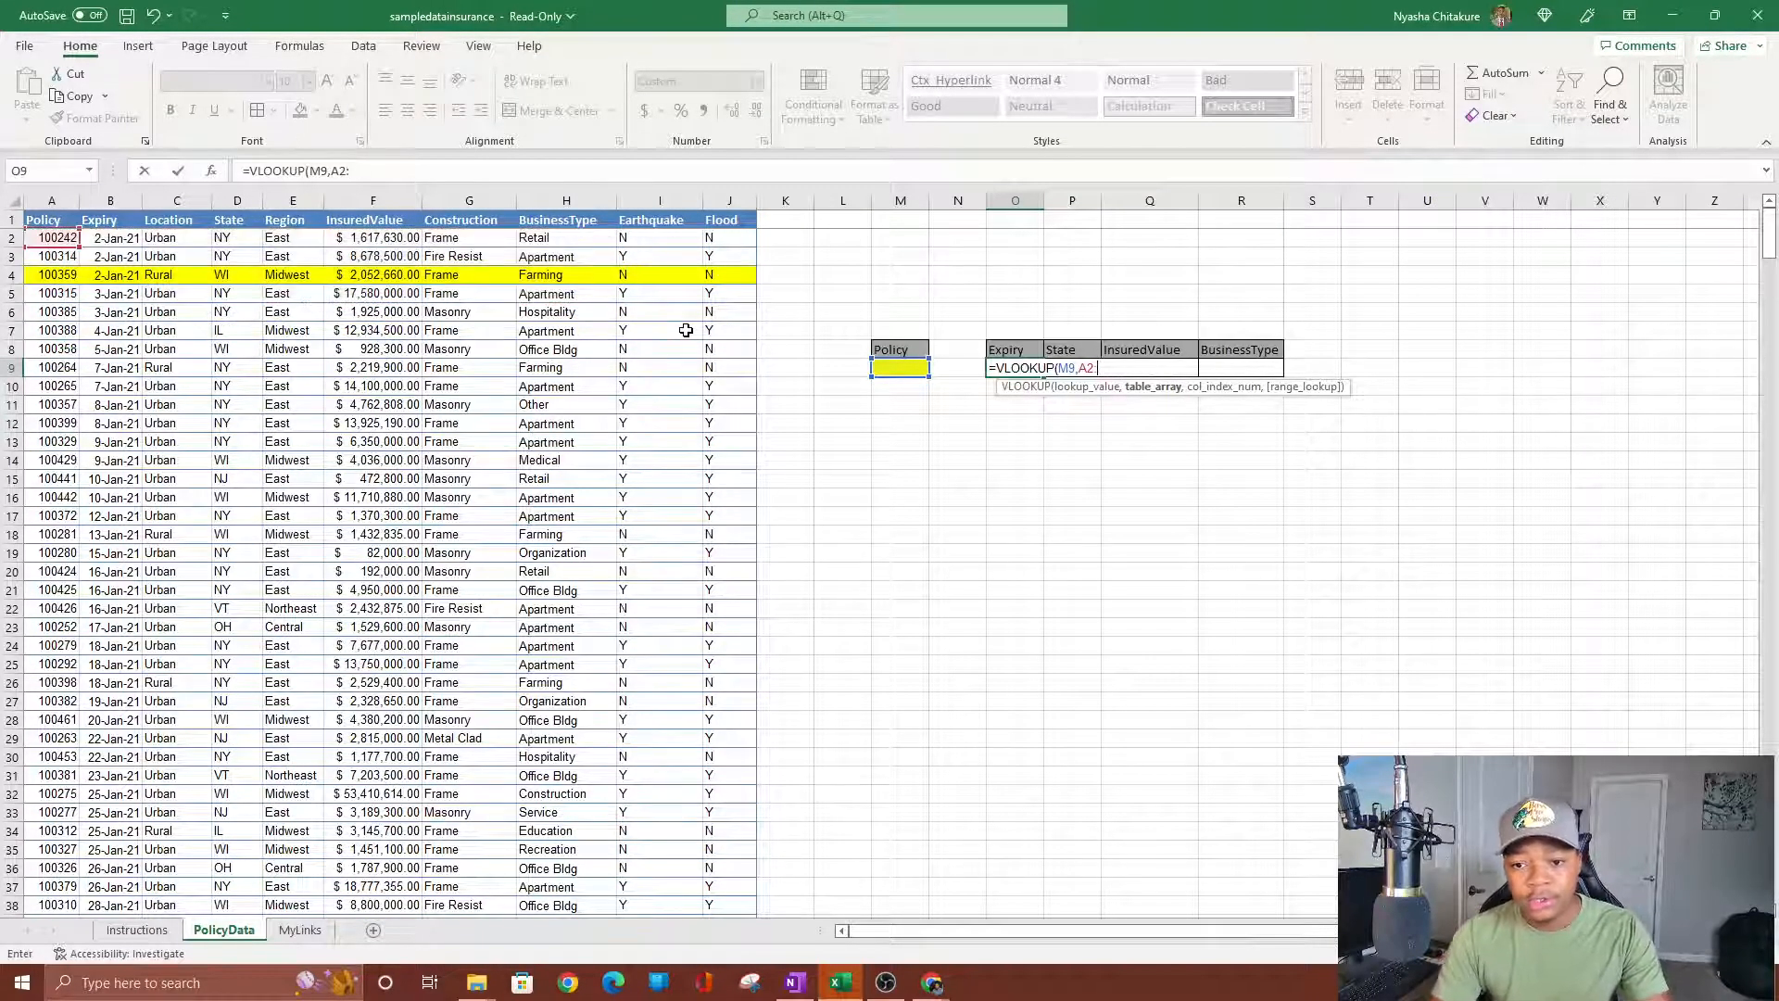
pyautogui.press('BackSpace')
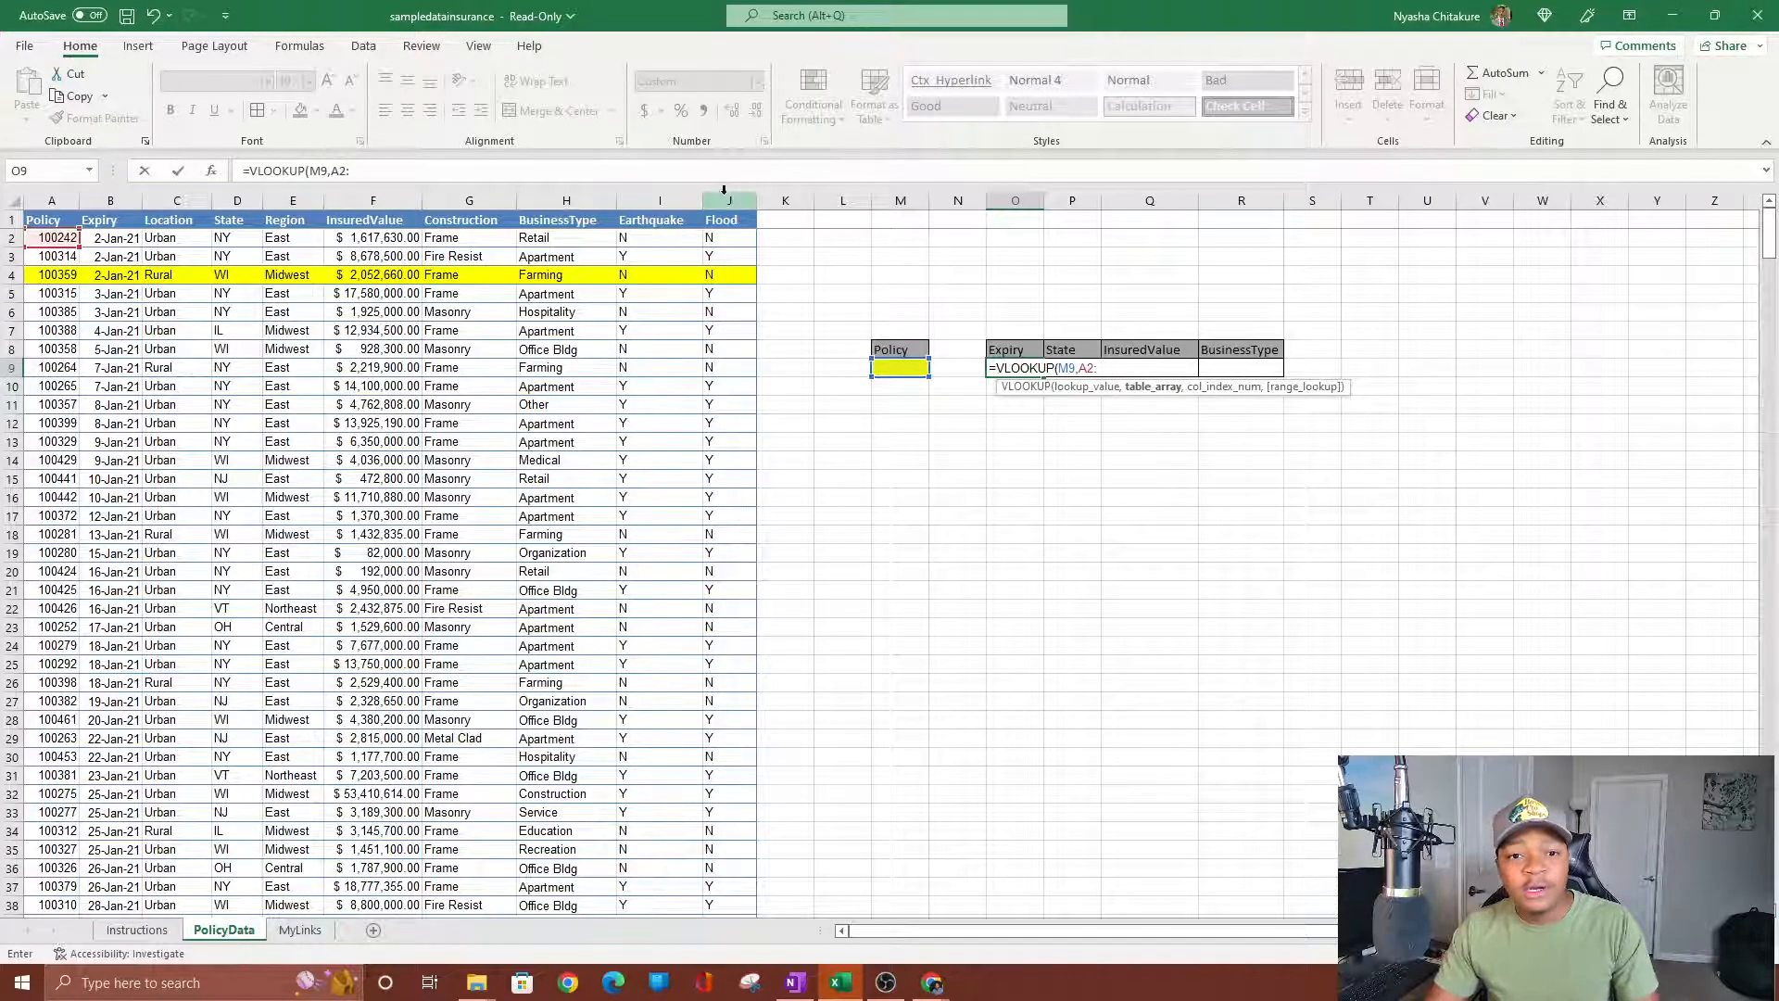
# Complete the Expiry lookup's table range as A2:J501 in O9's VLOOKUP.
pyautogui.scroll(-9, 687, 373)
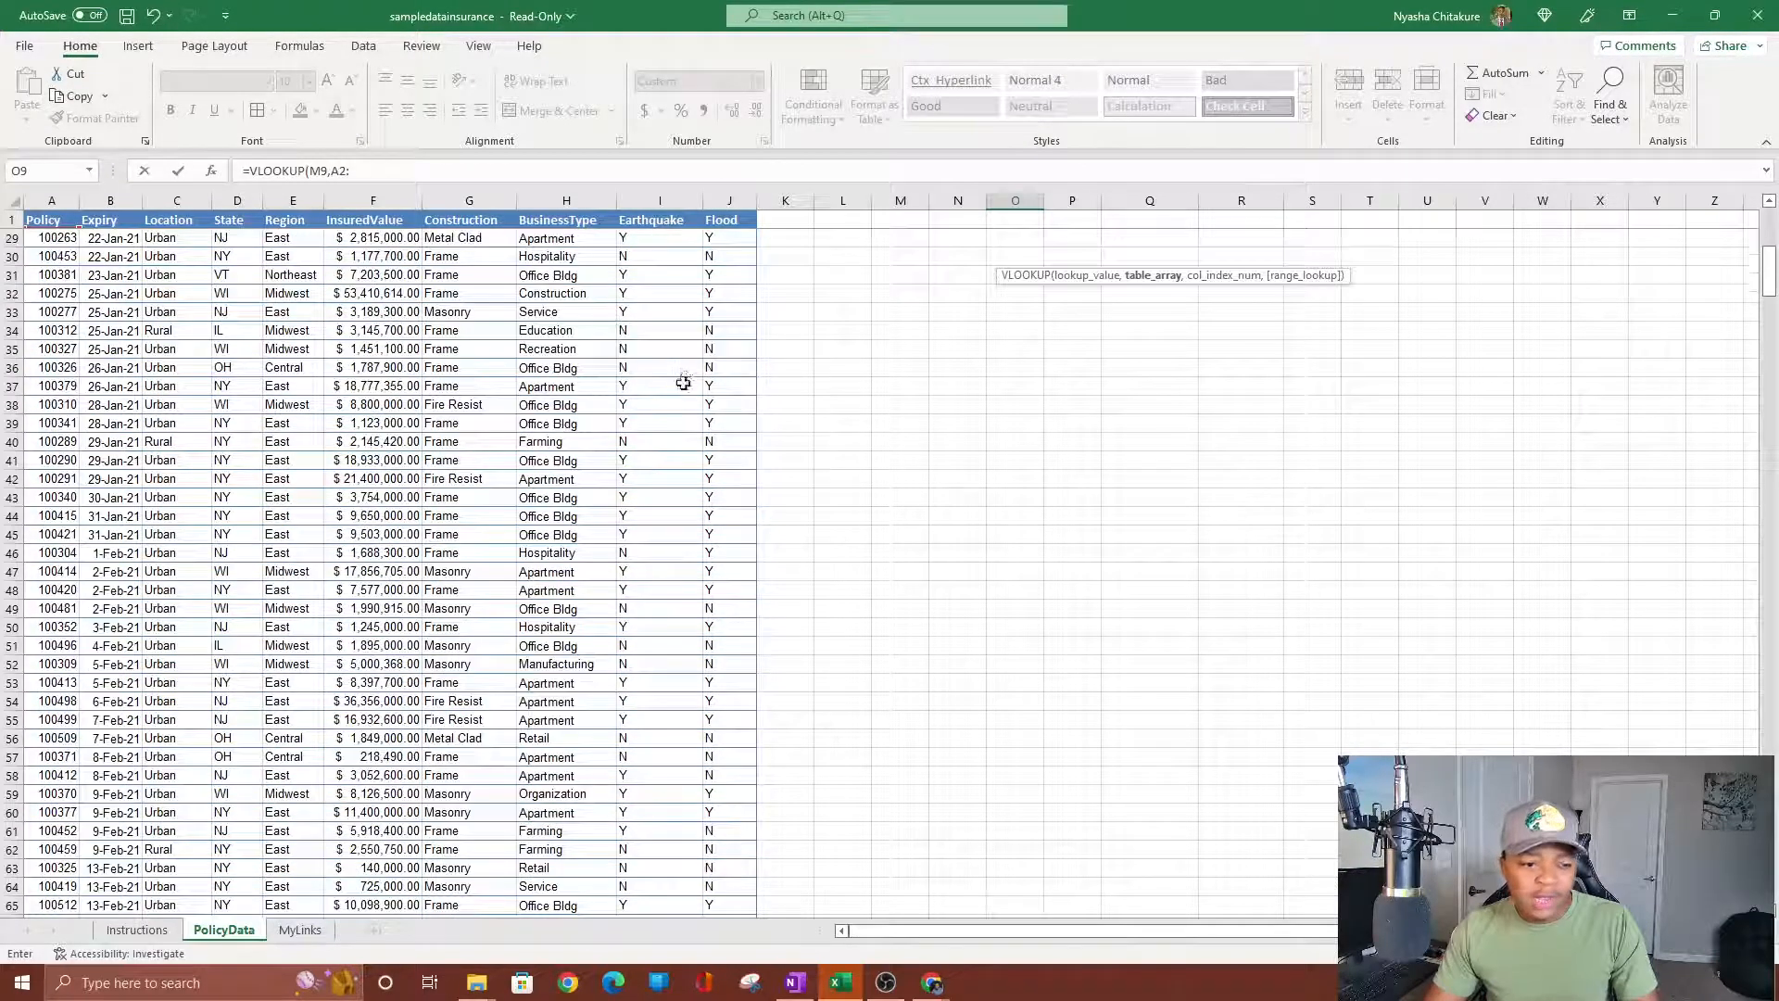
pyautogui.scroll(9, 683, 382)
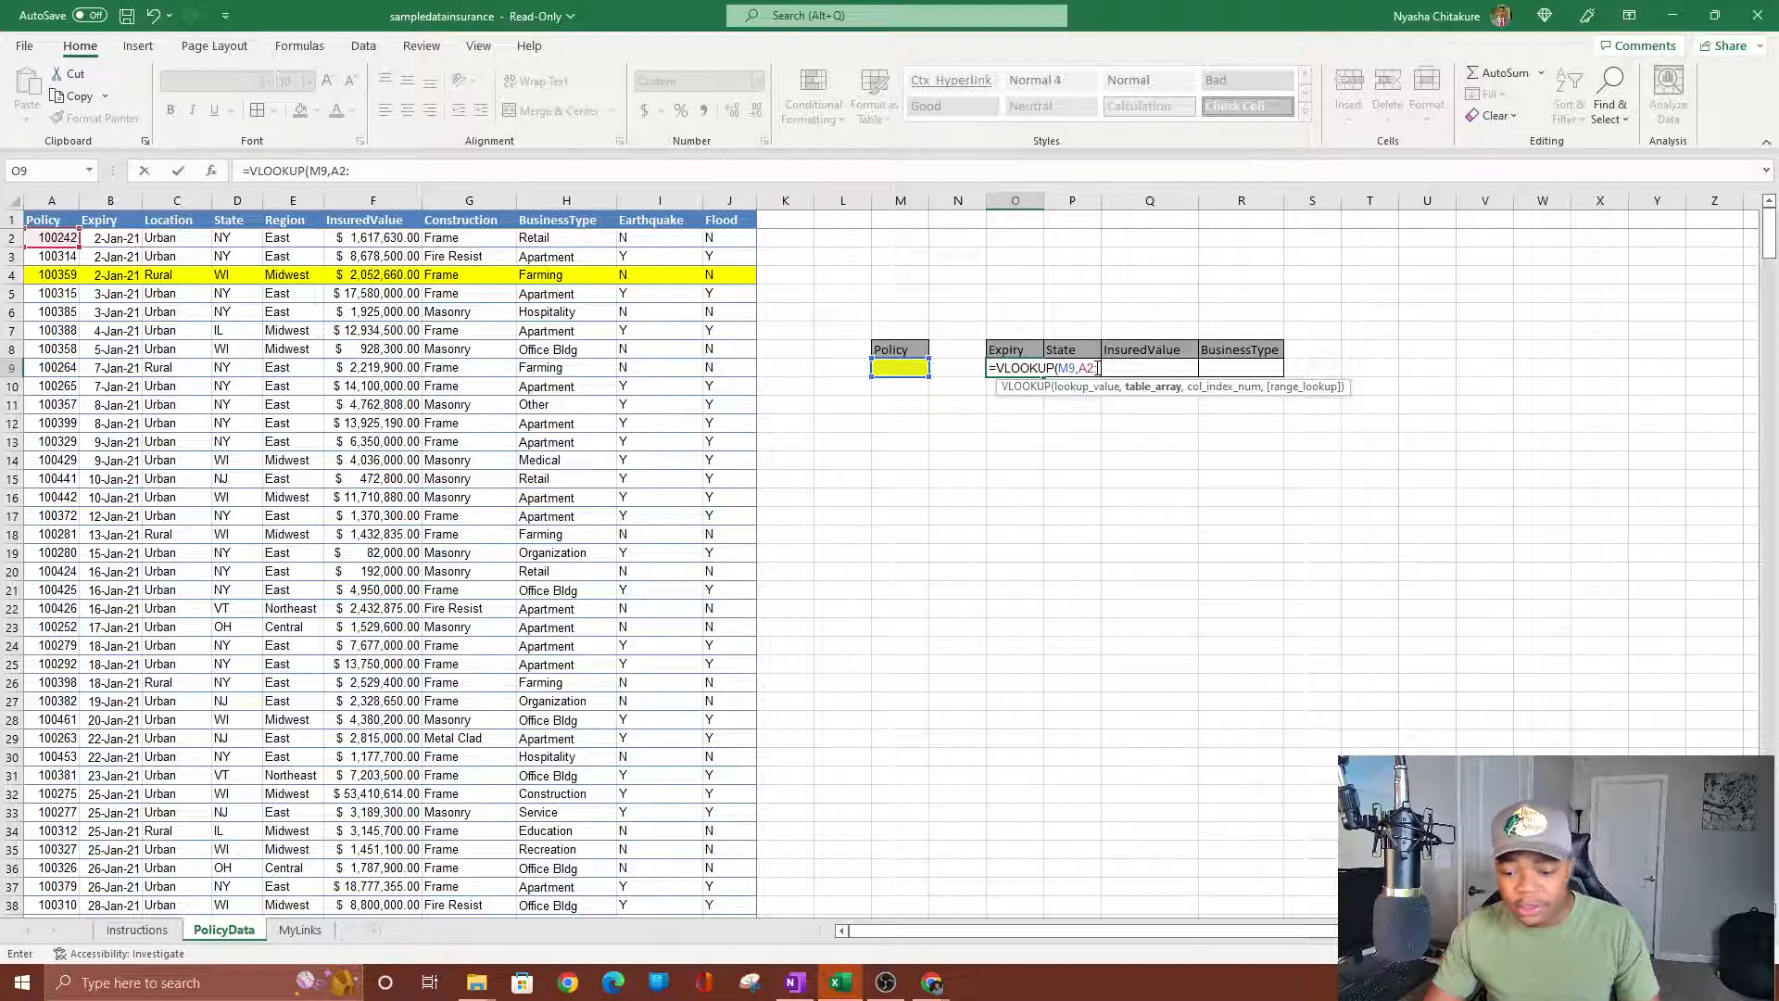
pyautogui.write('501')
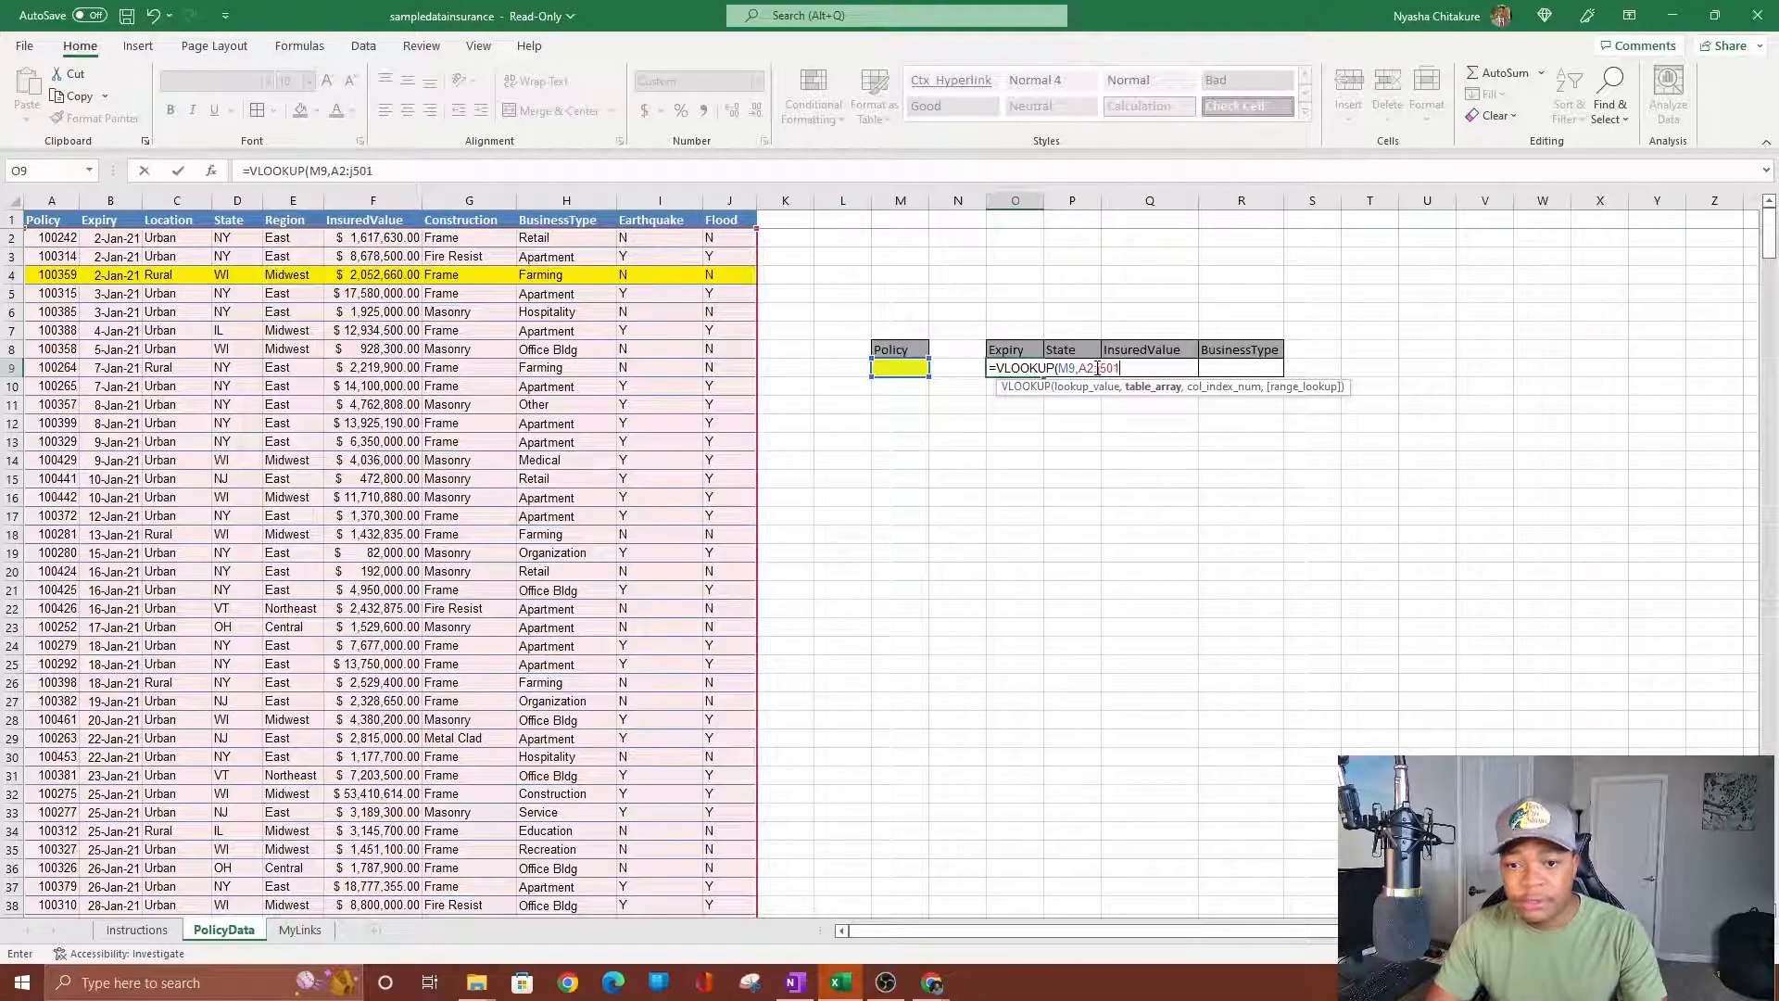
pyautogui.write(',')
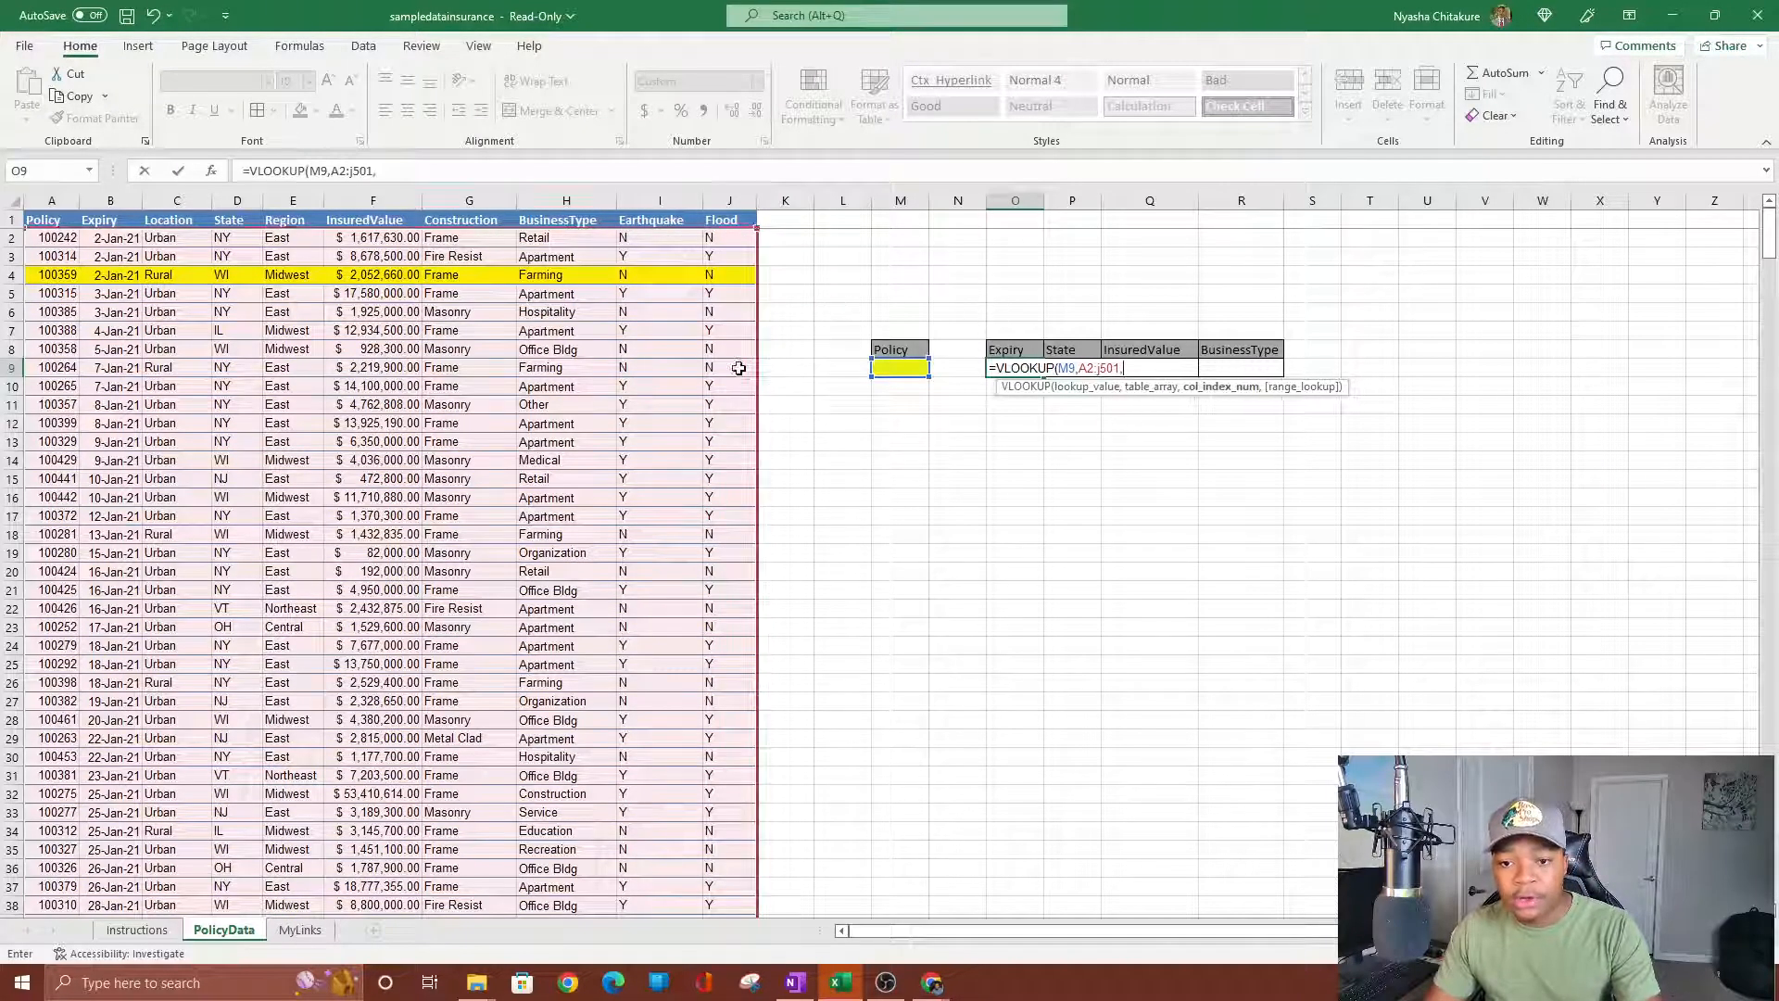
# Scroll through the data to confirm the table ends at row 501.
pyautogui.scroll(-19, 790, 509)
pyautogui.scroll(-20, 575, 546)
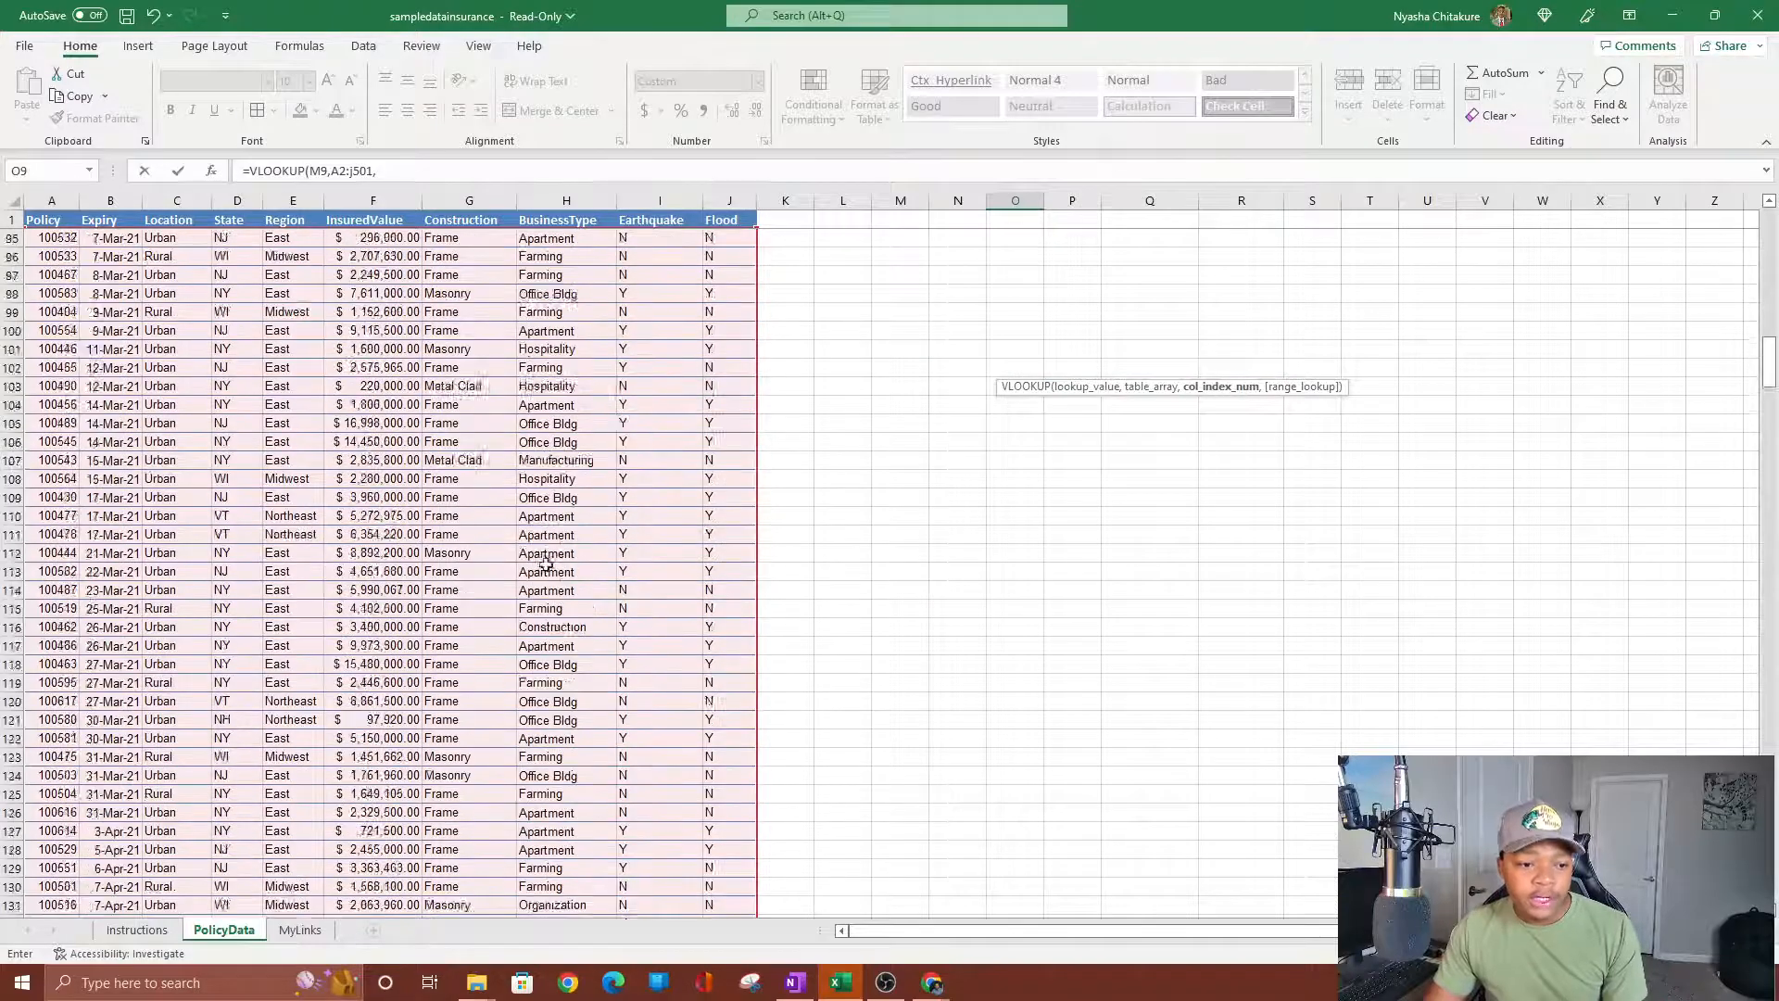
pyautogui.scroll(-20, 511, 534)
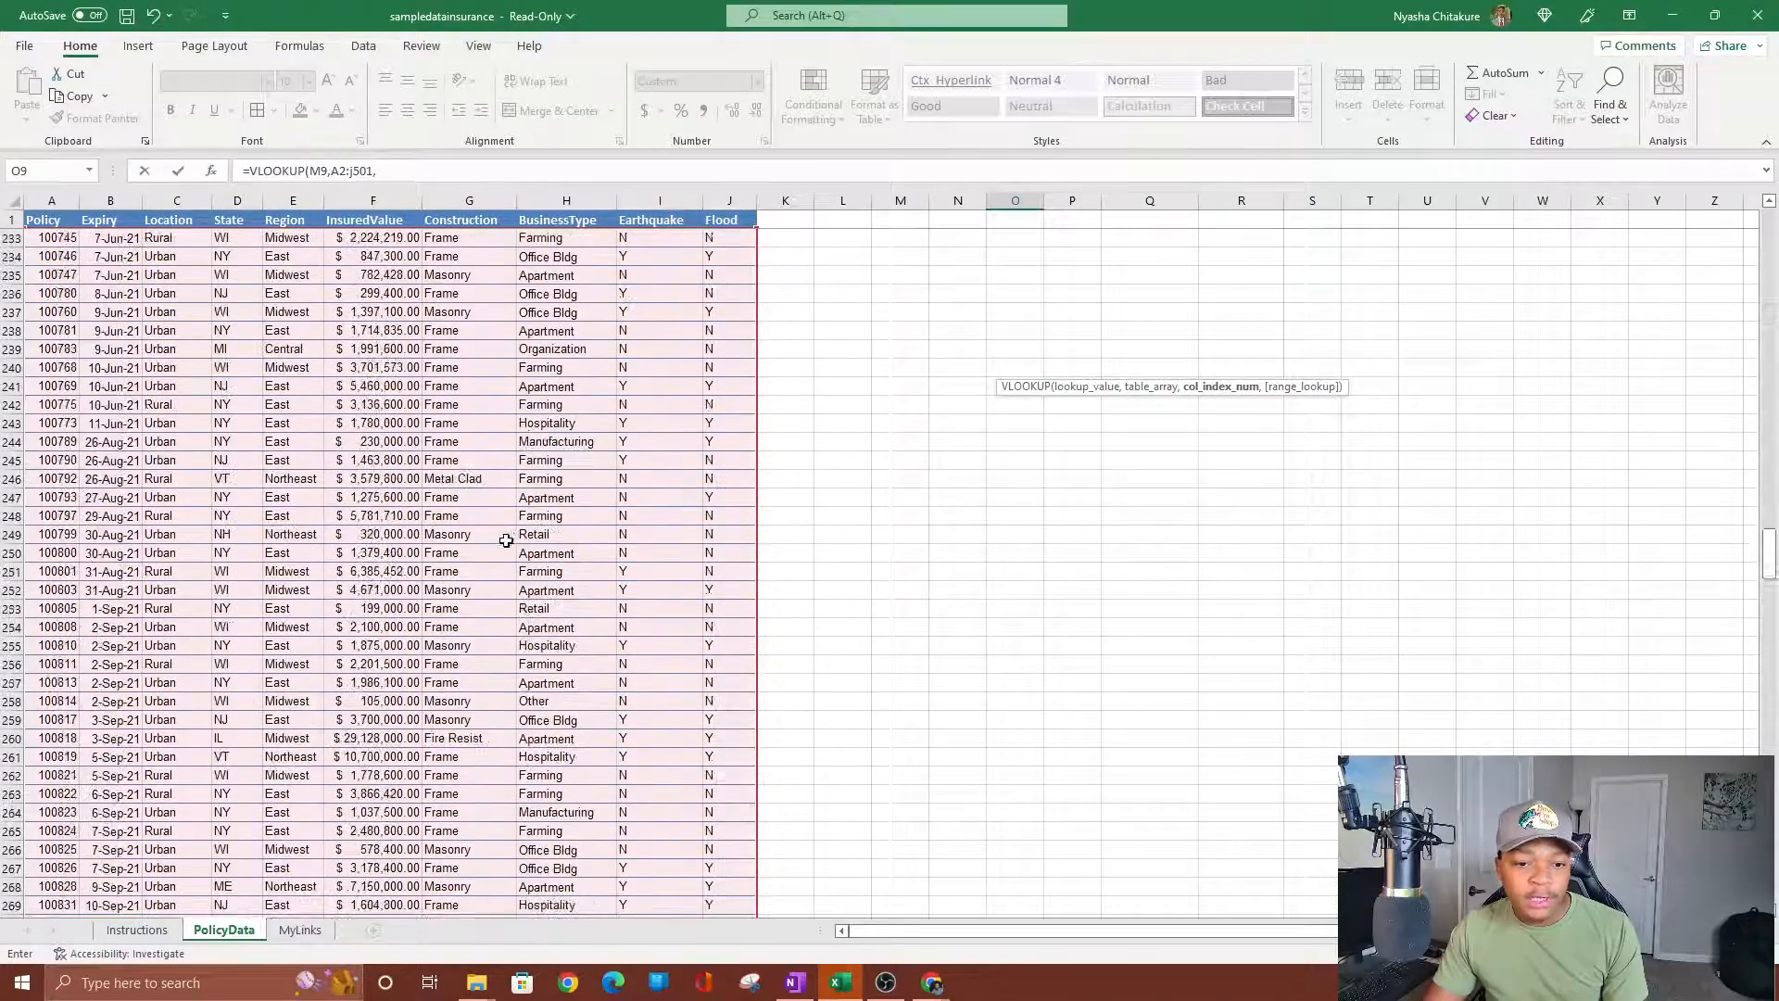
pyautogui.scroll(-20, 491, 538)
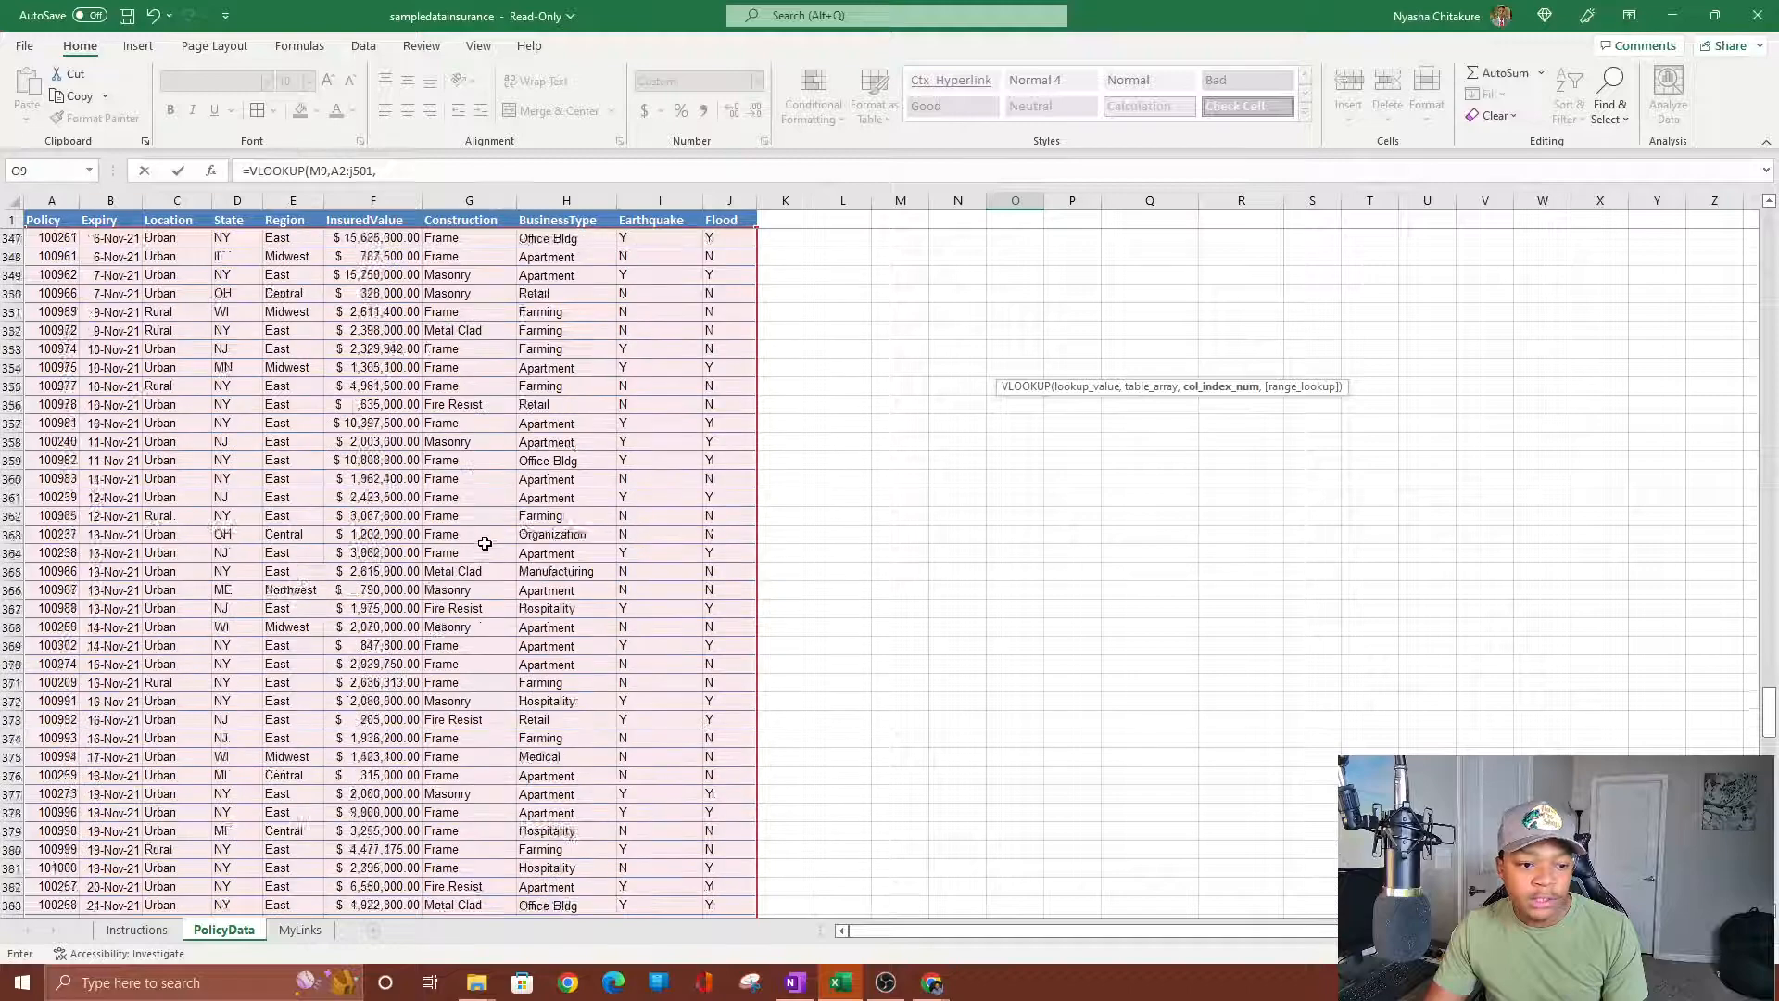
pyautogui.scroll(-18, 470, 541)
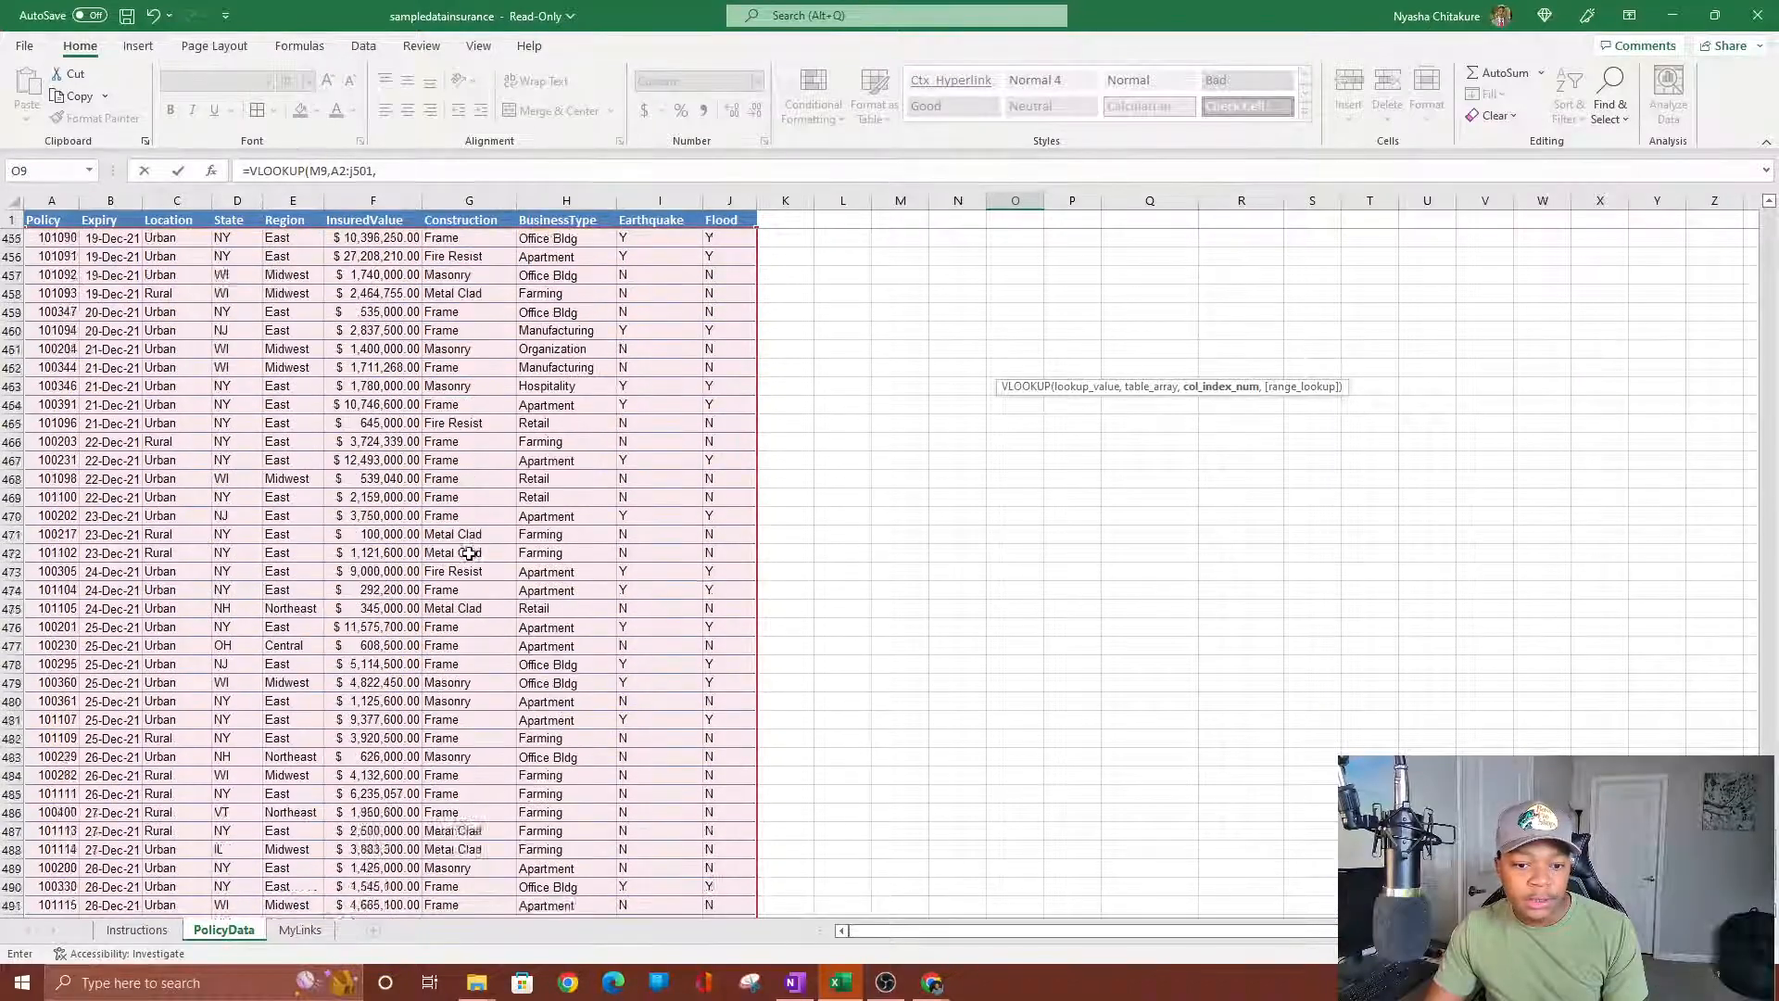
pyautogui.scroll(2, 470, 547)
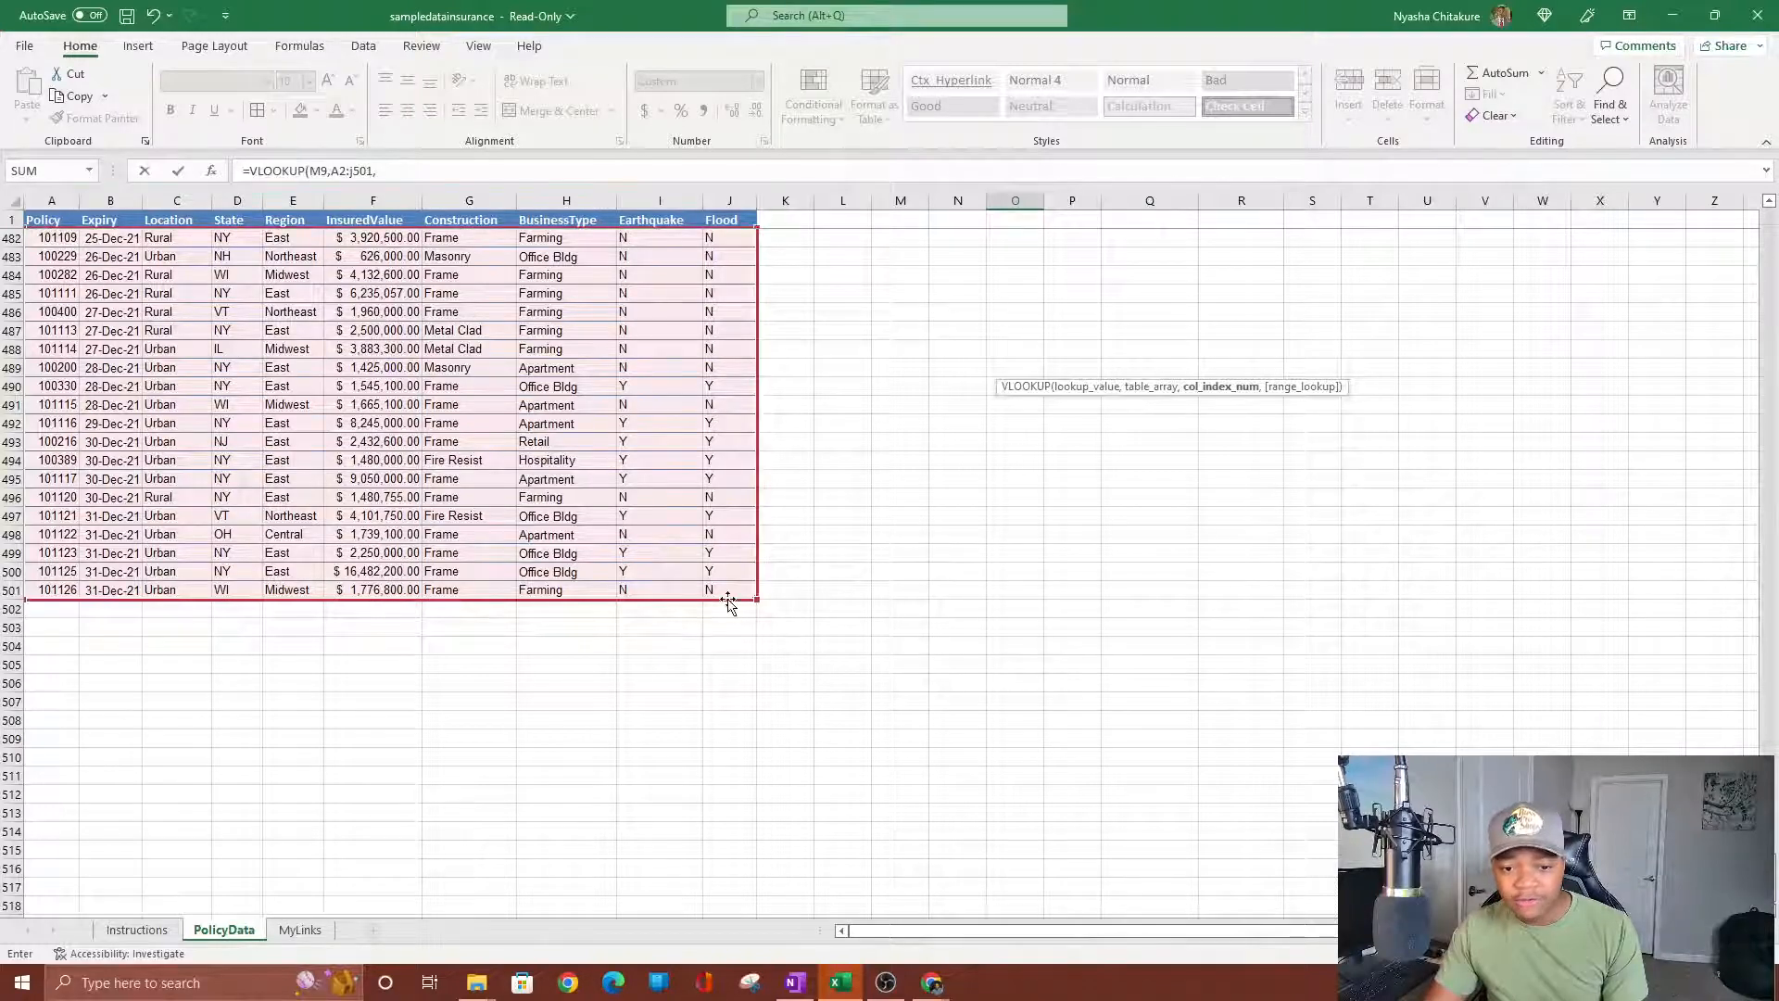
pyautogui.scroll(11, 722, 519)
pyautogui.scroll(20, 727, 501)
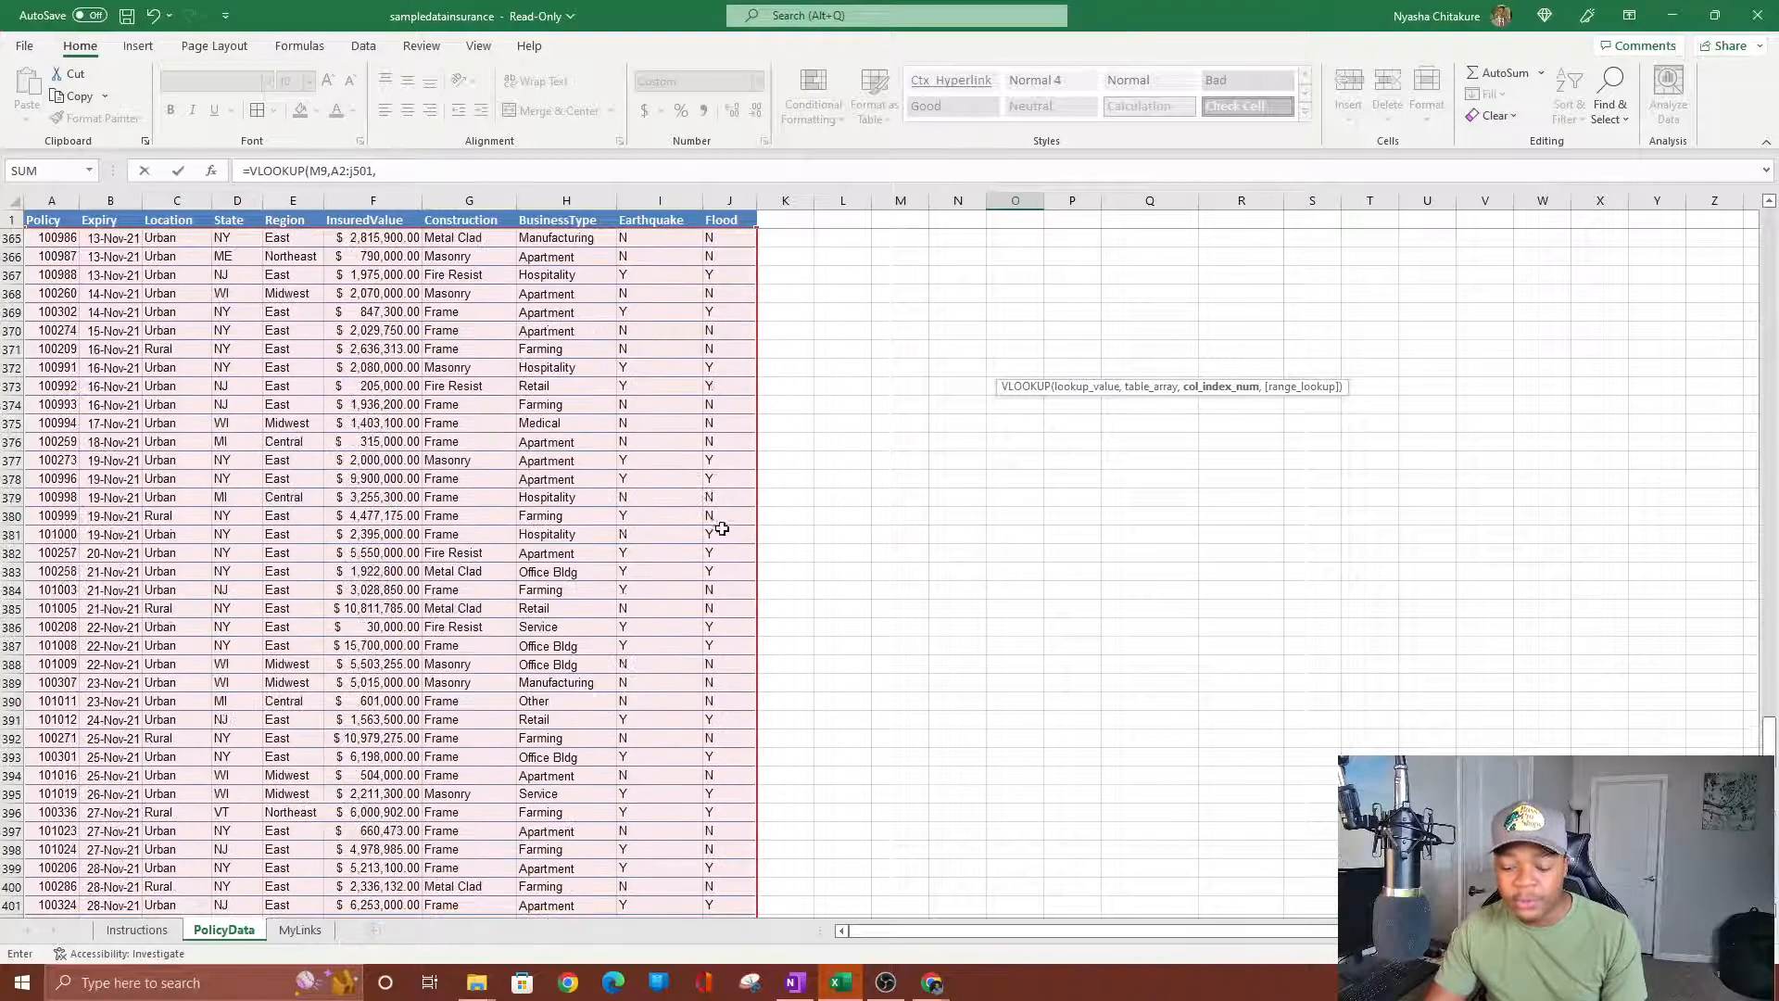
pyautogui.scroll(20, 735, 525)
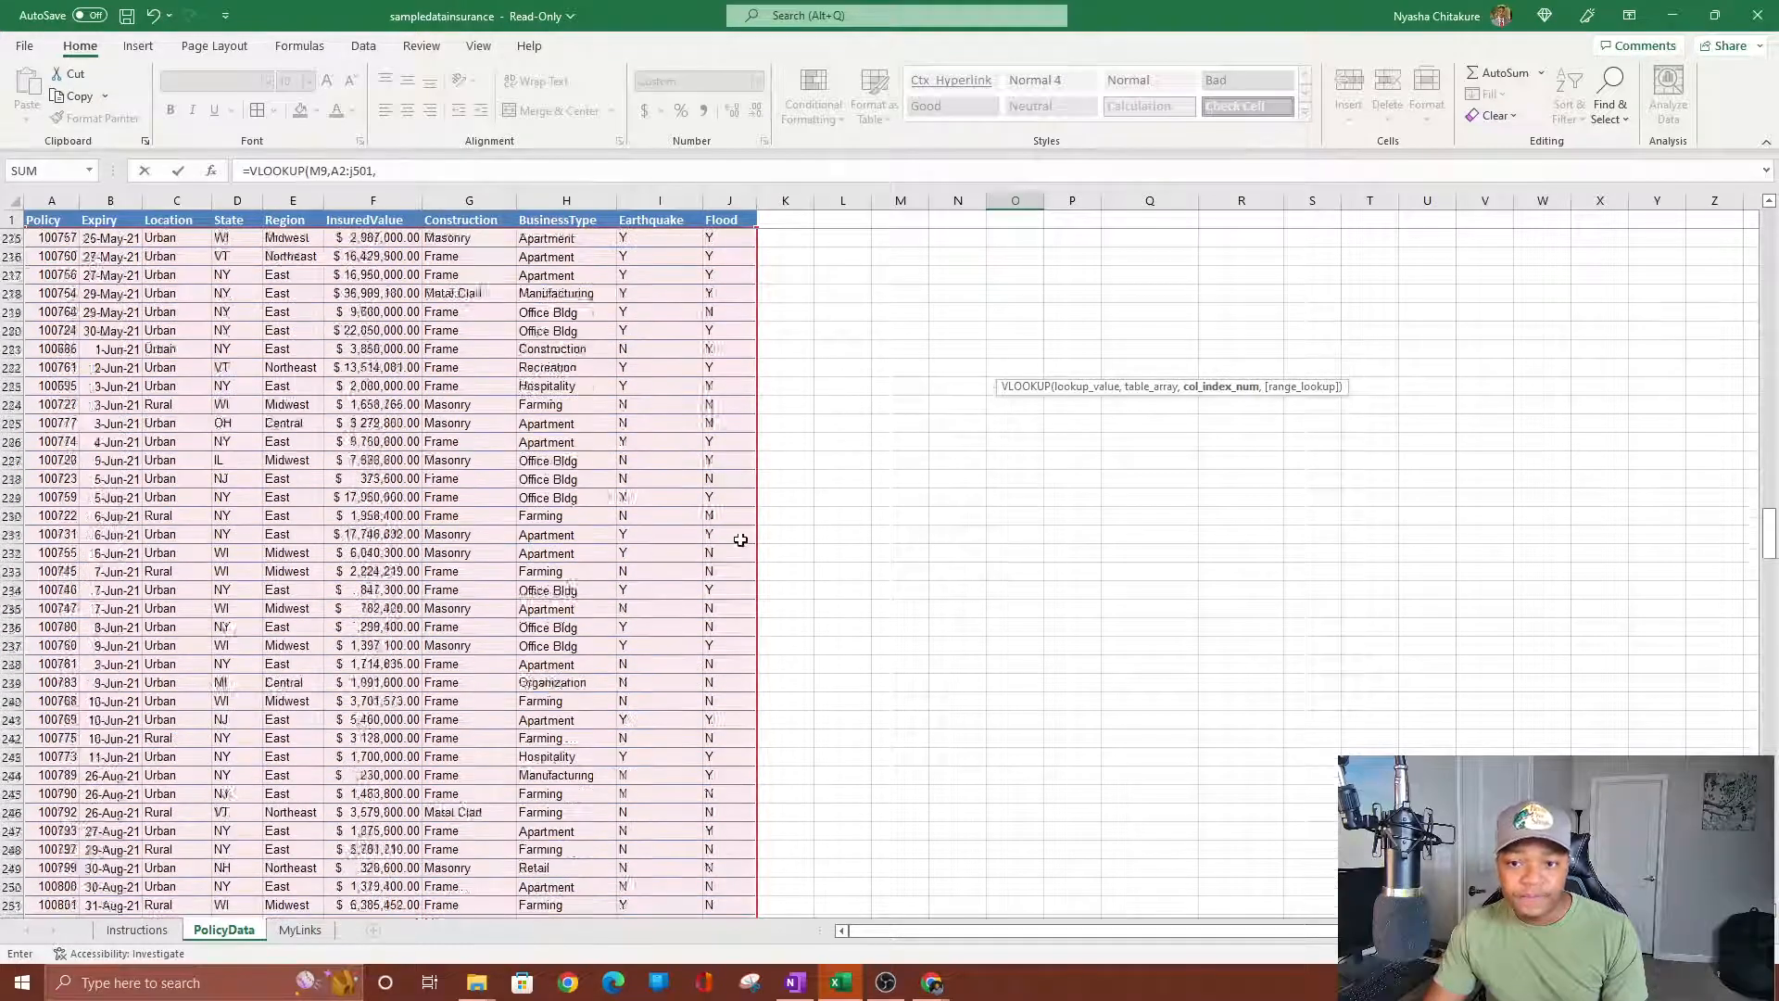
pyautogui.scroll(20, 742, 525)
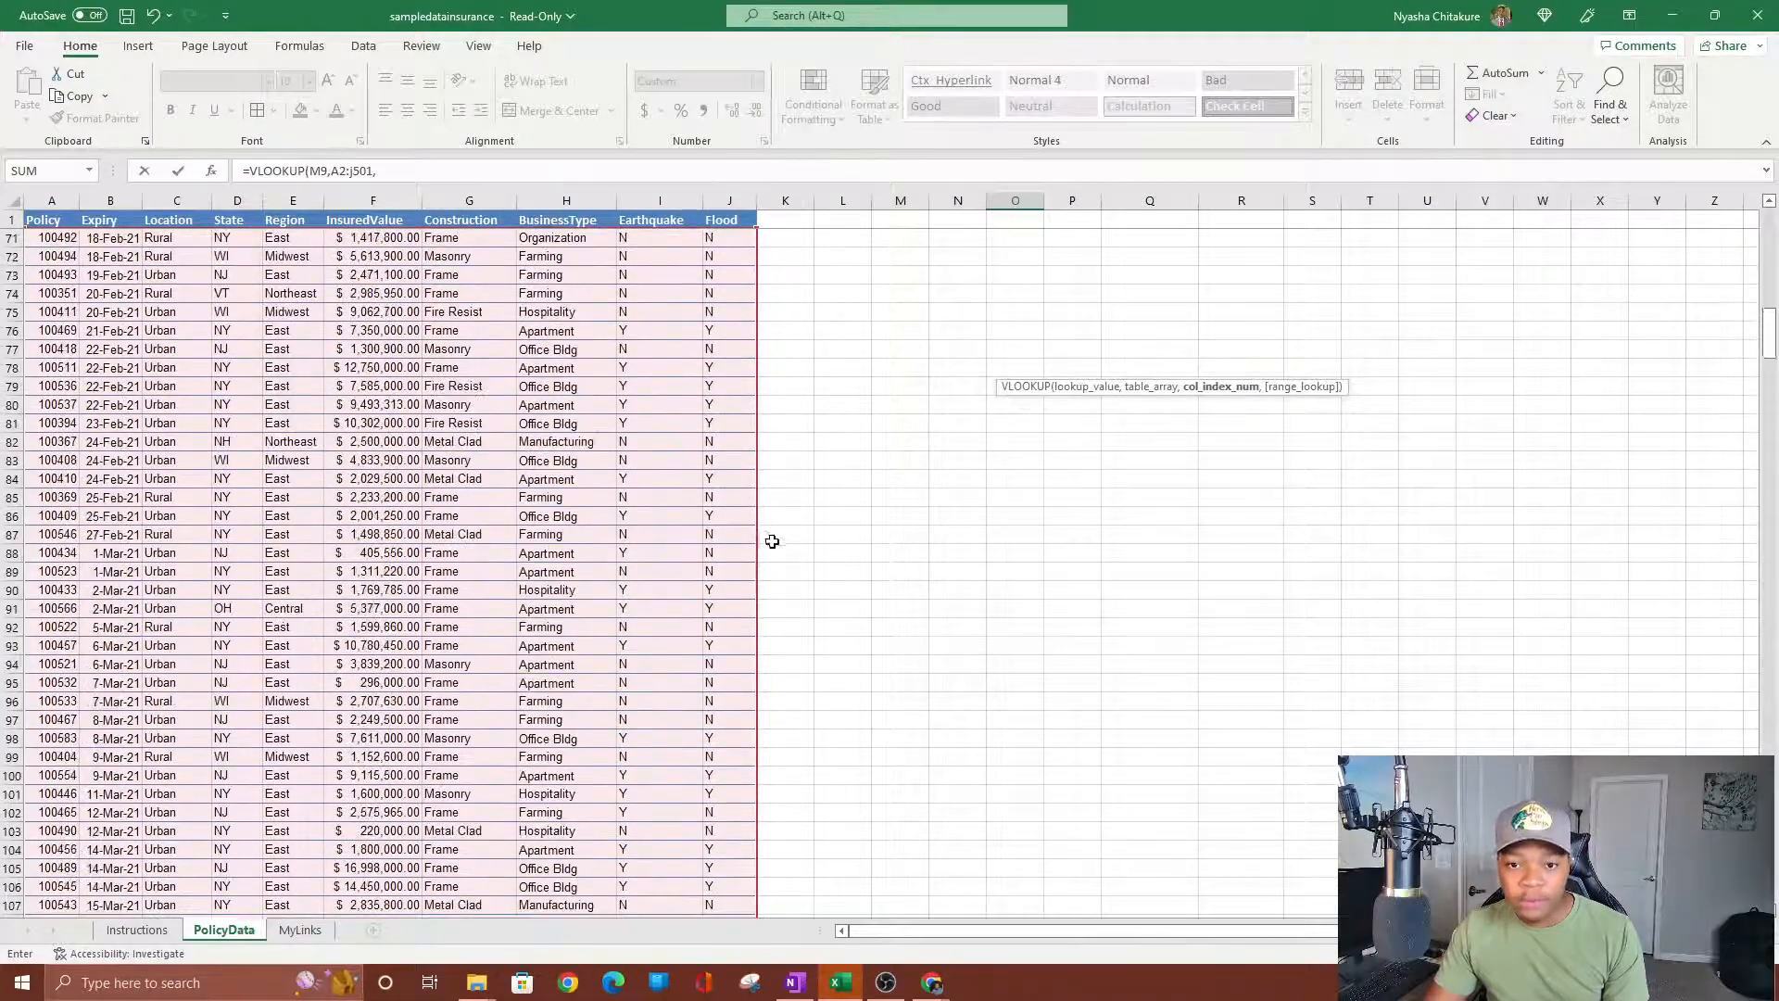
pyautogui.scroll(1, 765, 566)
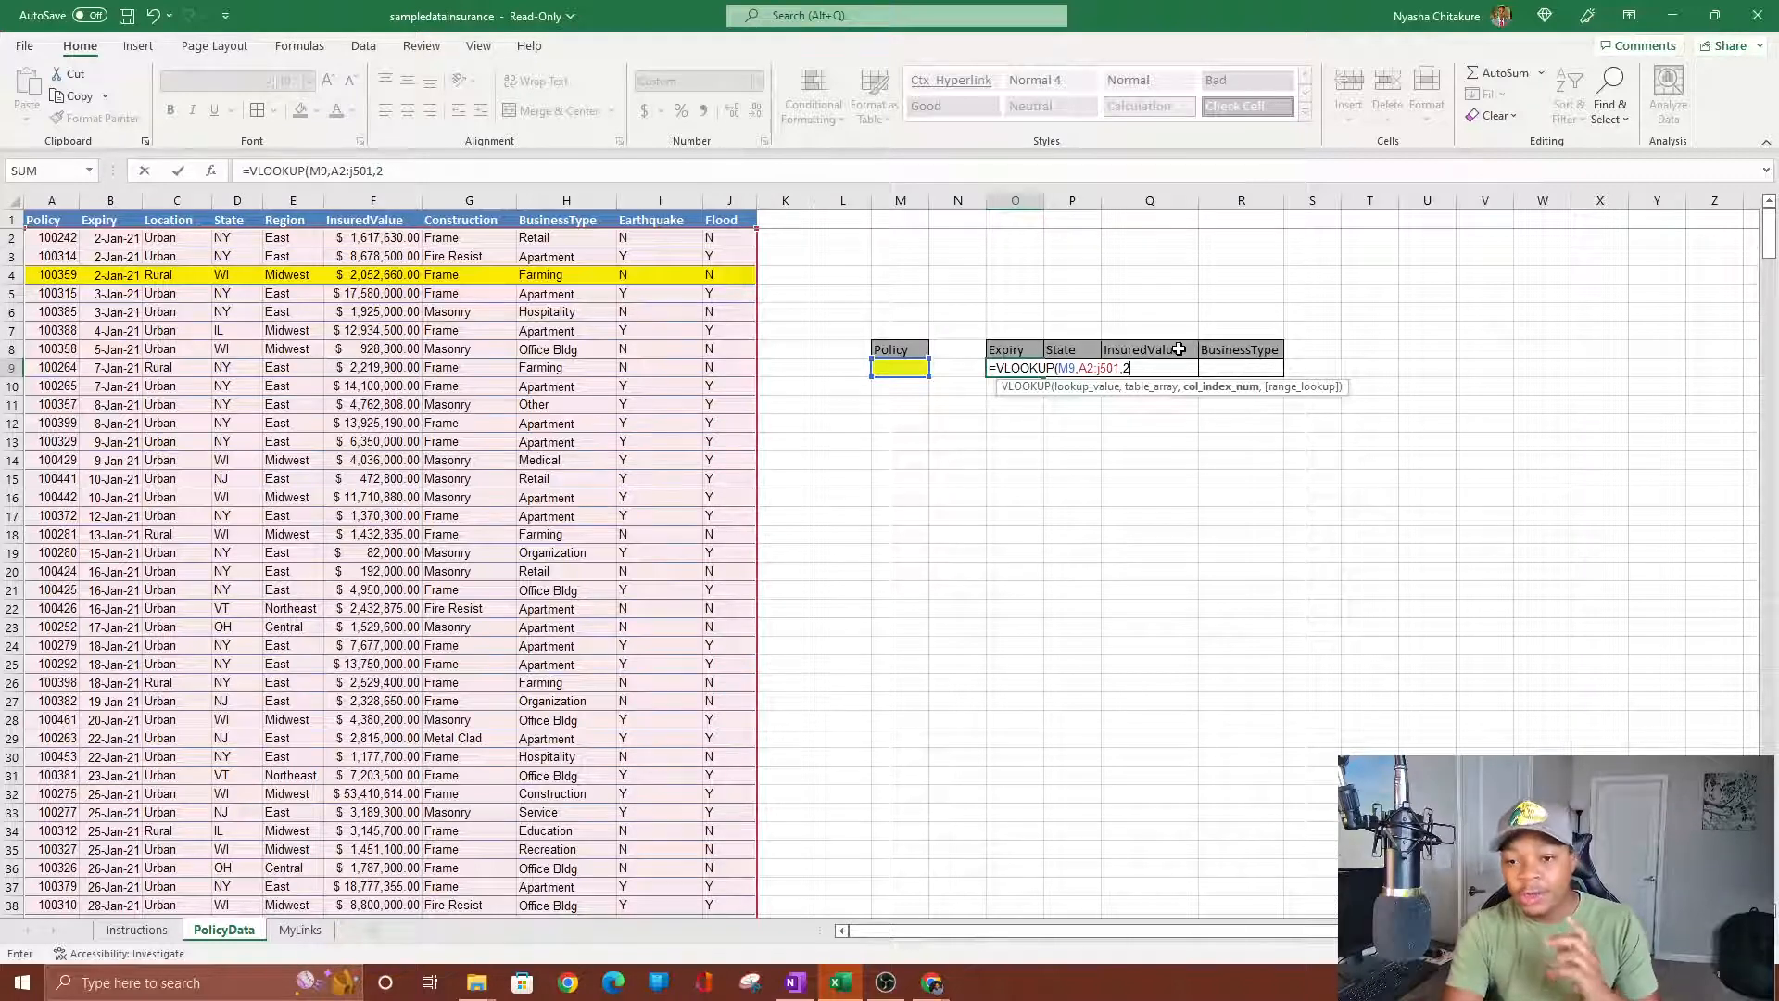
# Set the Expiry VLOOKUP's range_lookup to FALSE - Exact match.
pyautogui.write(',')
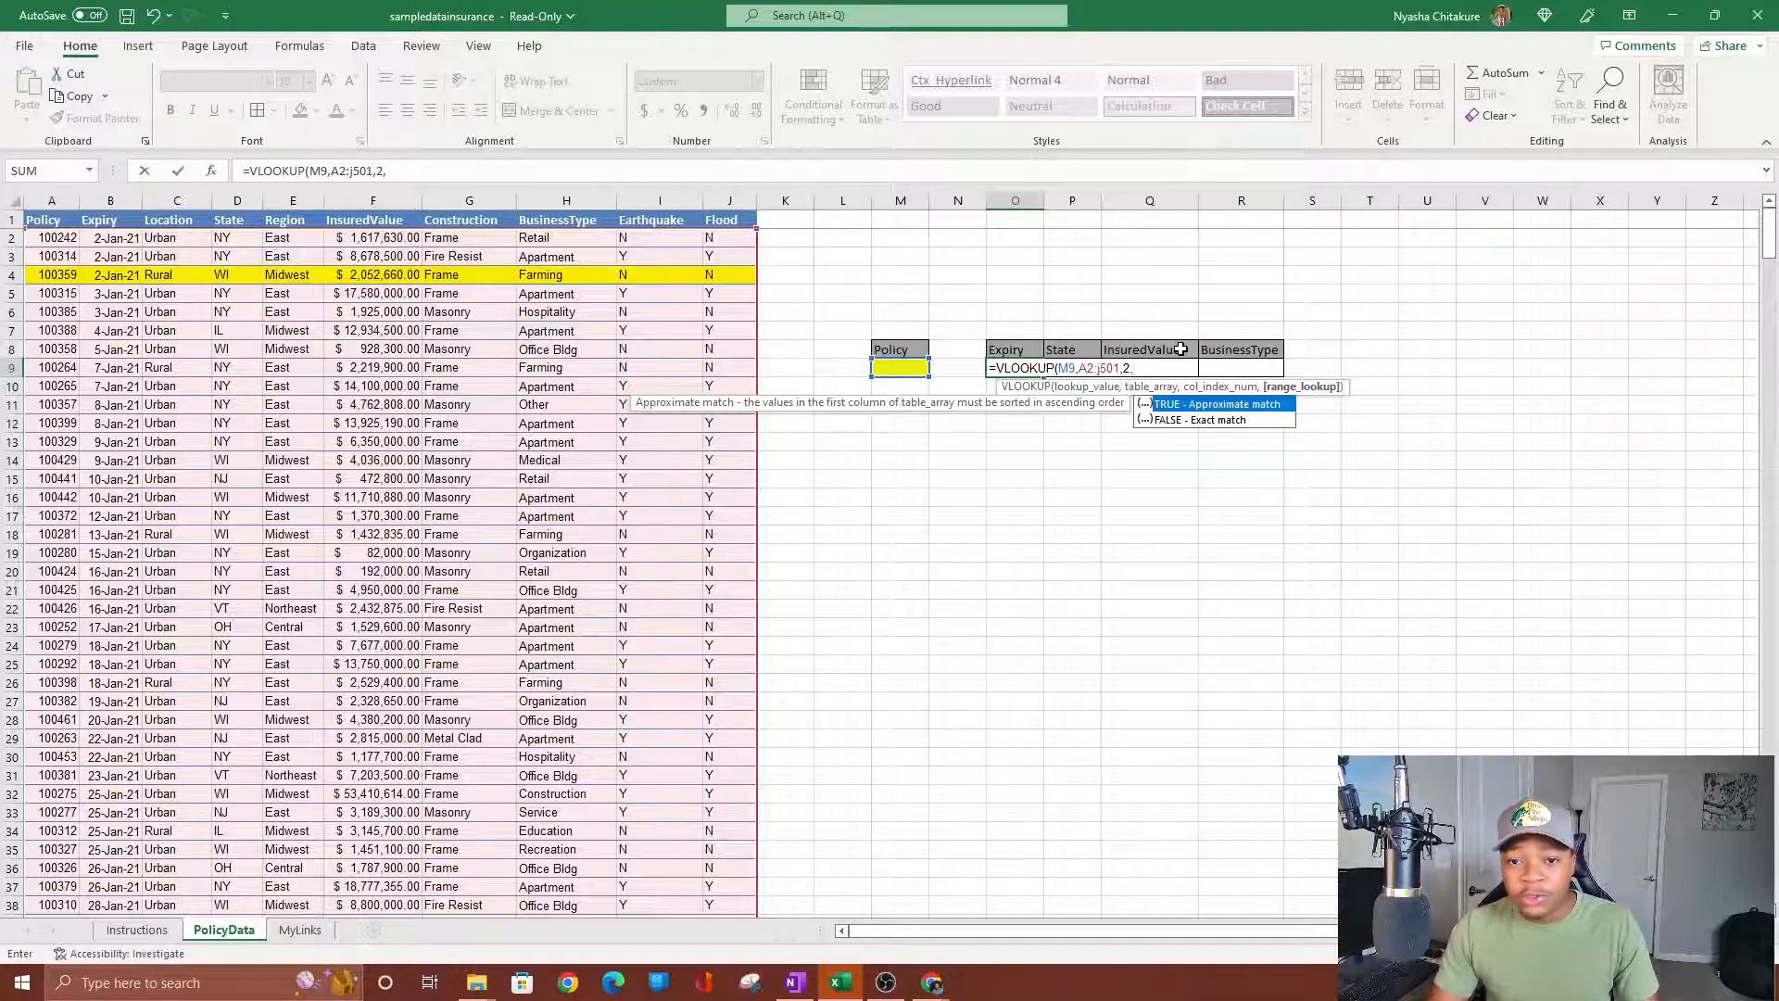
pyautogui.write('0')
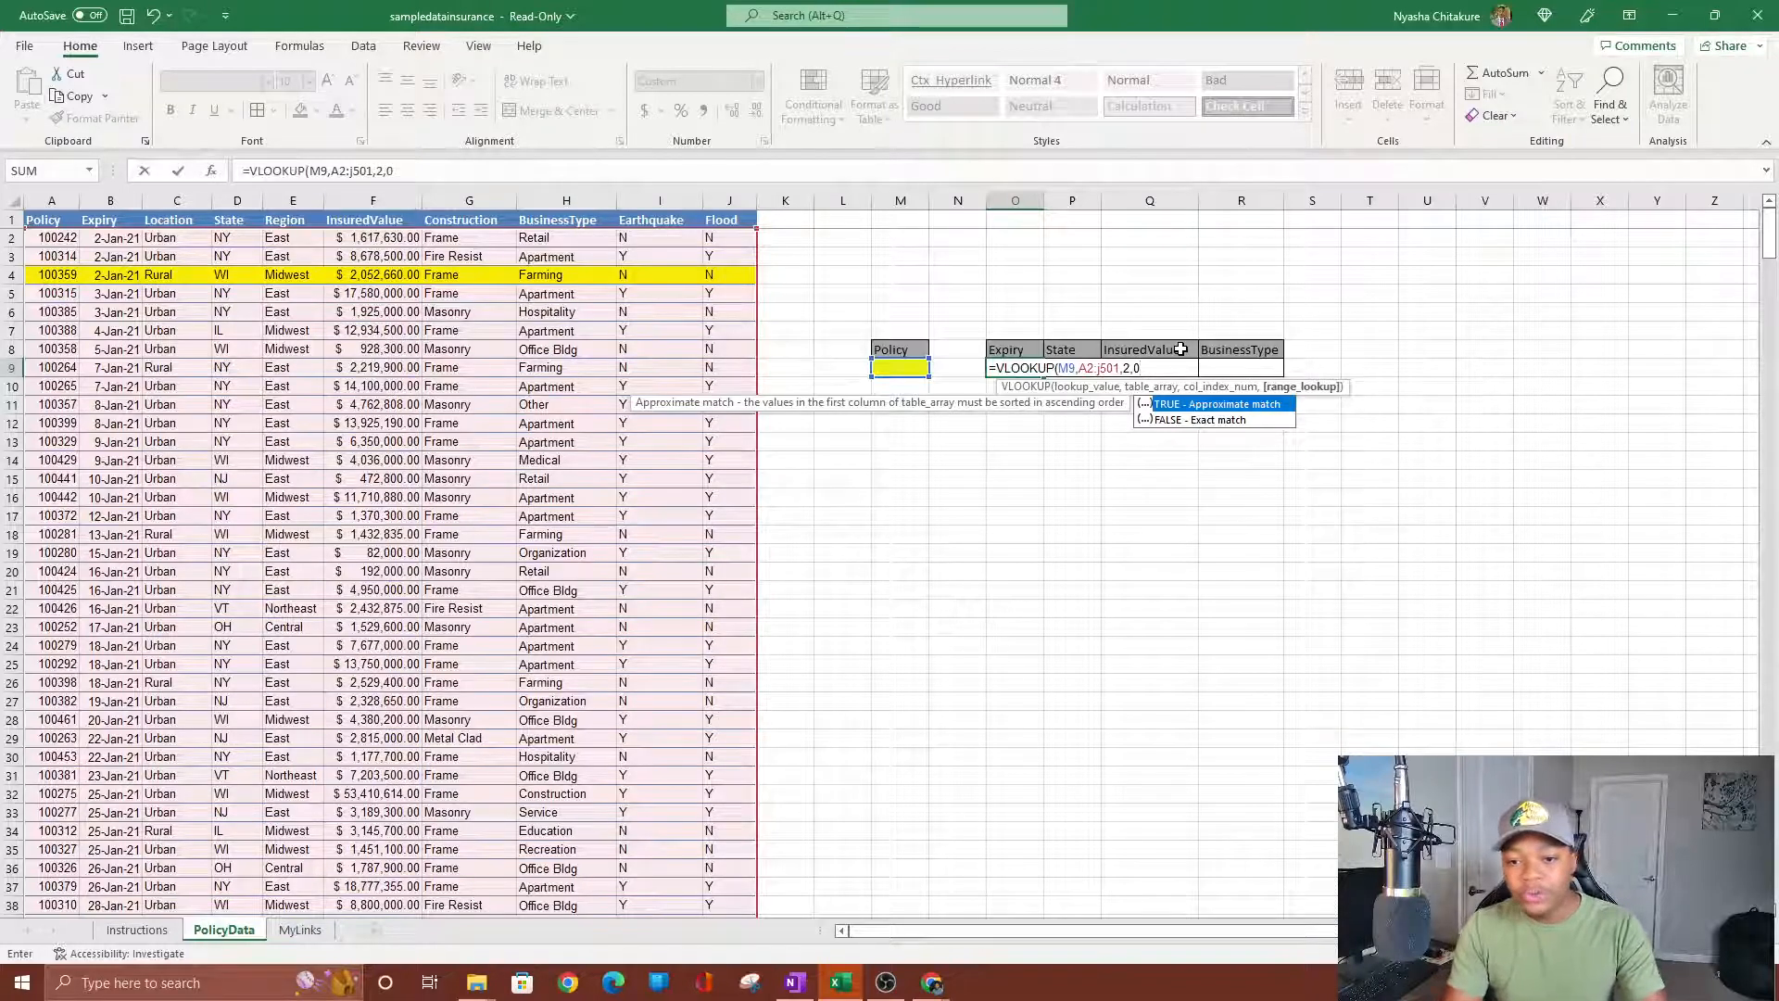
pyautogui.click(1177, 421)
pyautogui.doubleClick(1175, 421)
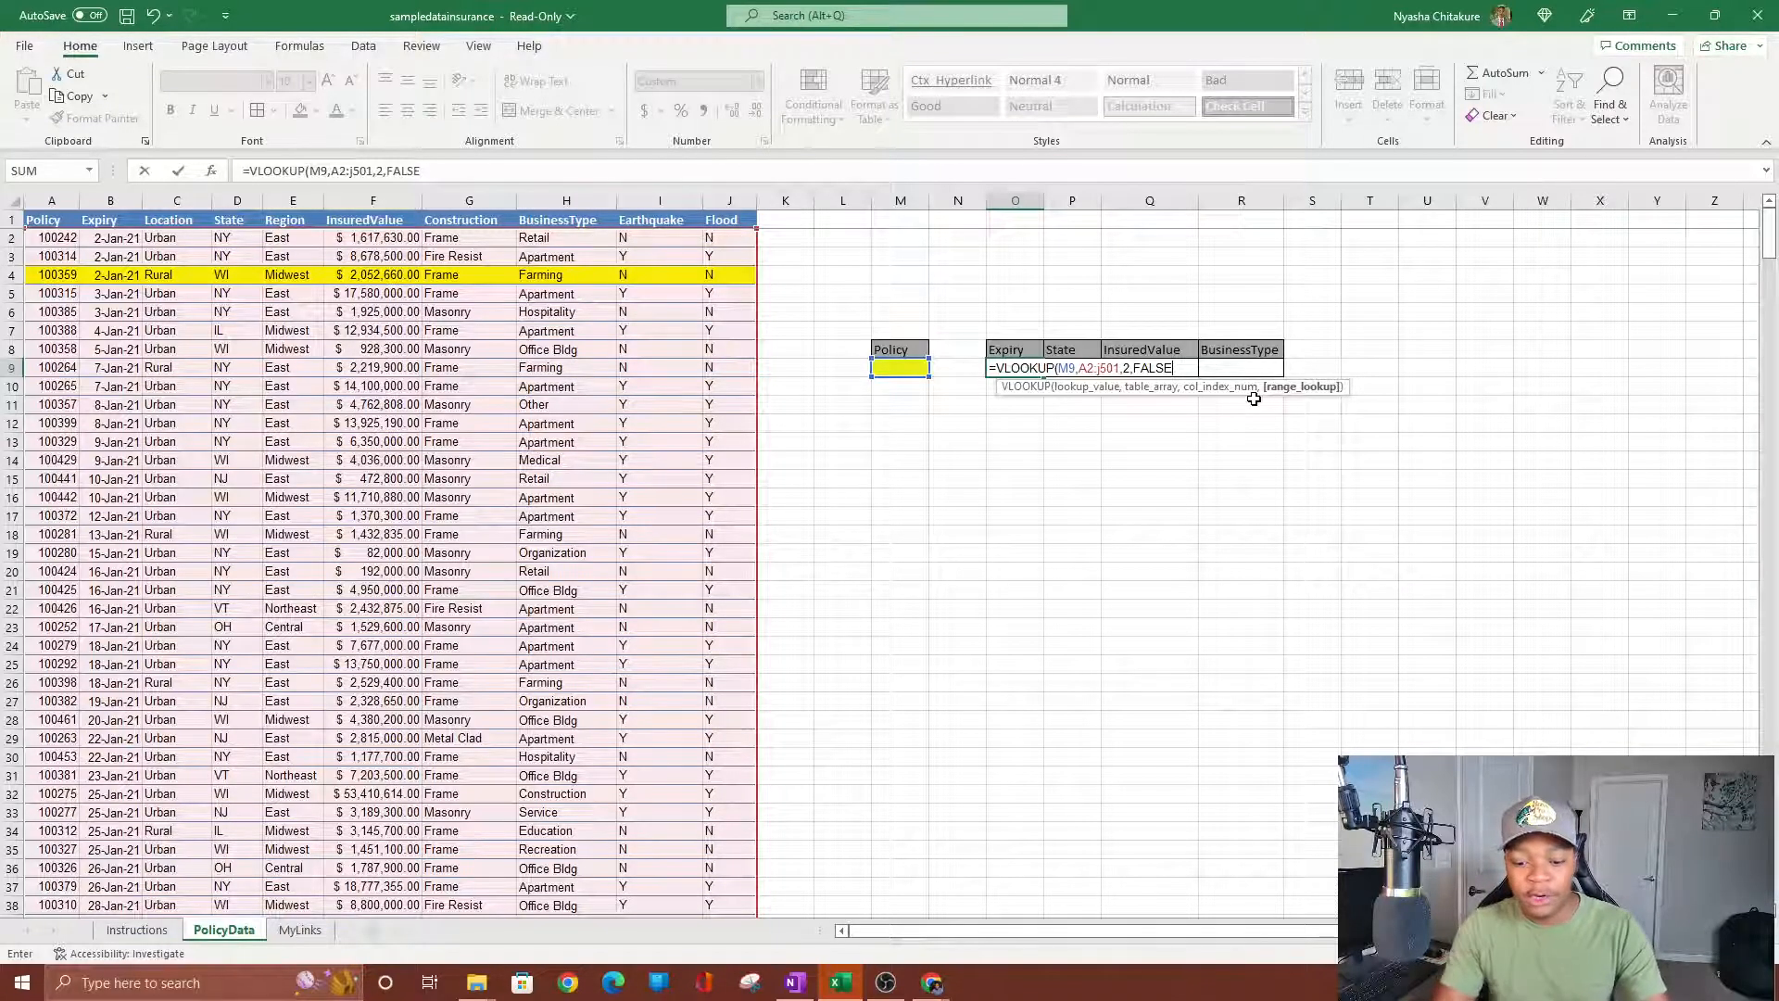
# Commit the Expiry formula =VLOOKUP(M9,A2:J501,2,FALSE) in O9 and check it.
pyautogui.write(')')
pyautogui.press('Return')
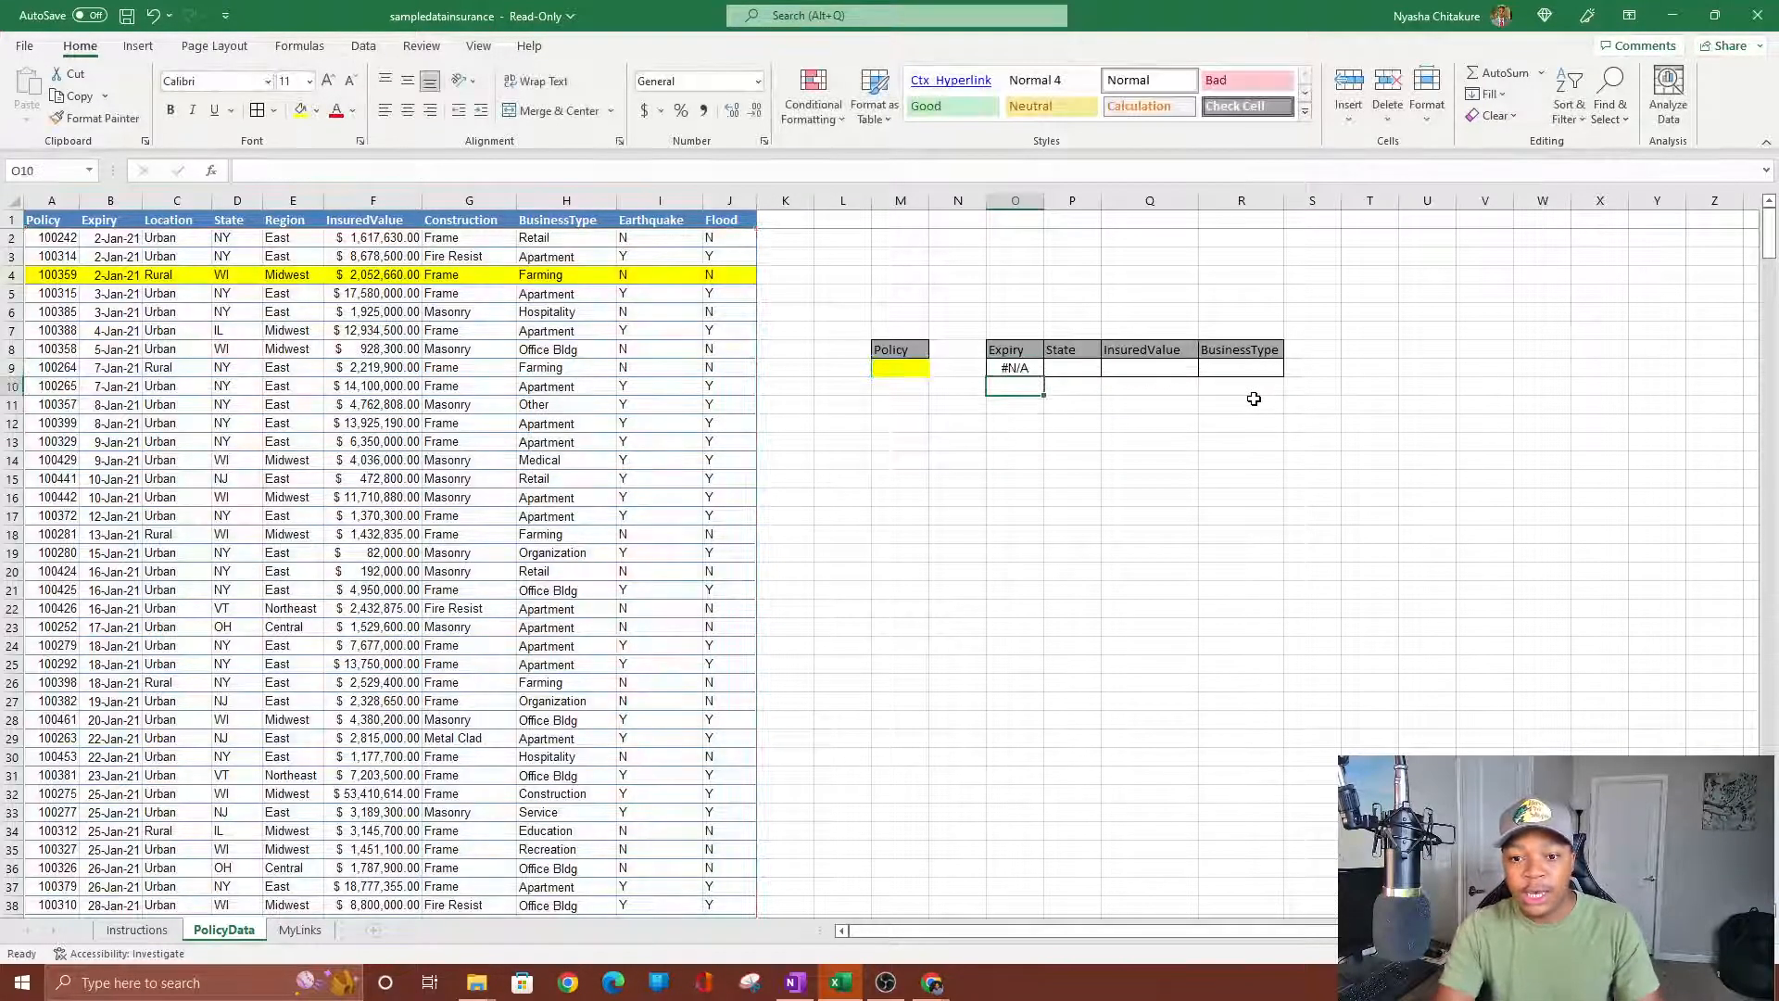
pyautogui.click(1022, 369)
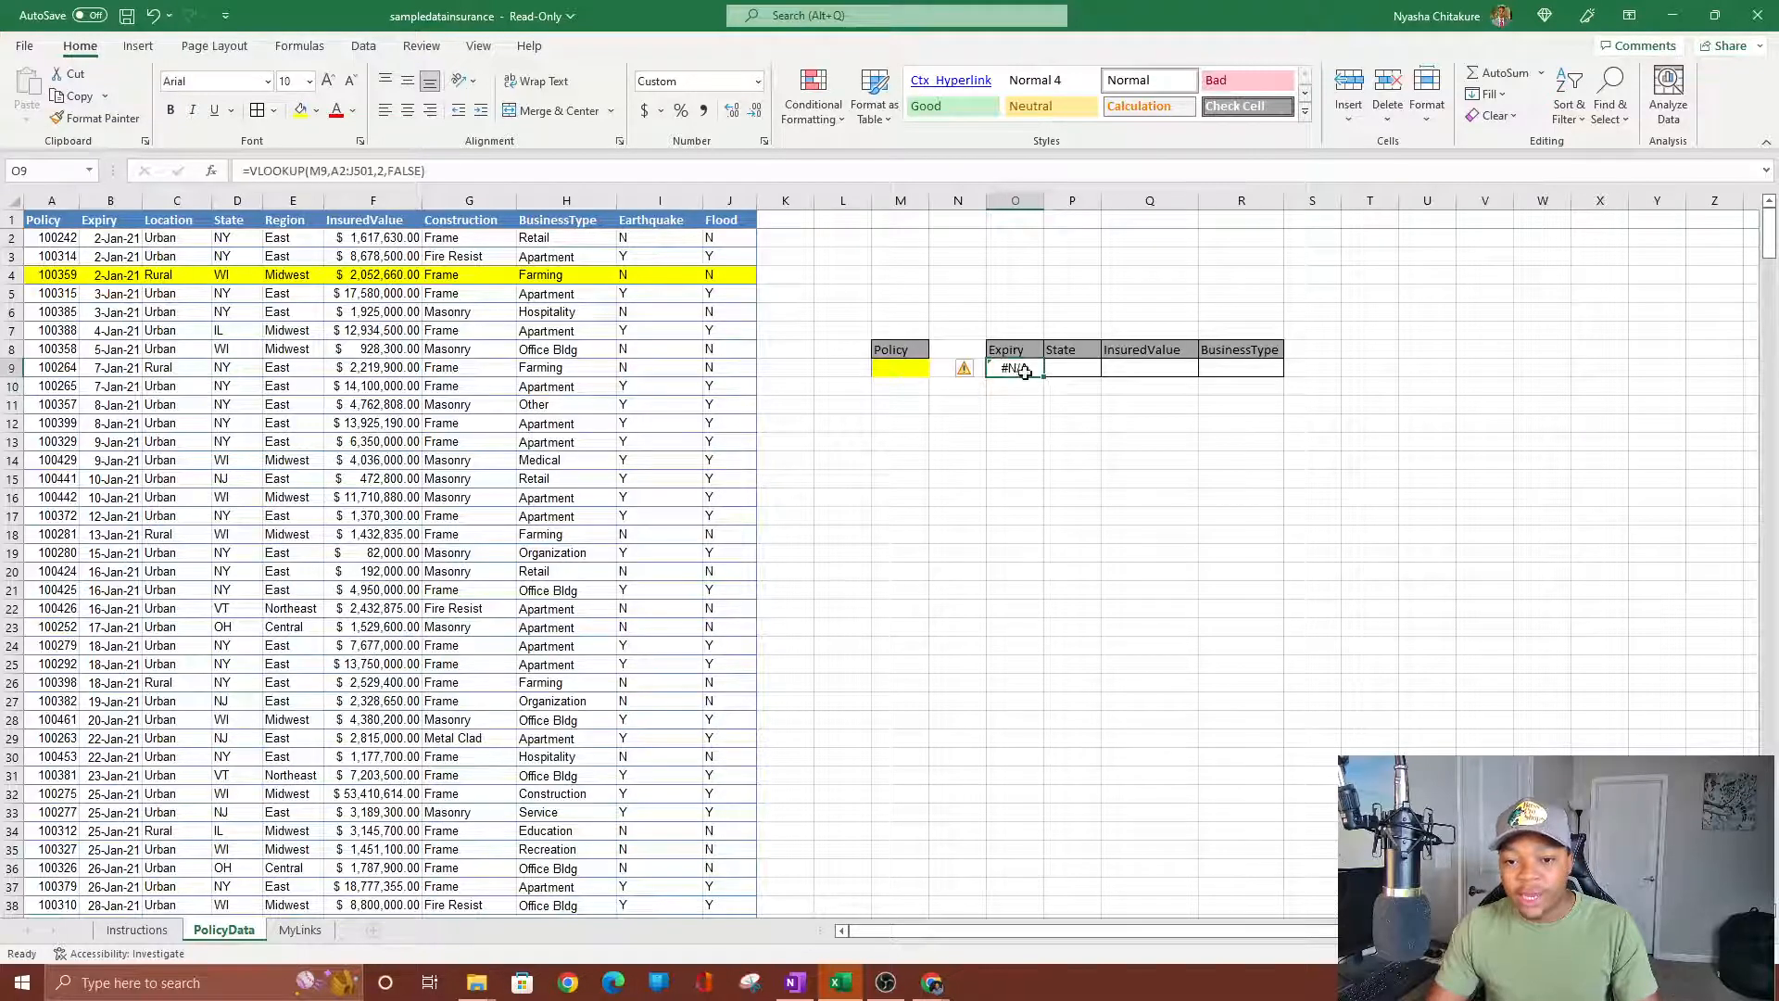
# Copy the first policy number 100242 into the yellow Policy cell M9.
pyautogui.click(891, 369)
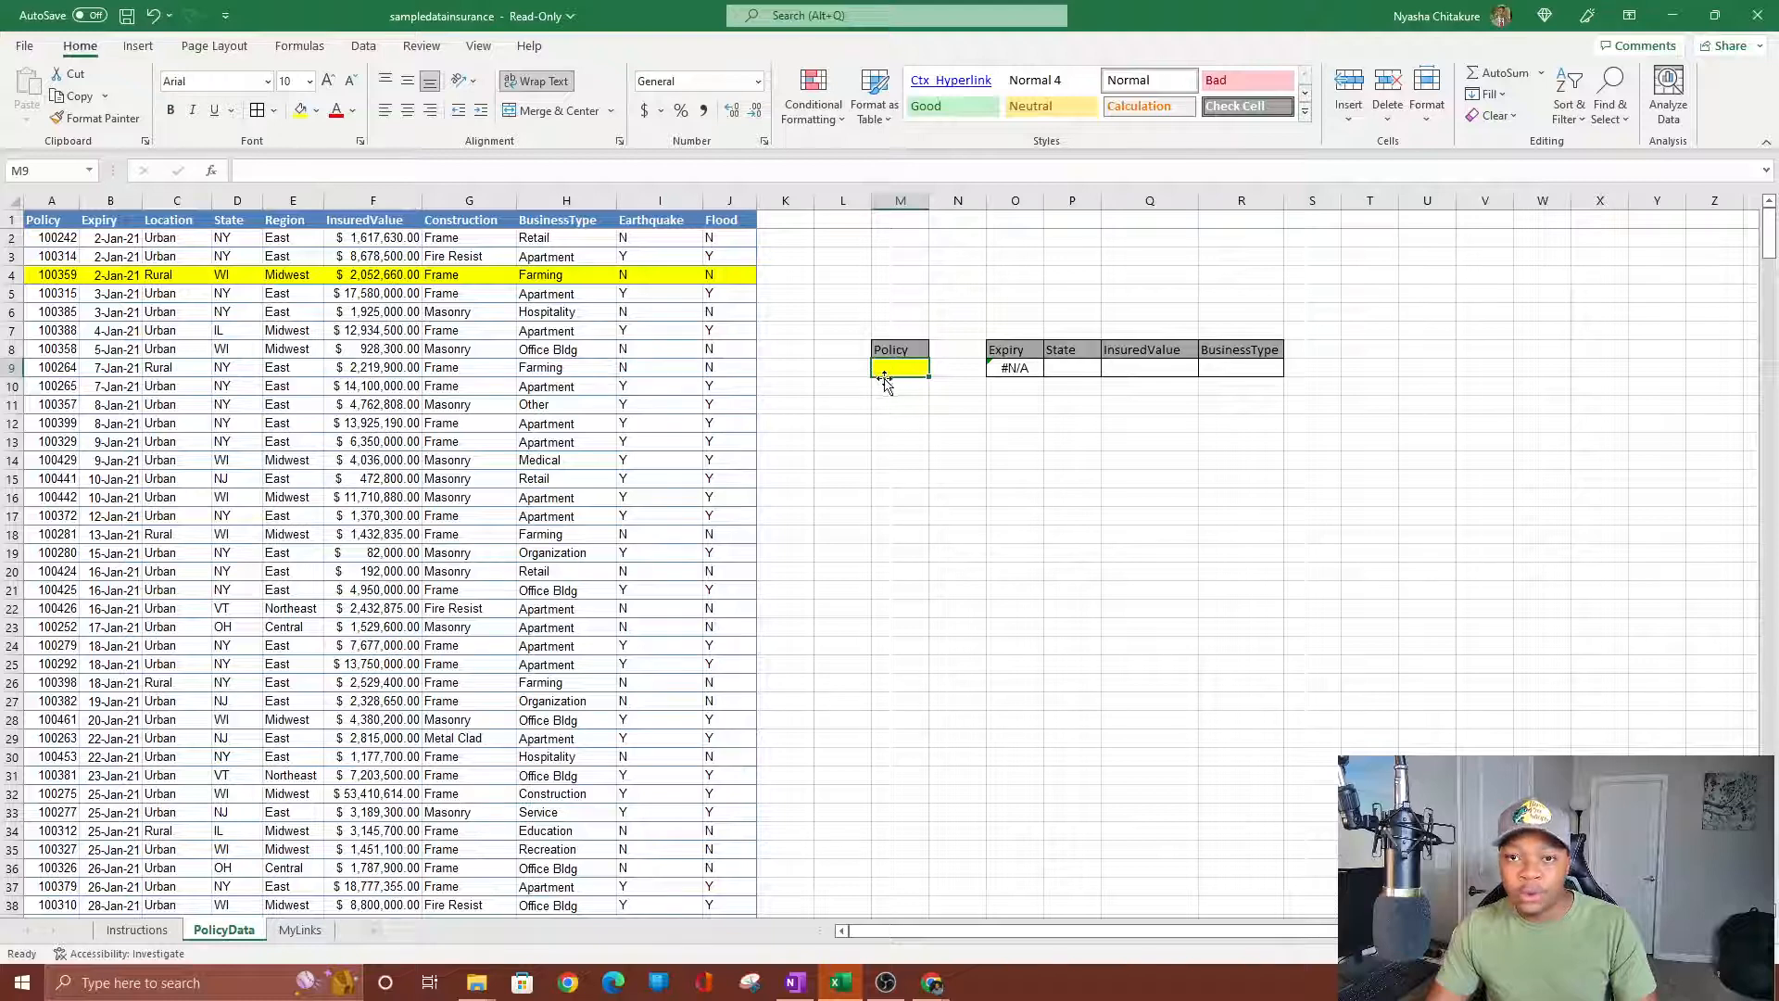
pyautogui.click(54, 241)
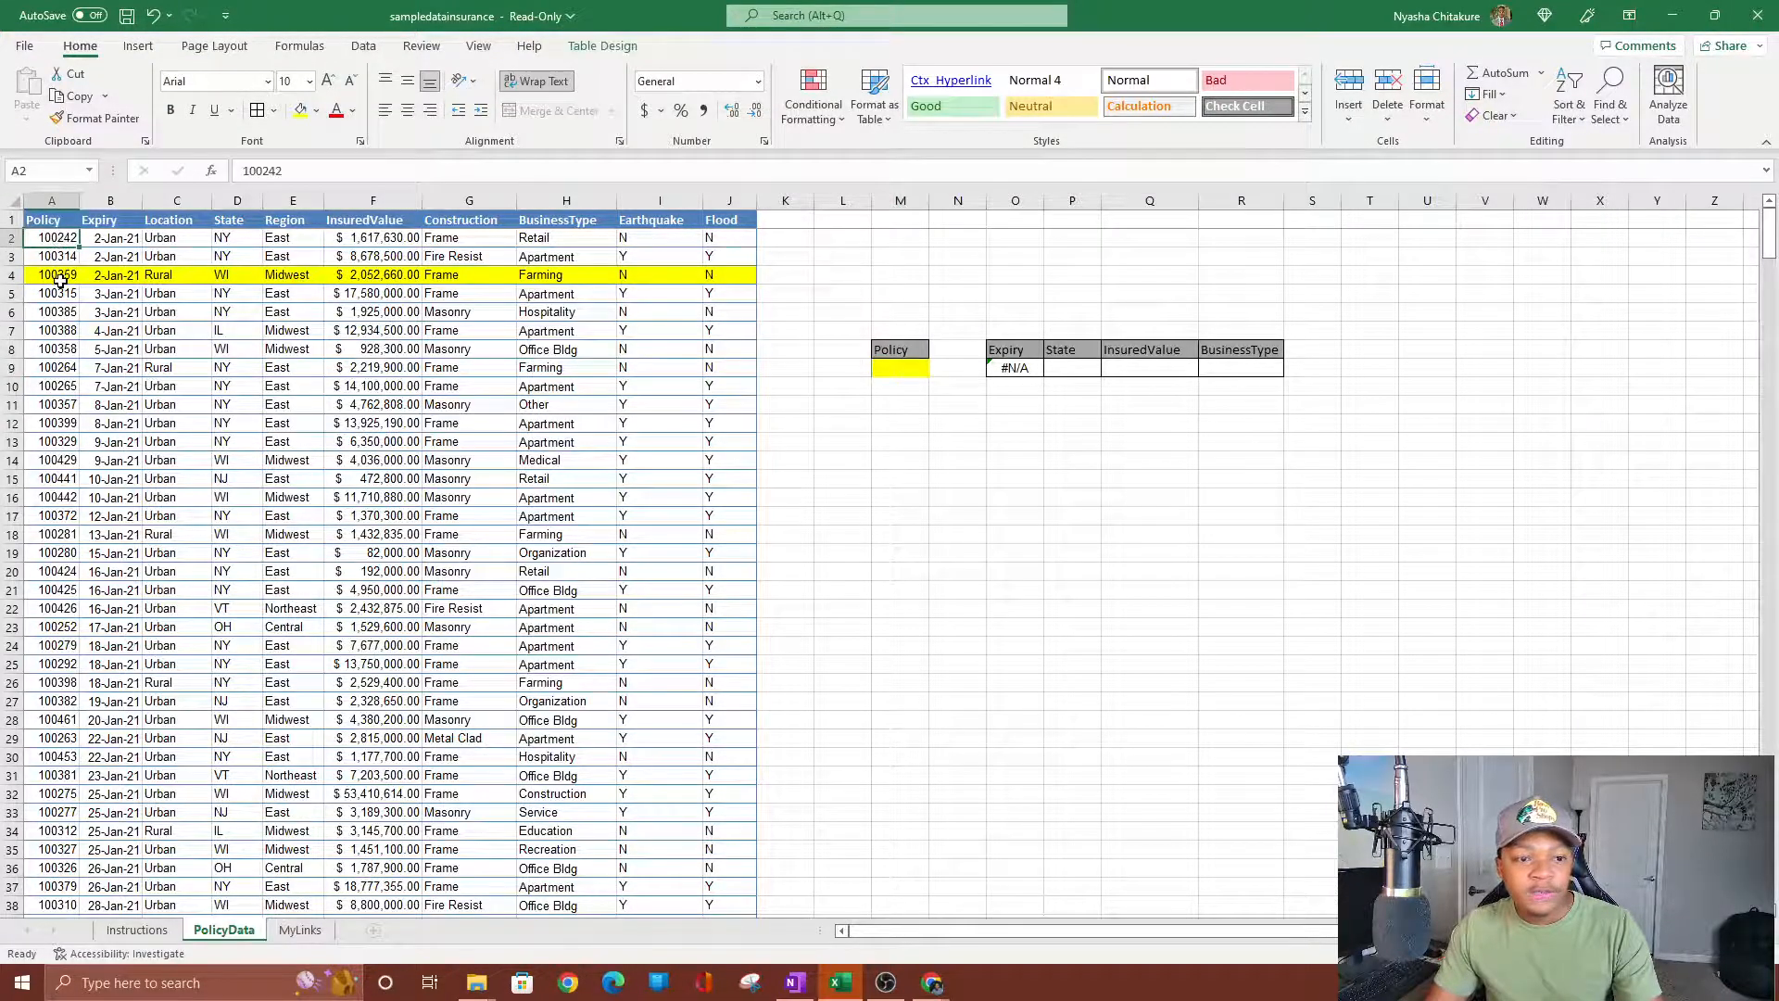
pyautogui.hotkey('ctrl', 'c')
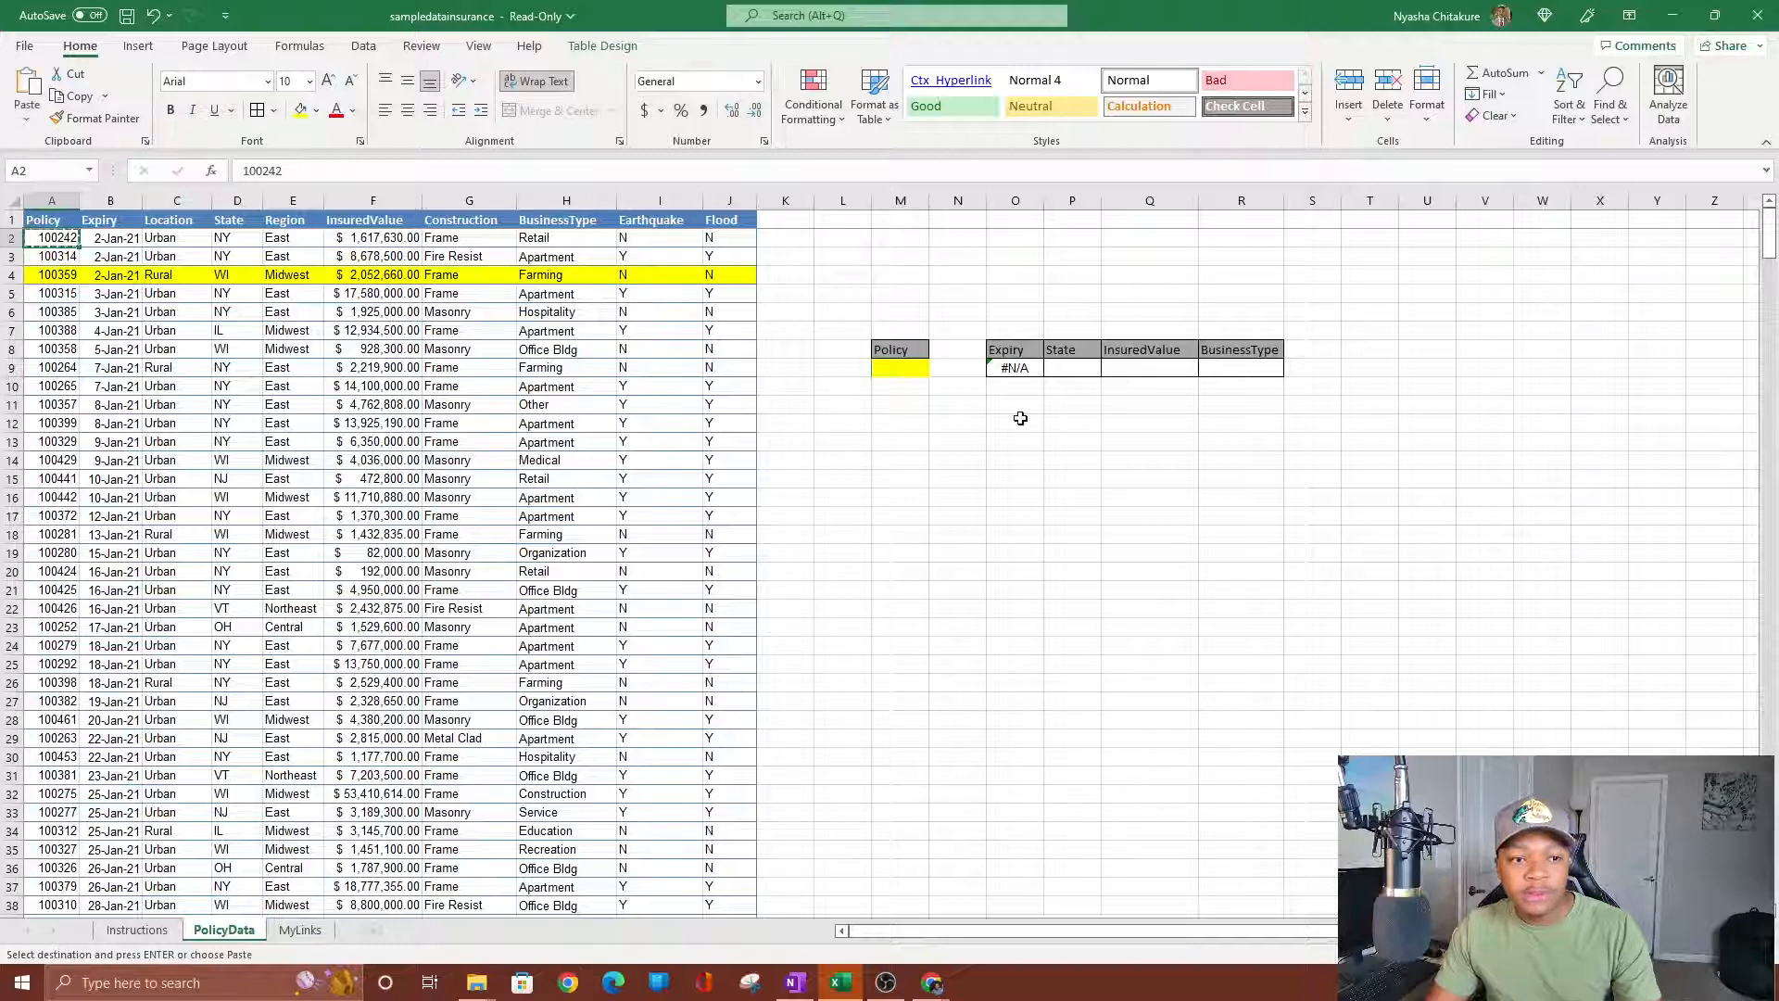
pyautogui.click(896, 366)
pyautogui.rightClick(896, 366)
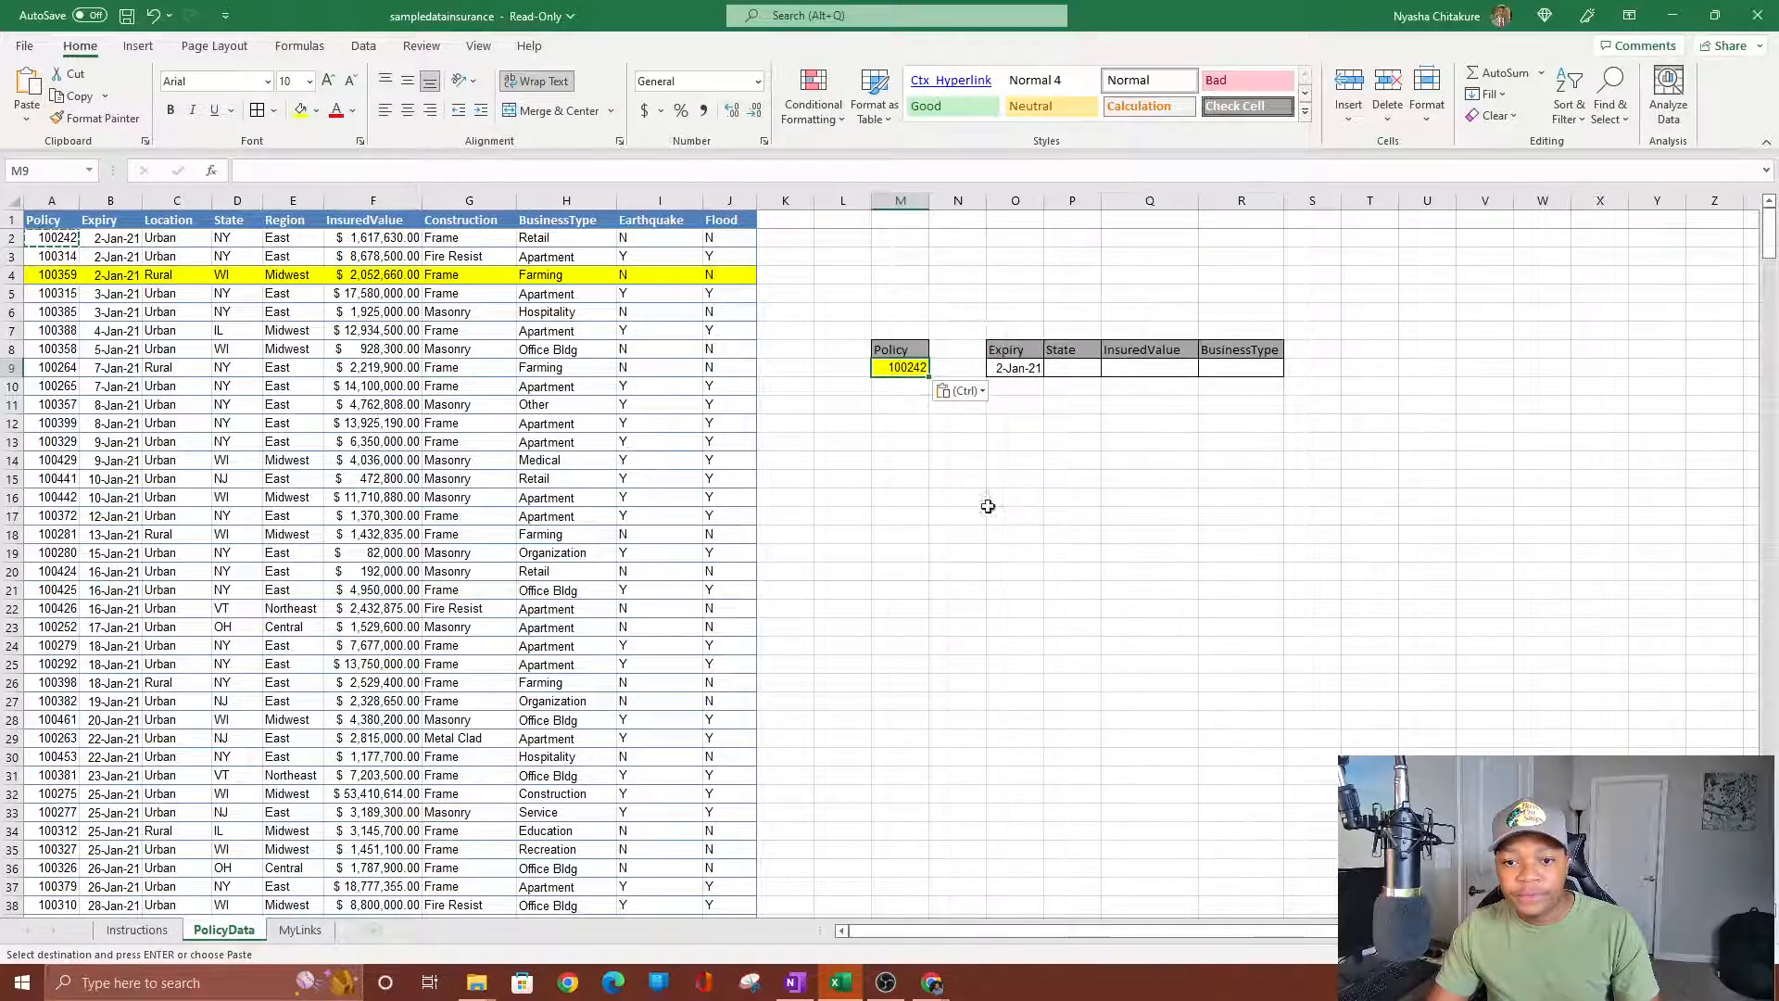
pyautogui.click(970, 498)
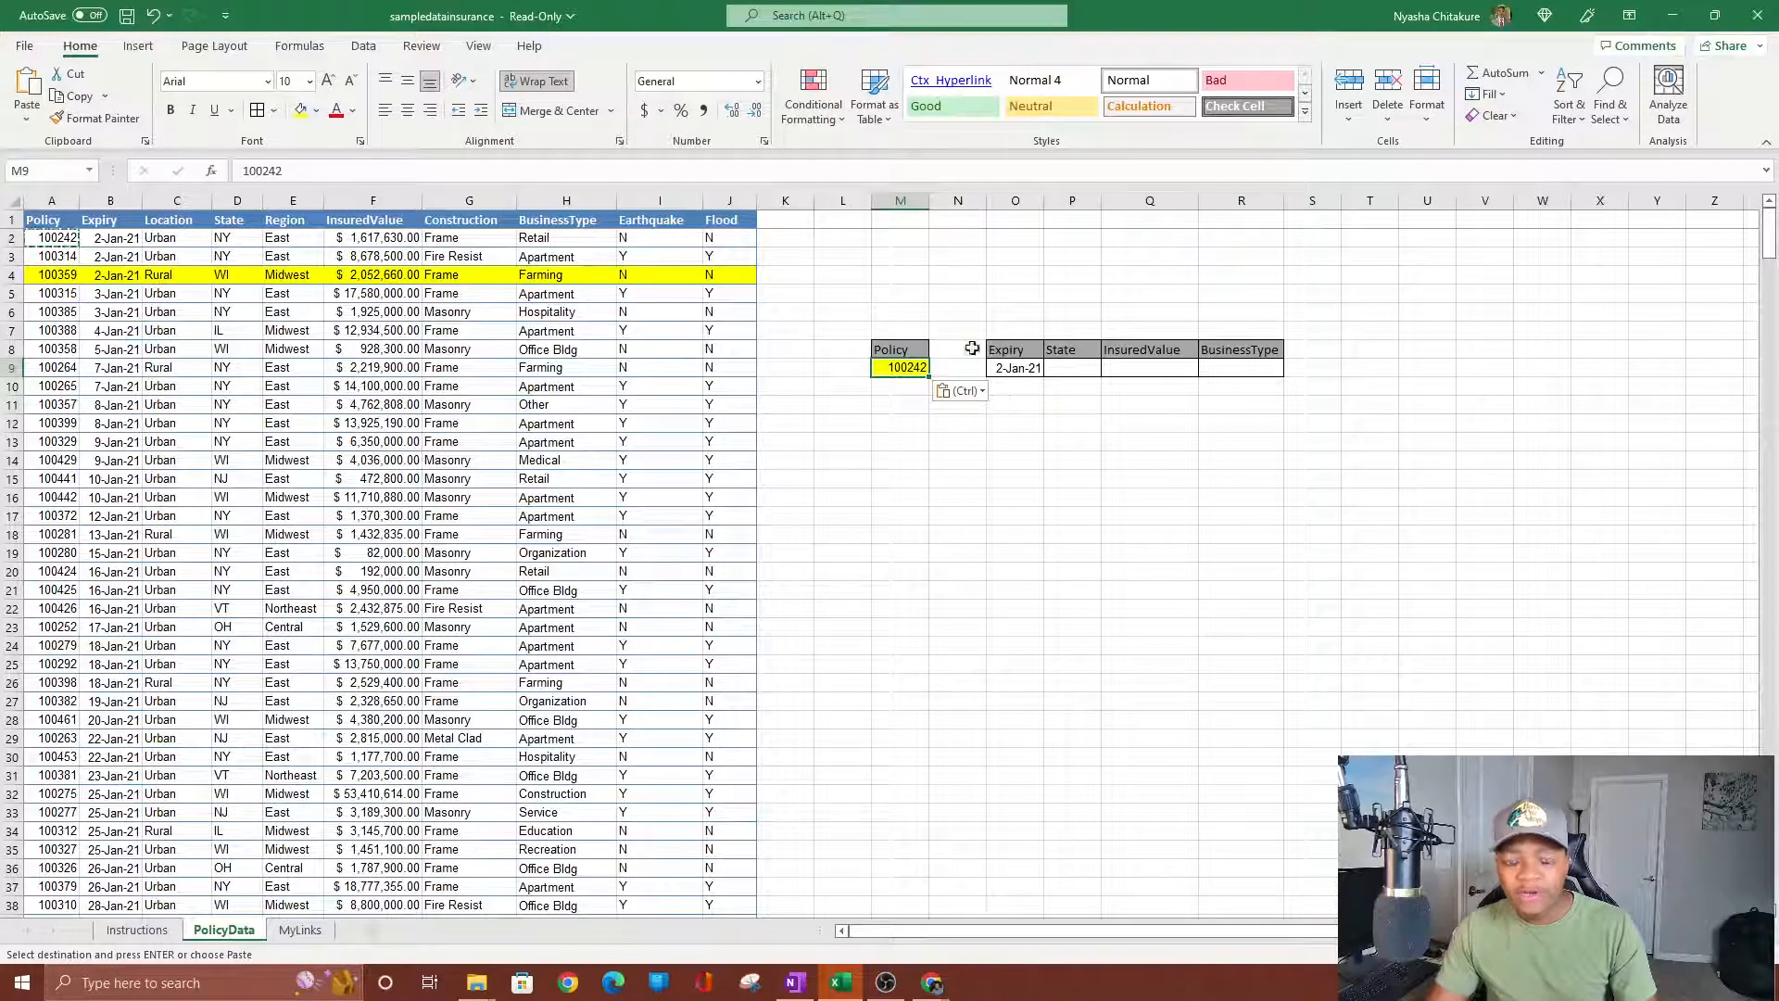
pyautogui.click(1176, 545)
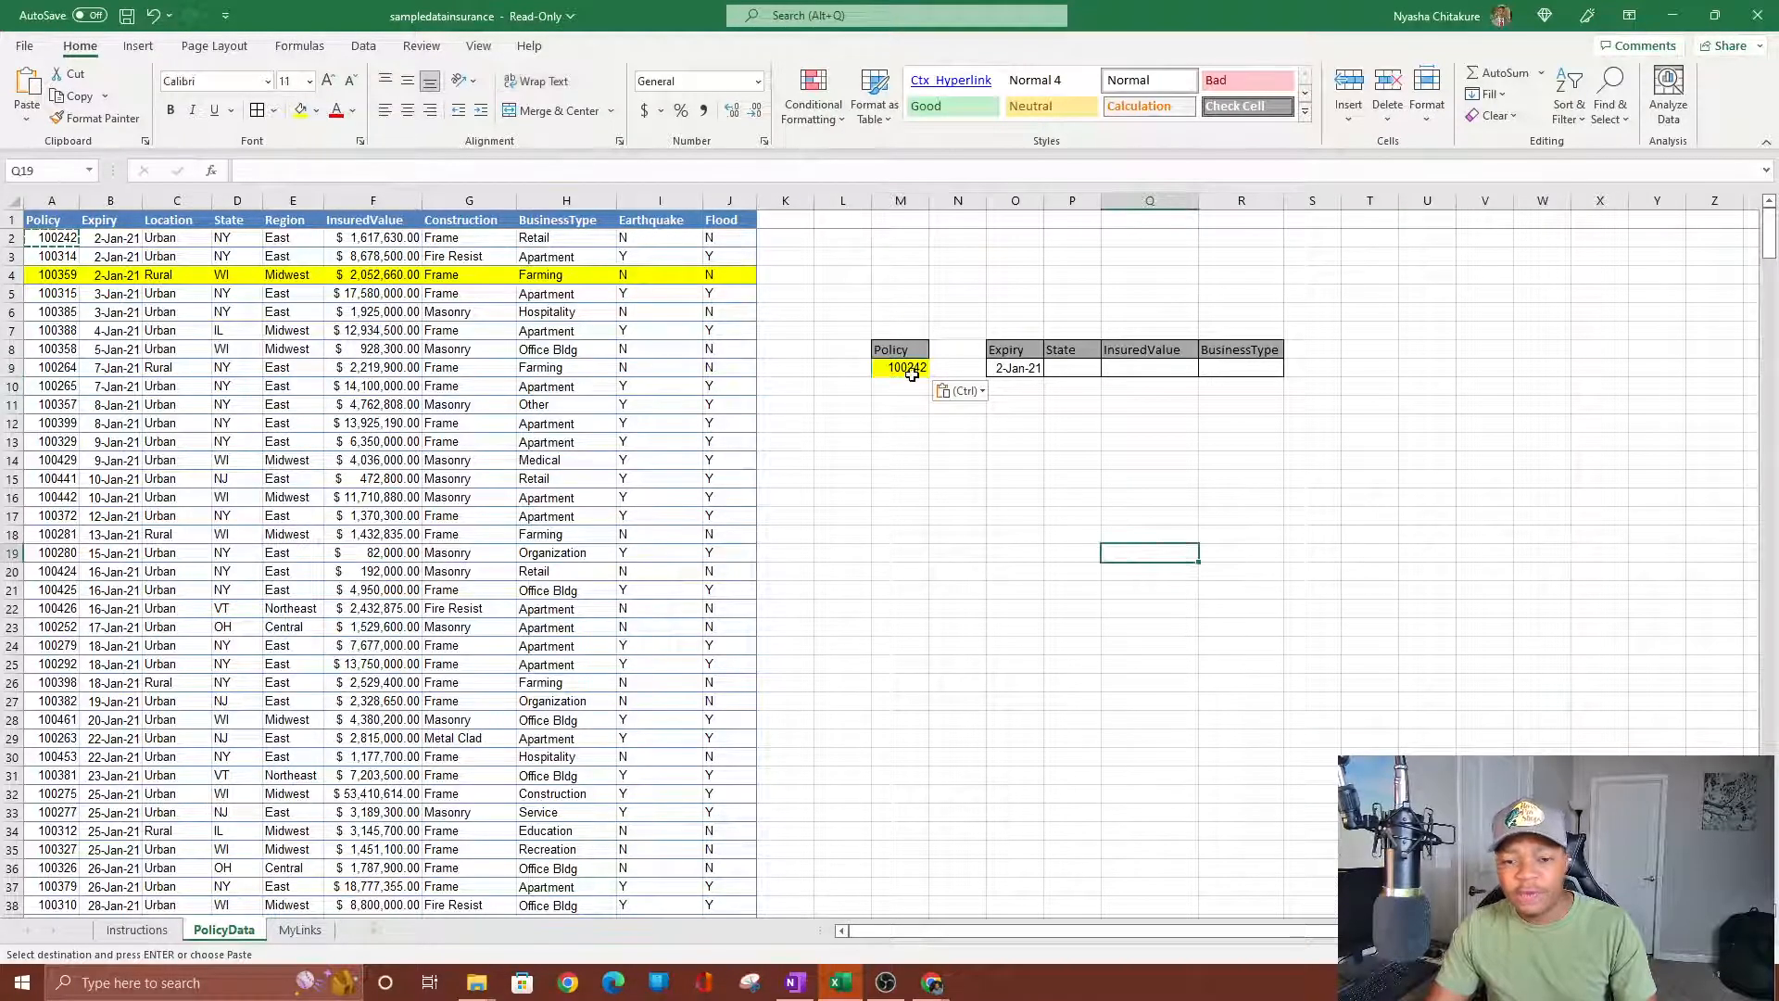
# Enter =VLOOKUP(M9,A2:J501,4,0) in State cell P9, returning NY.
pyautogui.click(1086, 371)
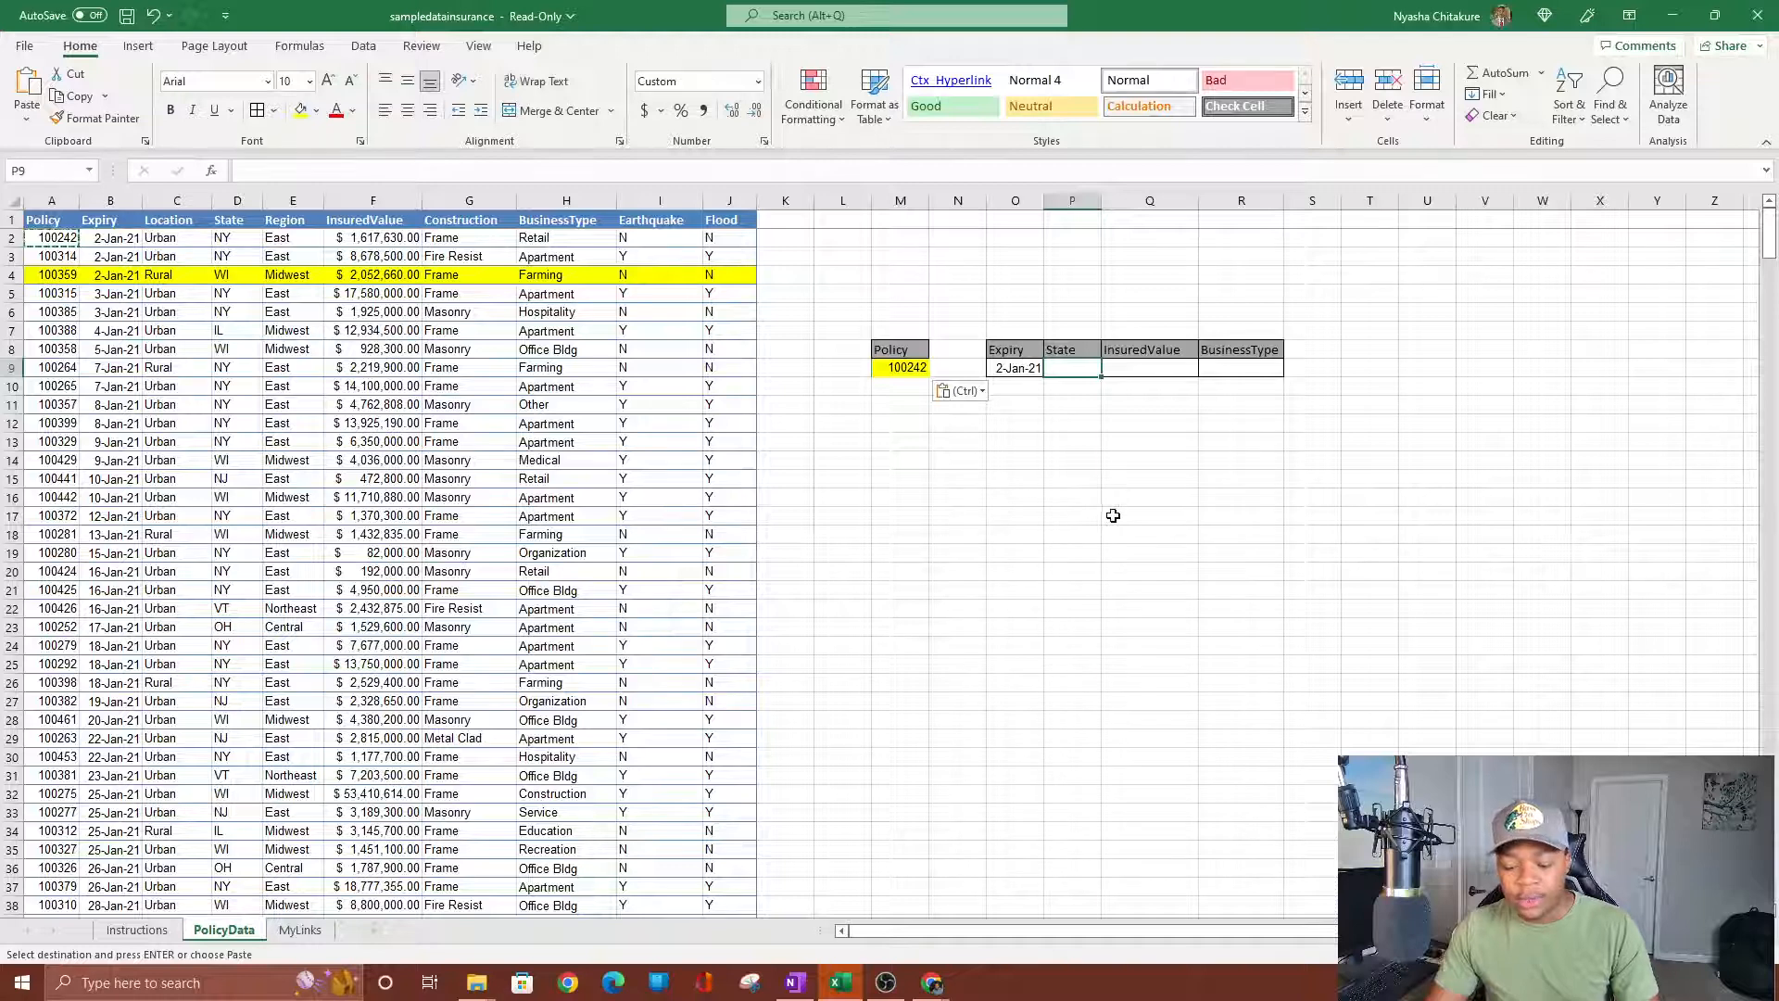
pyautogui.click(1019, 373)
pyautogui.click(1083, 367)
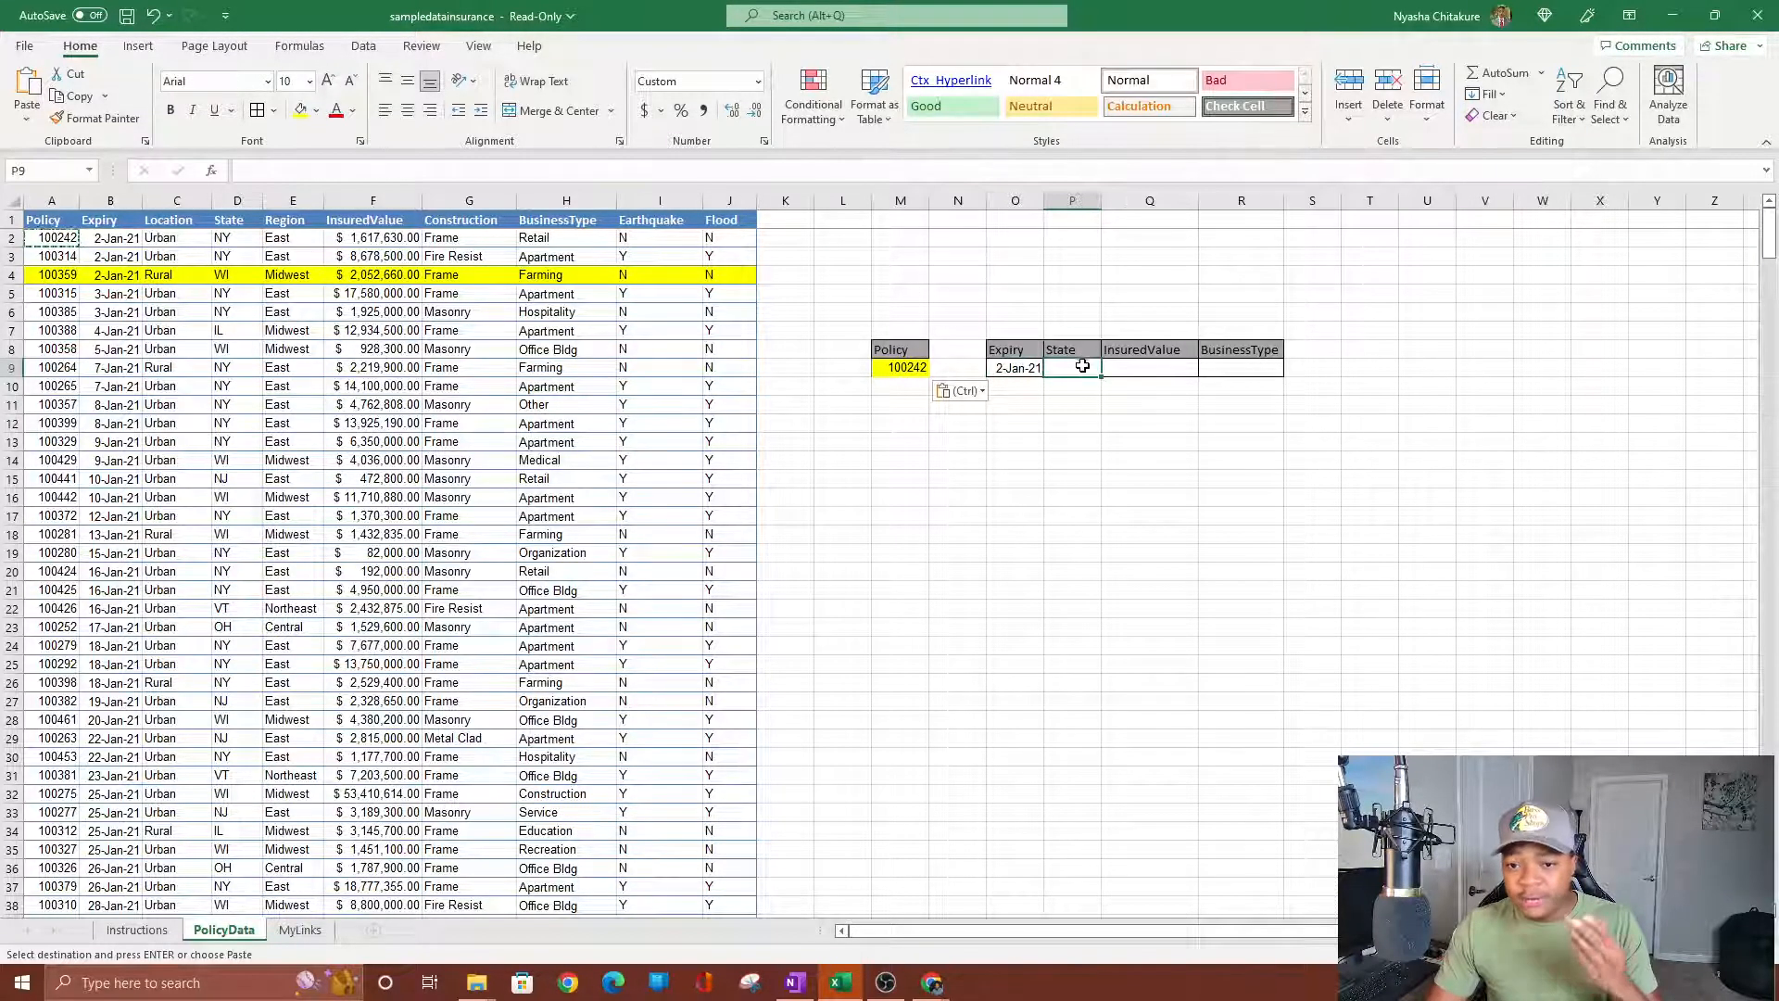
pyautogui.write('=vl')
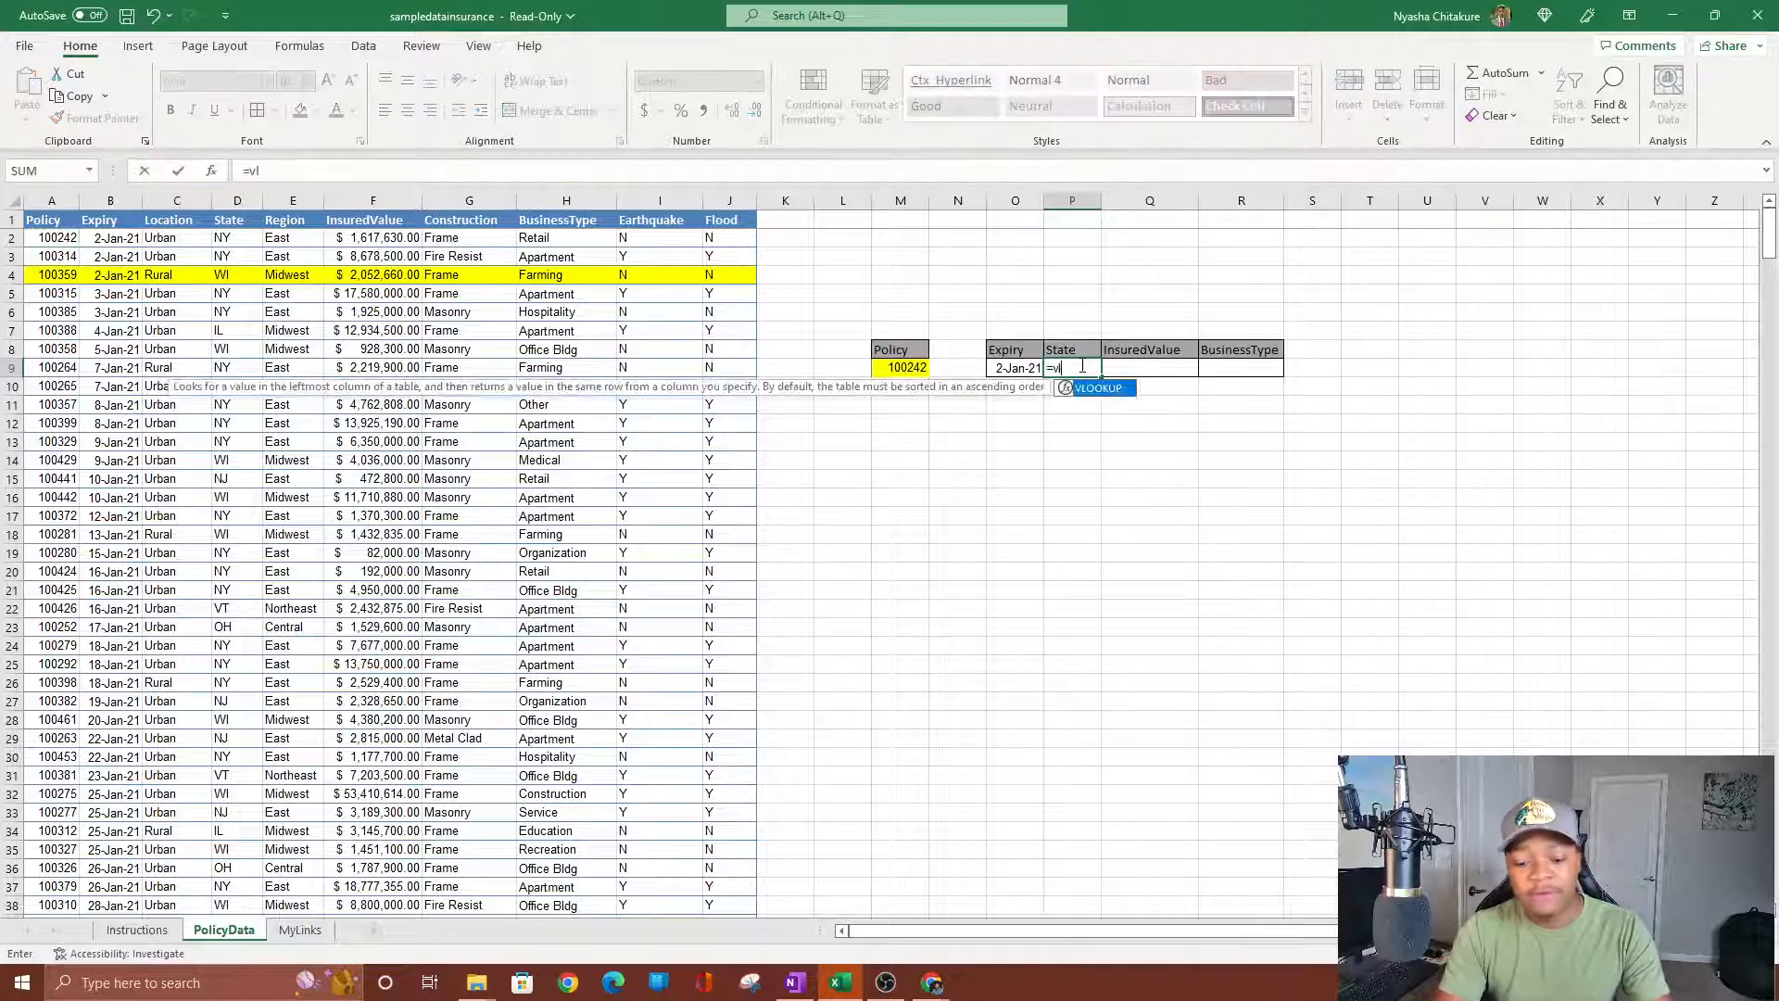
pyautogui.press('Tab')
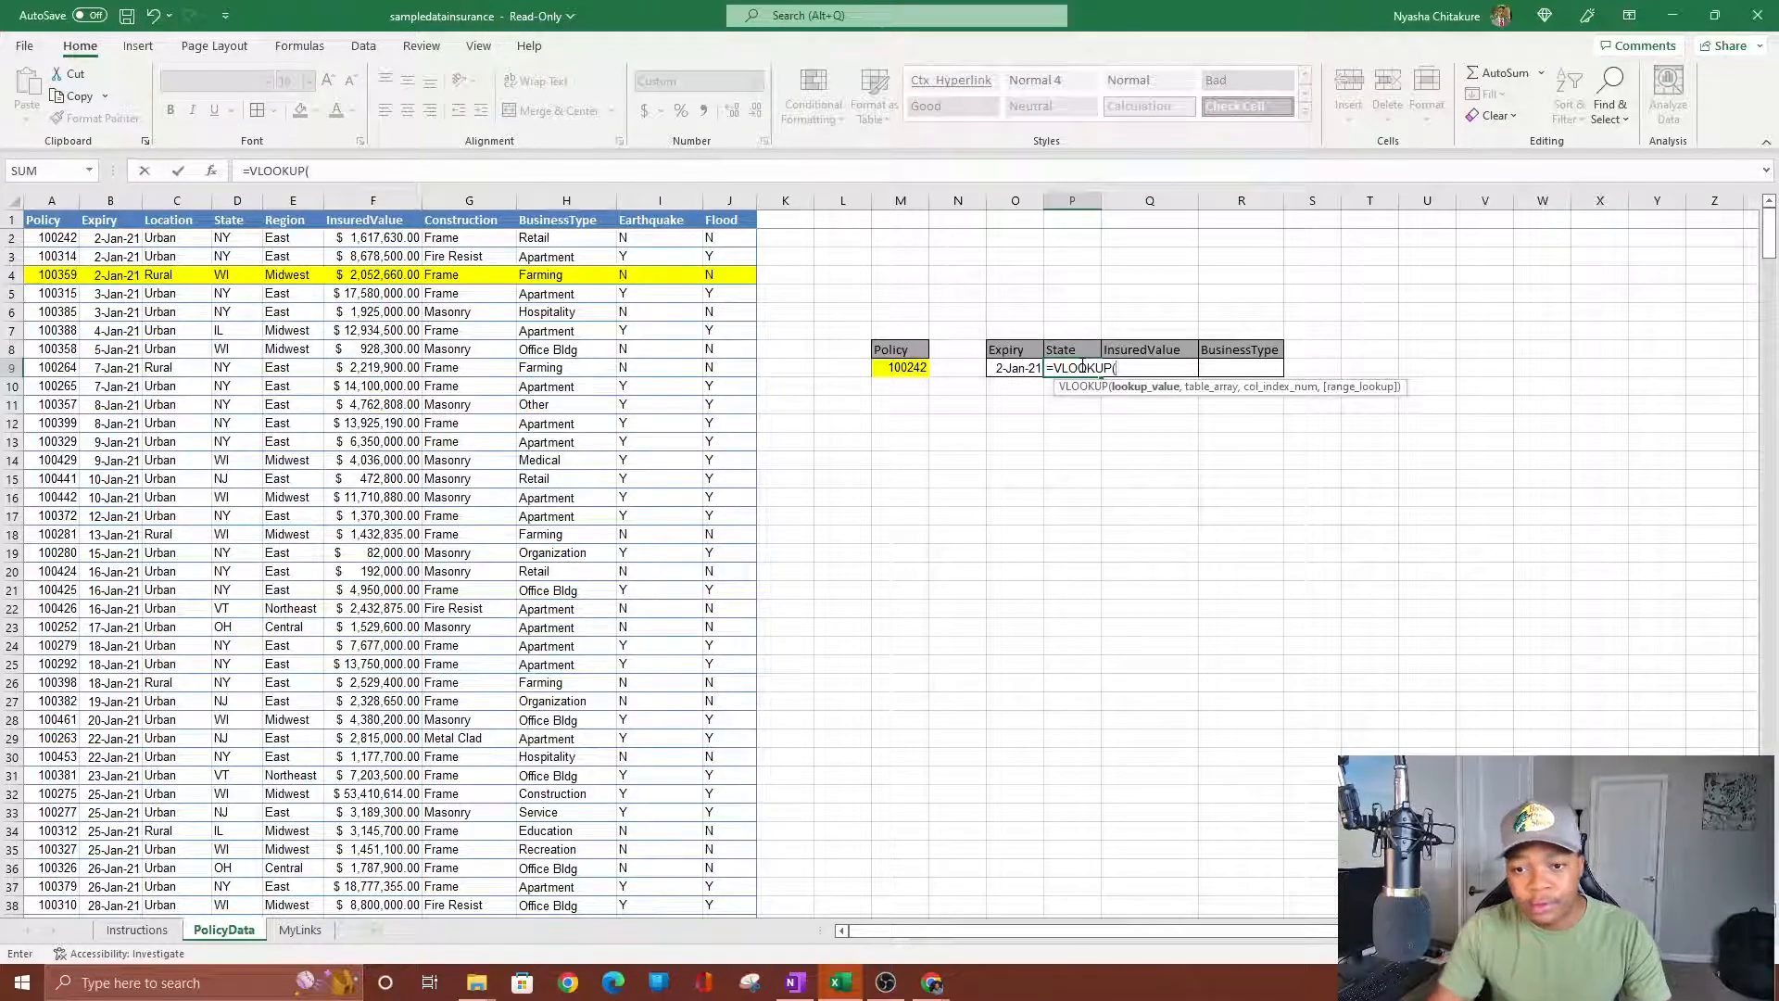
pyautogui.click(906, 369)
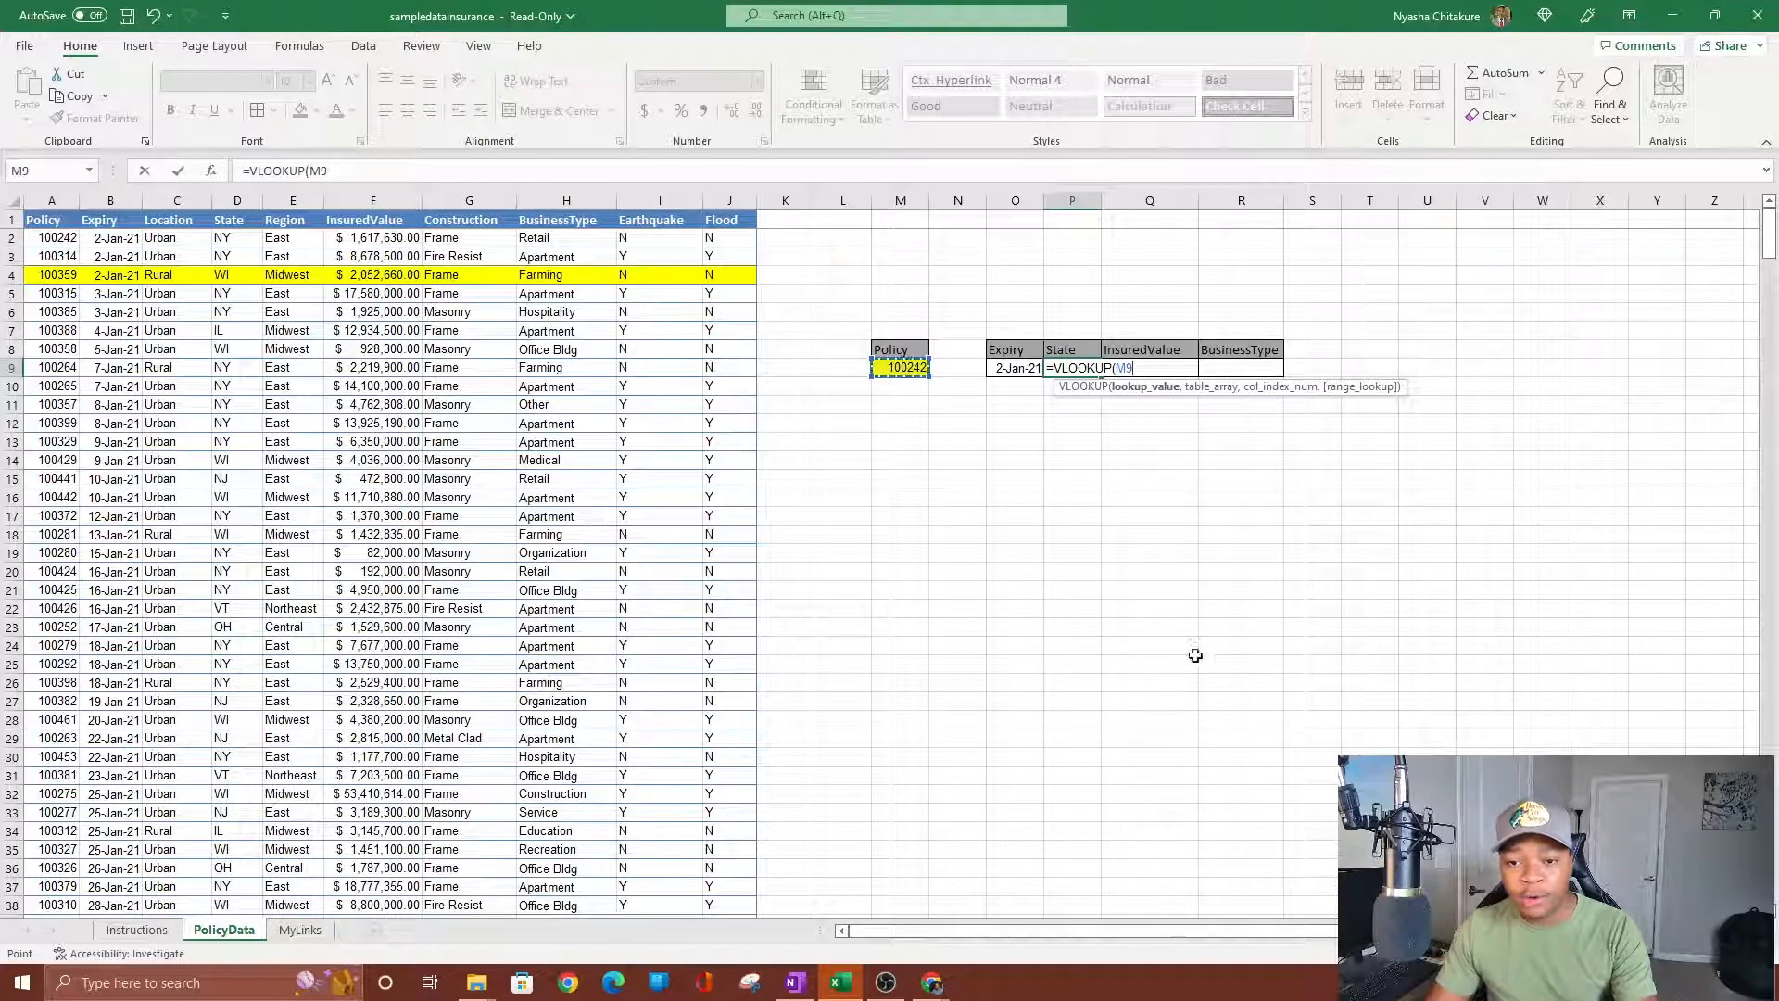
pyautogui.write(',')
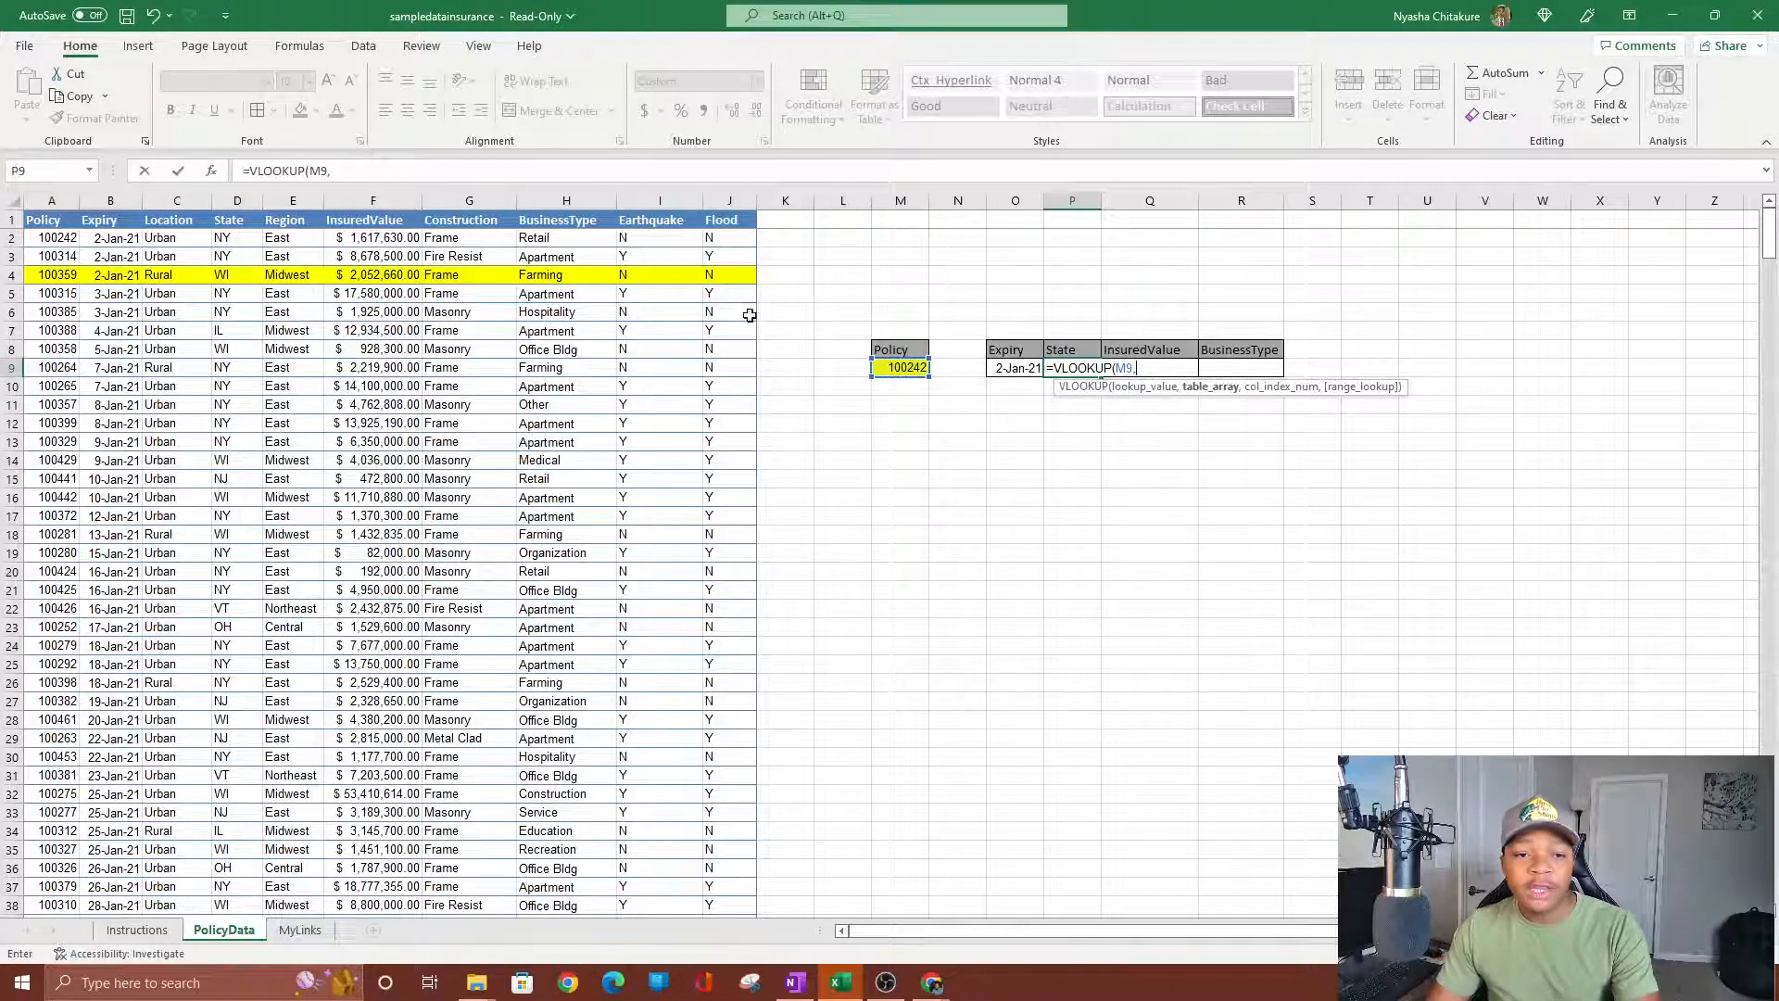
pyautogui.write('a2')
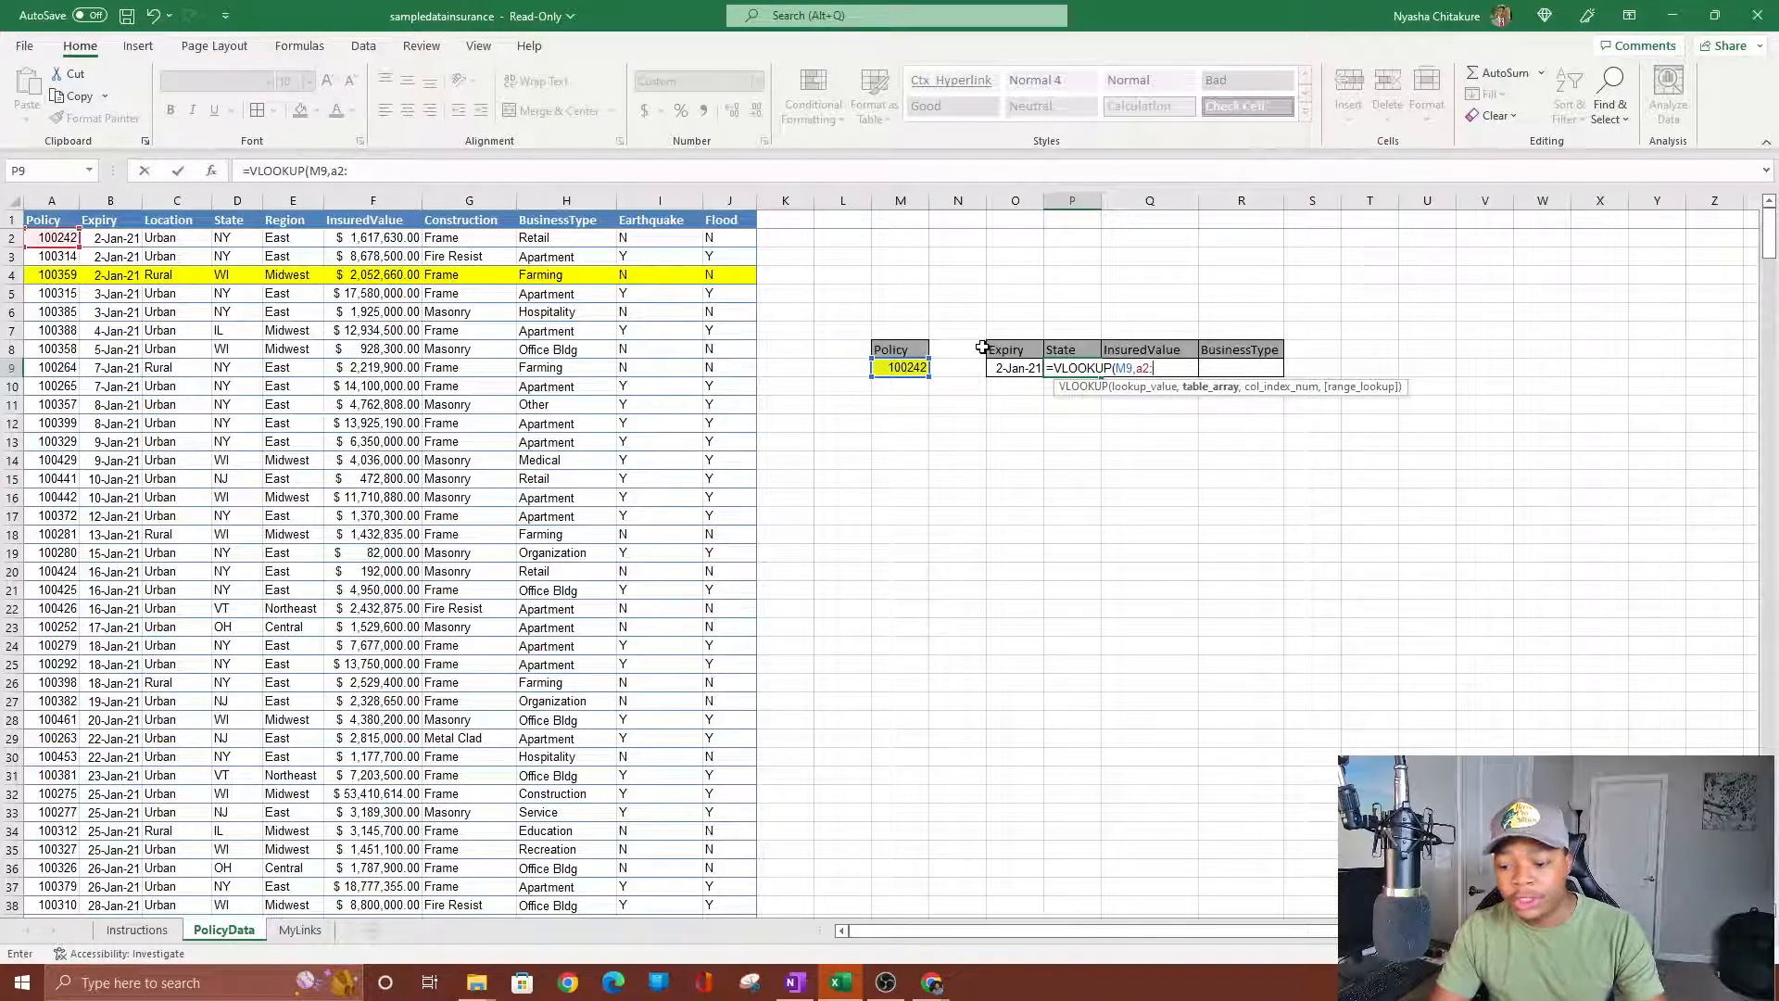
pyautogui.write(':j501')
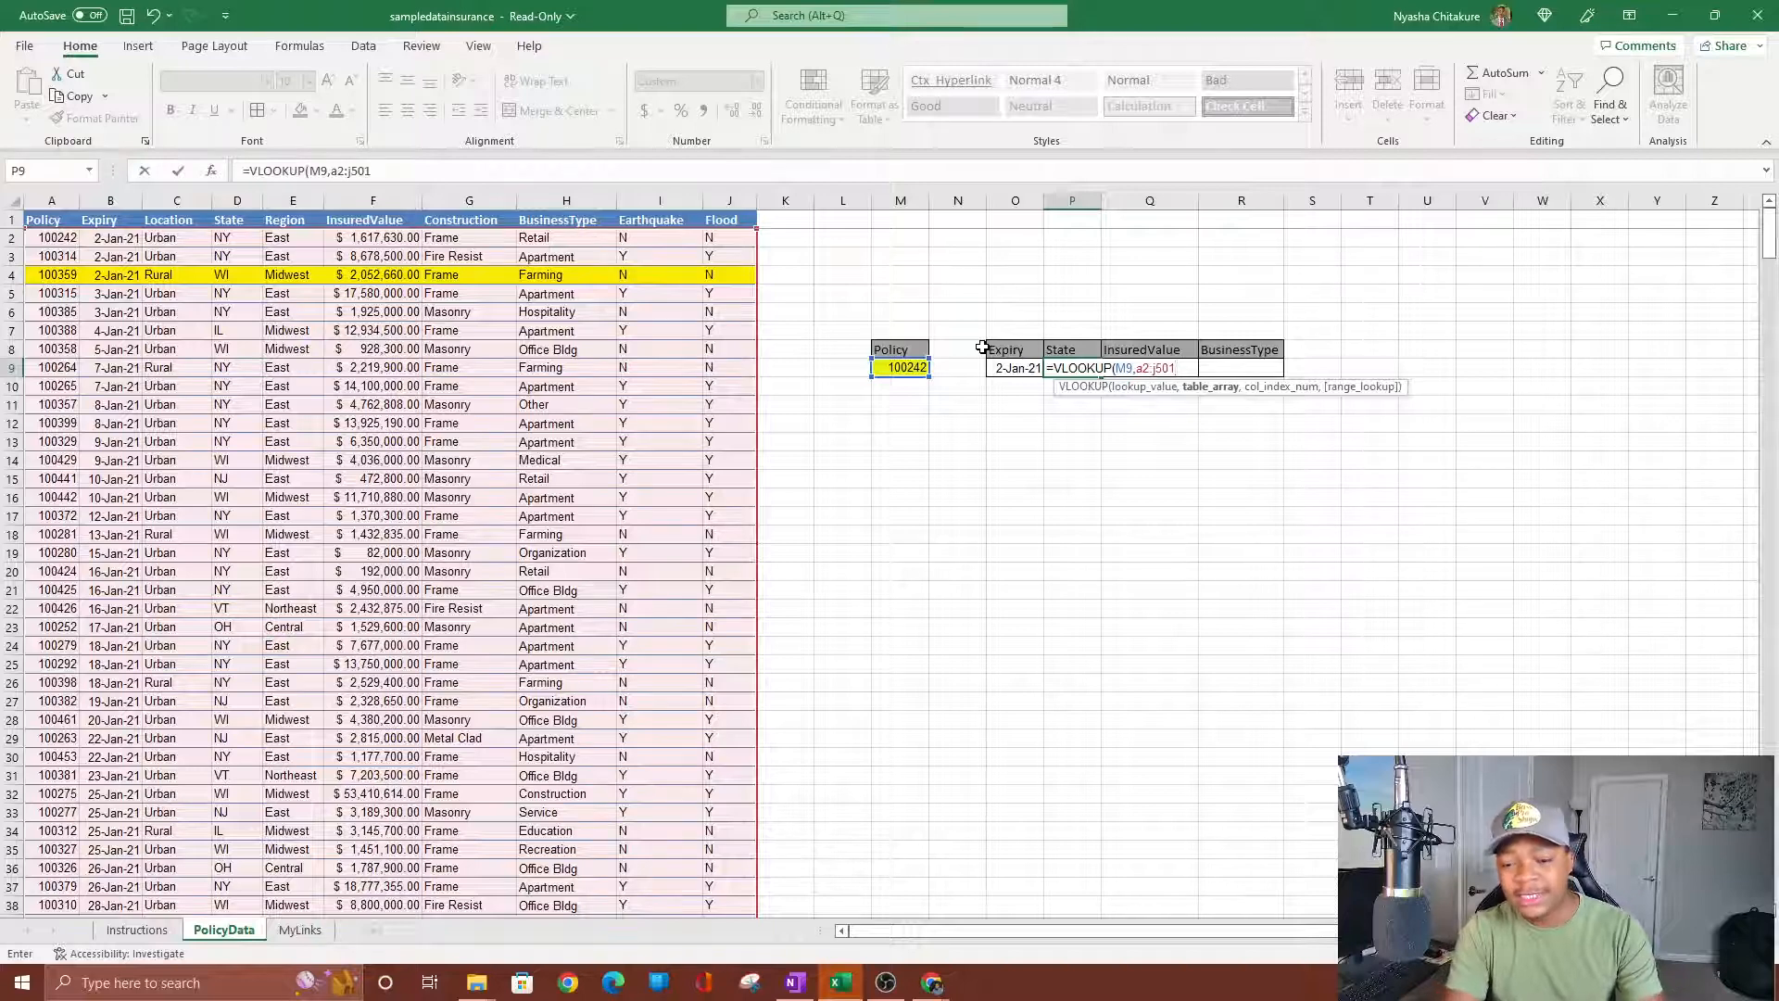
pyautogui.write(',')
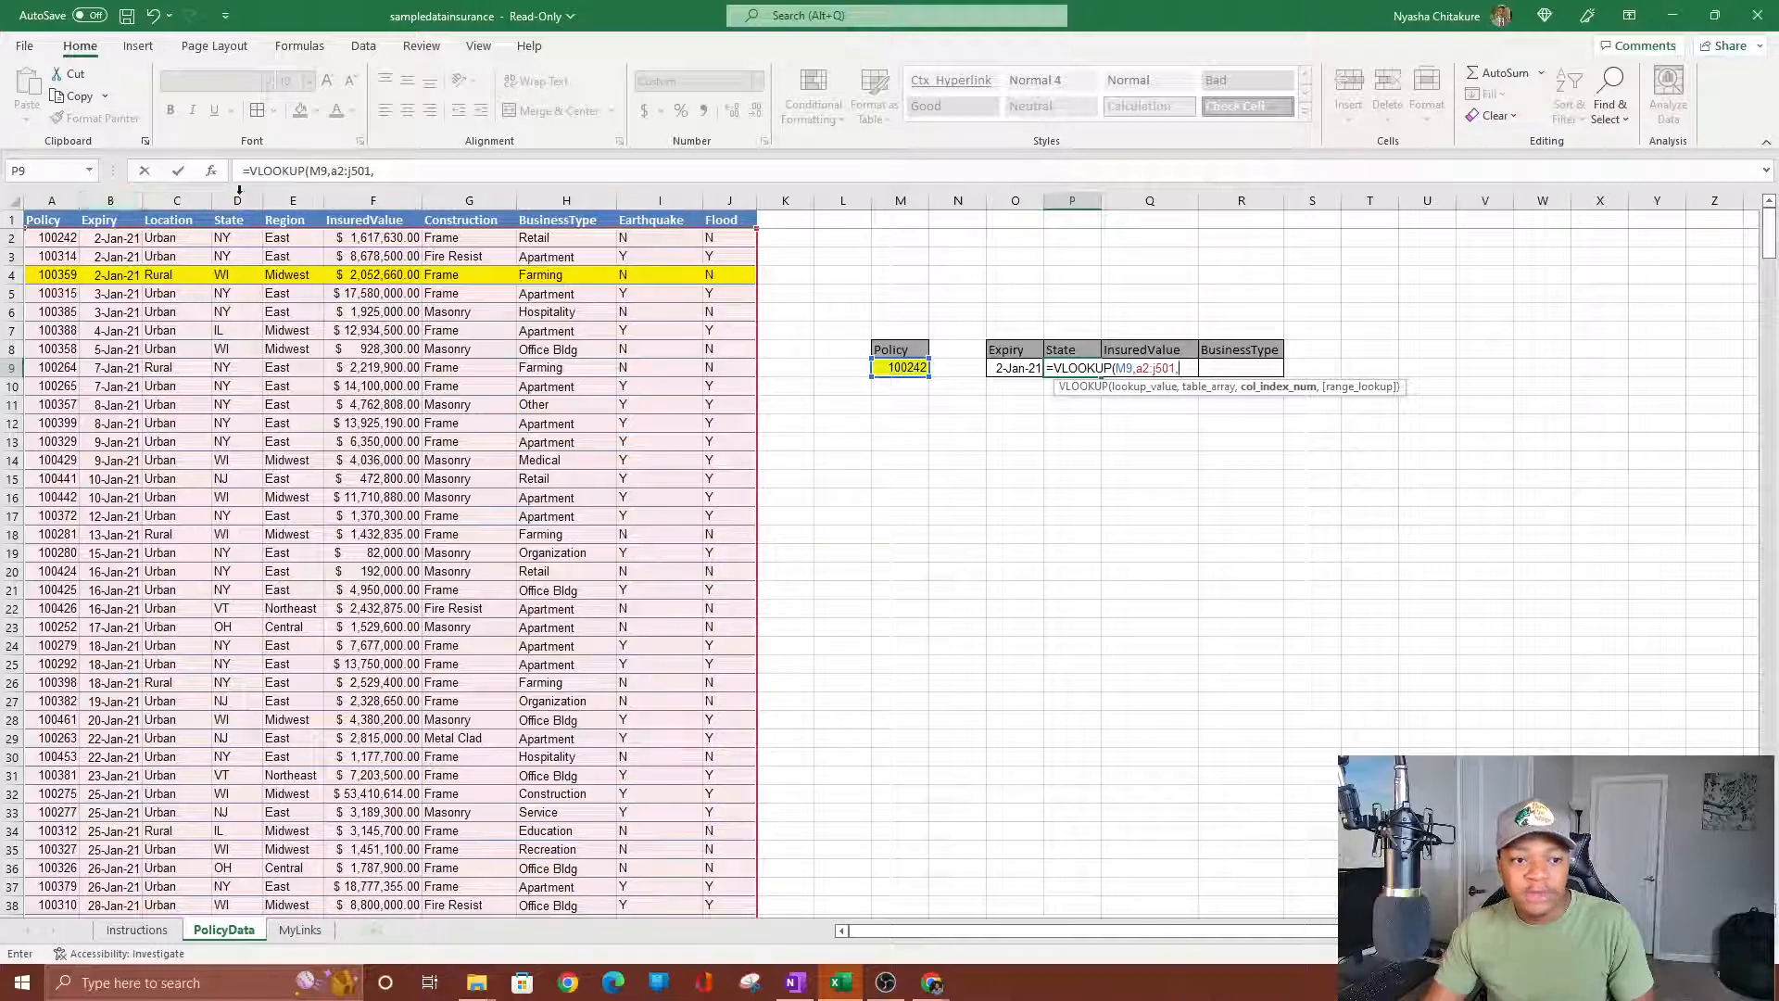
pyautogui.write('4,')
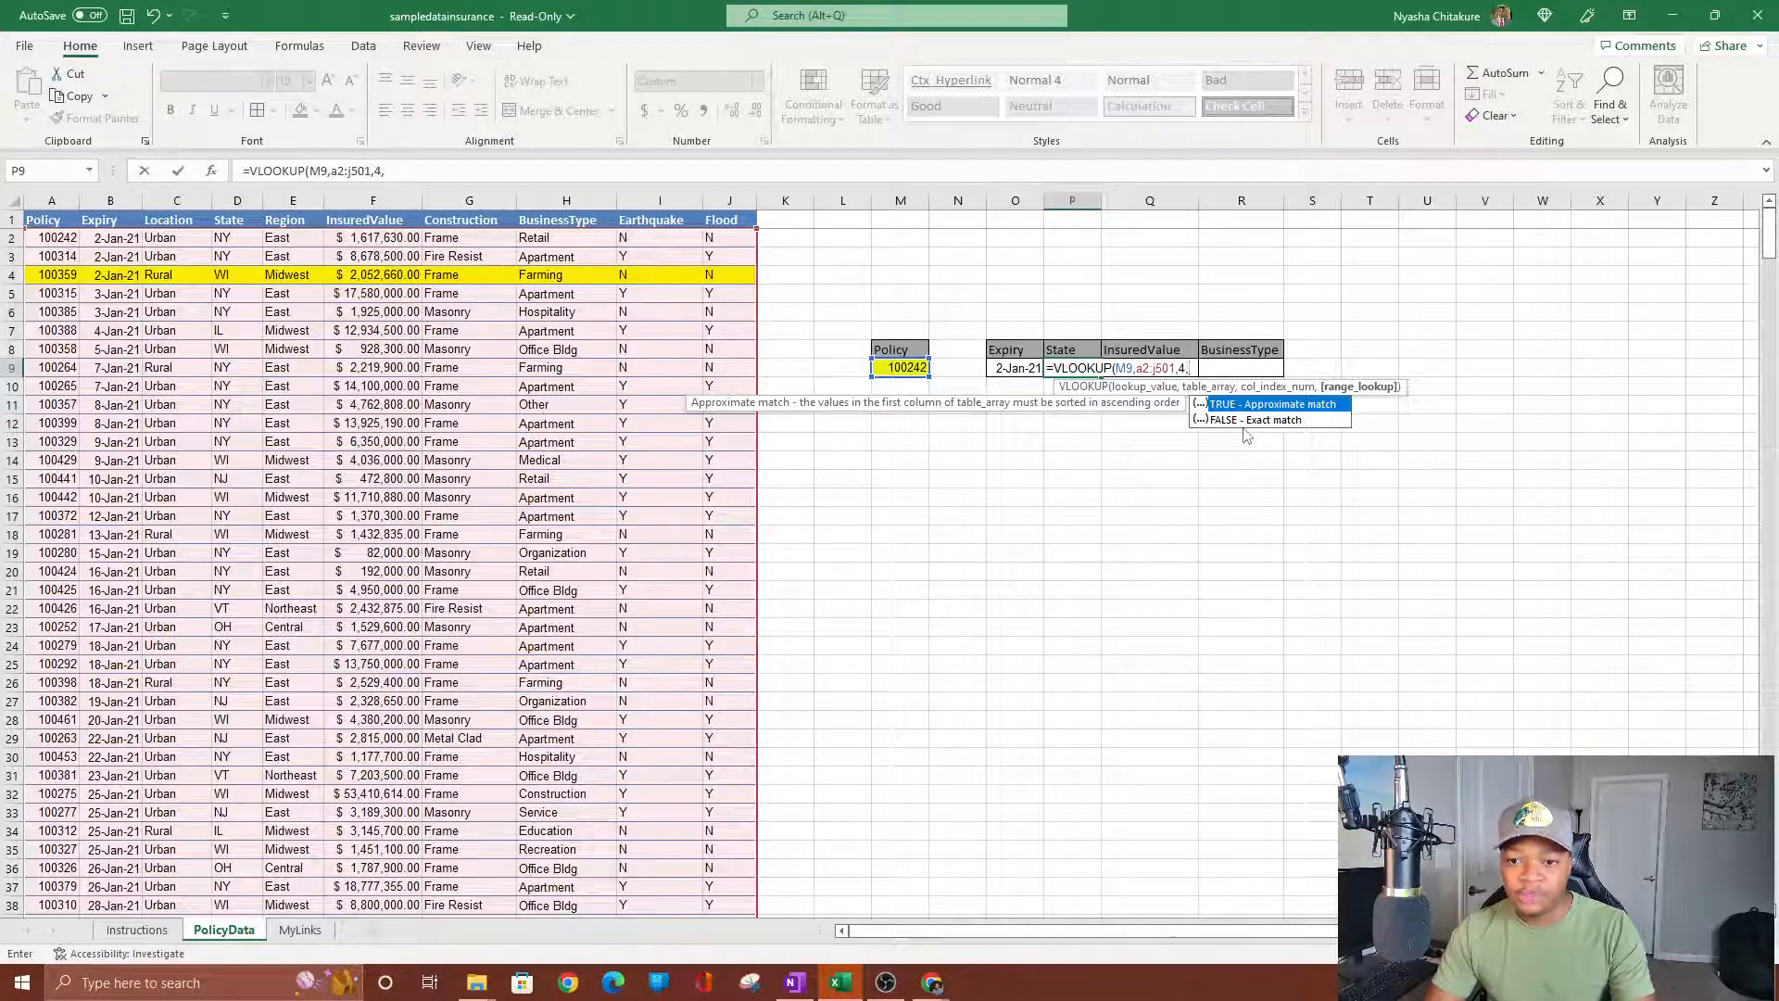
pyautogui.write('0)')
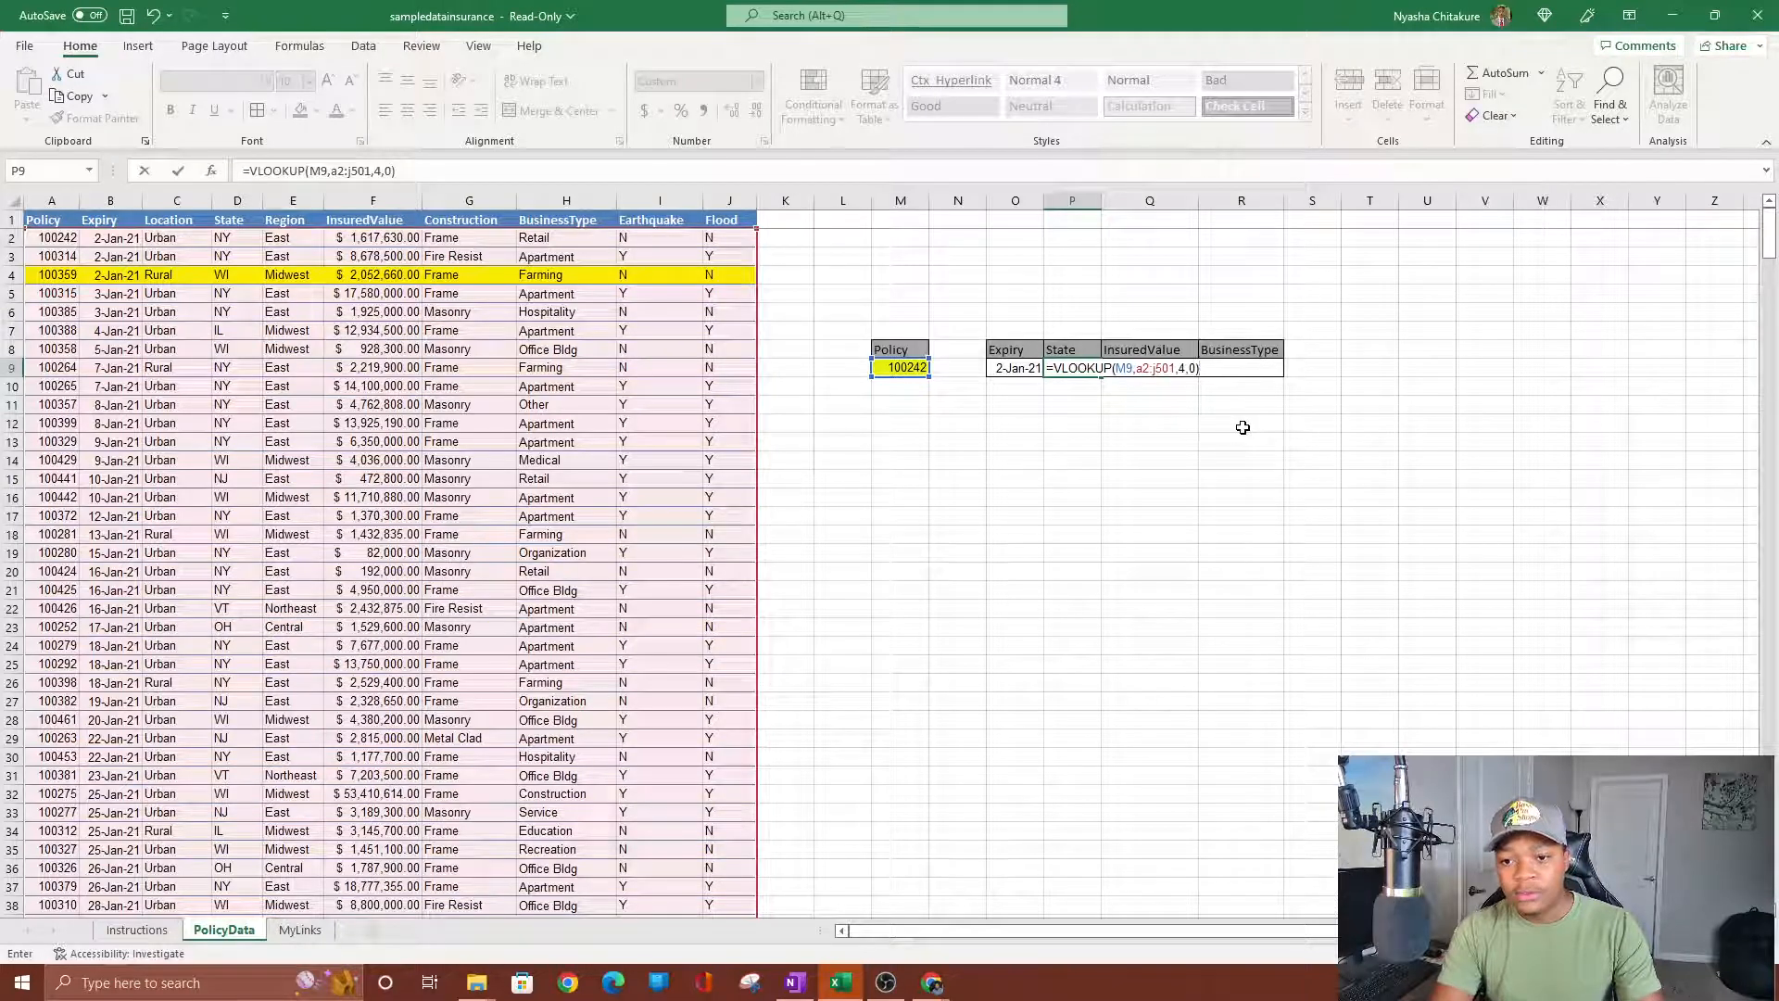
pyautogui.press('Return')
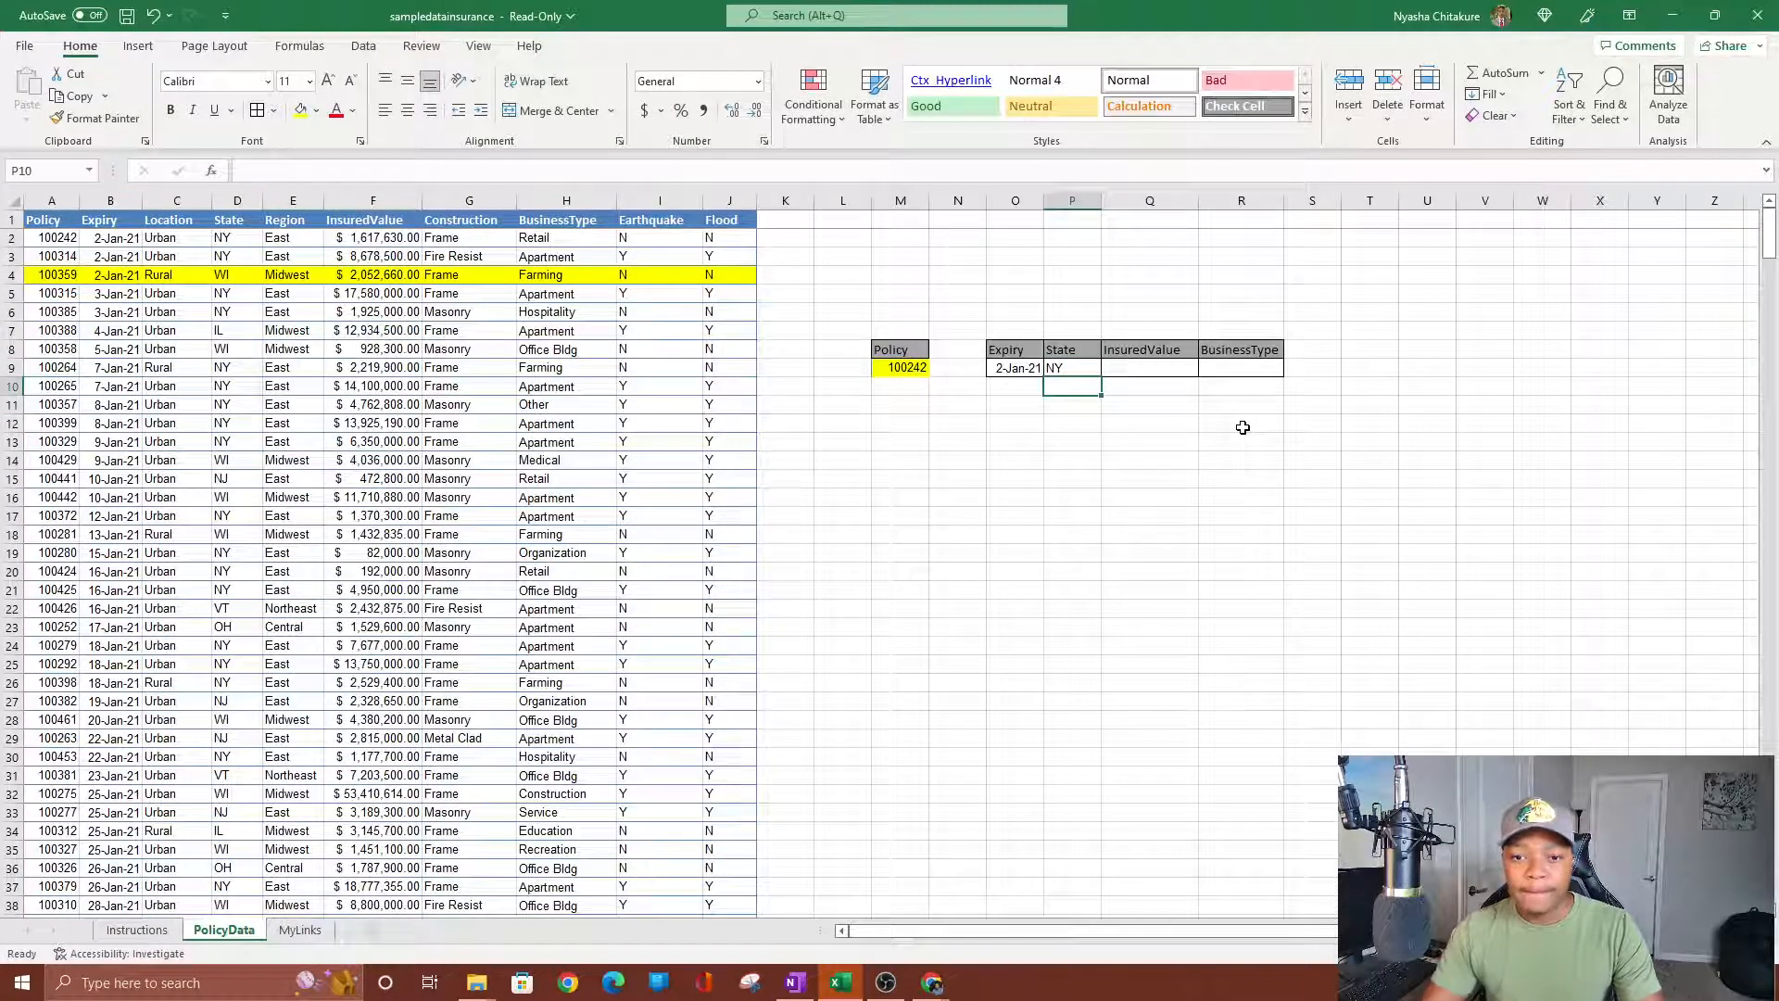
pyautogui.click(1085, 368)
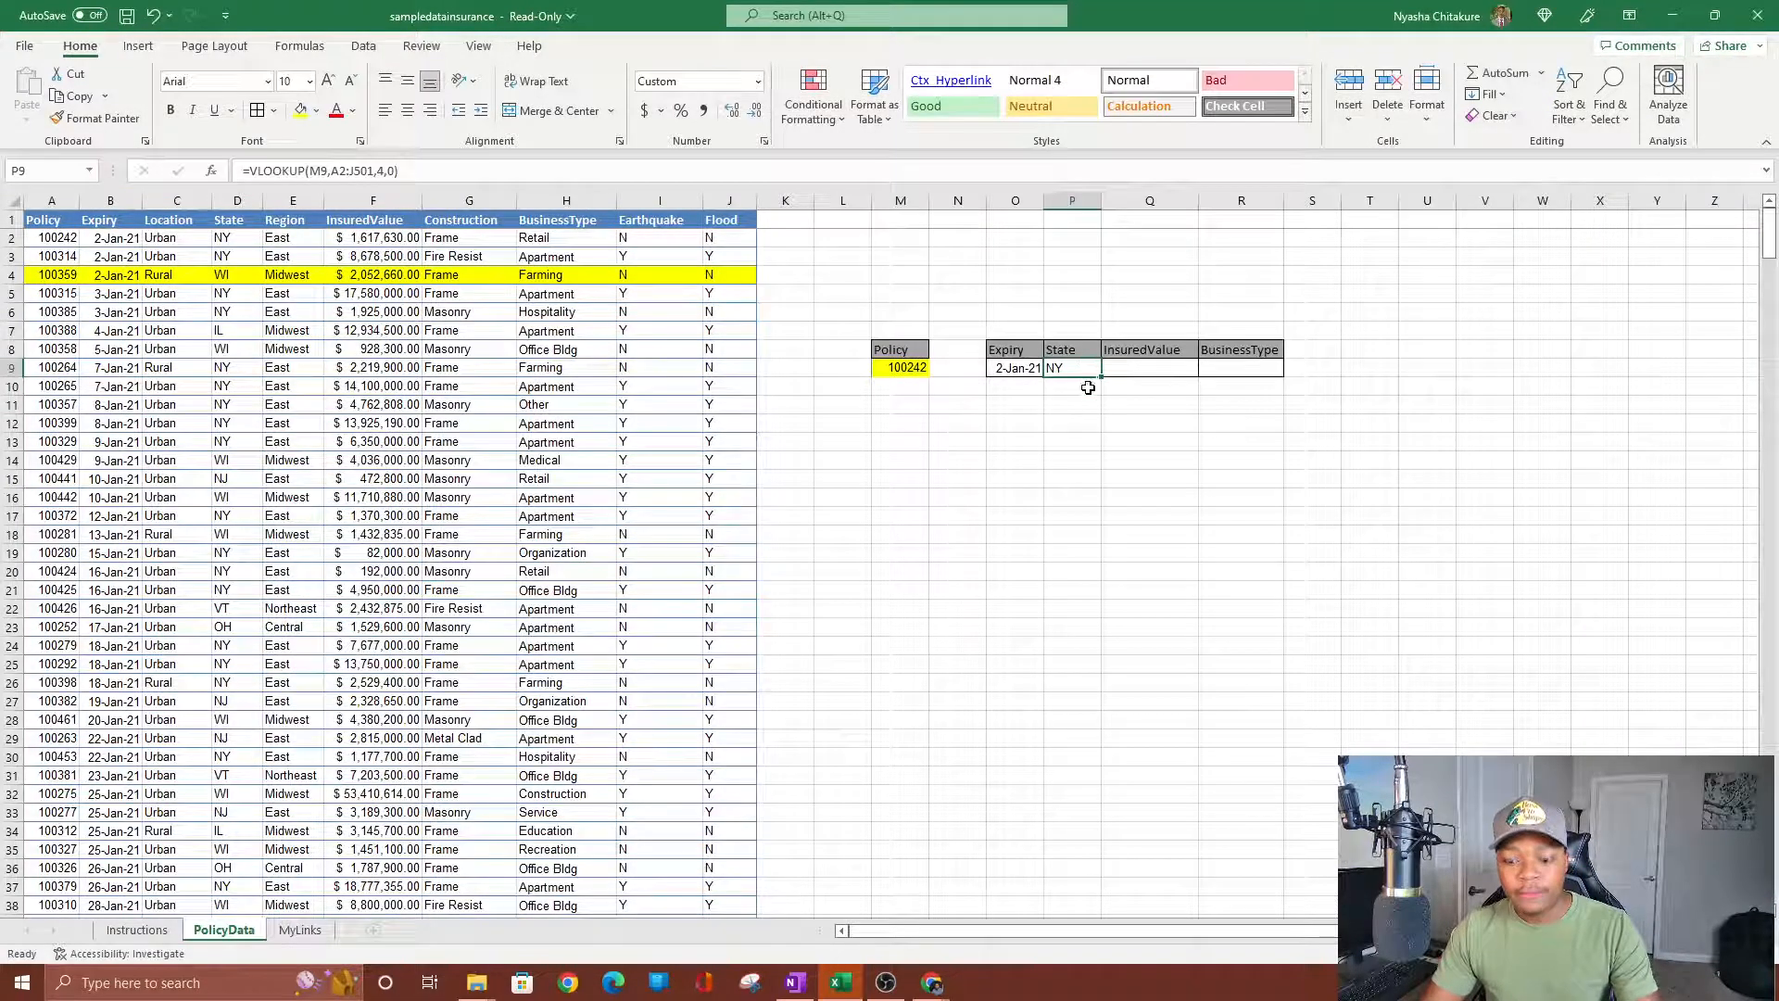
pyautogui.click(1026, 385)
pyautogui.click(1076, 367)
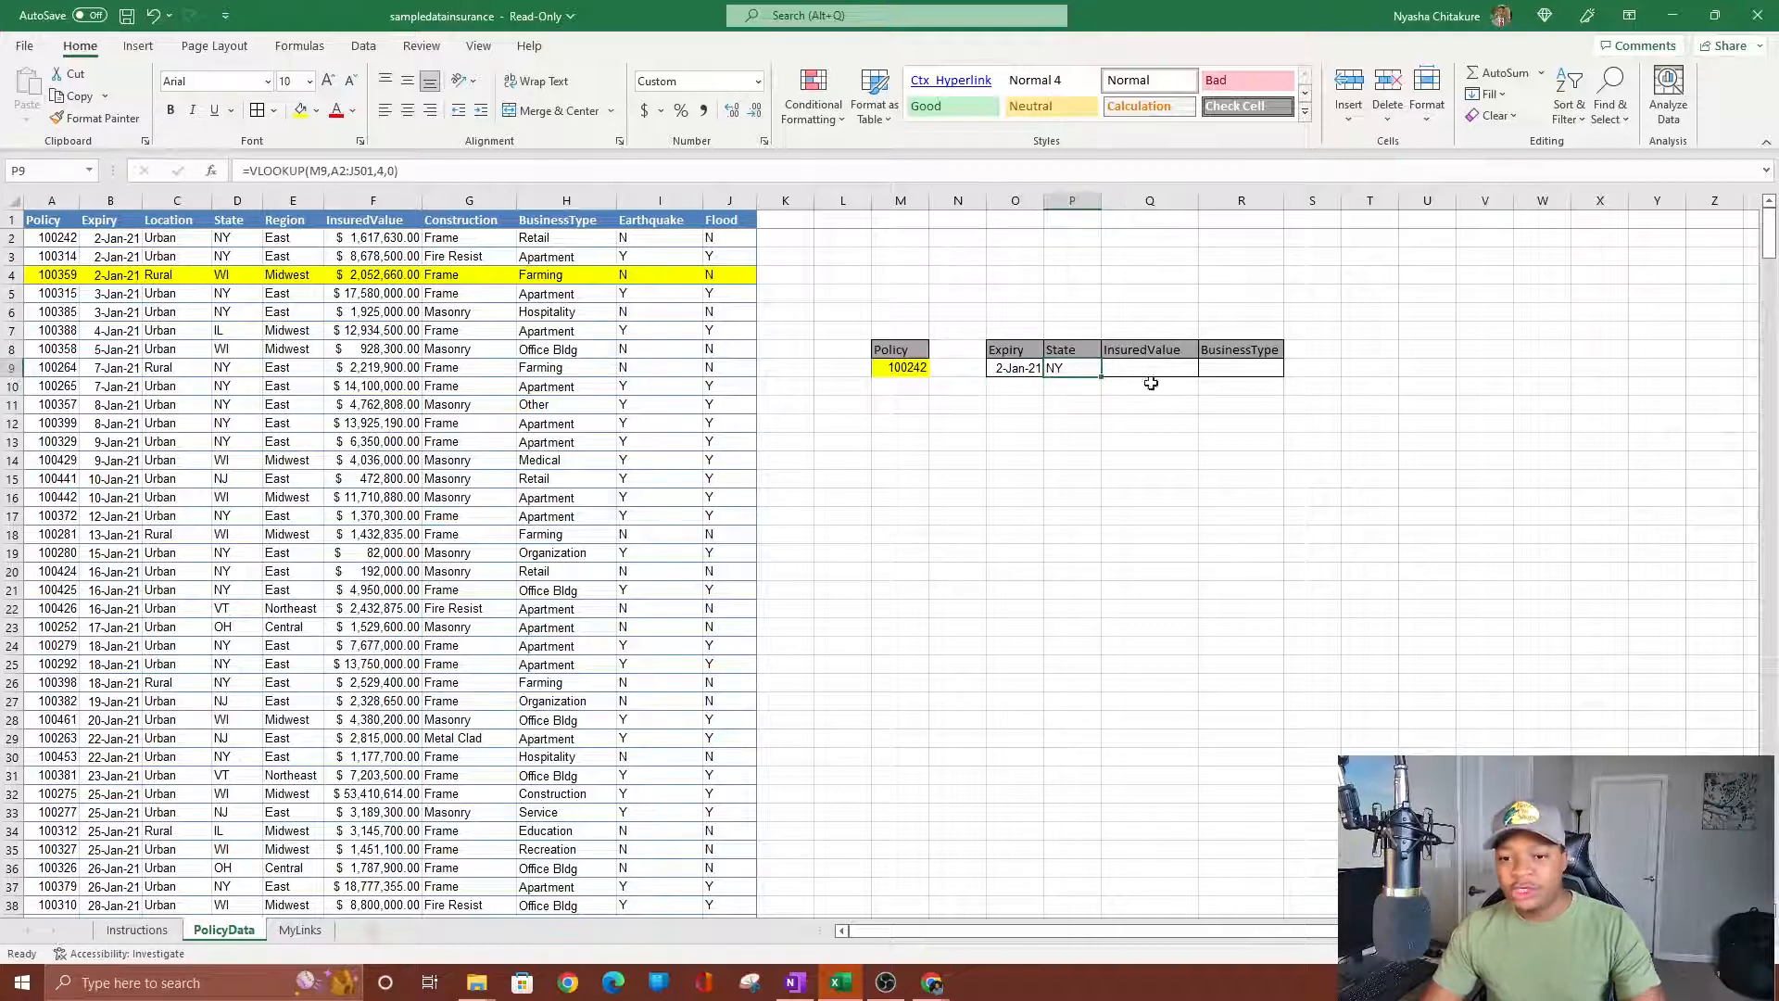
# Enter =VLOOKUP(M9,A2:J501,6,0) in Q9, matching F2's $1,617,630.00 InsuredValue.
pyautogui.click(1111, 371)
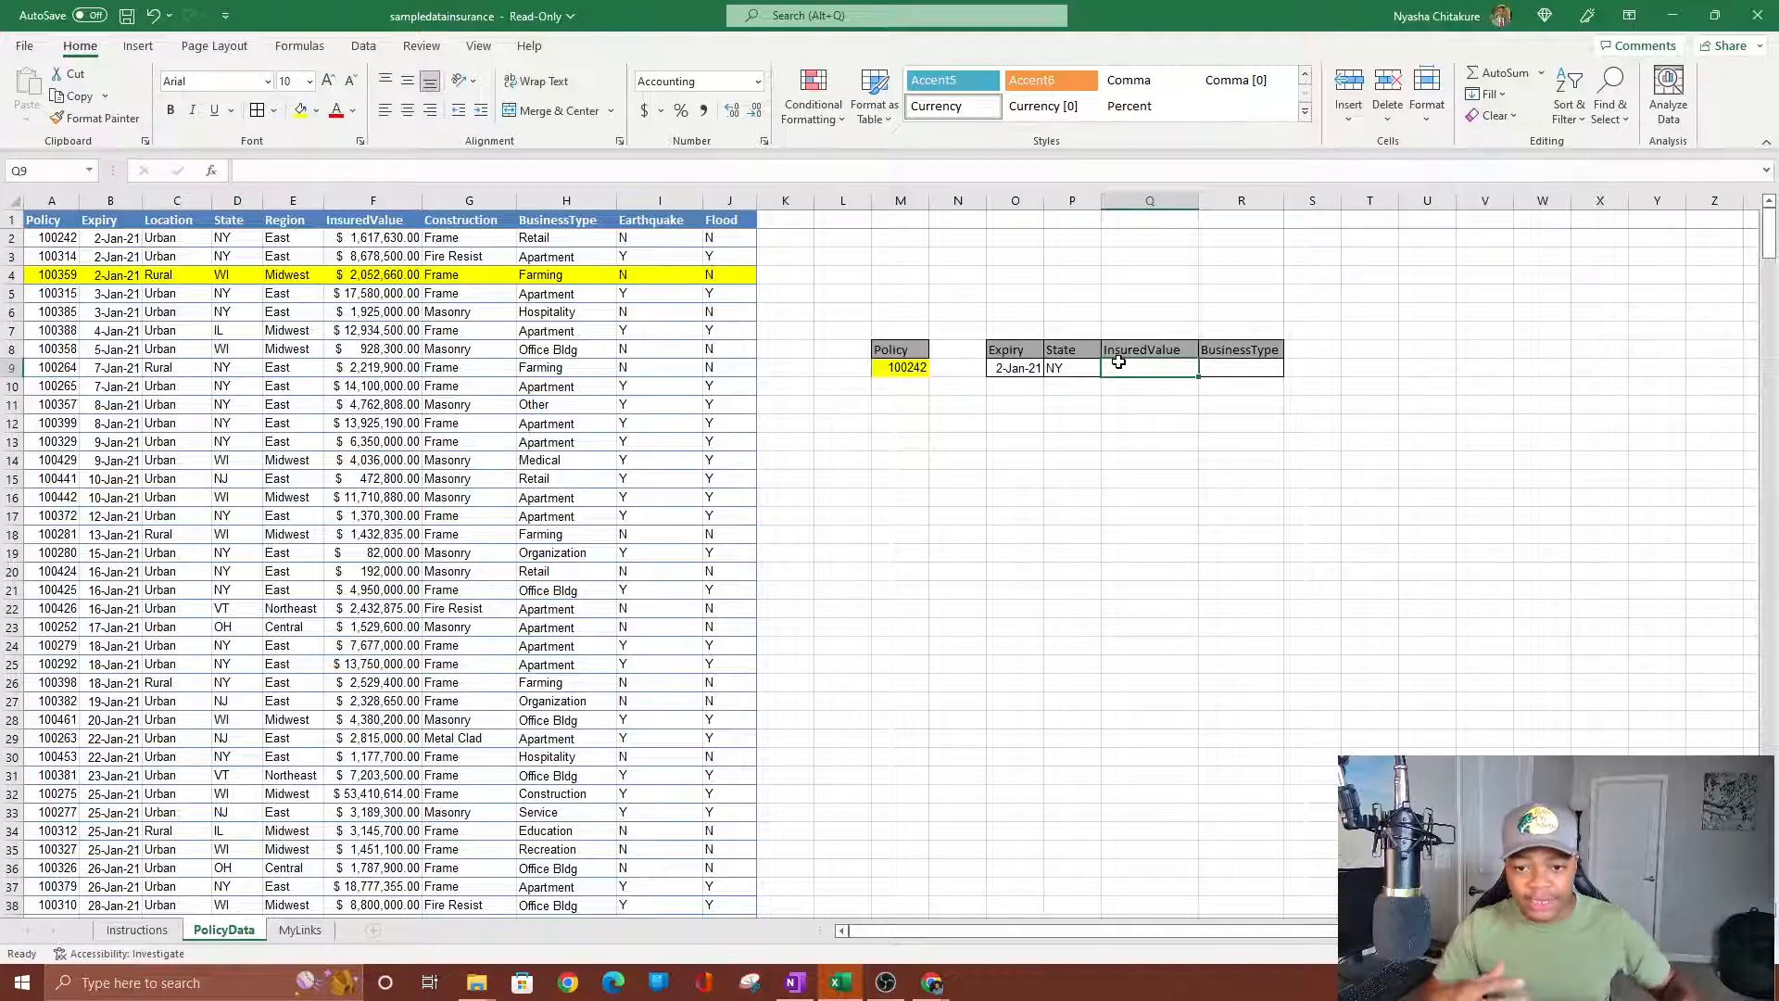
pyautogui.write('=vlo')
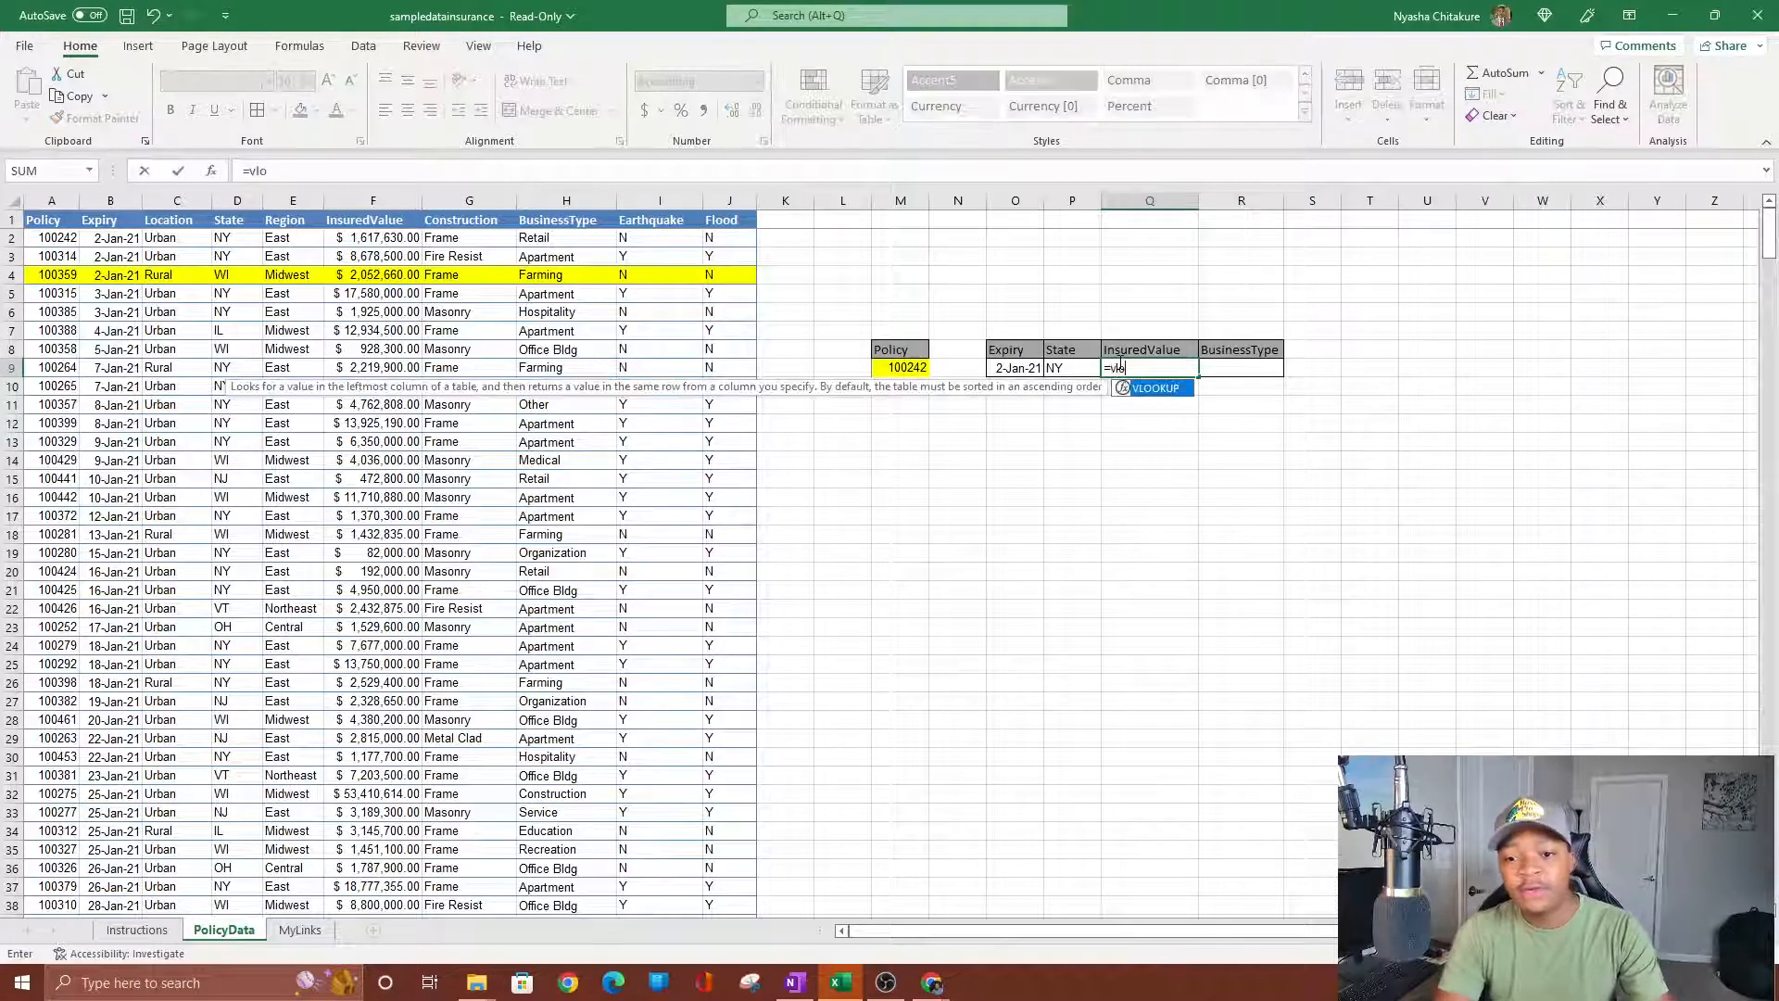
pyautogui.press('Return')
pyautogui.click(1118, 365)
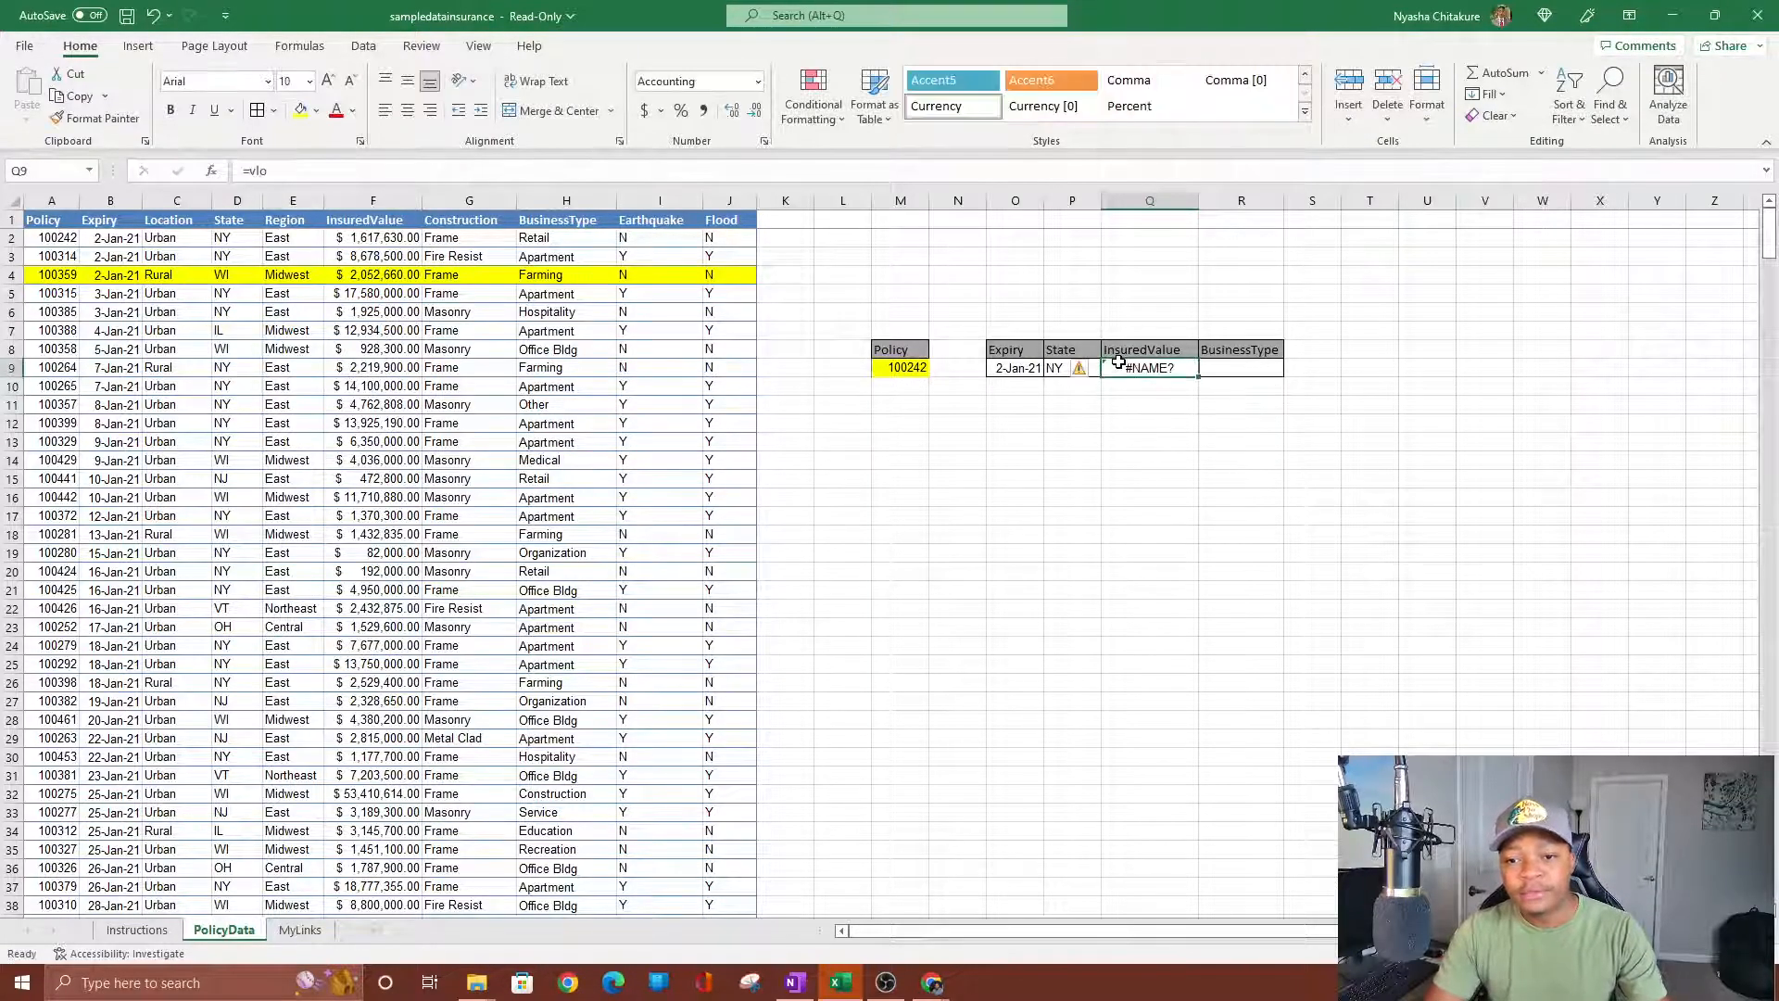
pyautogui.write('=vl')
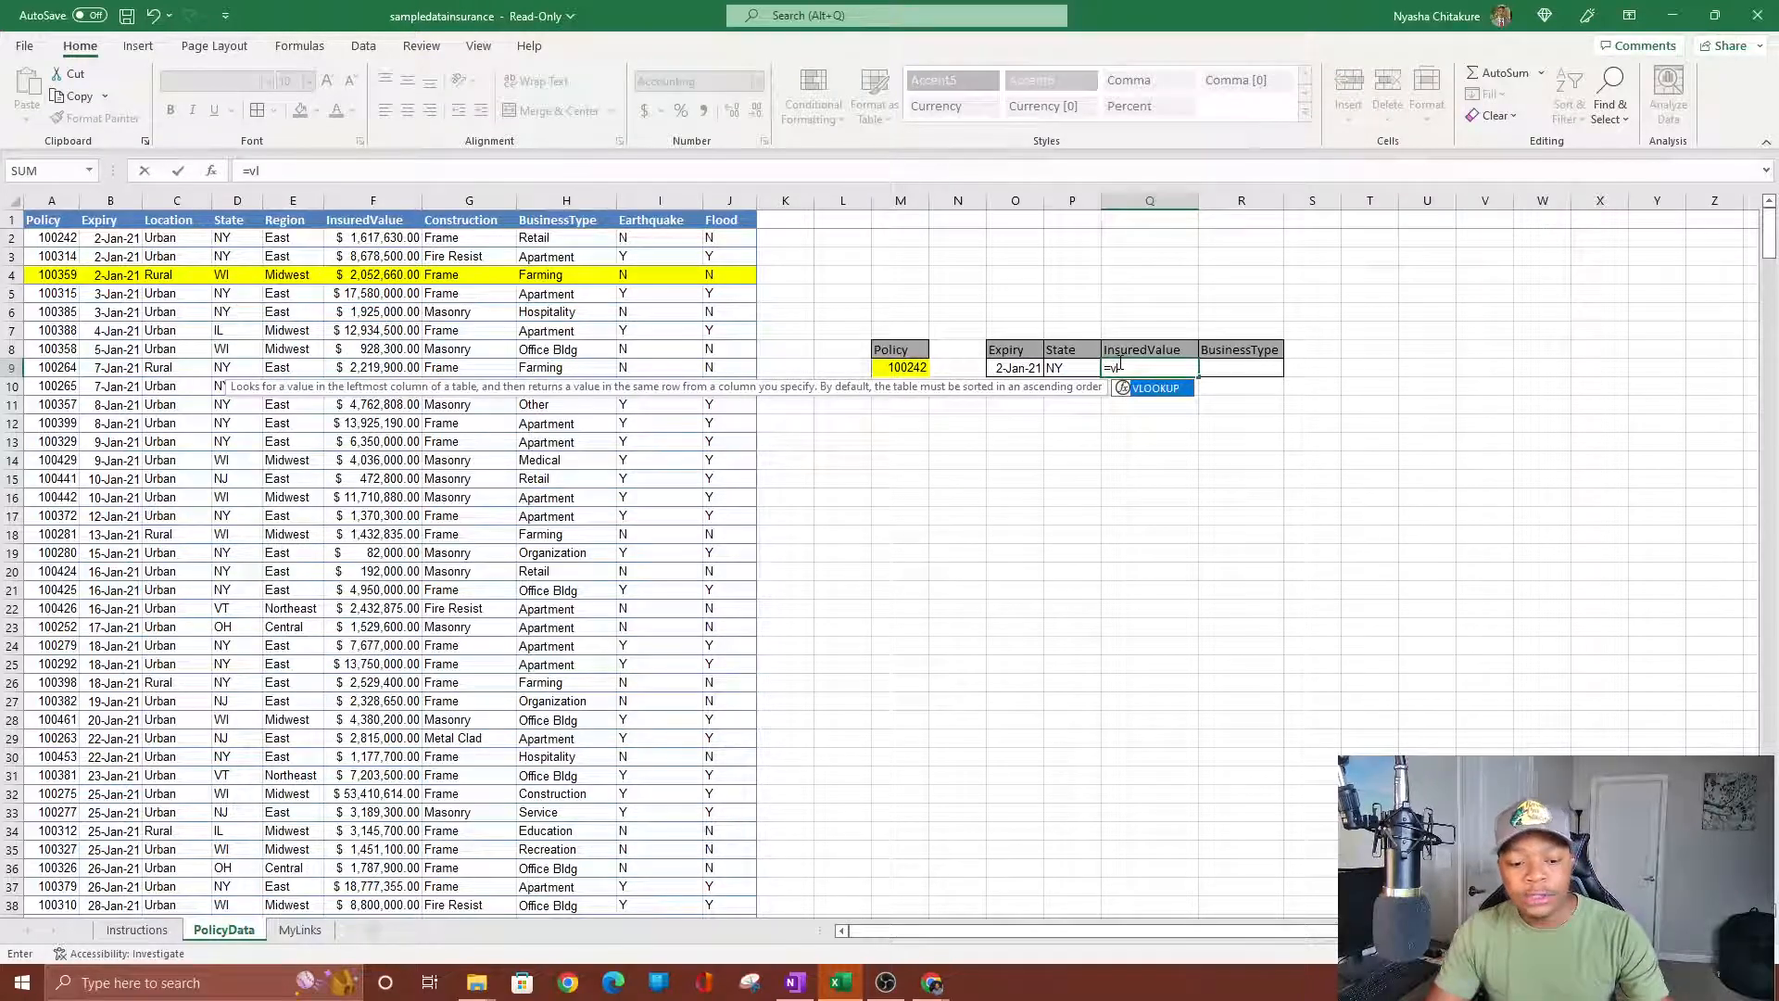
pyautogui.press('Tab')
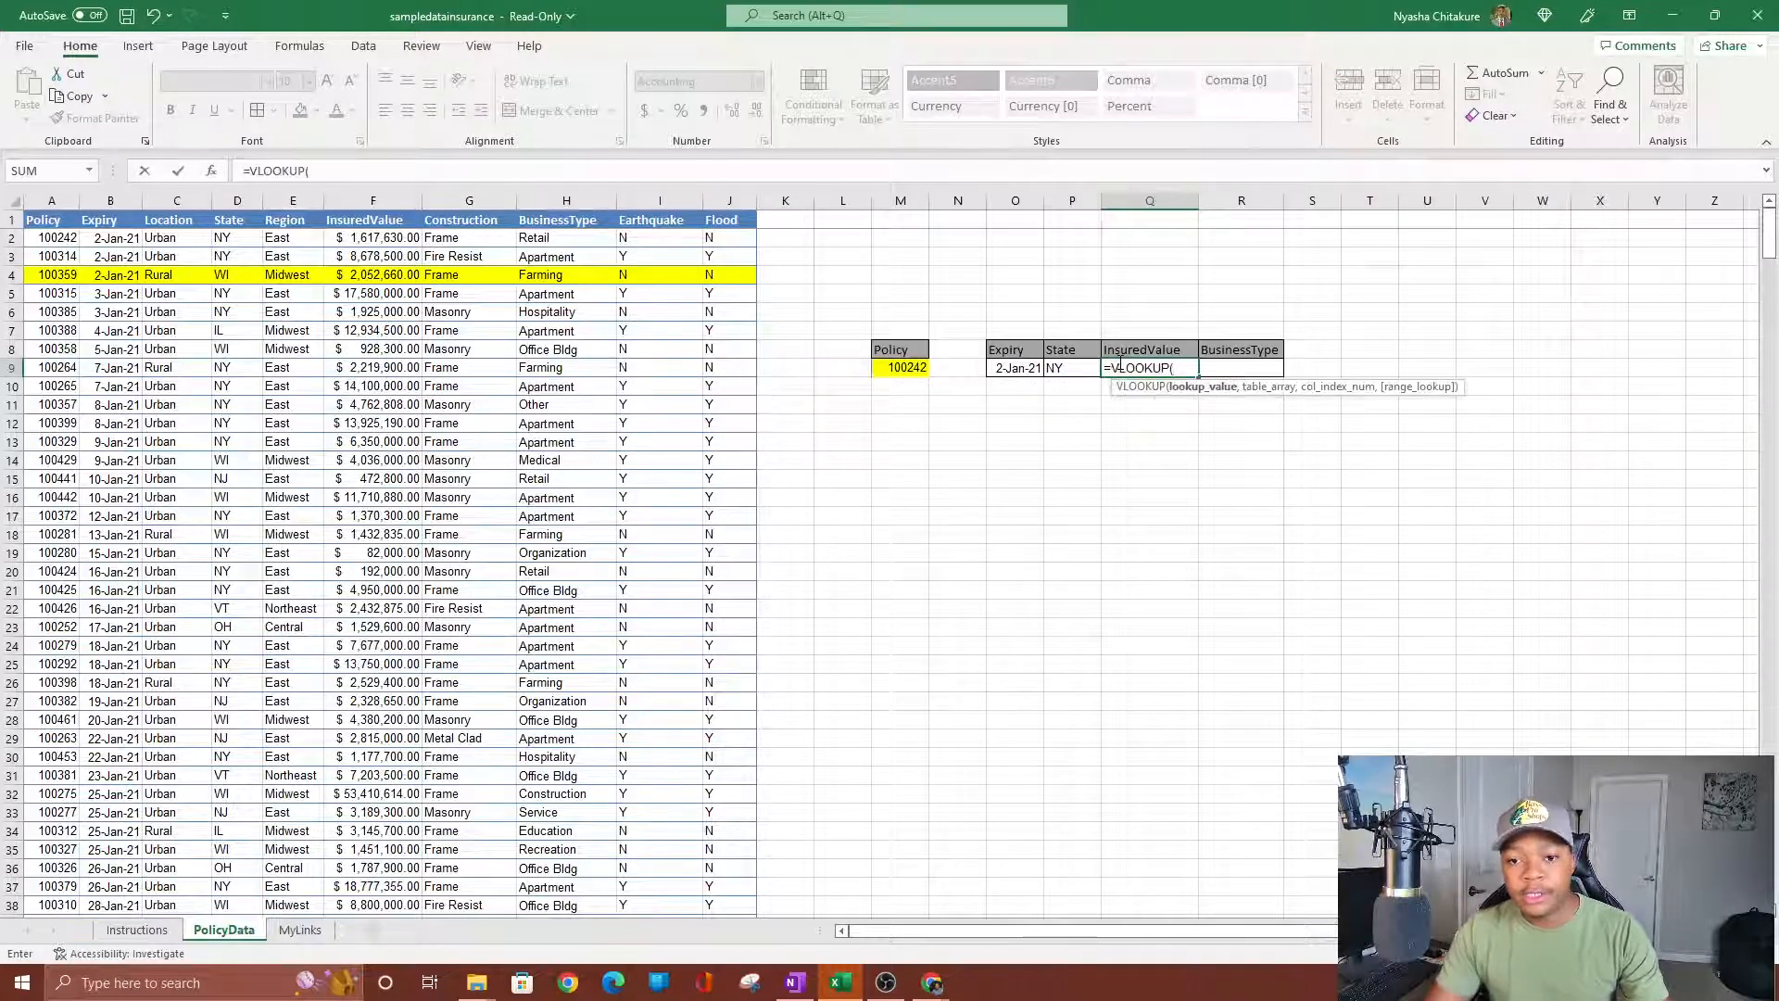
pyautogui.click(900, 368)
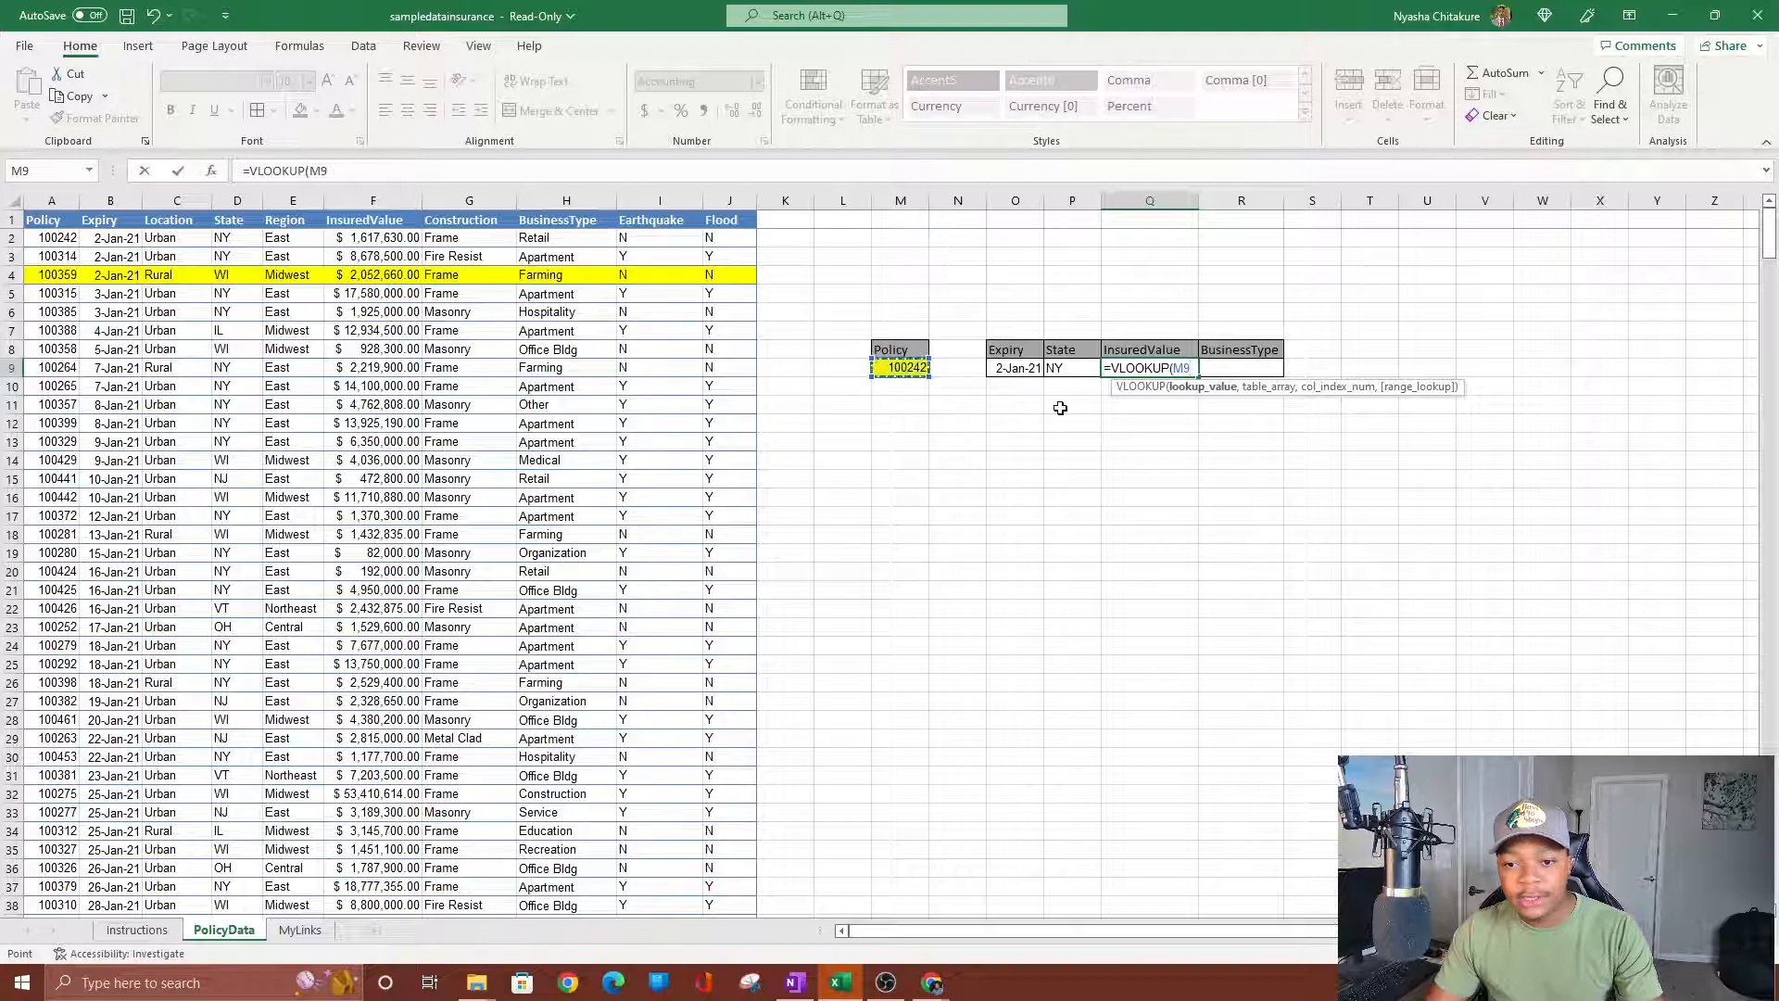
pyautogui.write(',')
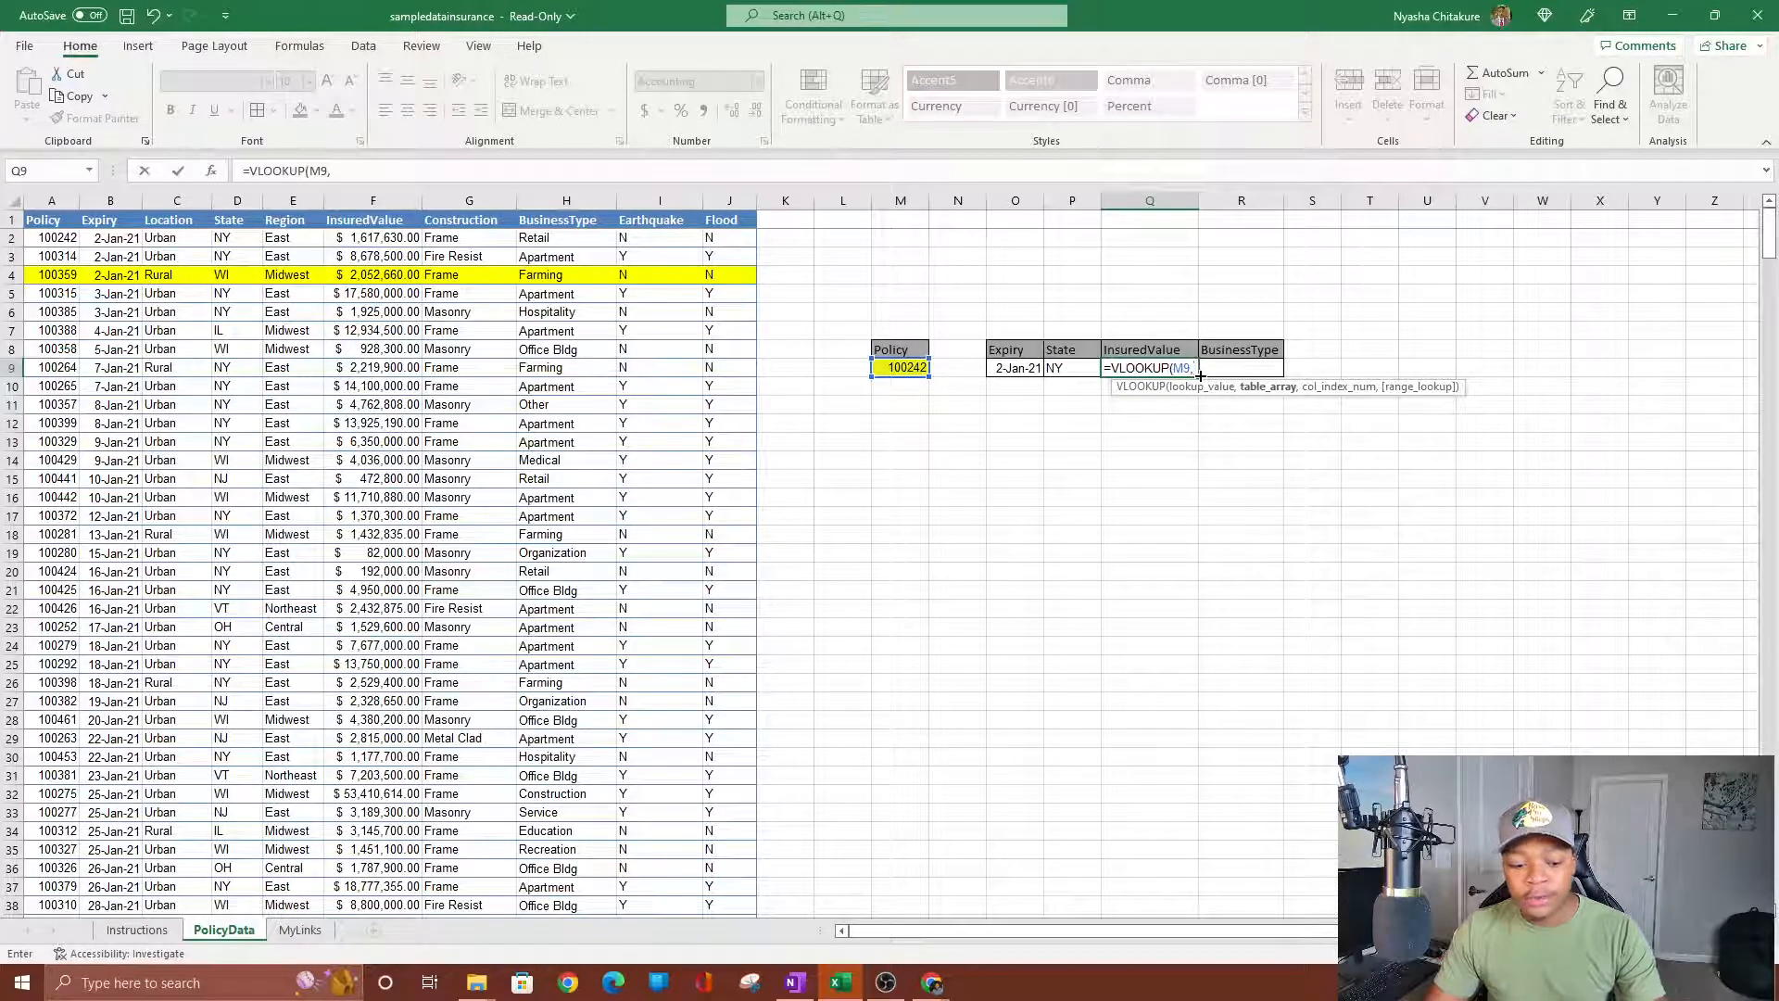
pyautogui.write('a2')
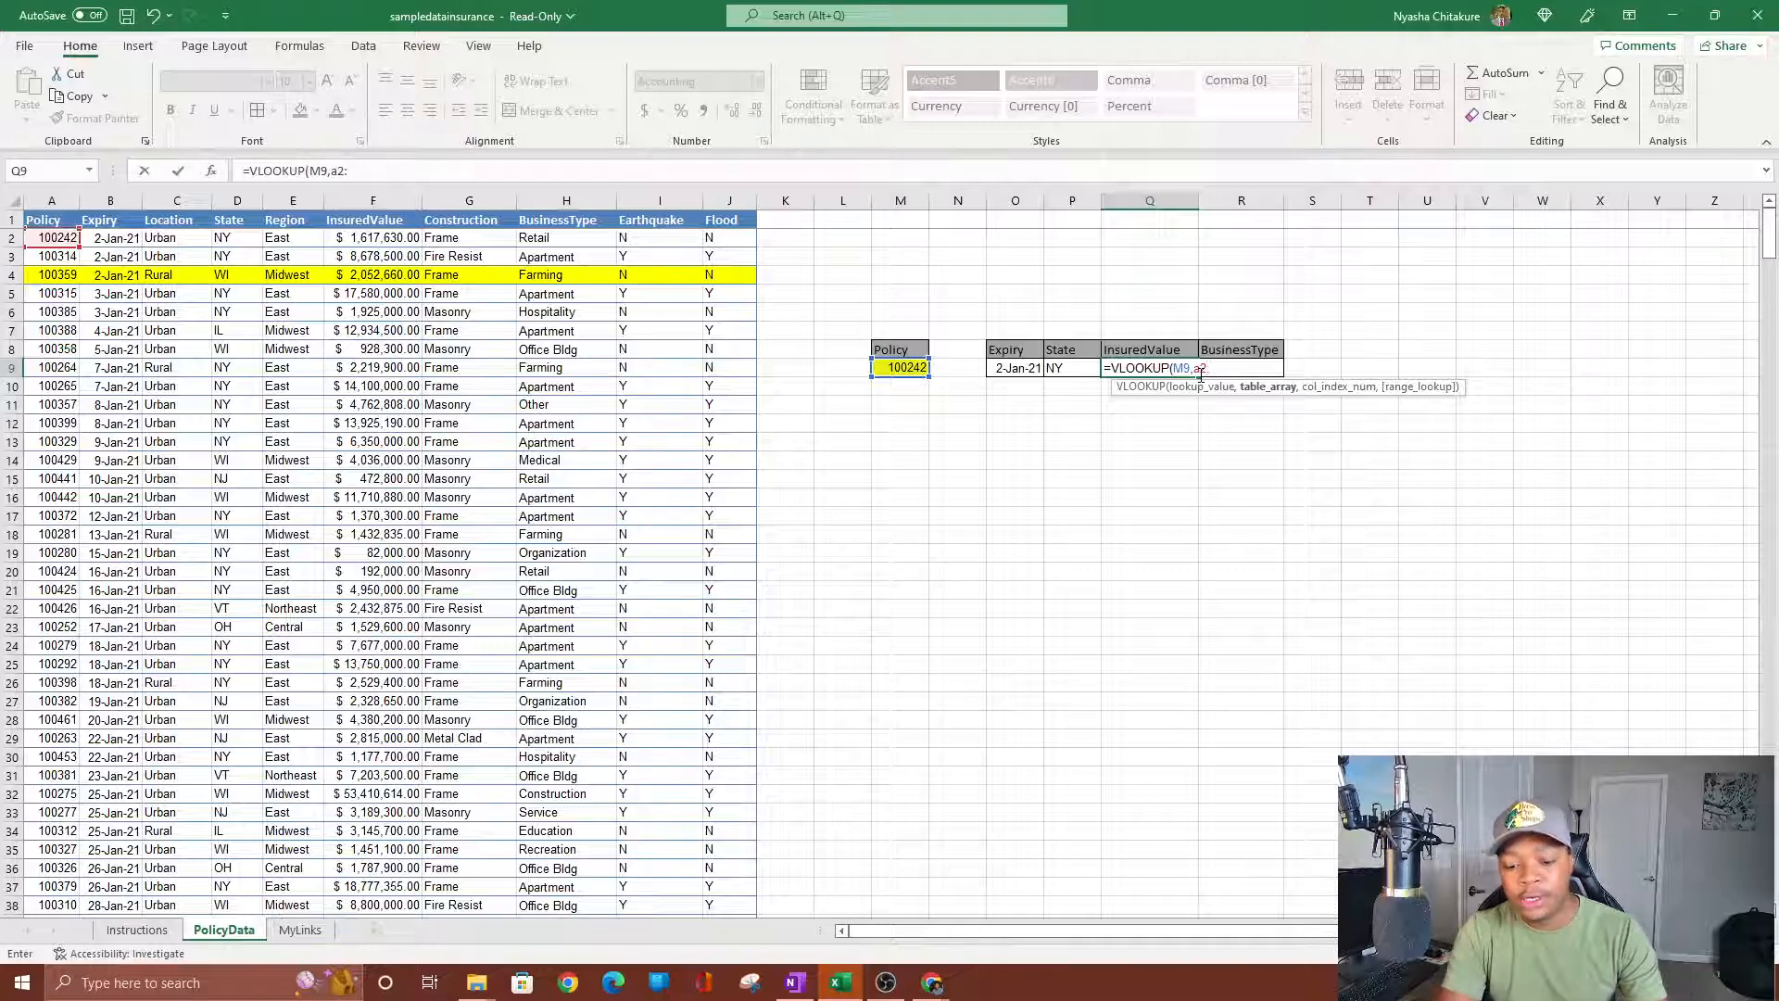
pyautogui.write(':j501')
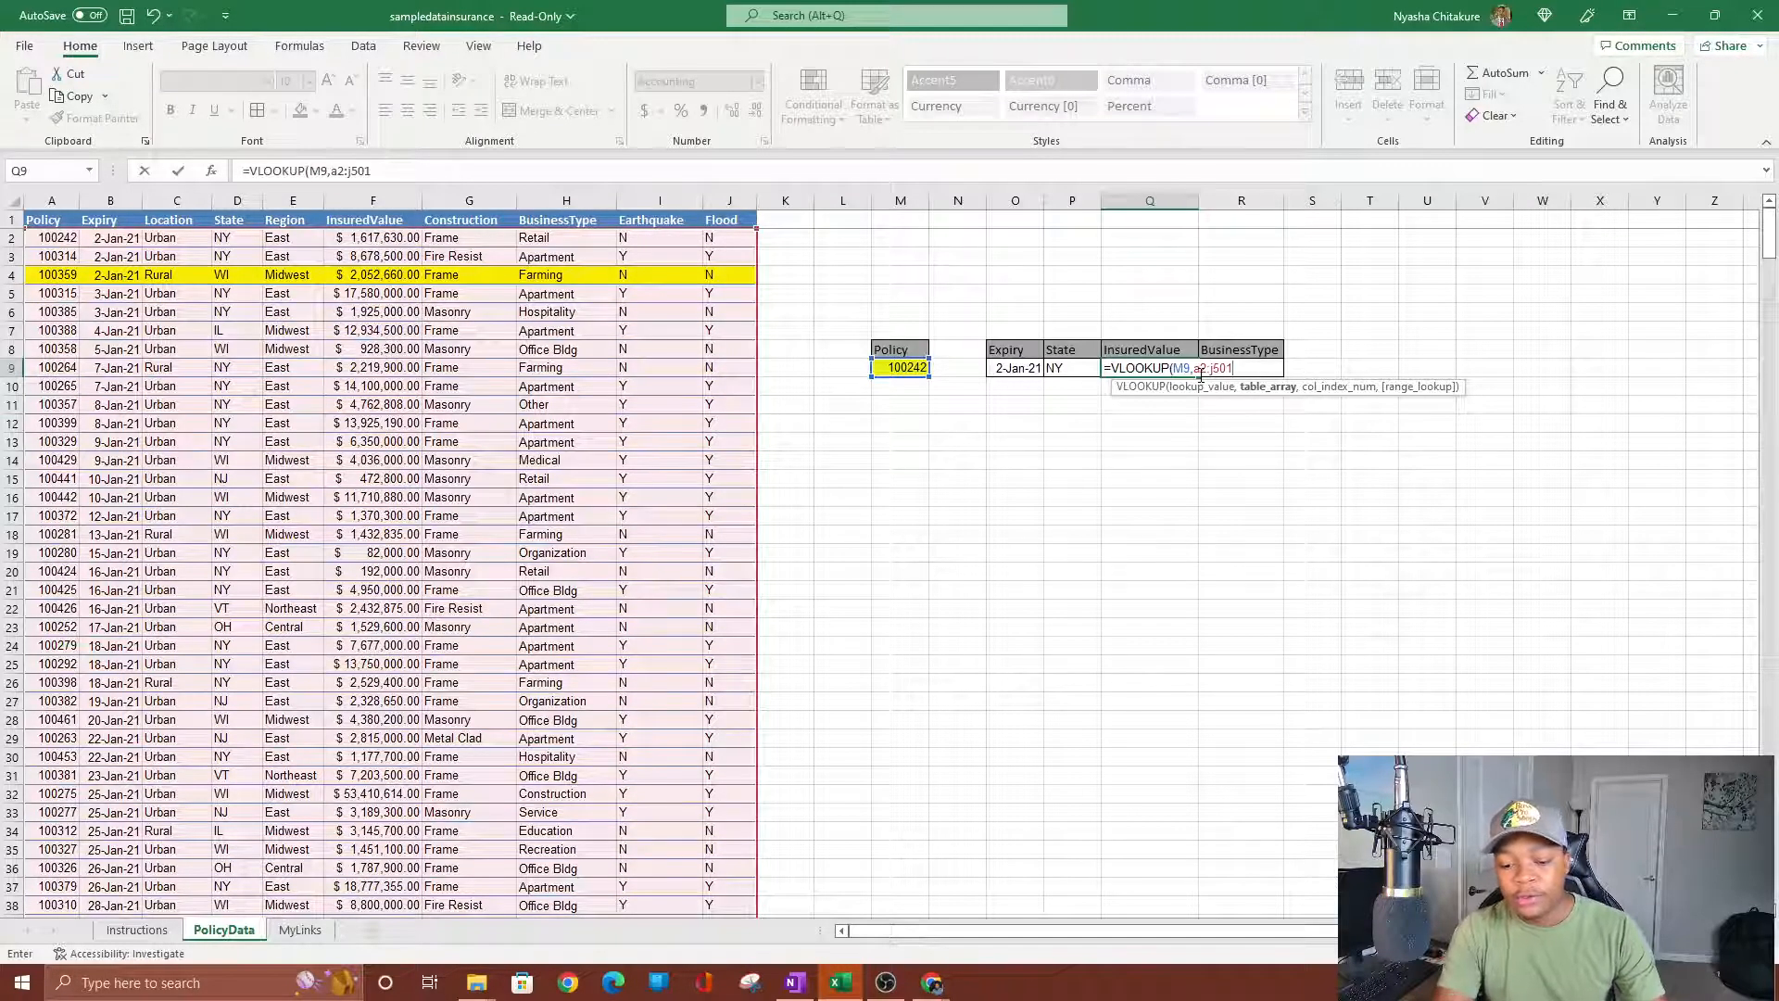
pyautogui.write(',')
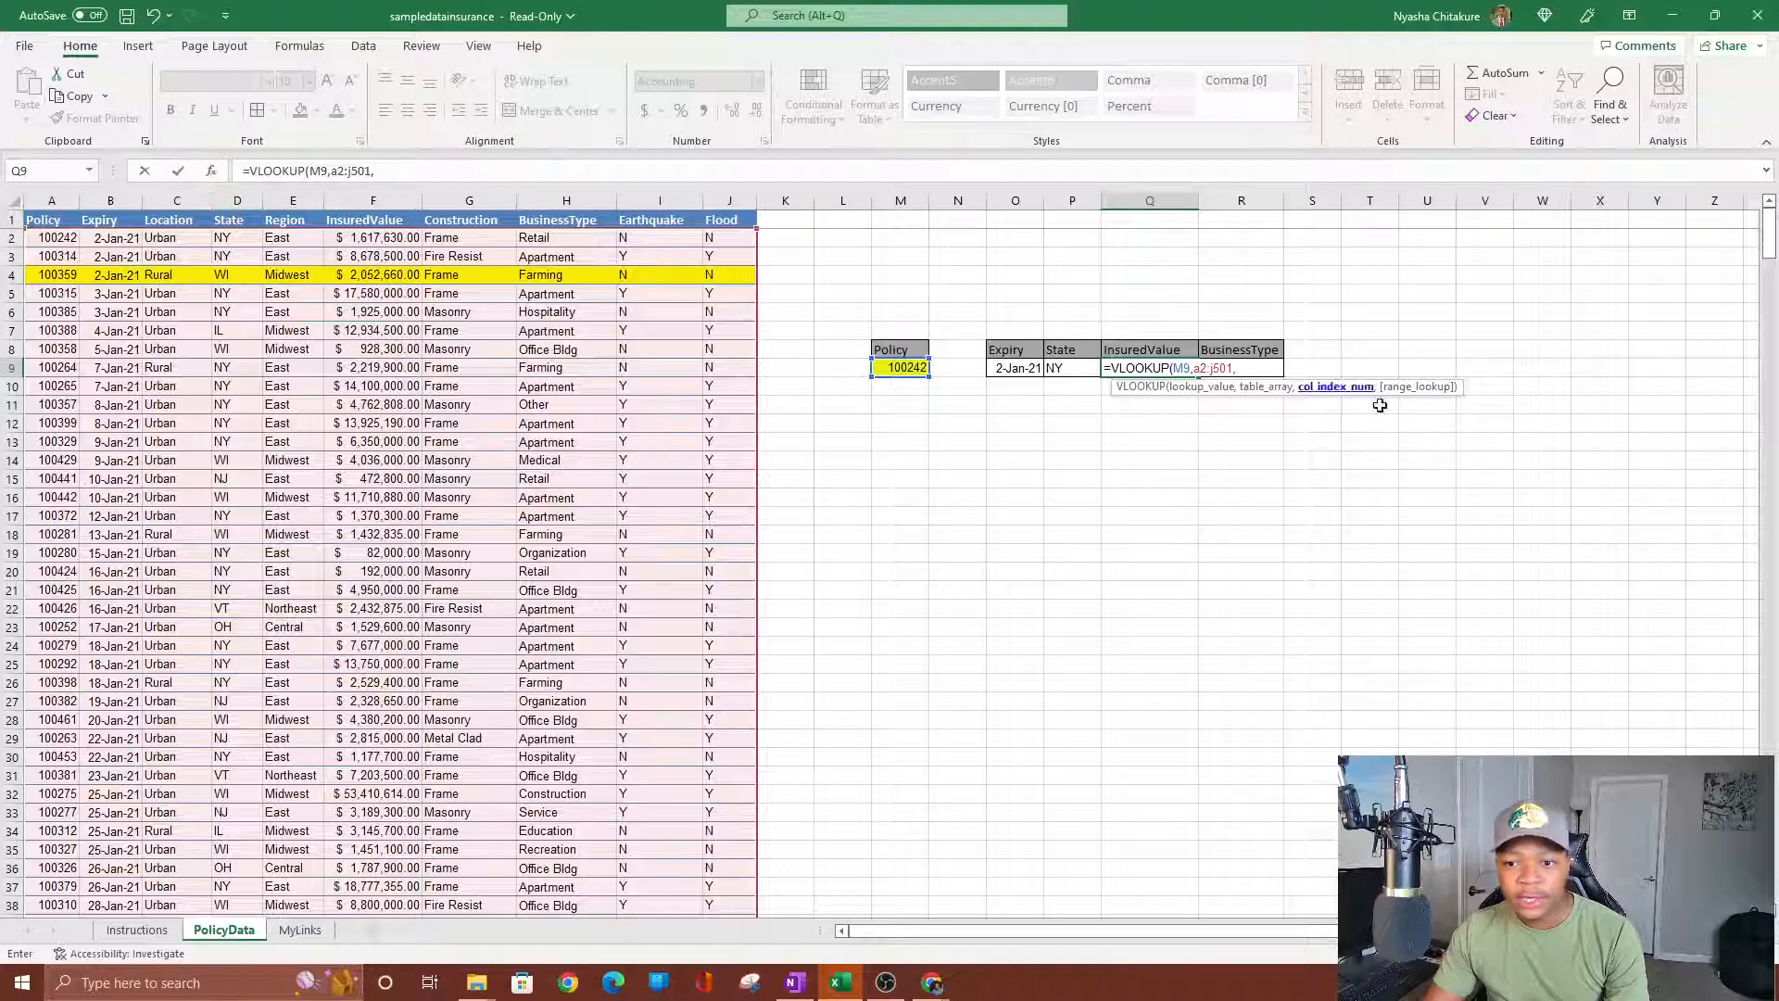
pyautogui.write(',0')
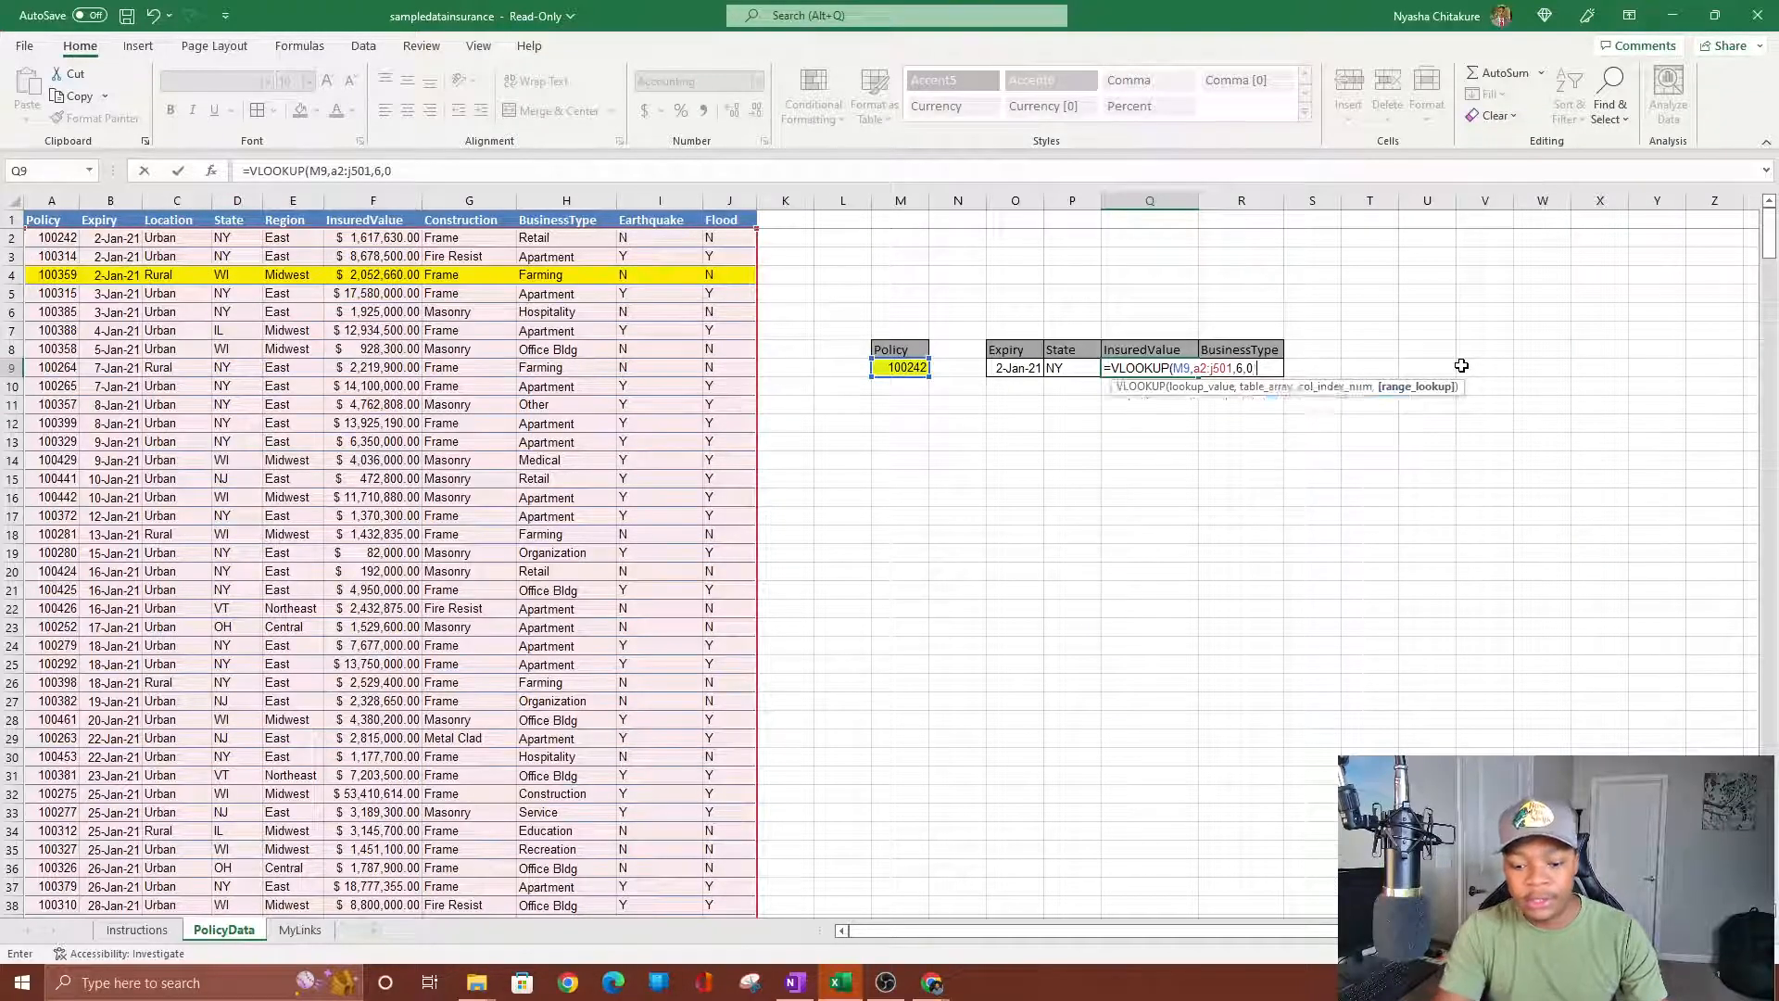
pyautogui.press('Return')
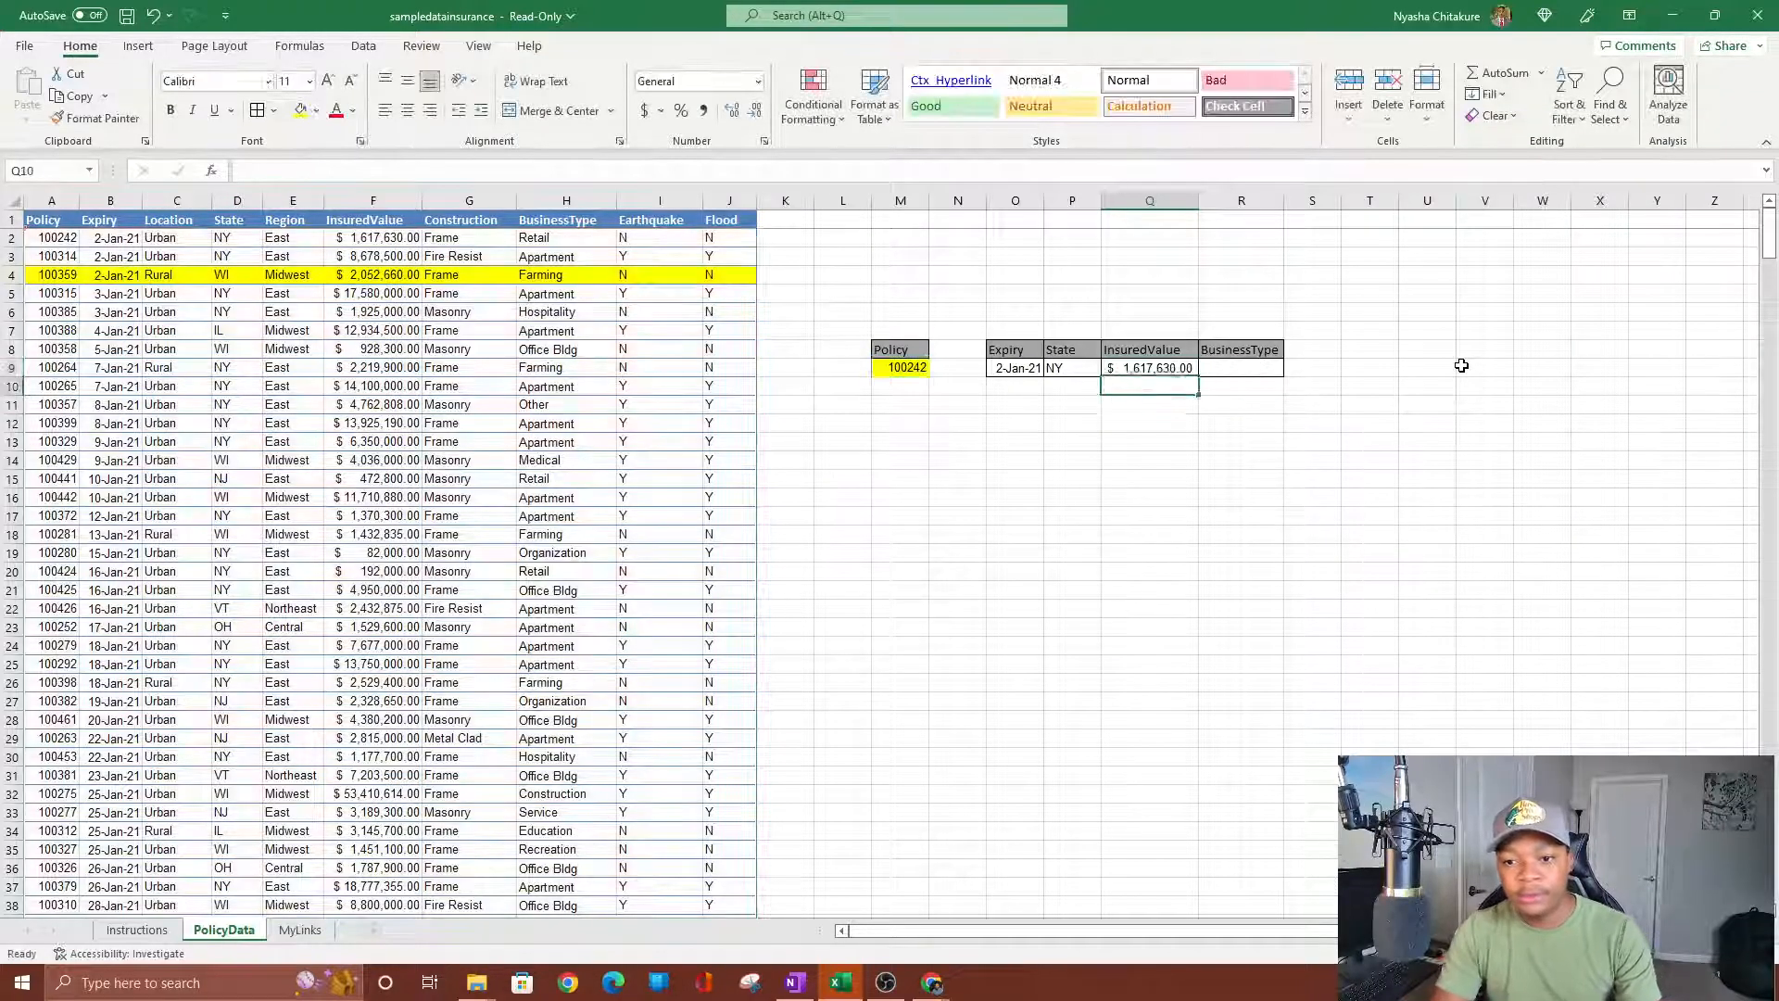
pyautogui.click(361, 238)
# Enter =VLOOKUP(M9,A2:J501,8,0) in R9 and confirm Retail matches H2.
pyautogui.click(1255, 376)
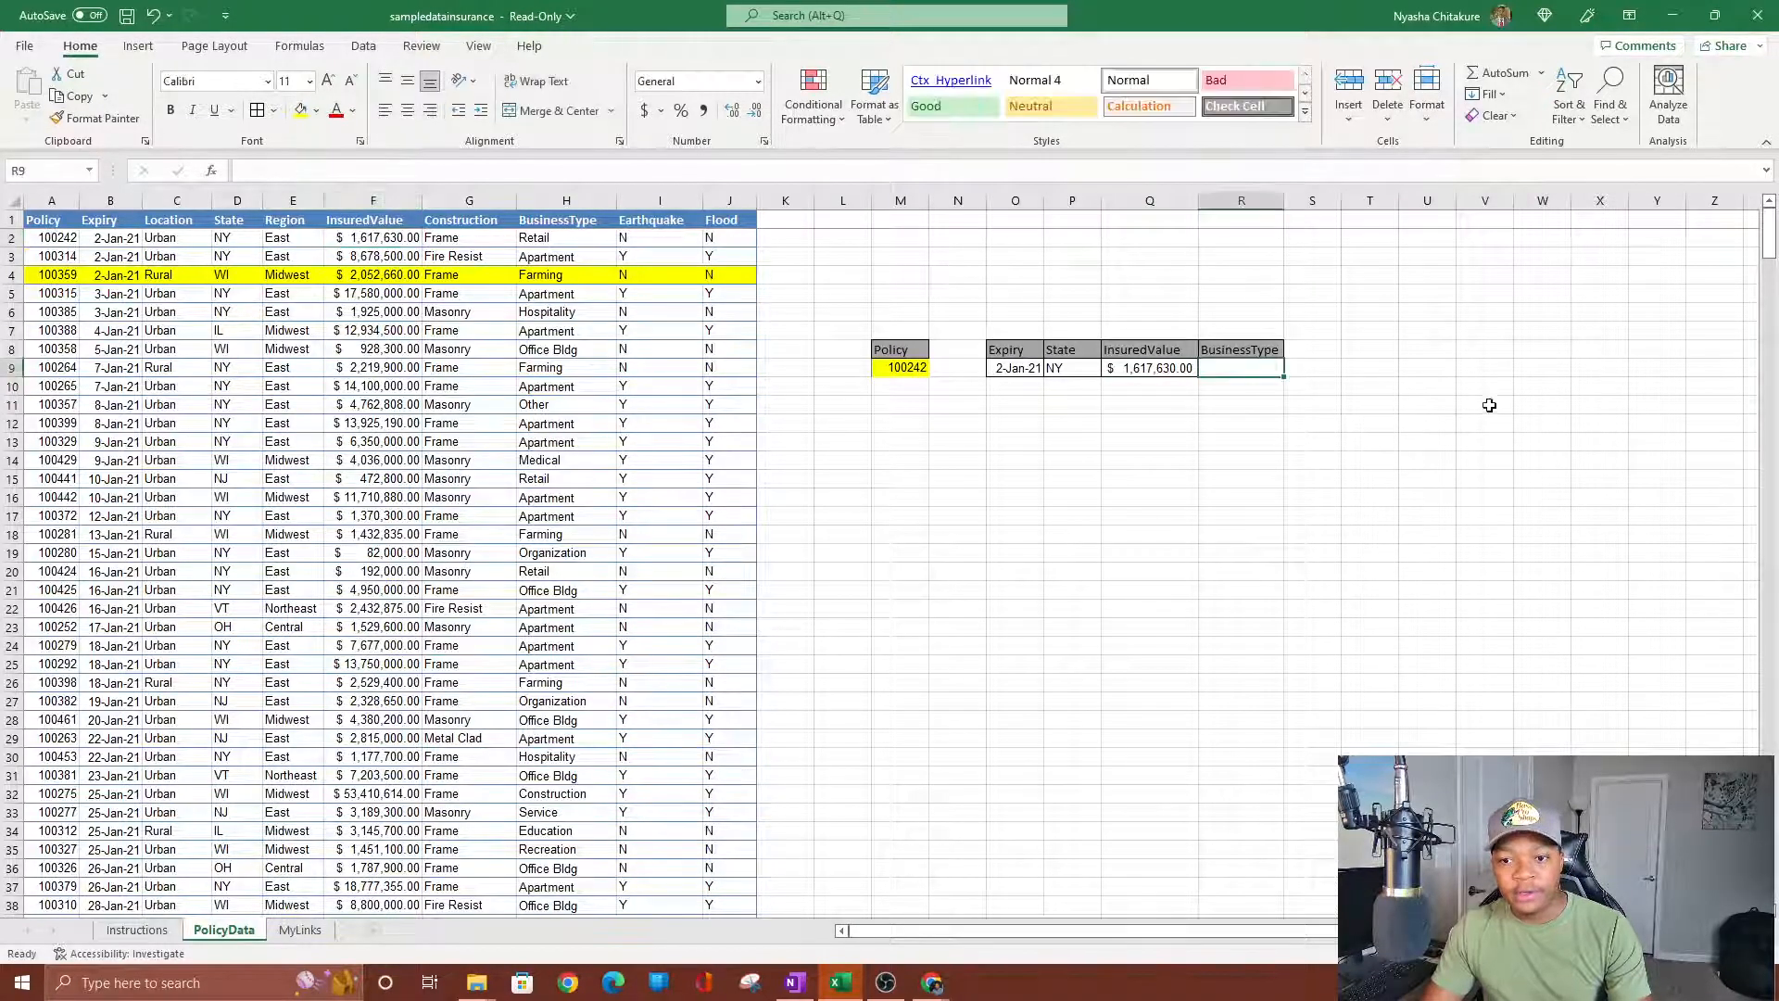
pyautogui.write('=vl')
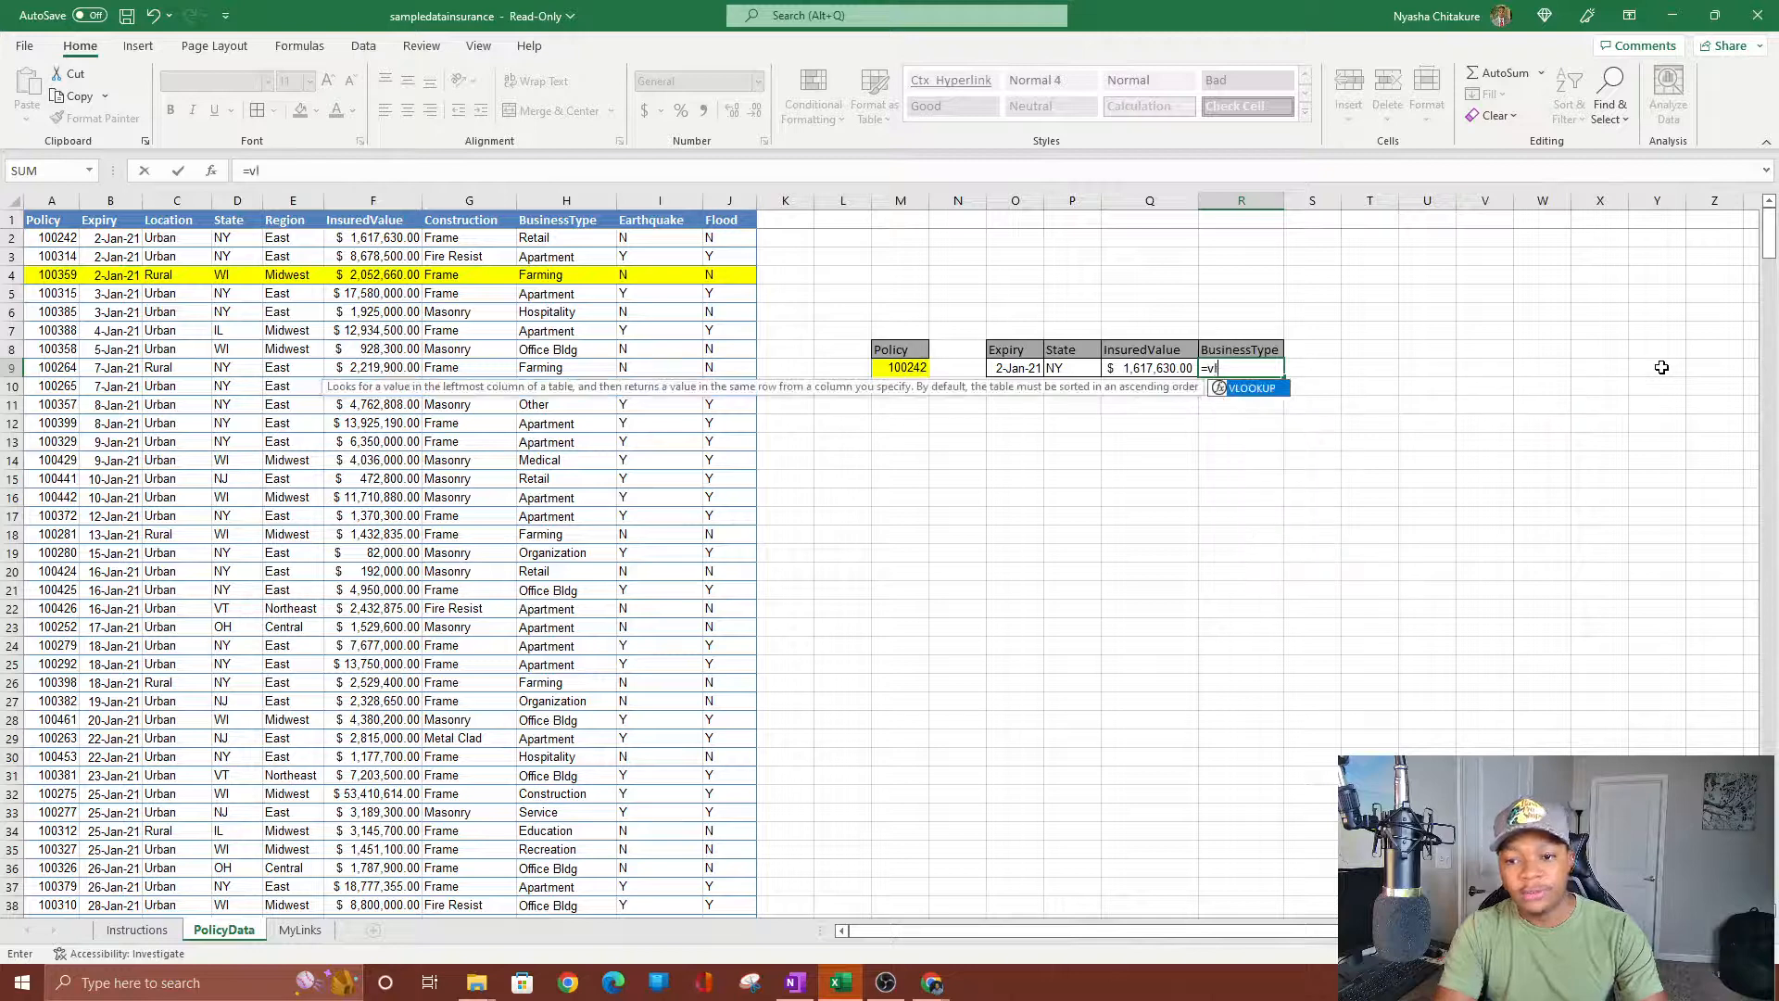
pyautogui.press('Tab')
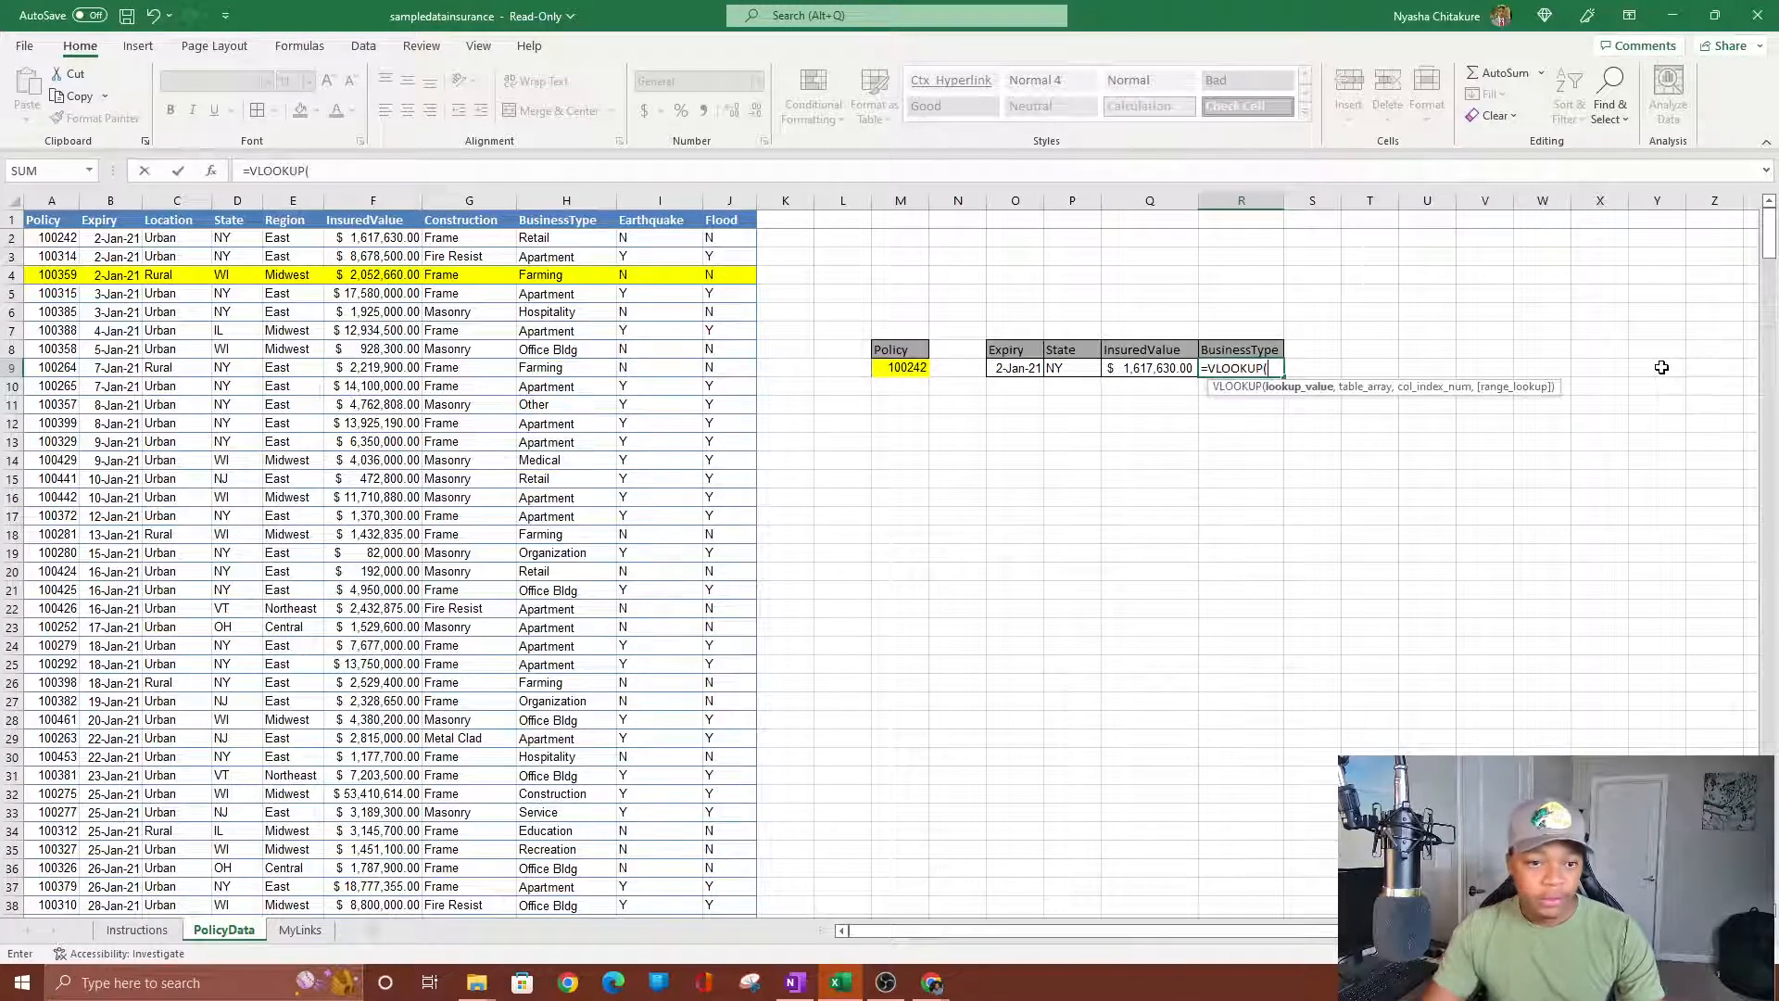
pyautogui.click(905, 367)
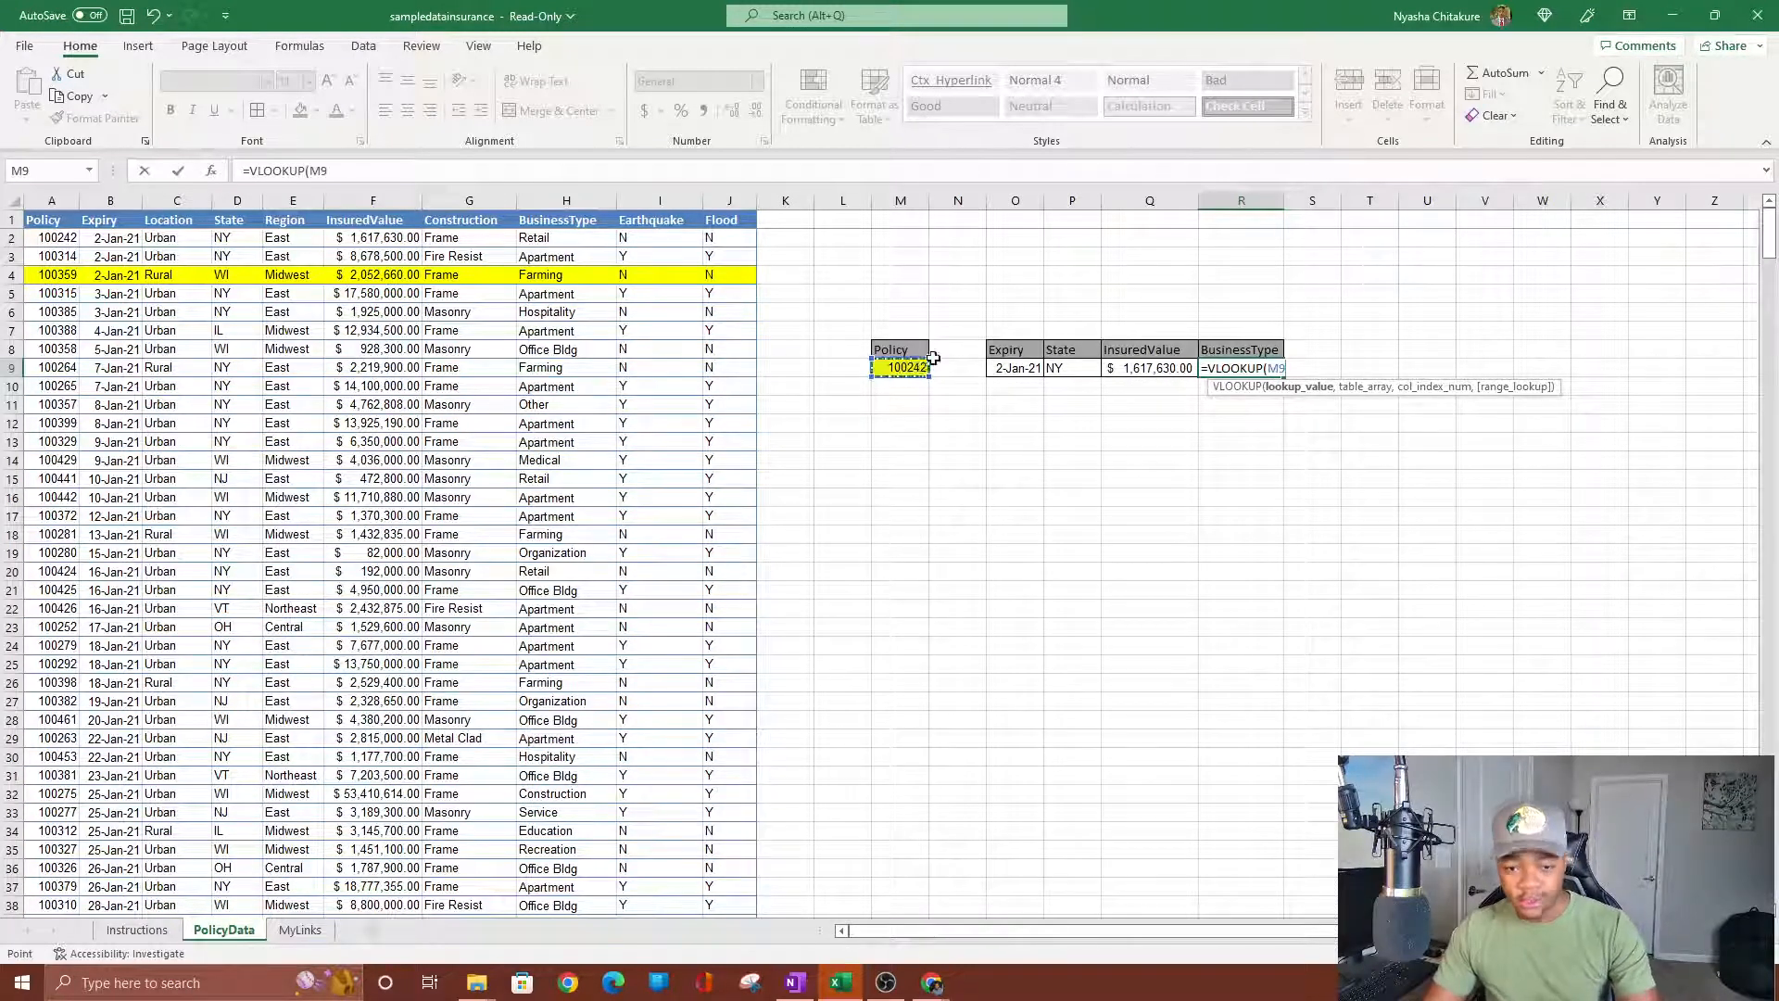
pyautogui.write(',')
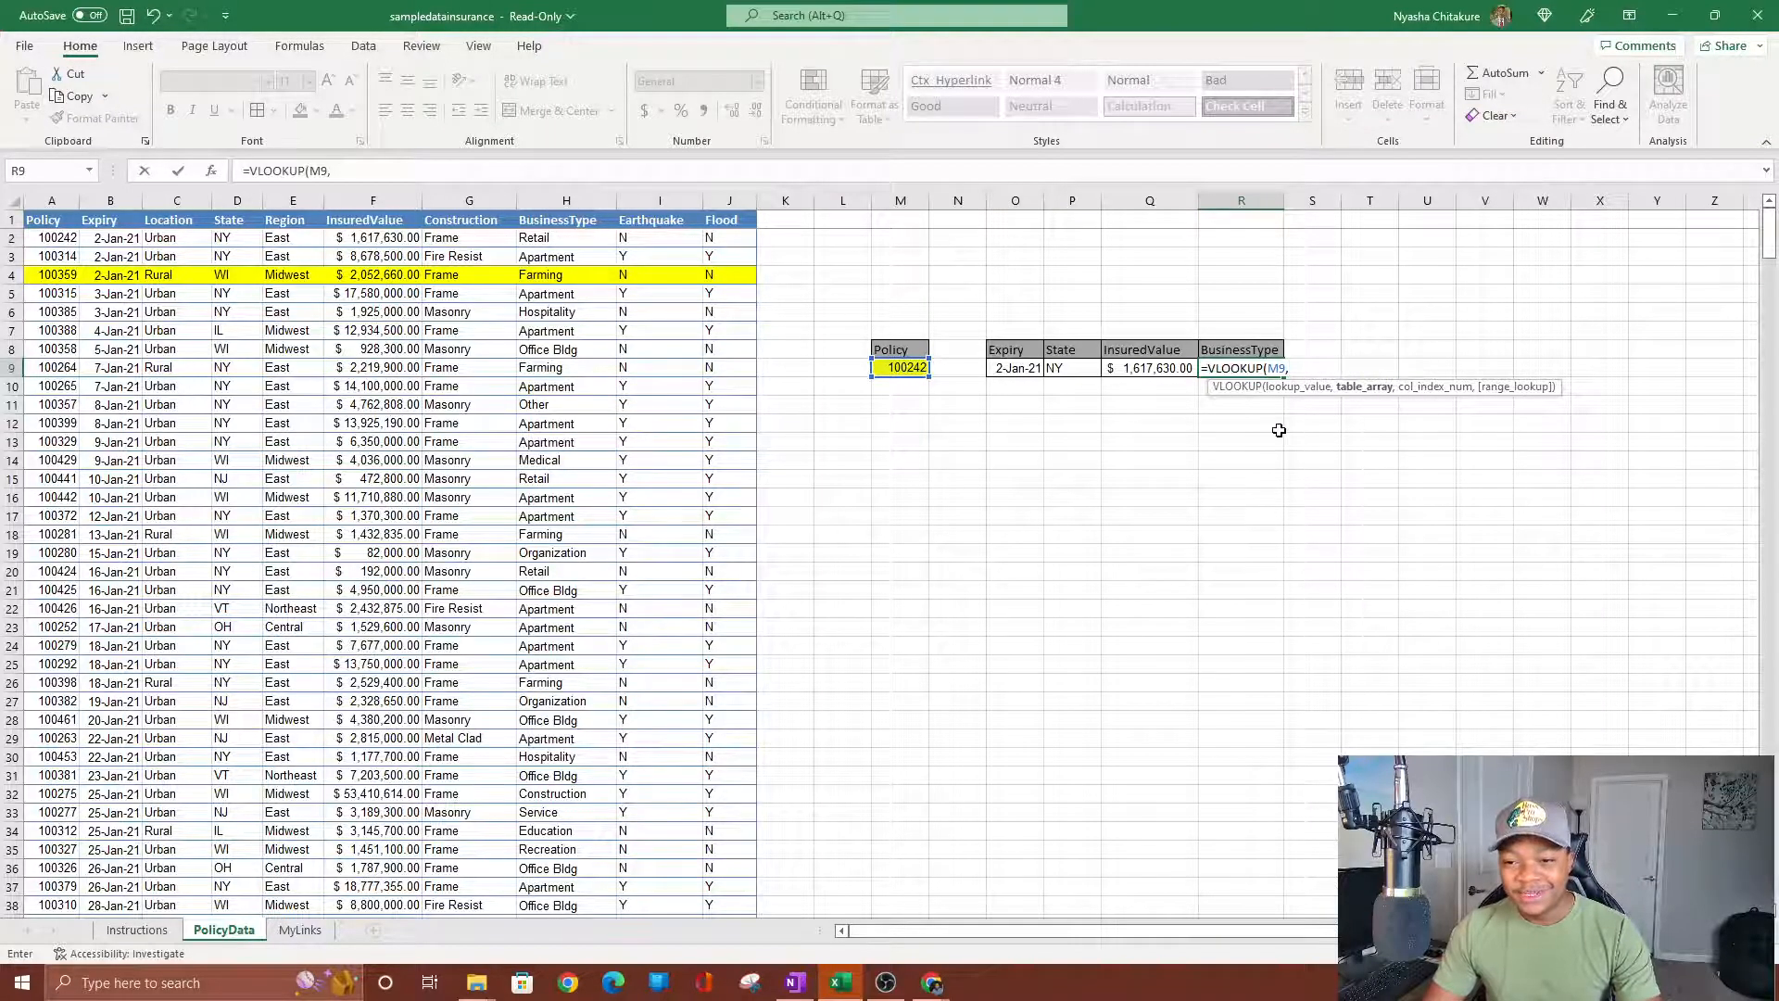
pyautogui.write('a2')
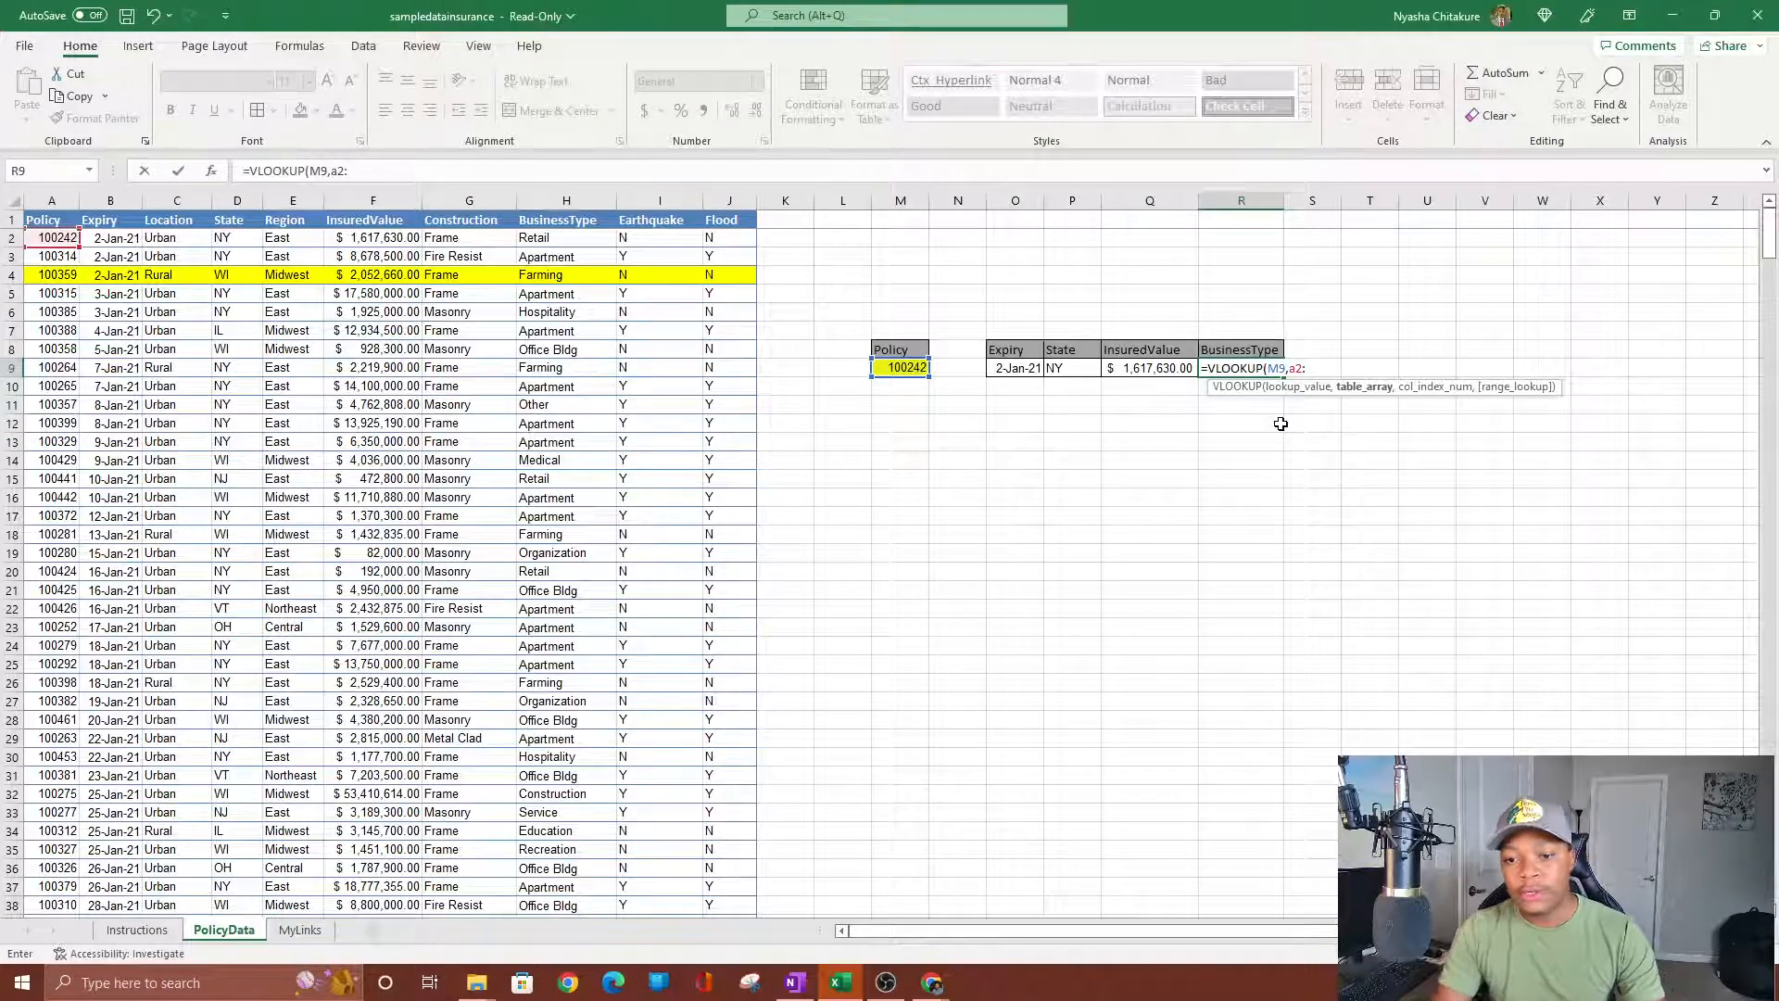
pyautogui.write(':j501')
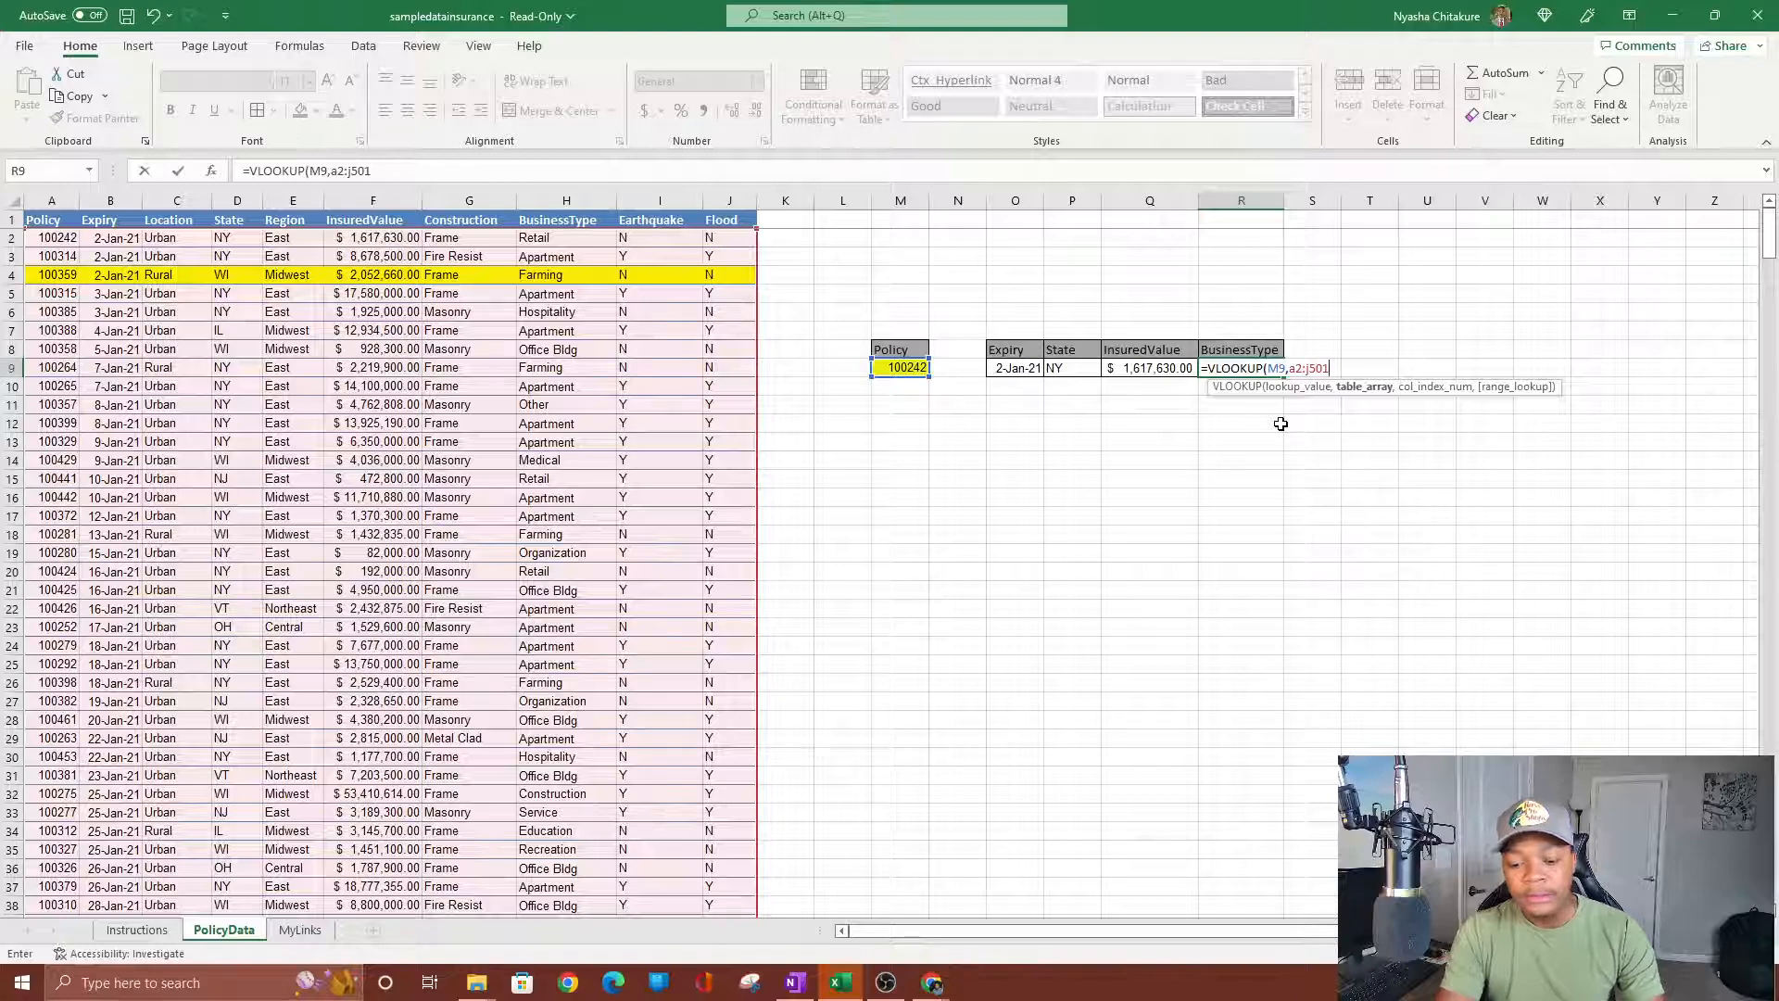
pyautogui.write(',')
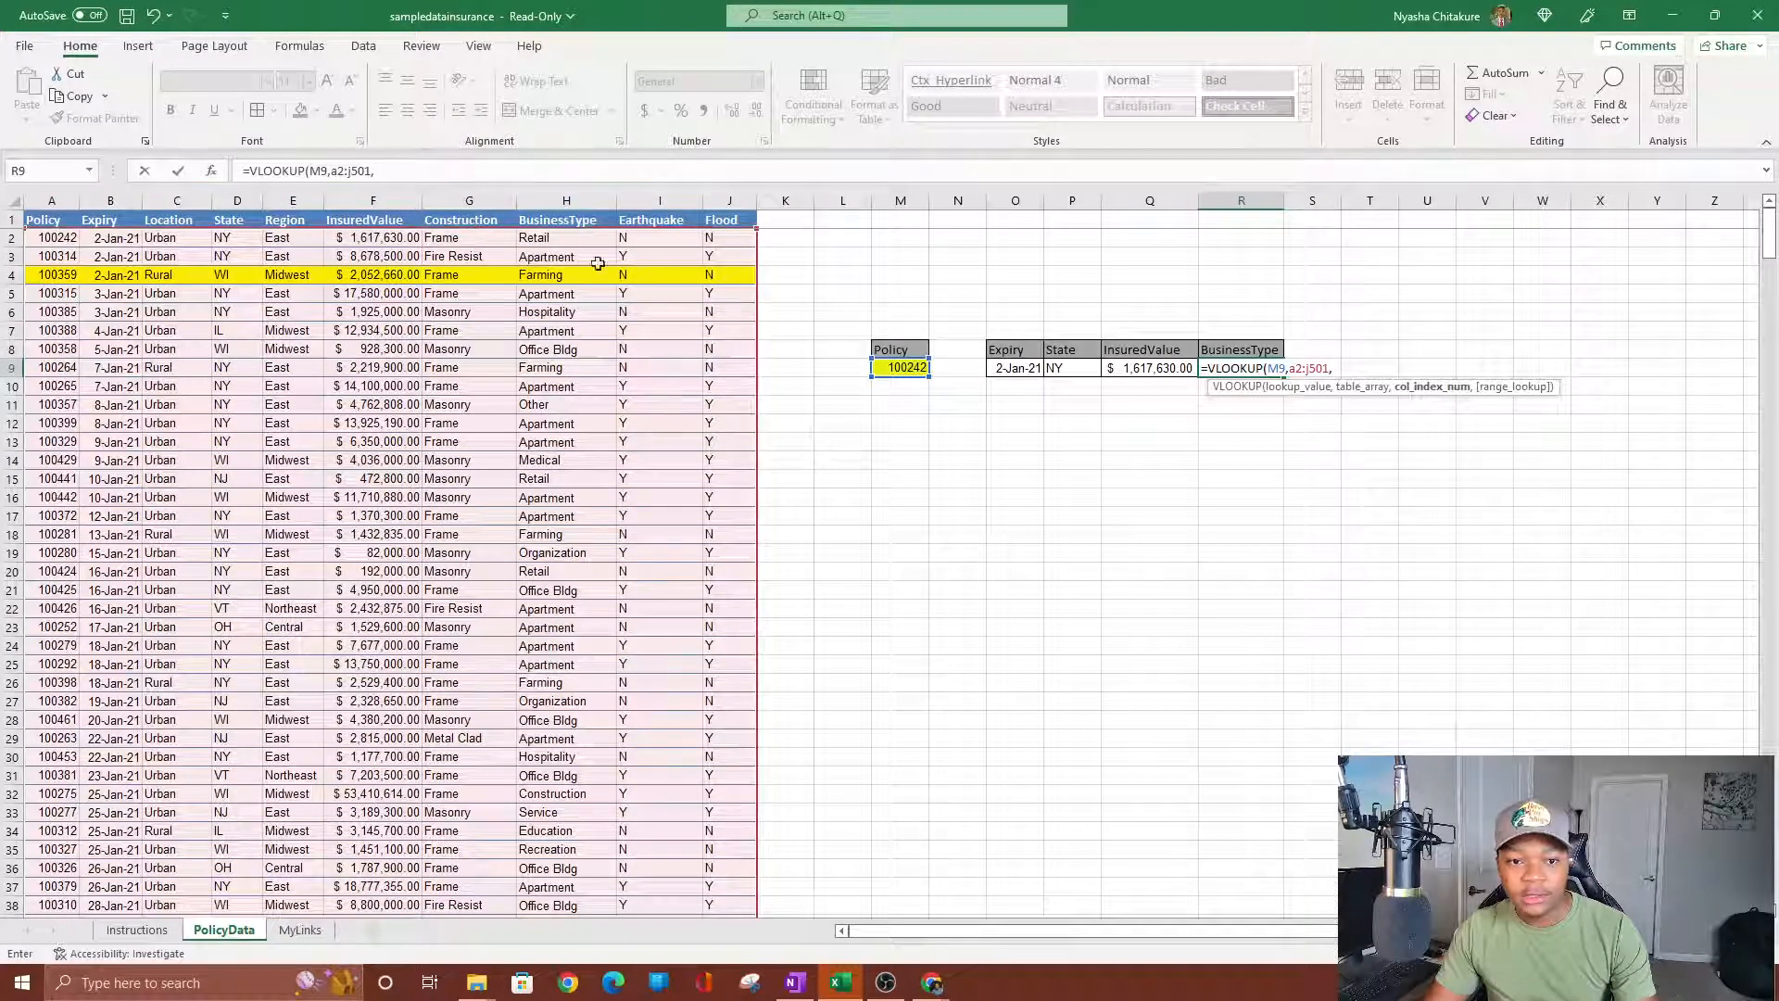
pyautogui.write('8')
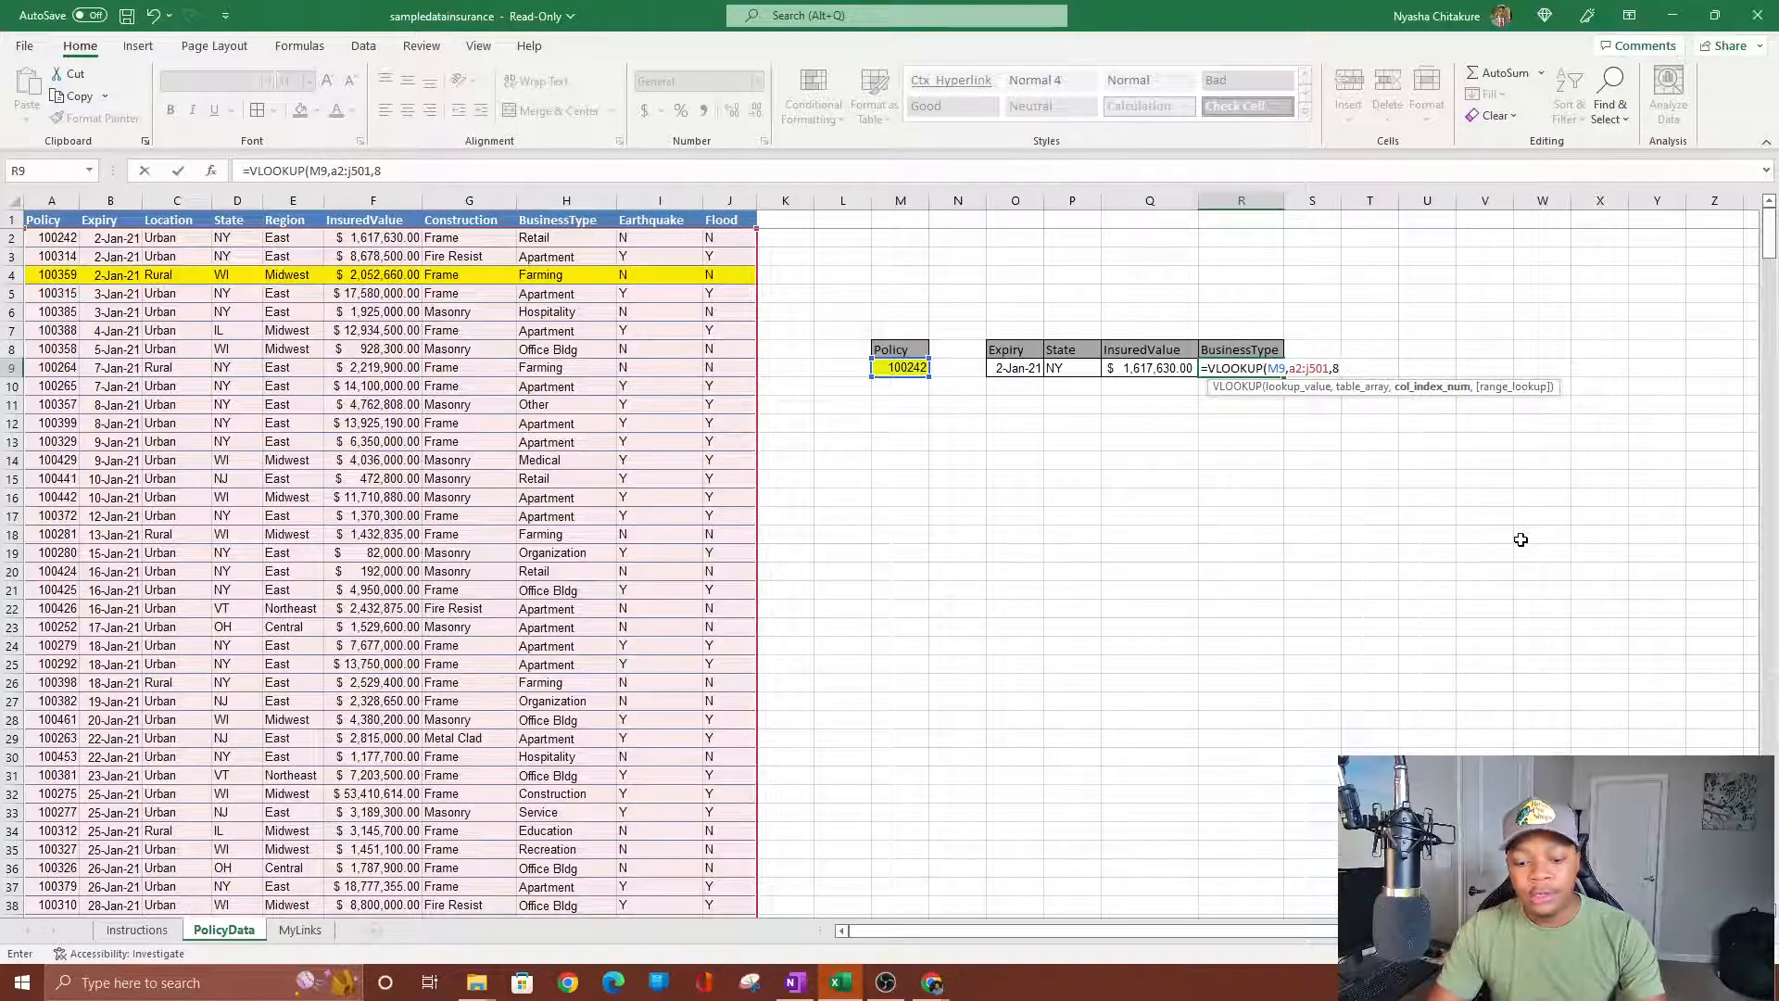
pyautogui.write(',0)')
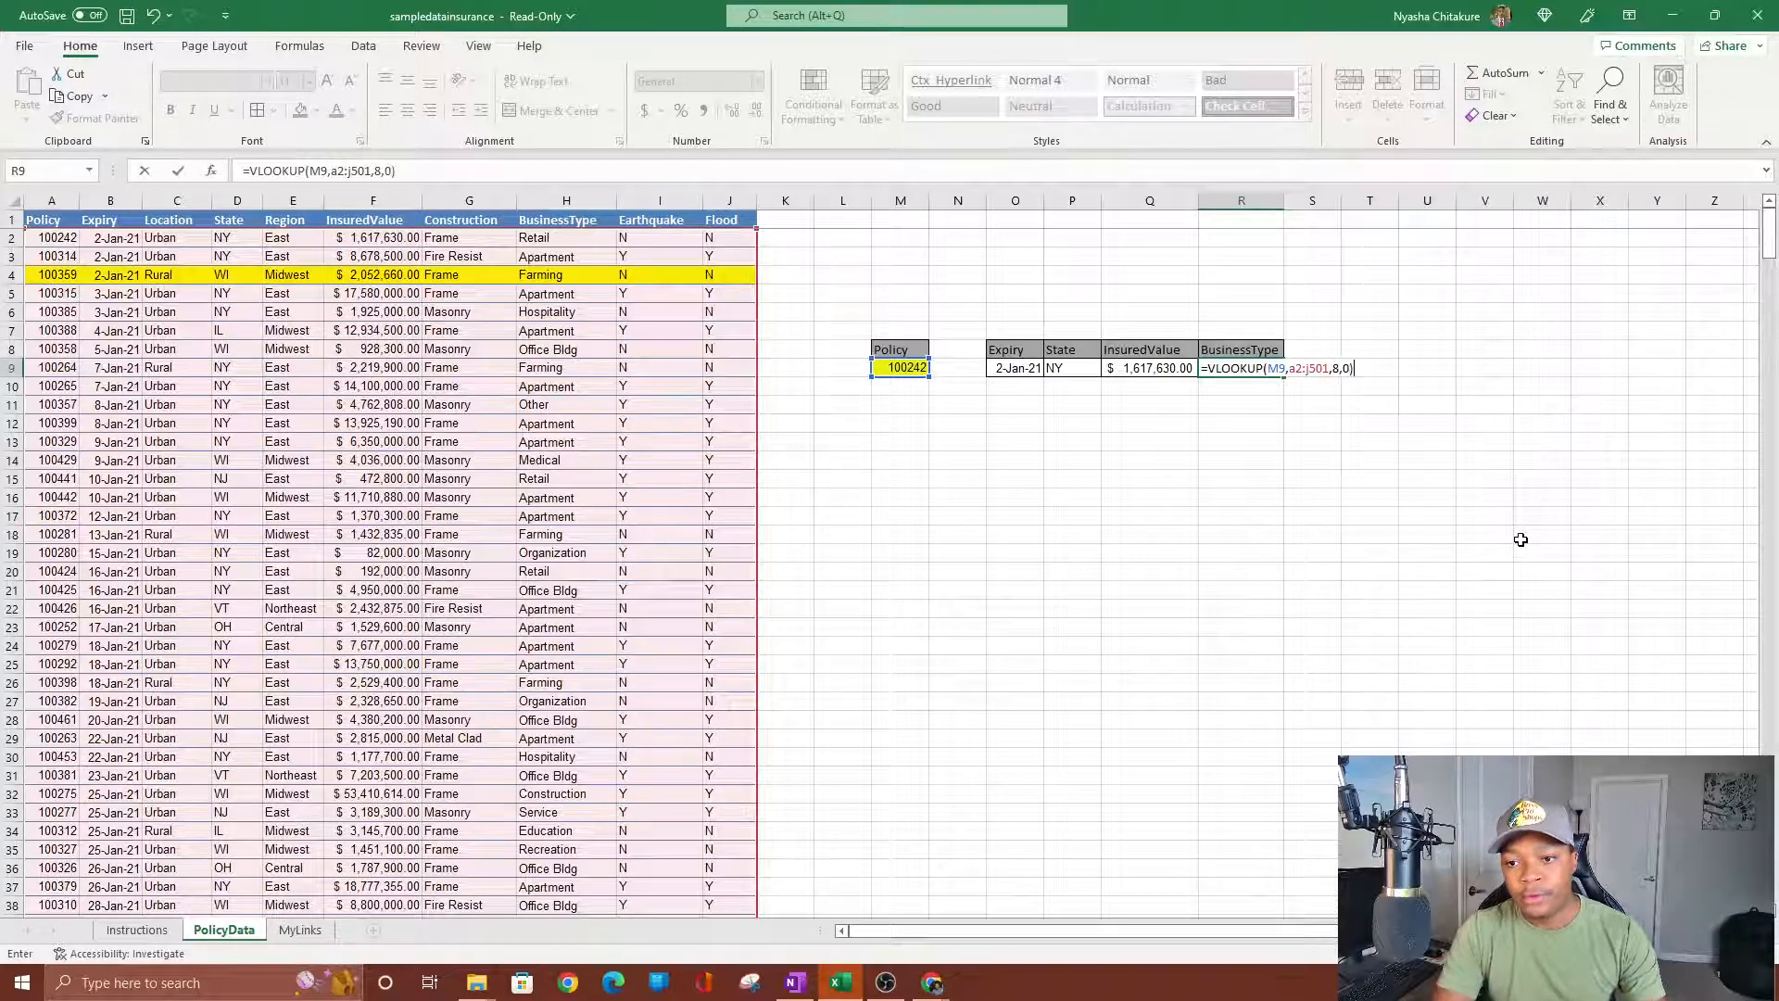
pyautogui.press('Return')
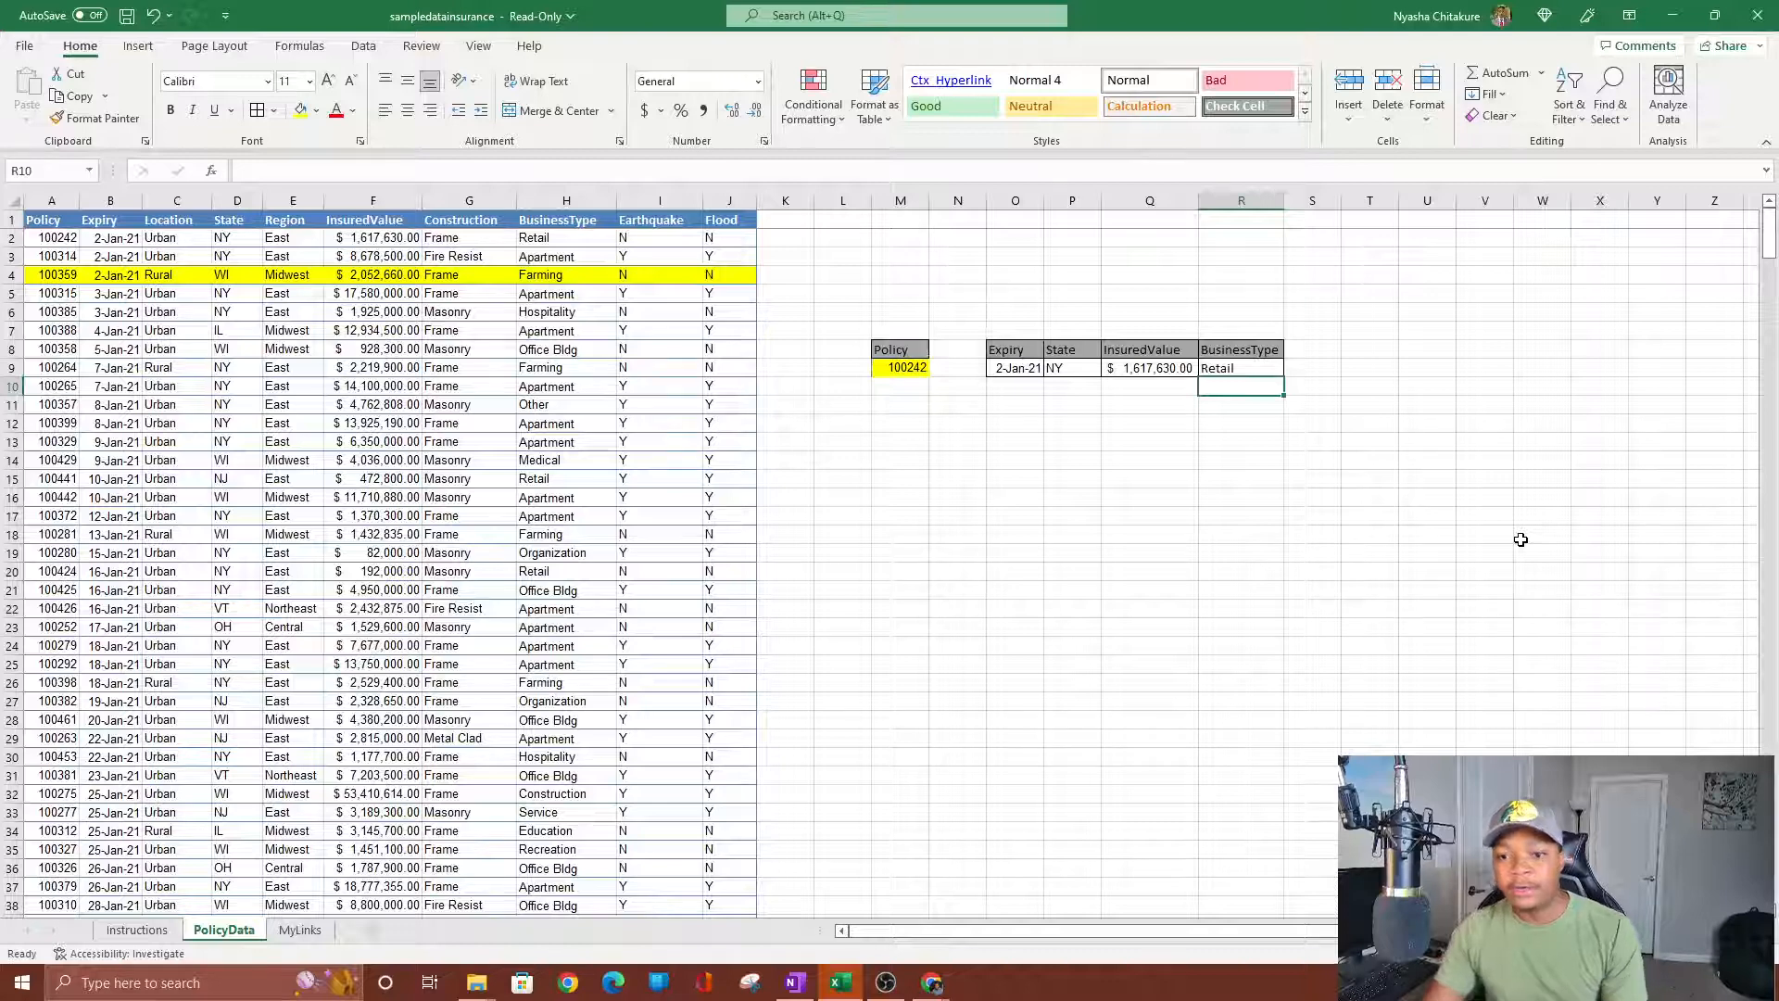
pyautogui.click(538, 240)
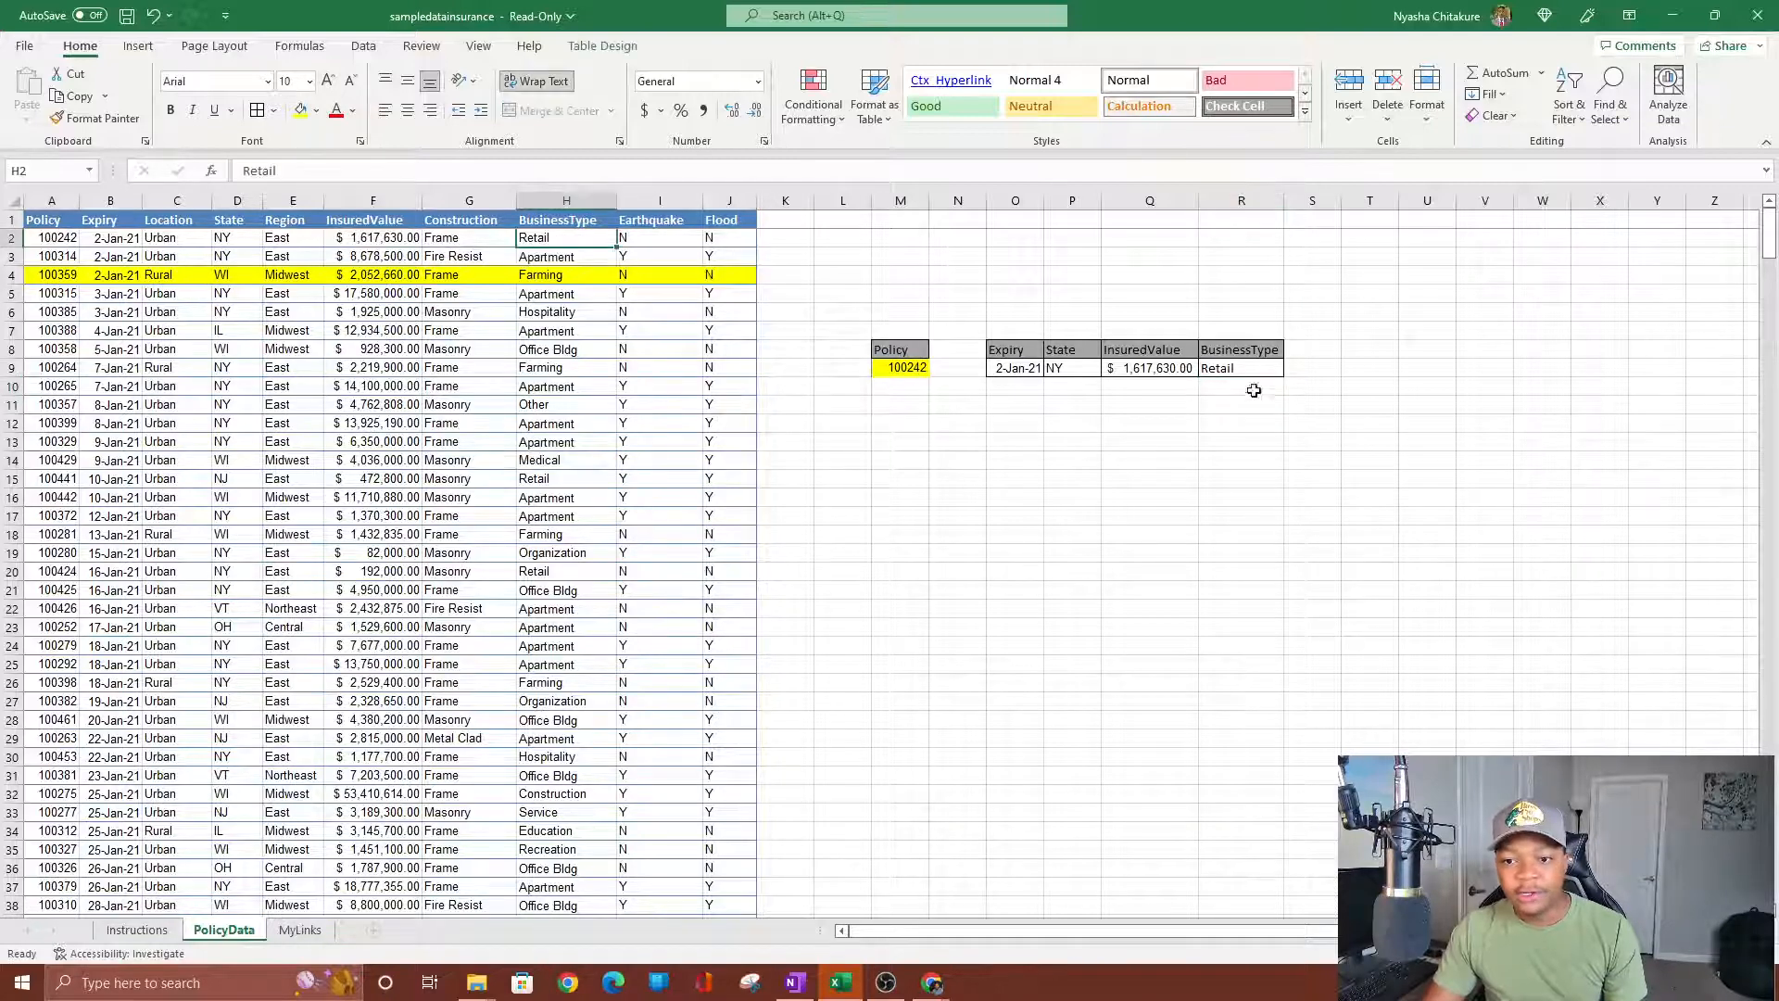
# Review the BusinessType formula and Policy cell, then bring OBS Studio forward.
pyautogui.click(1247, 368)
pyautogui.click(900, 369)
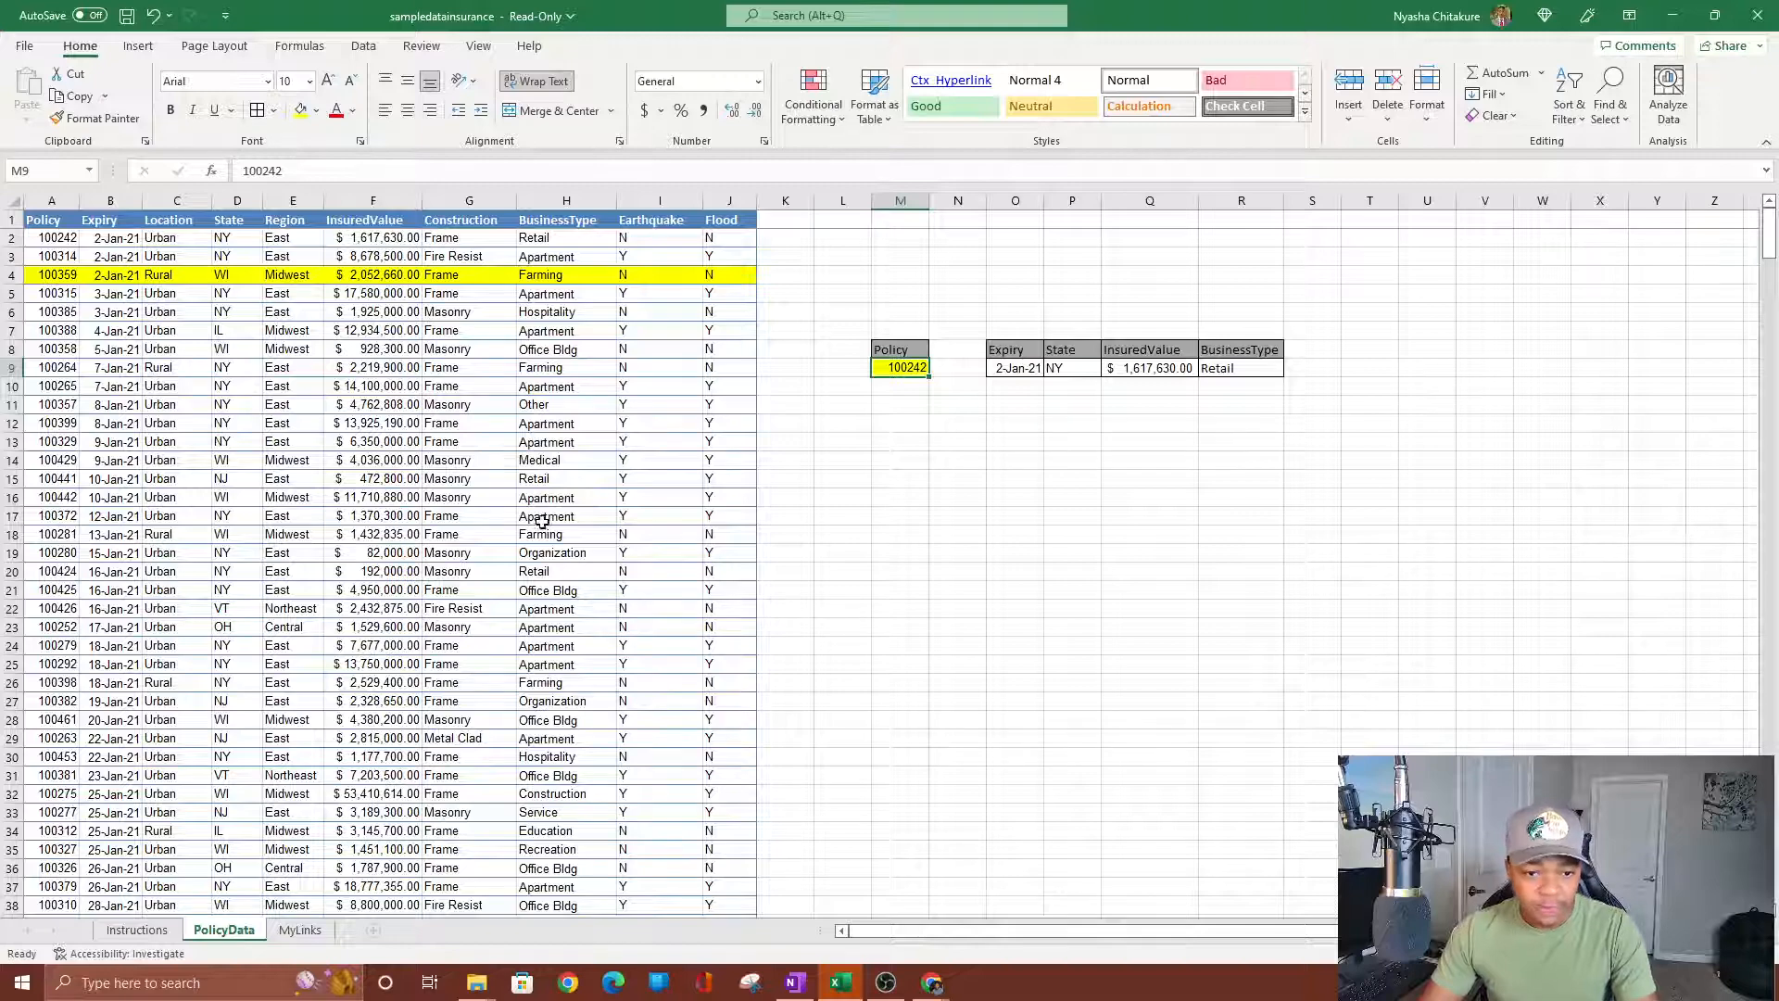
pyautogui.click(886, 983)
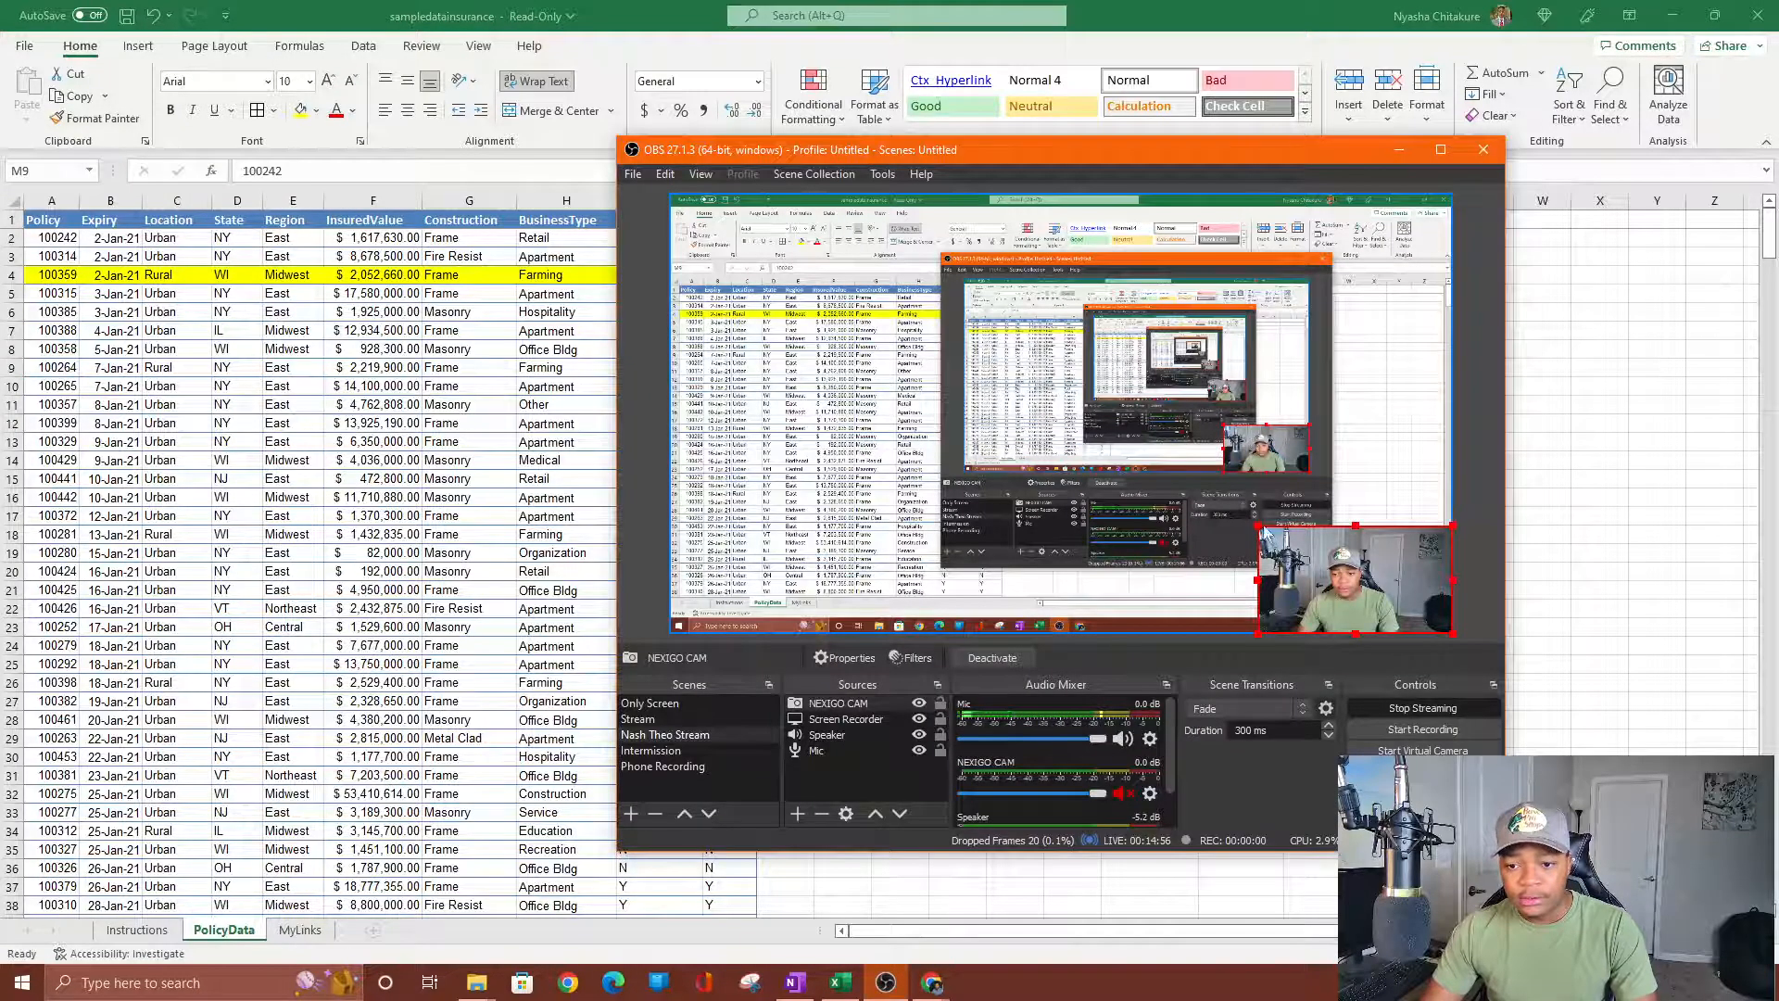